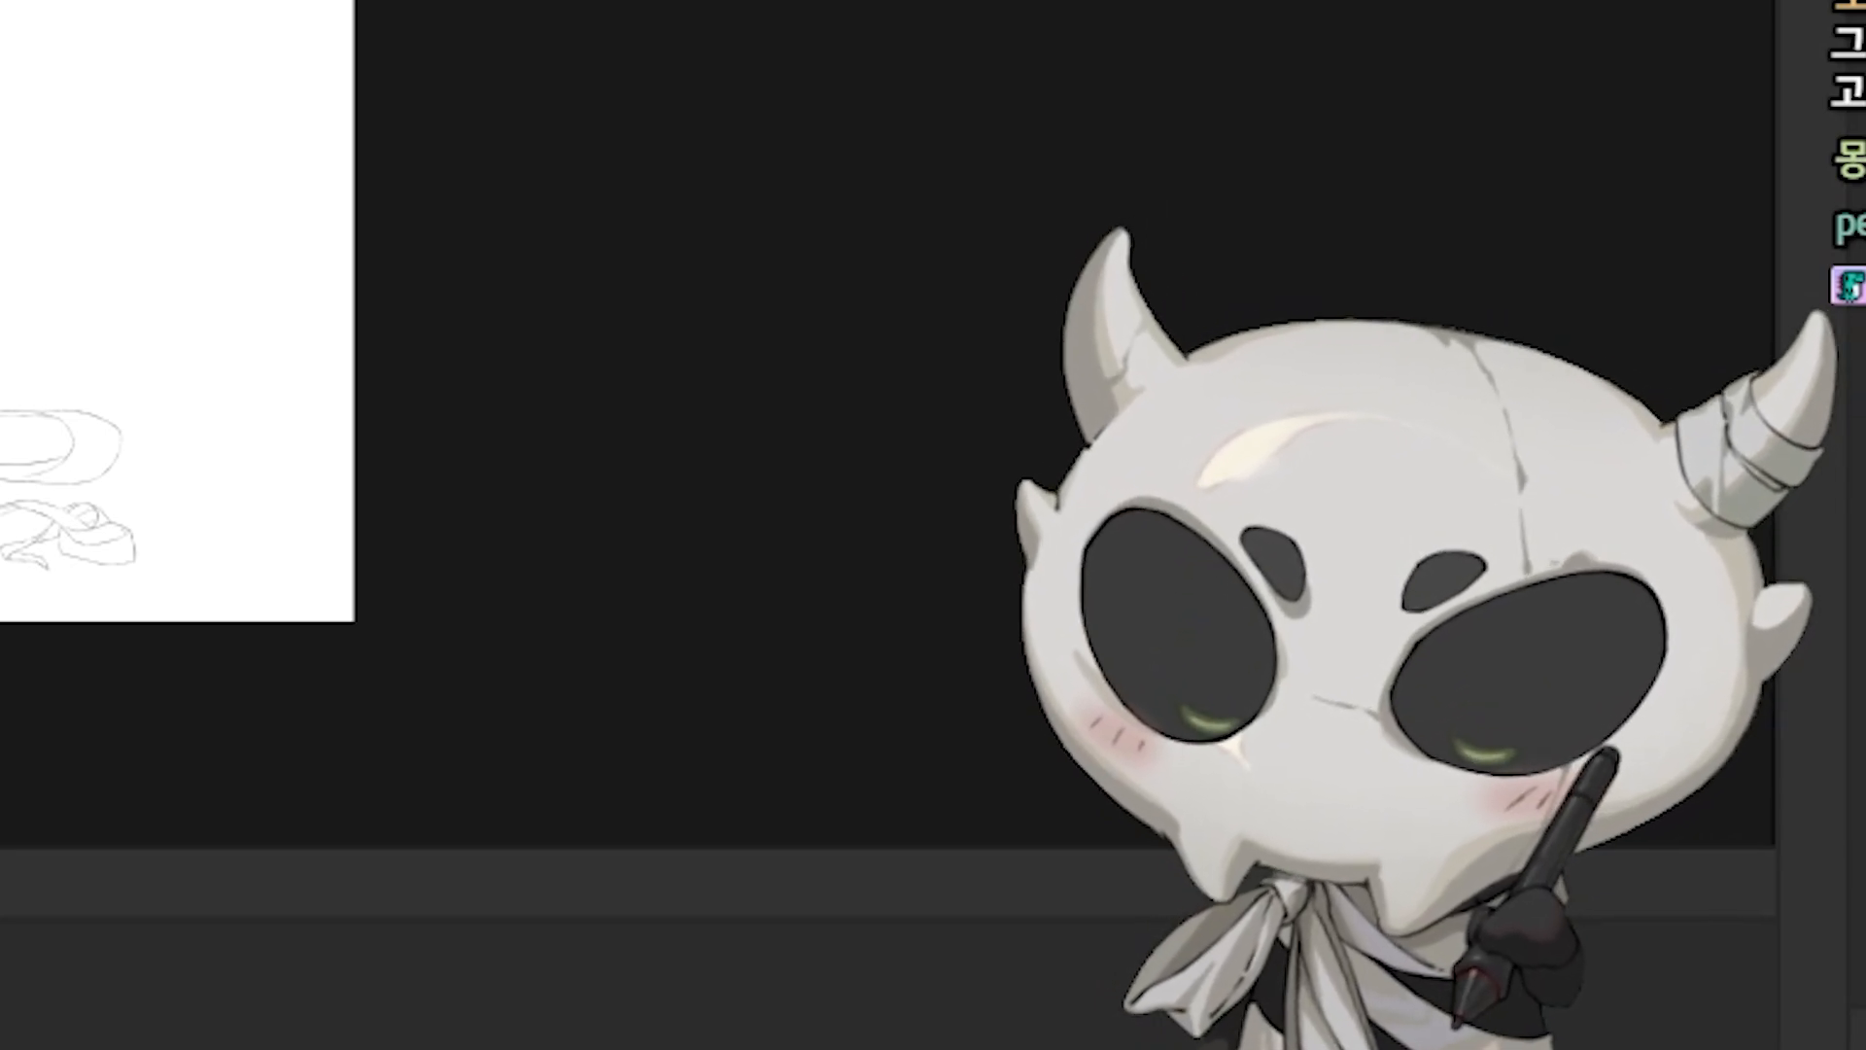
Step: Add the note lines "메이플스토리 스킬" and "~마스터리 최소데미지를 상승시킴" below the feedback question
{"action": "type", "text": "~마스"}
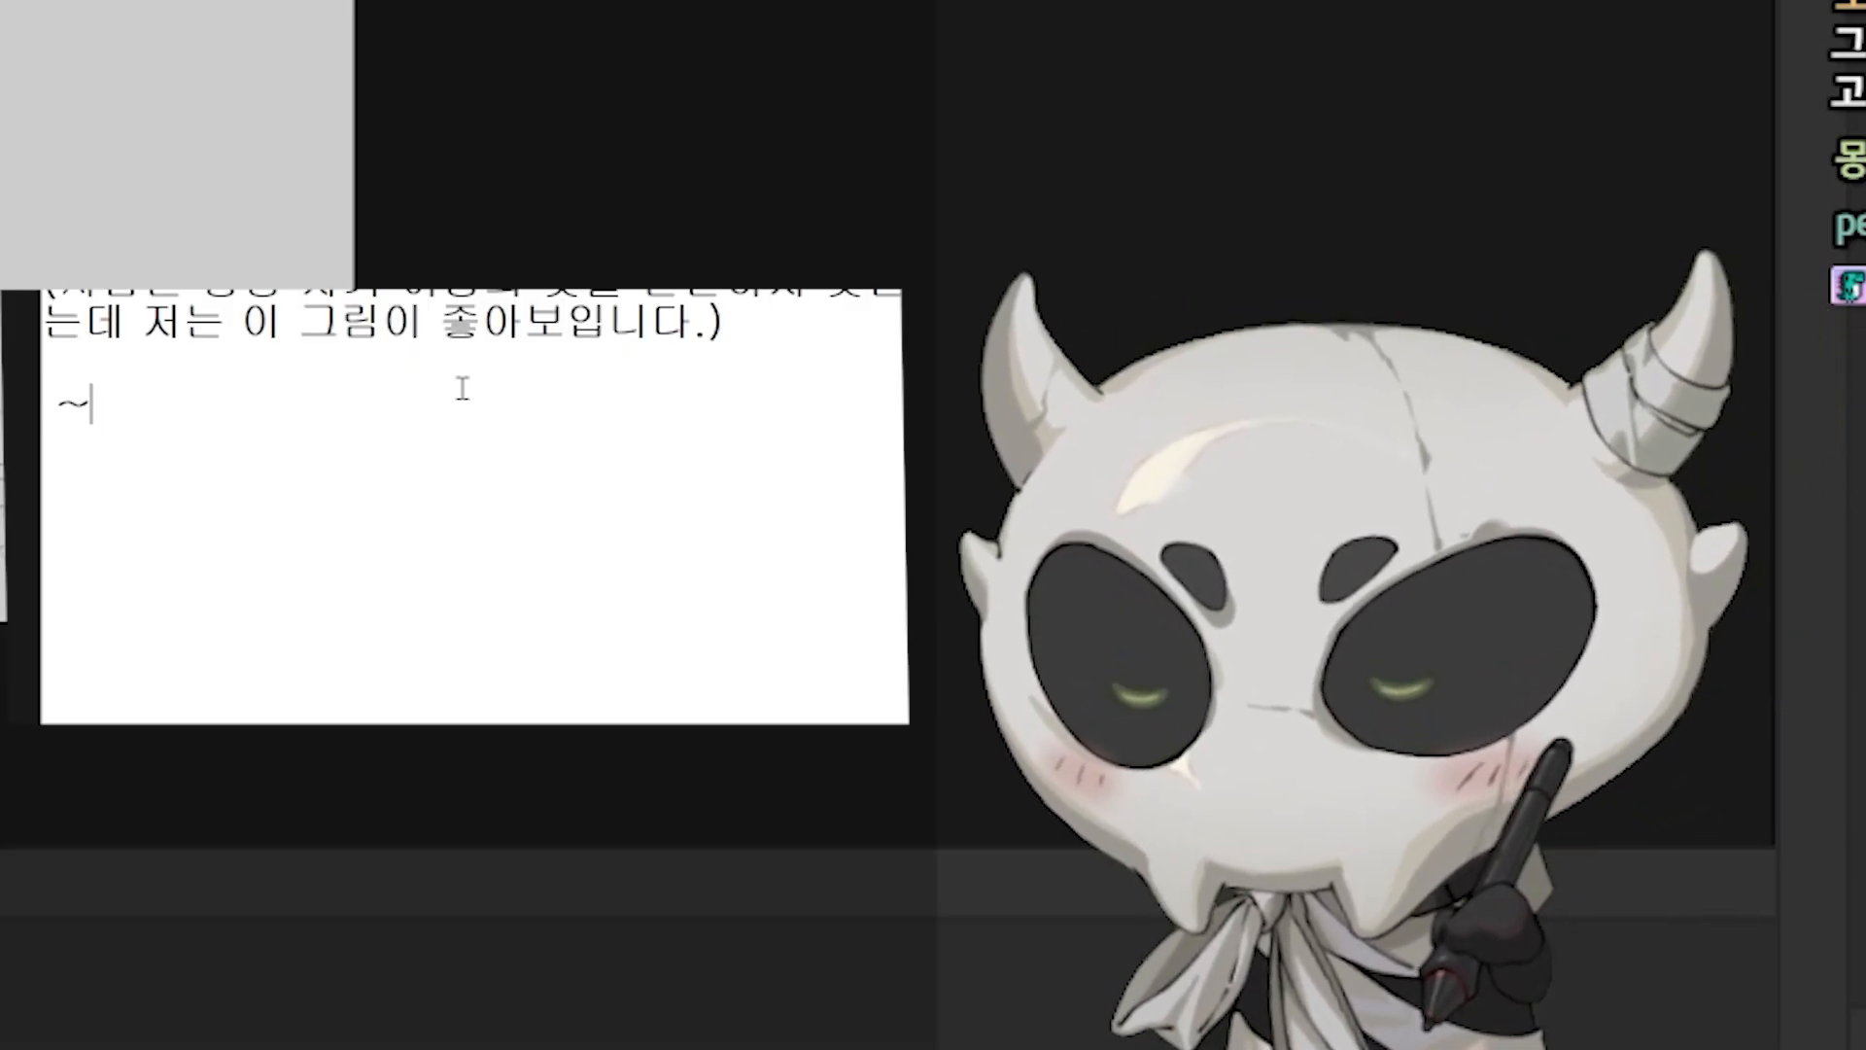
{"action": "type", "text": "터리"}
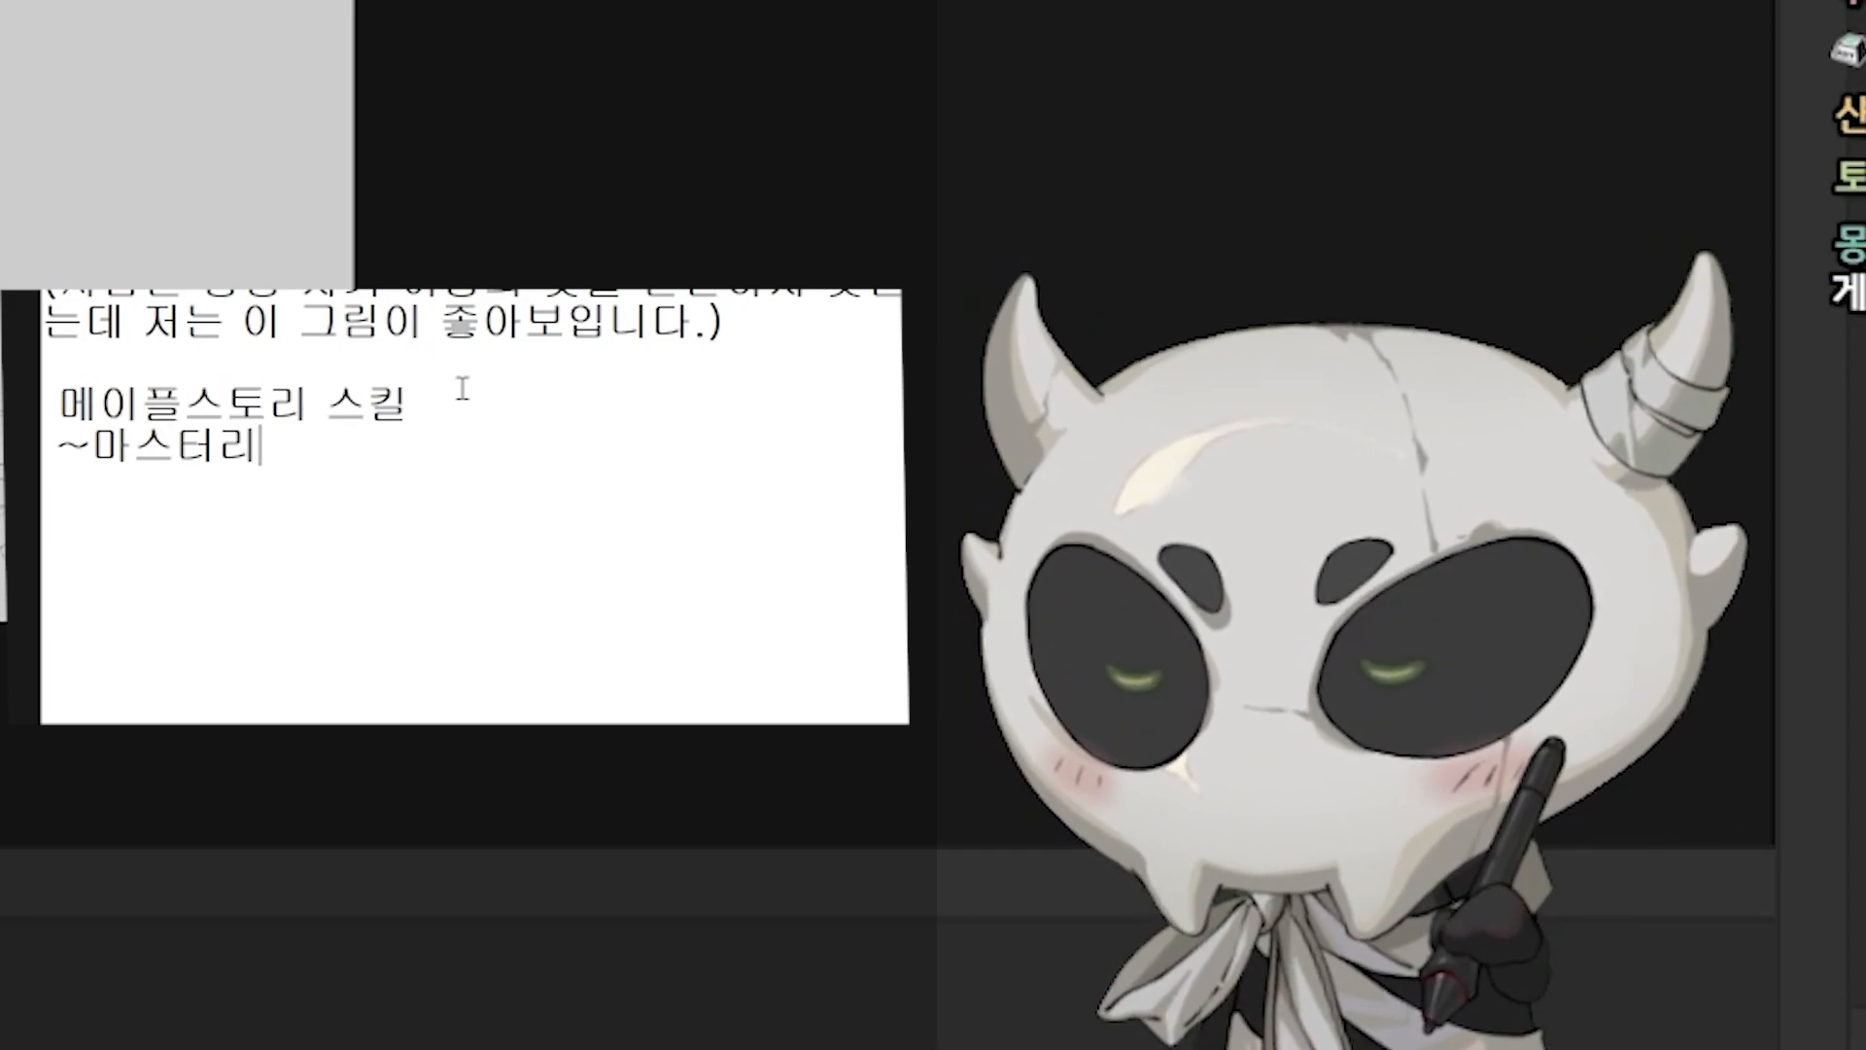
{"action": "key", "text": "Return"}
{"action": "key", "text": "BackSpace"}
{"action": "type", "text": "최소"}
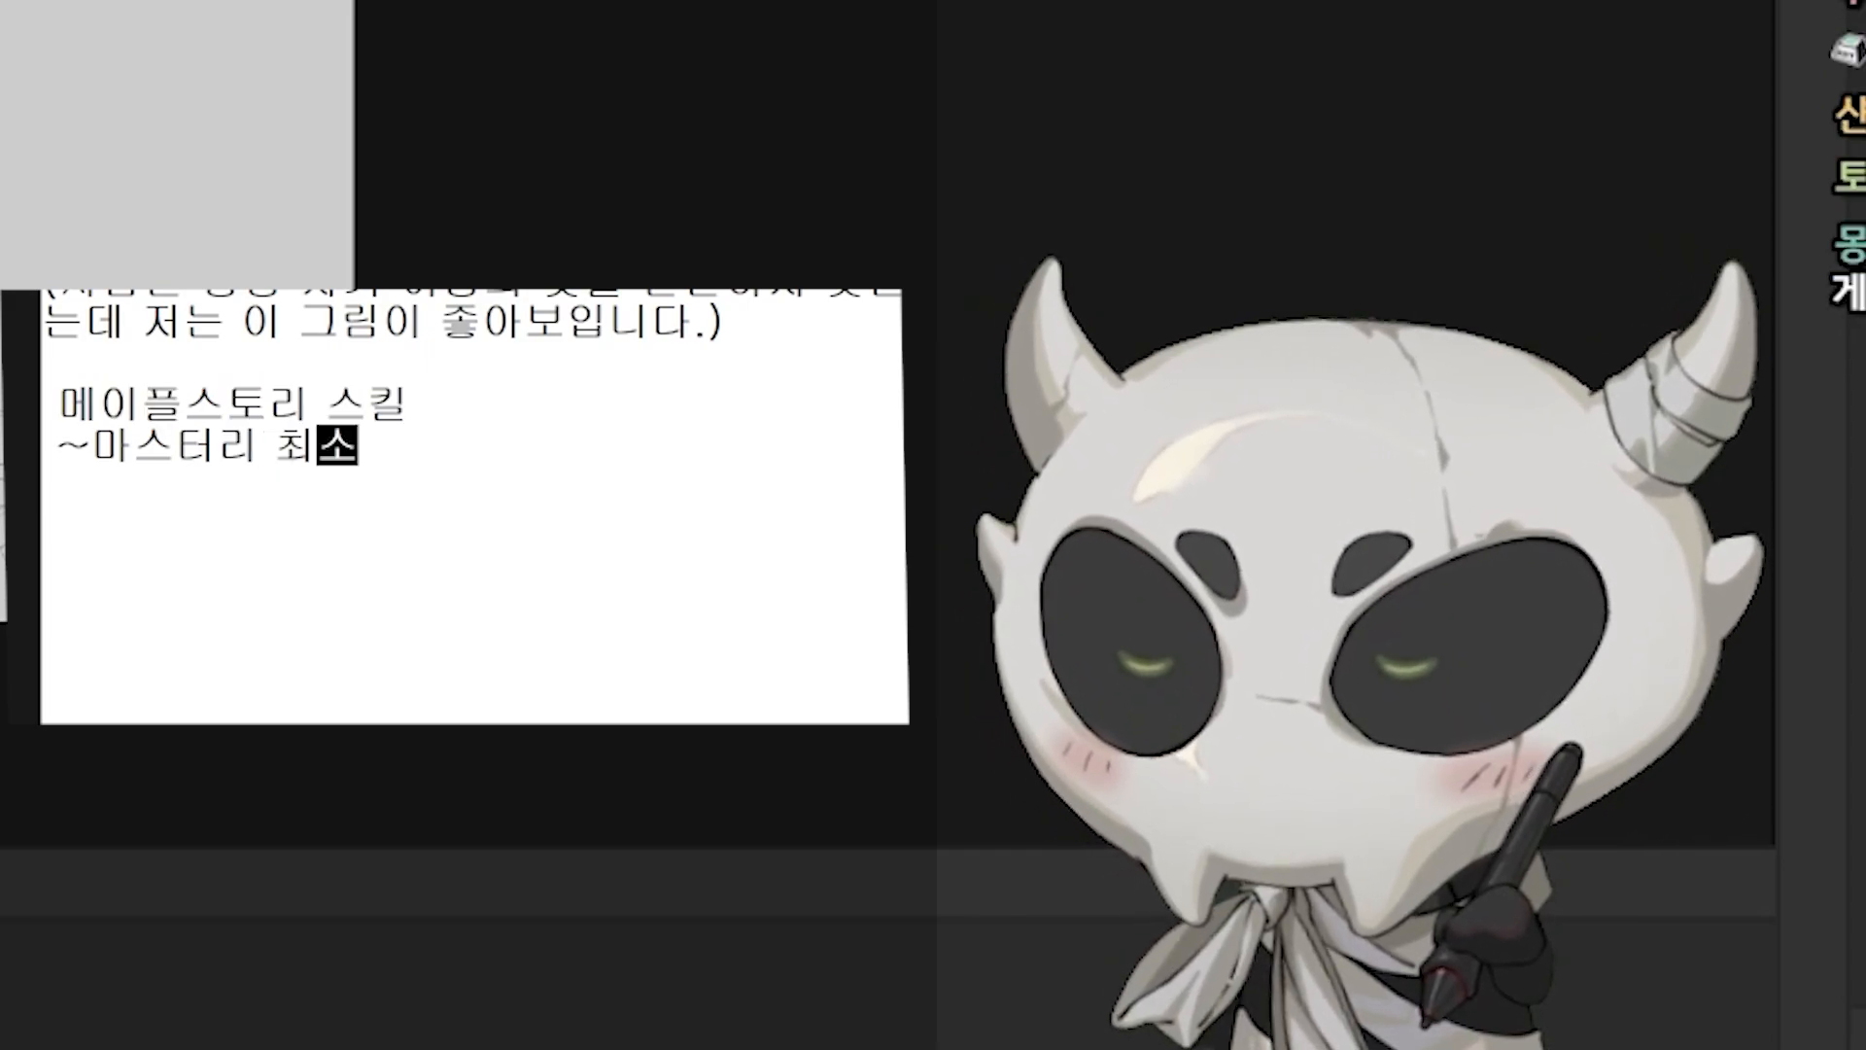
{"action": "type", "text": "대미지를 상승시킴"}
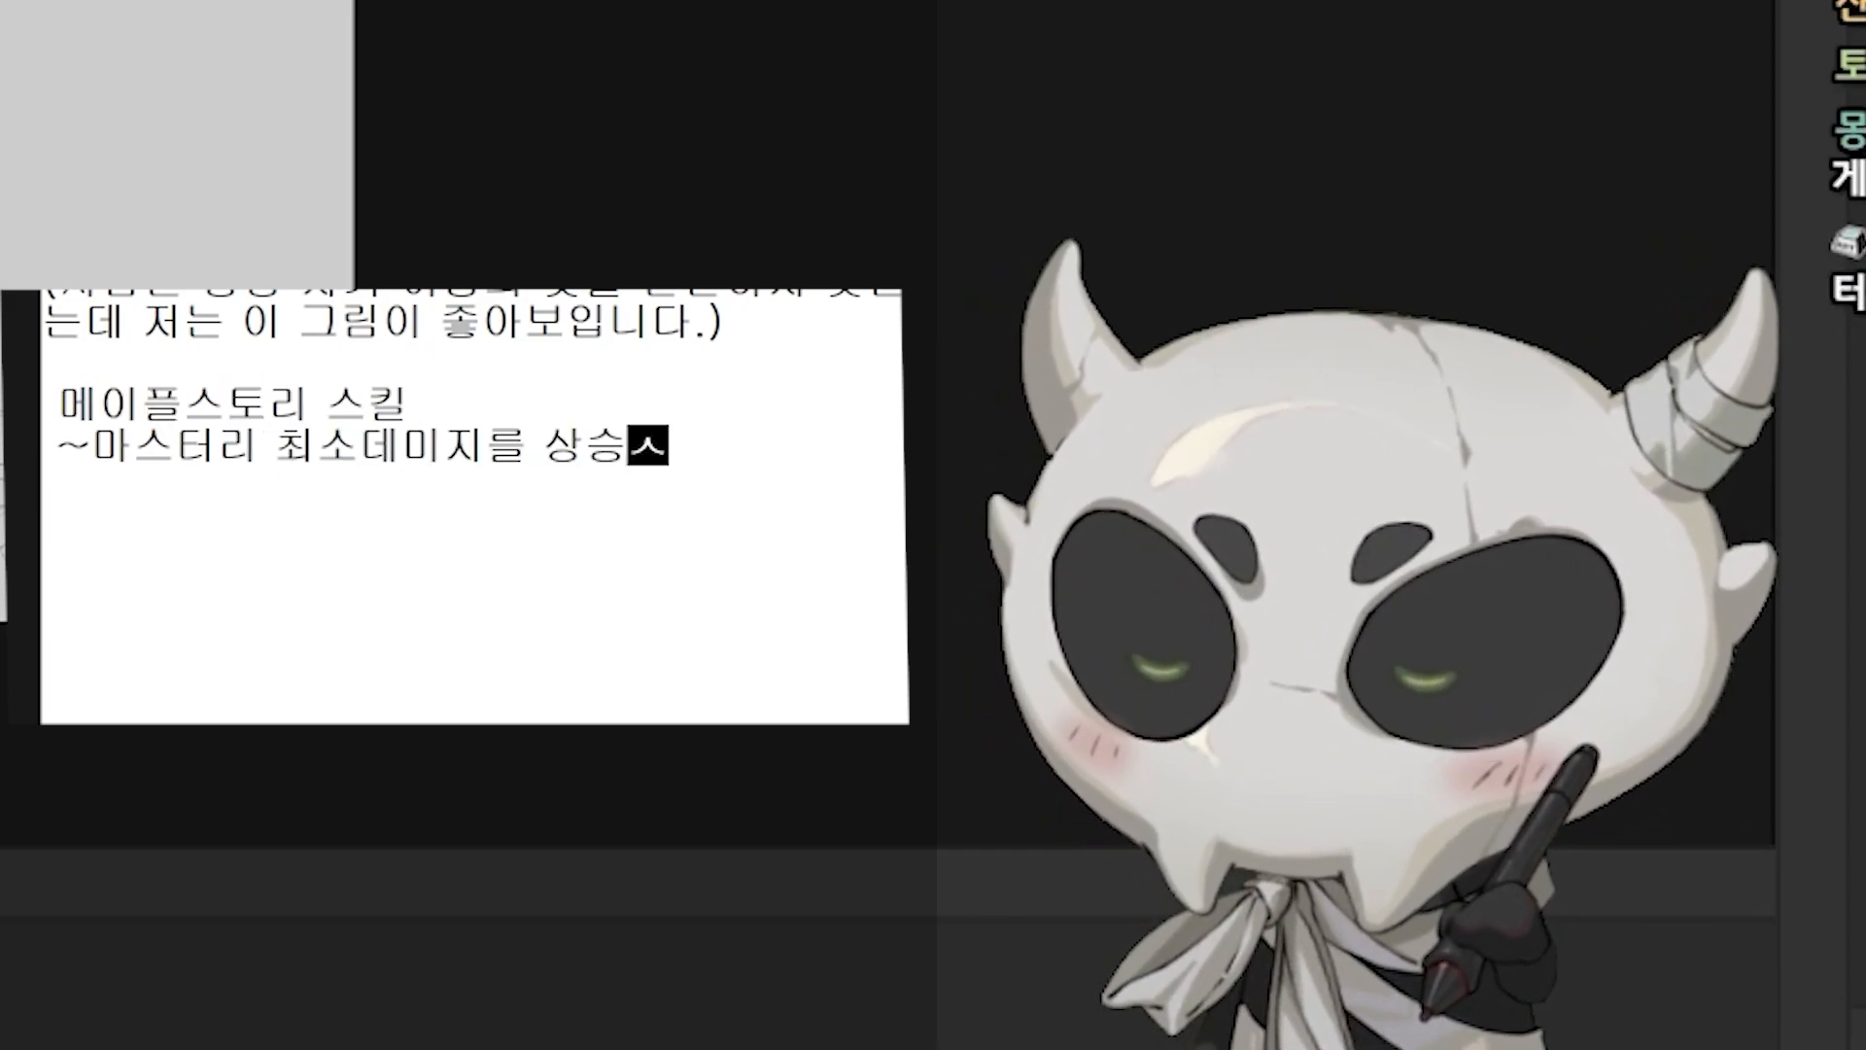
{"action": "type", "text": "1"}
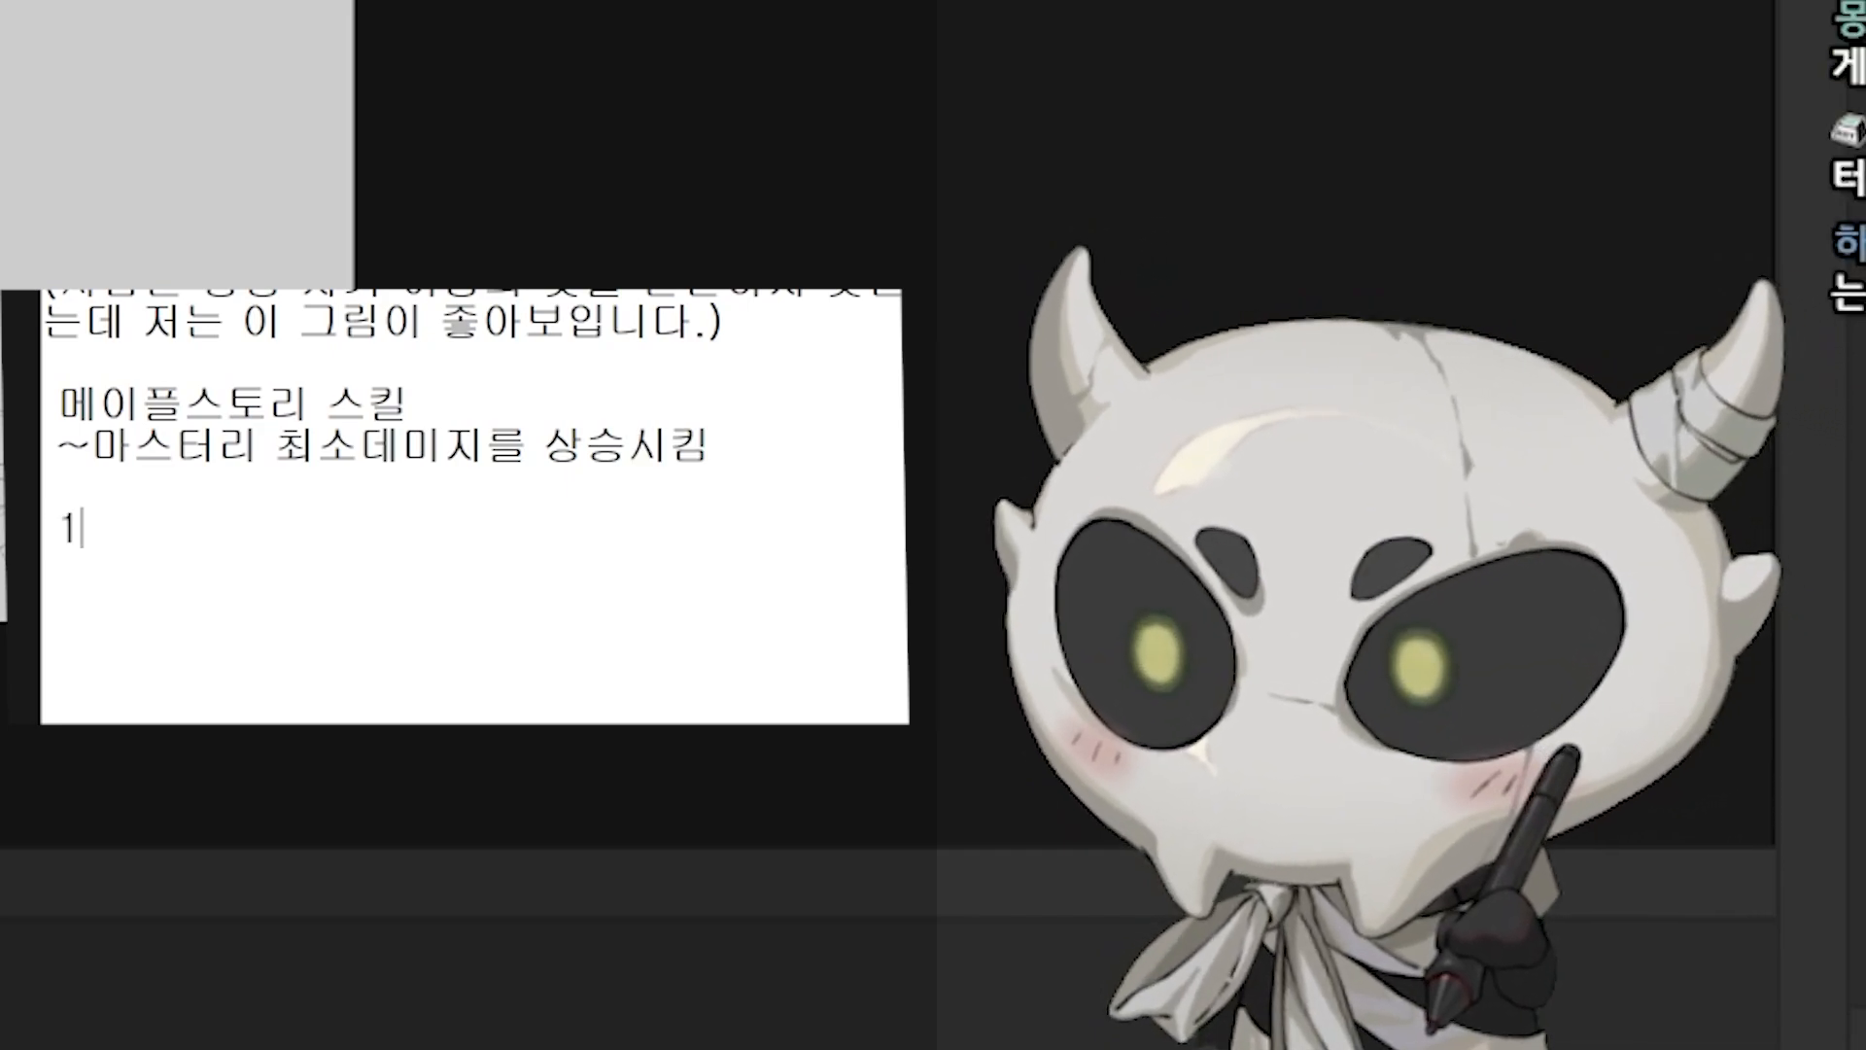
{"action": "type", "text": "00 ~ 2000"}
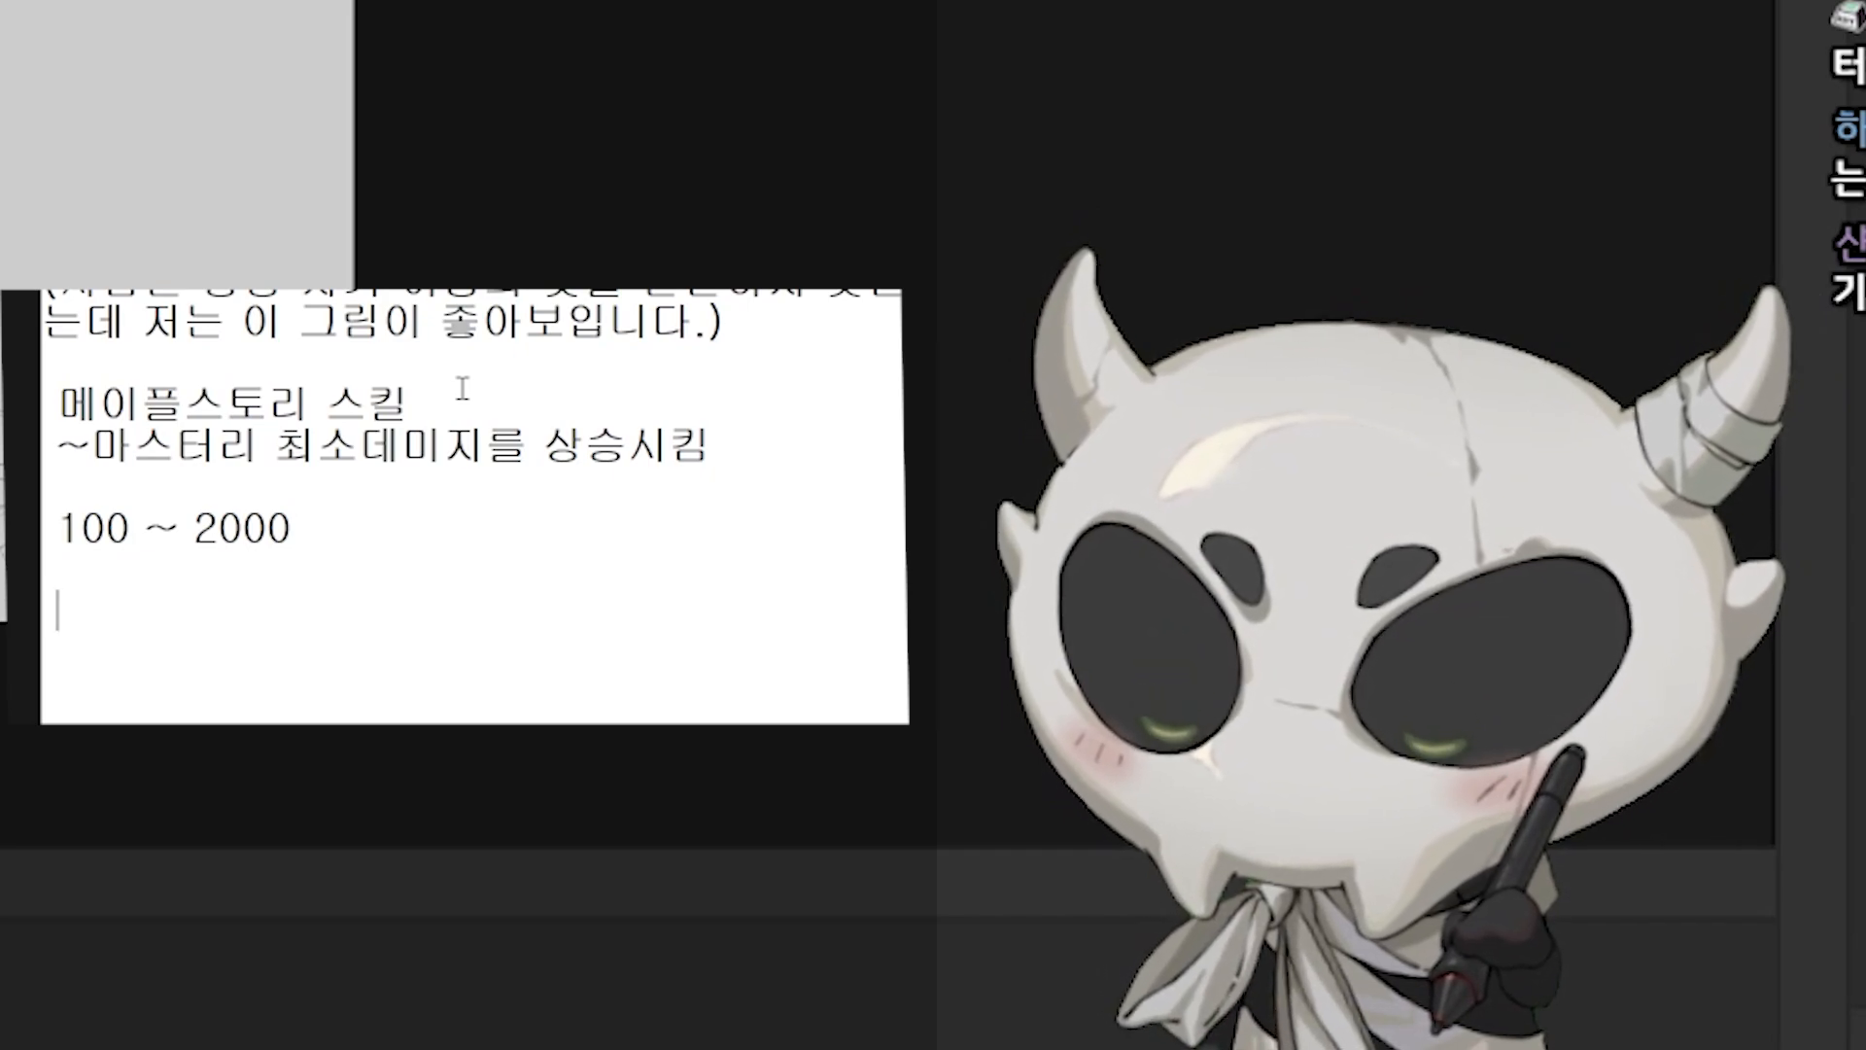
{"action": "type", "text": "1000 ~ 2000"}
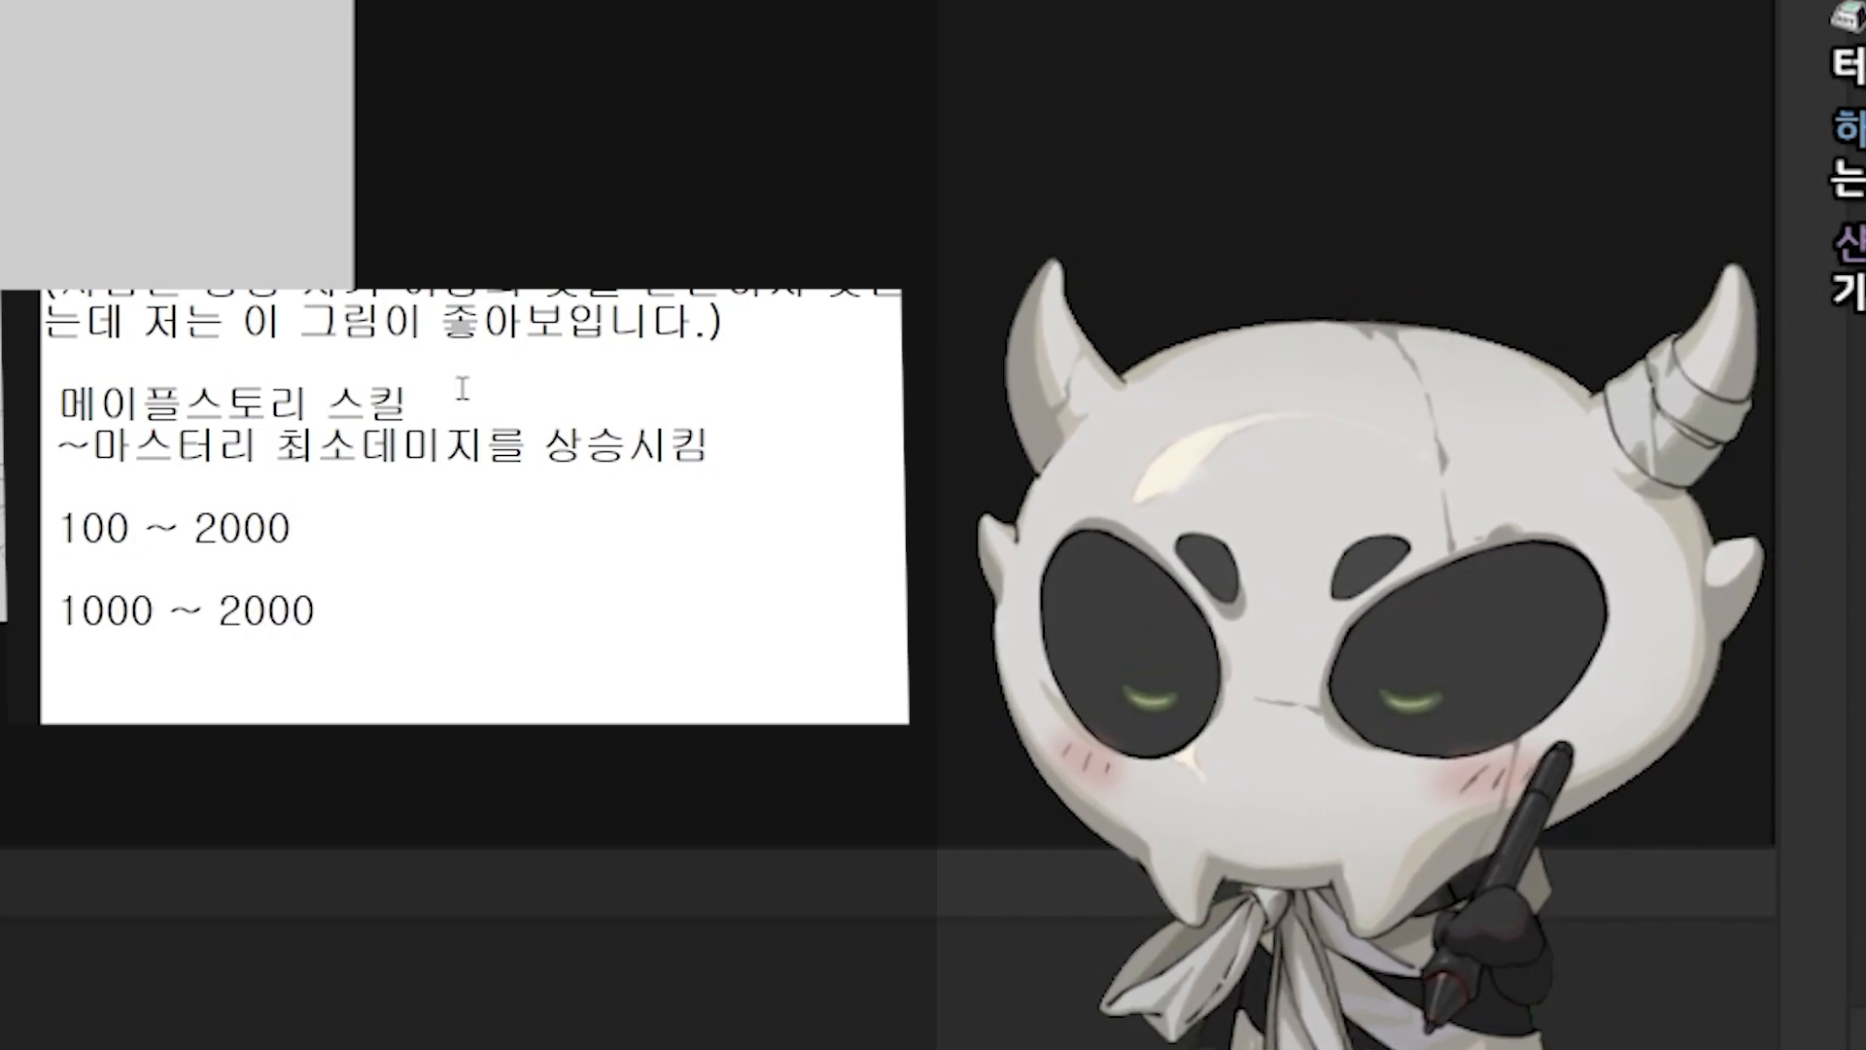
Step: Add the ranges "100 ~ 2000" and "1000 ~ 2000" as separate lines, each followed by ">>"
{"action": "key", "text": "Up"}
{"action": "key", "text": "Up"}
{"action": "type", "text": ">>"}
{"action": "key", "text": "Down"}
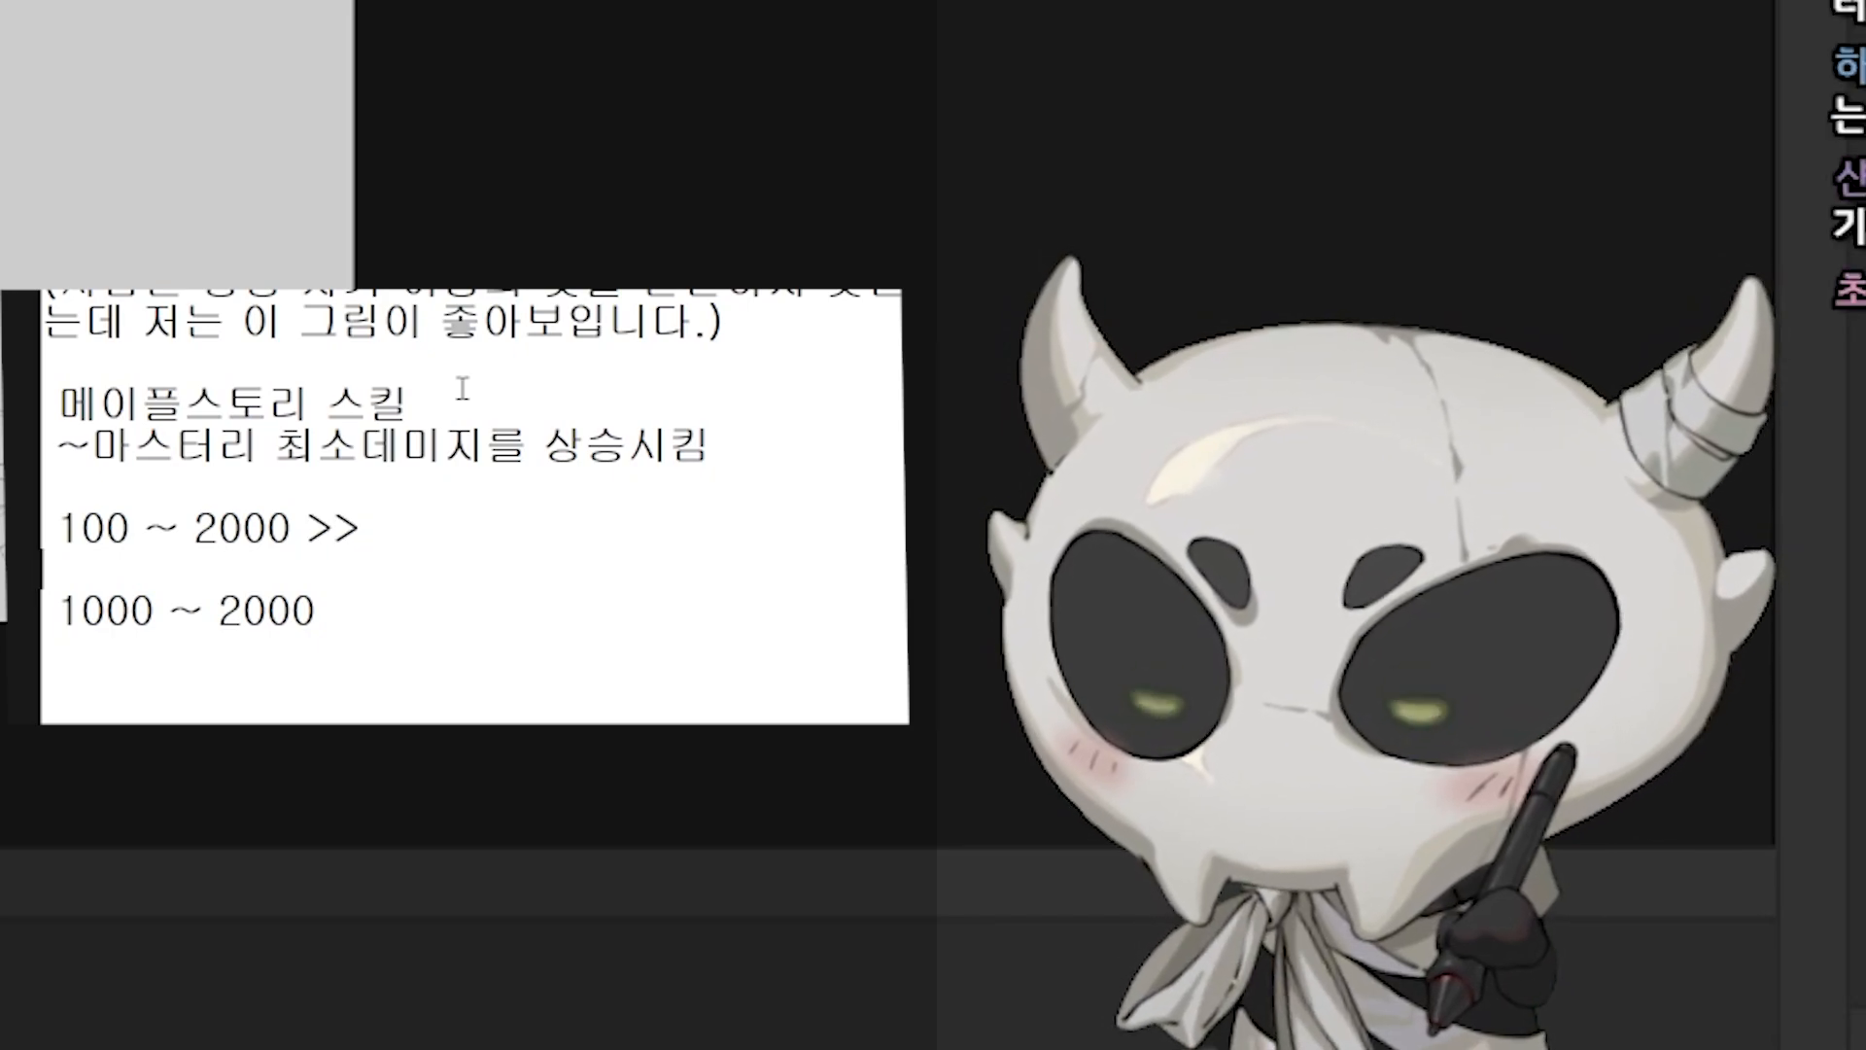
{"action": "type", "text": ">> 6"}
{"action": "key", "text": "BackSpace"}
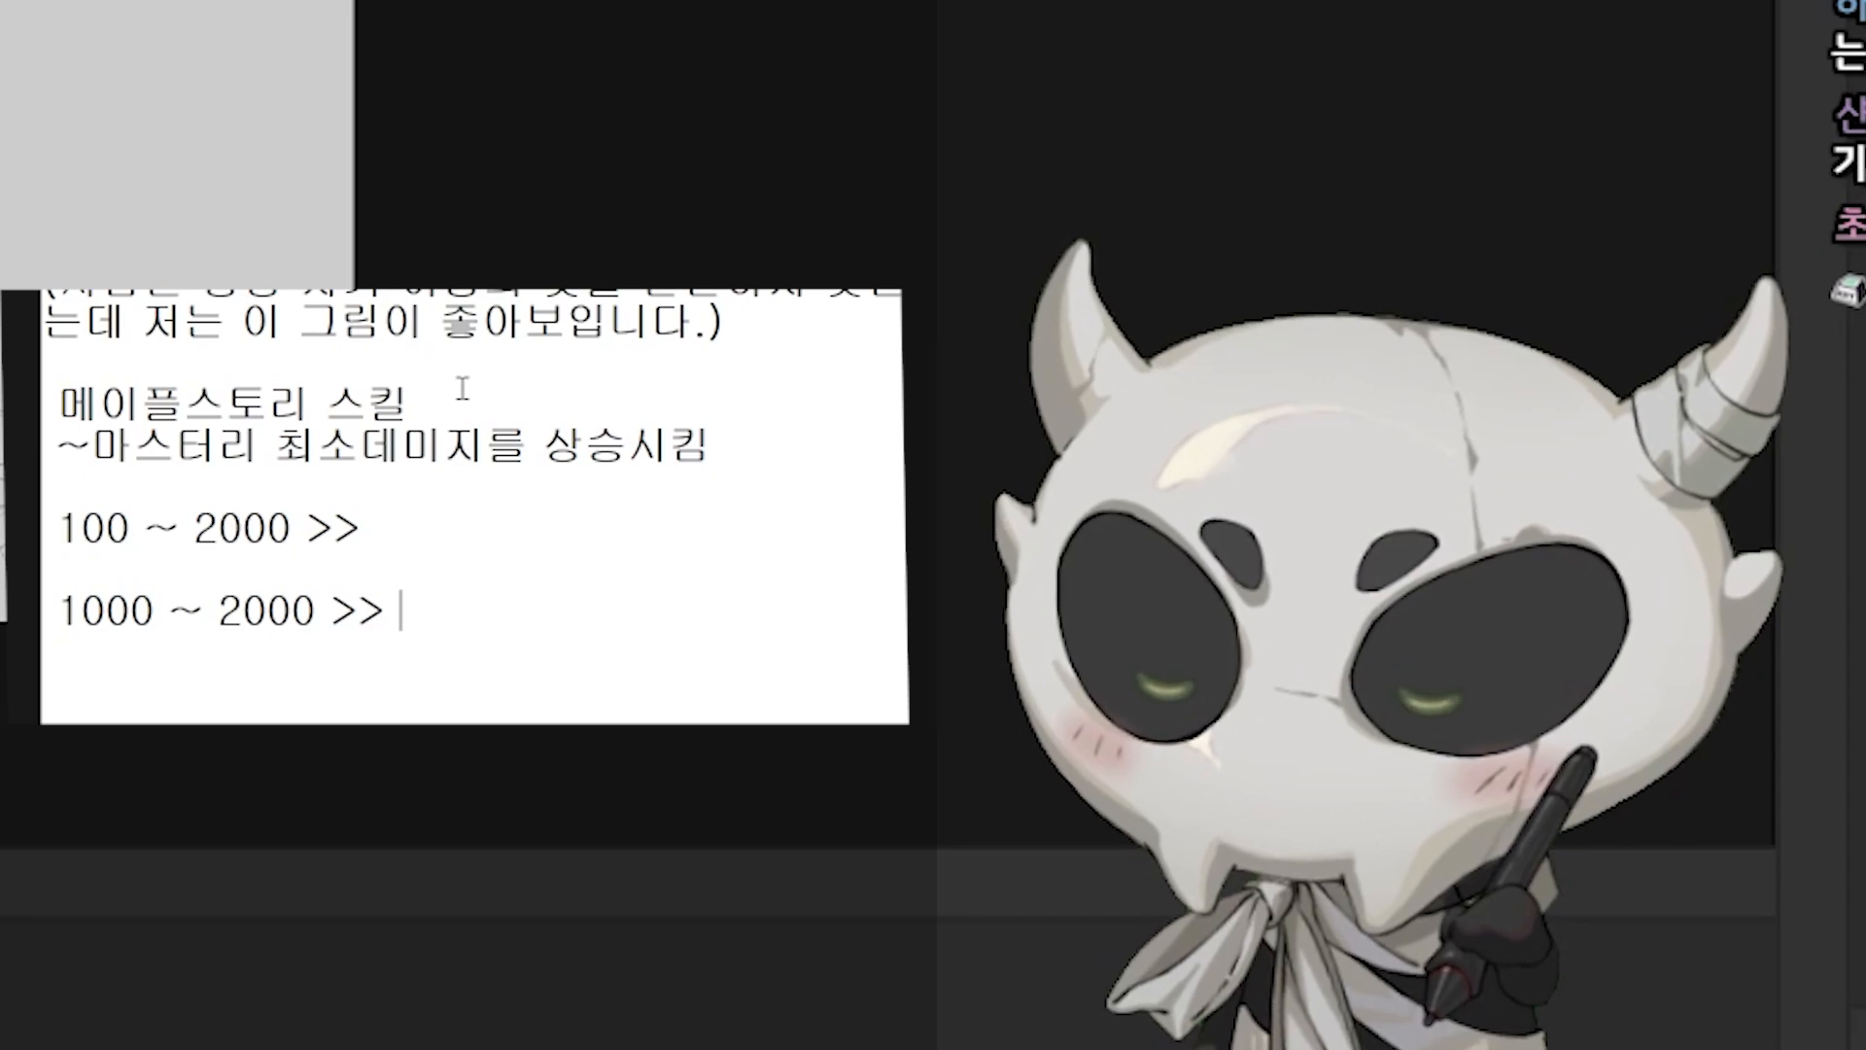
Step: Complete the "1000 ~ 2000 >>" line with "훨씬 더 많은 딜량을 기록"
{"action": "type", "text": "훨신더"}
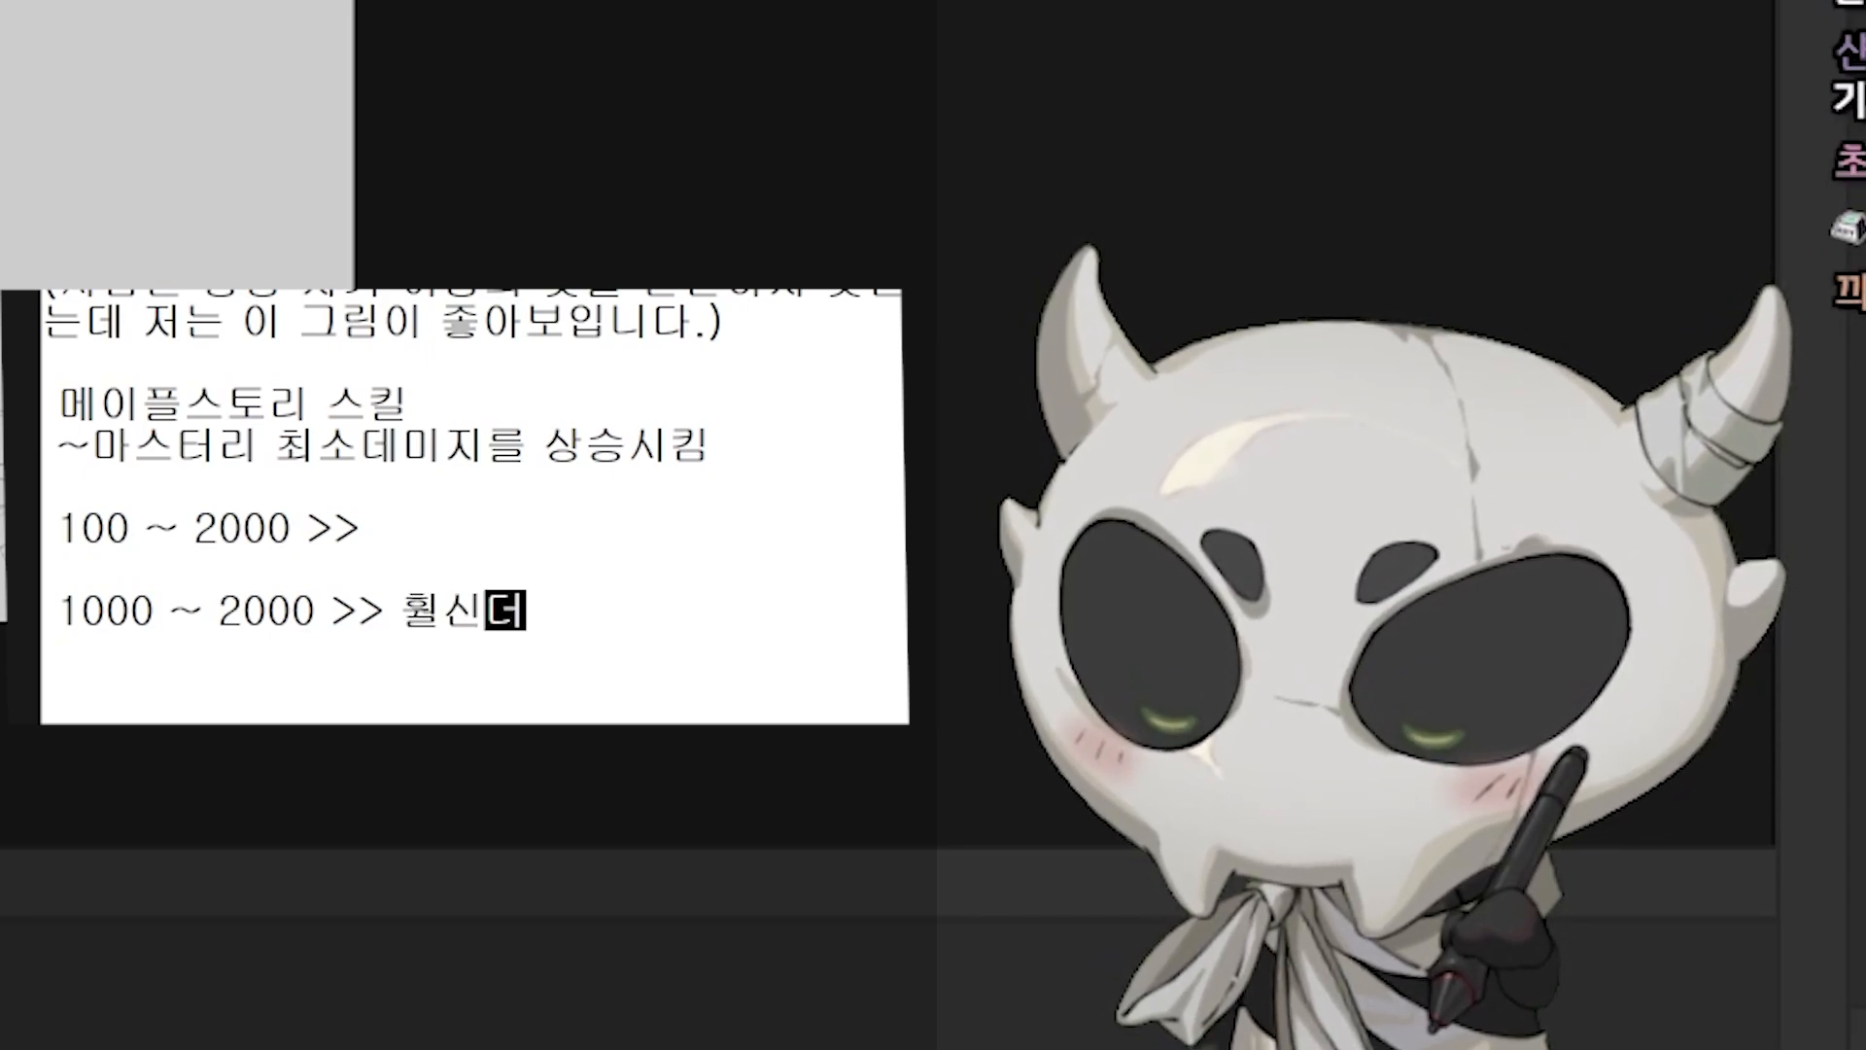
{"action": "key", "text": "BackSpace"}
{"action": "key", "text": "BackSpace"}
{"action": "type", "text": "씬 더 많은 딜량을 ㄱ"}
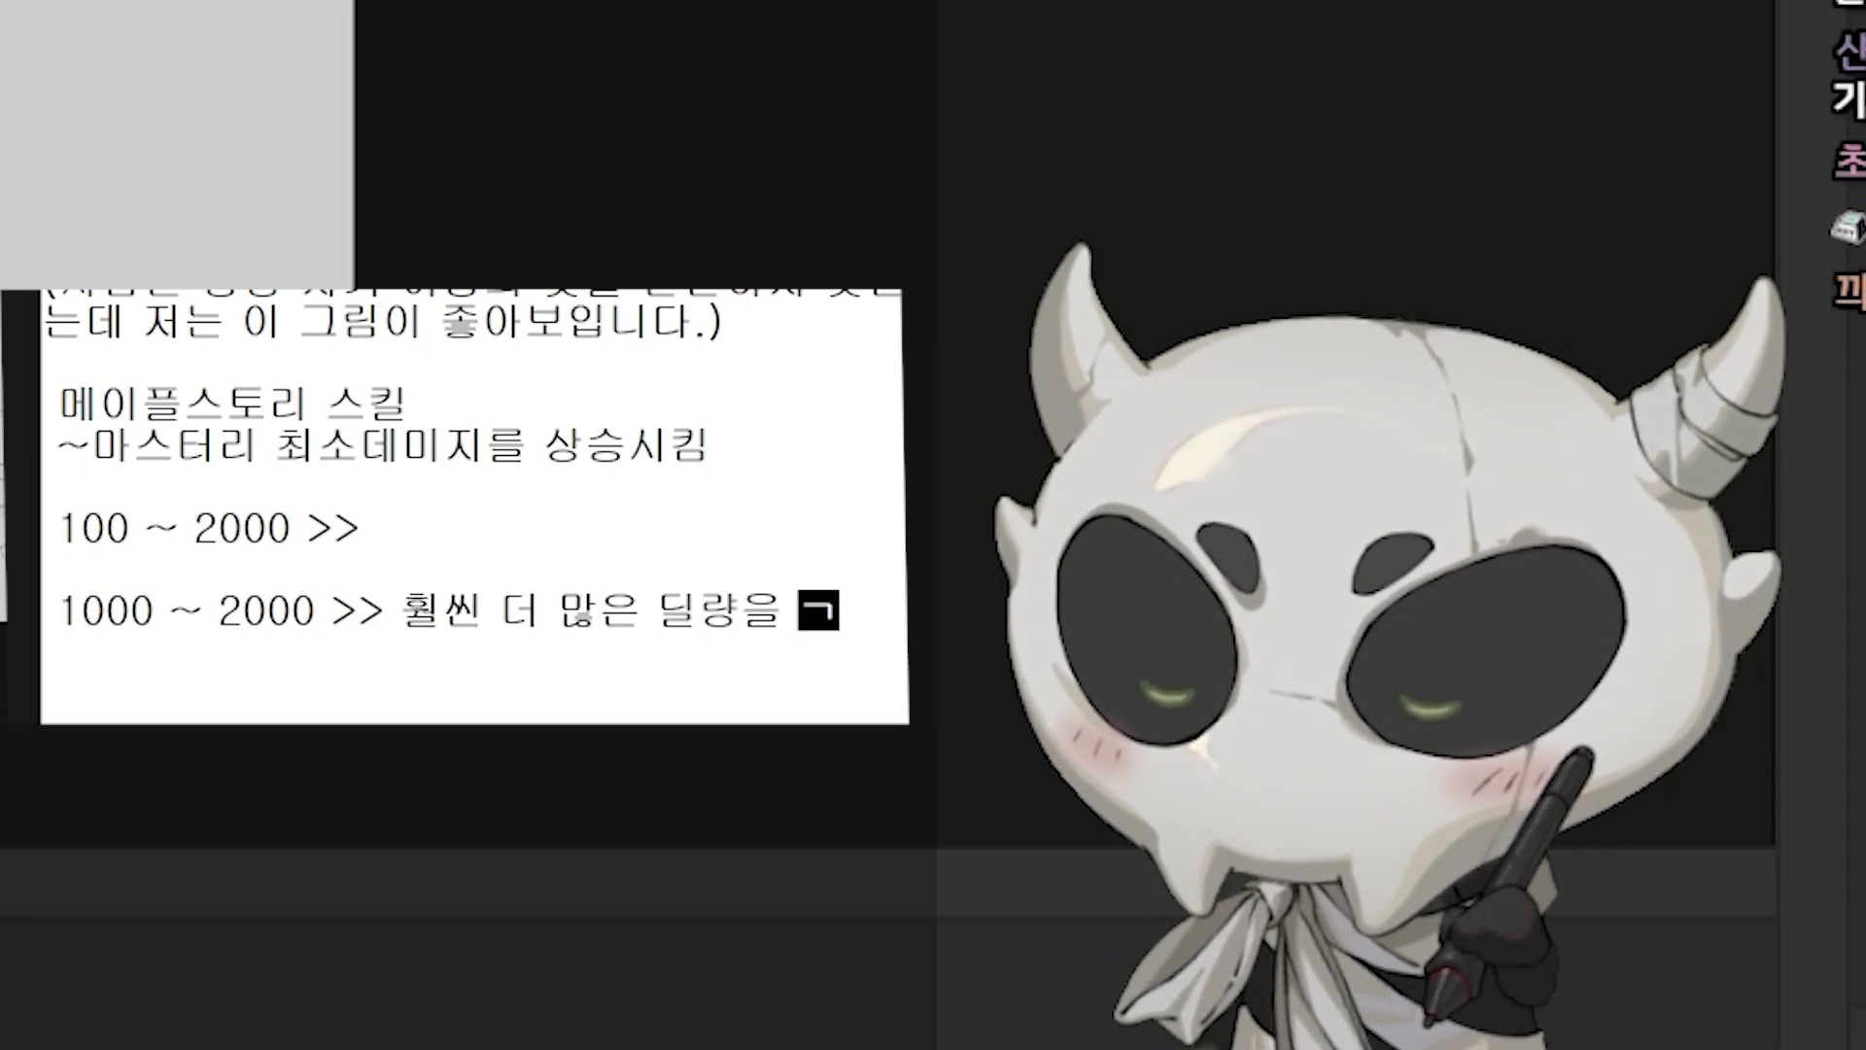
{"action": "type", "text": "기록"}
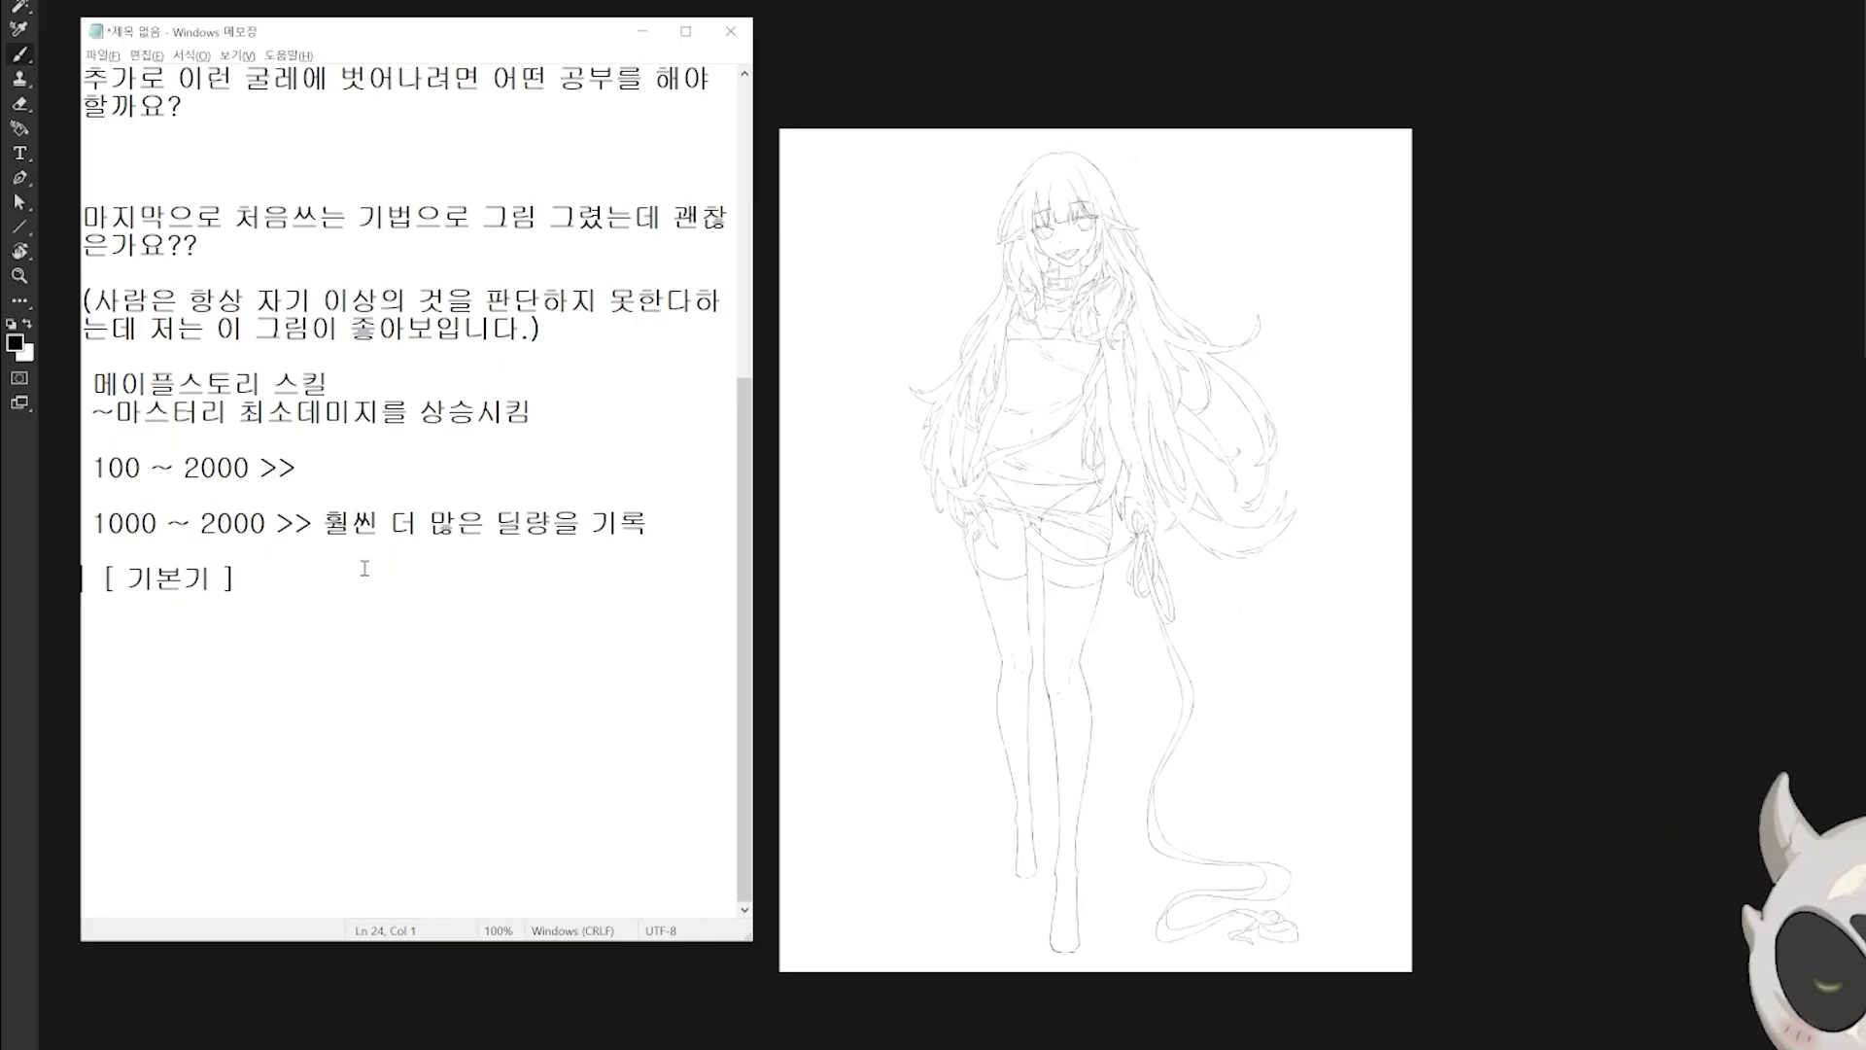
Step: Extend the "[ 기본기 ]" line with ">> 형태력" and add ">> 방법으로써 ' 크로키 '" indented beneath it
{"action": "left_click", "coordinate": [364, 567]}
{"action": "type", "text": ">> 형태력"}
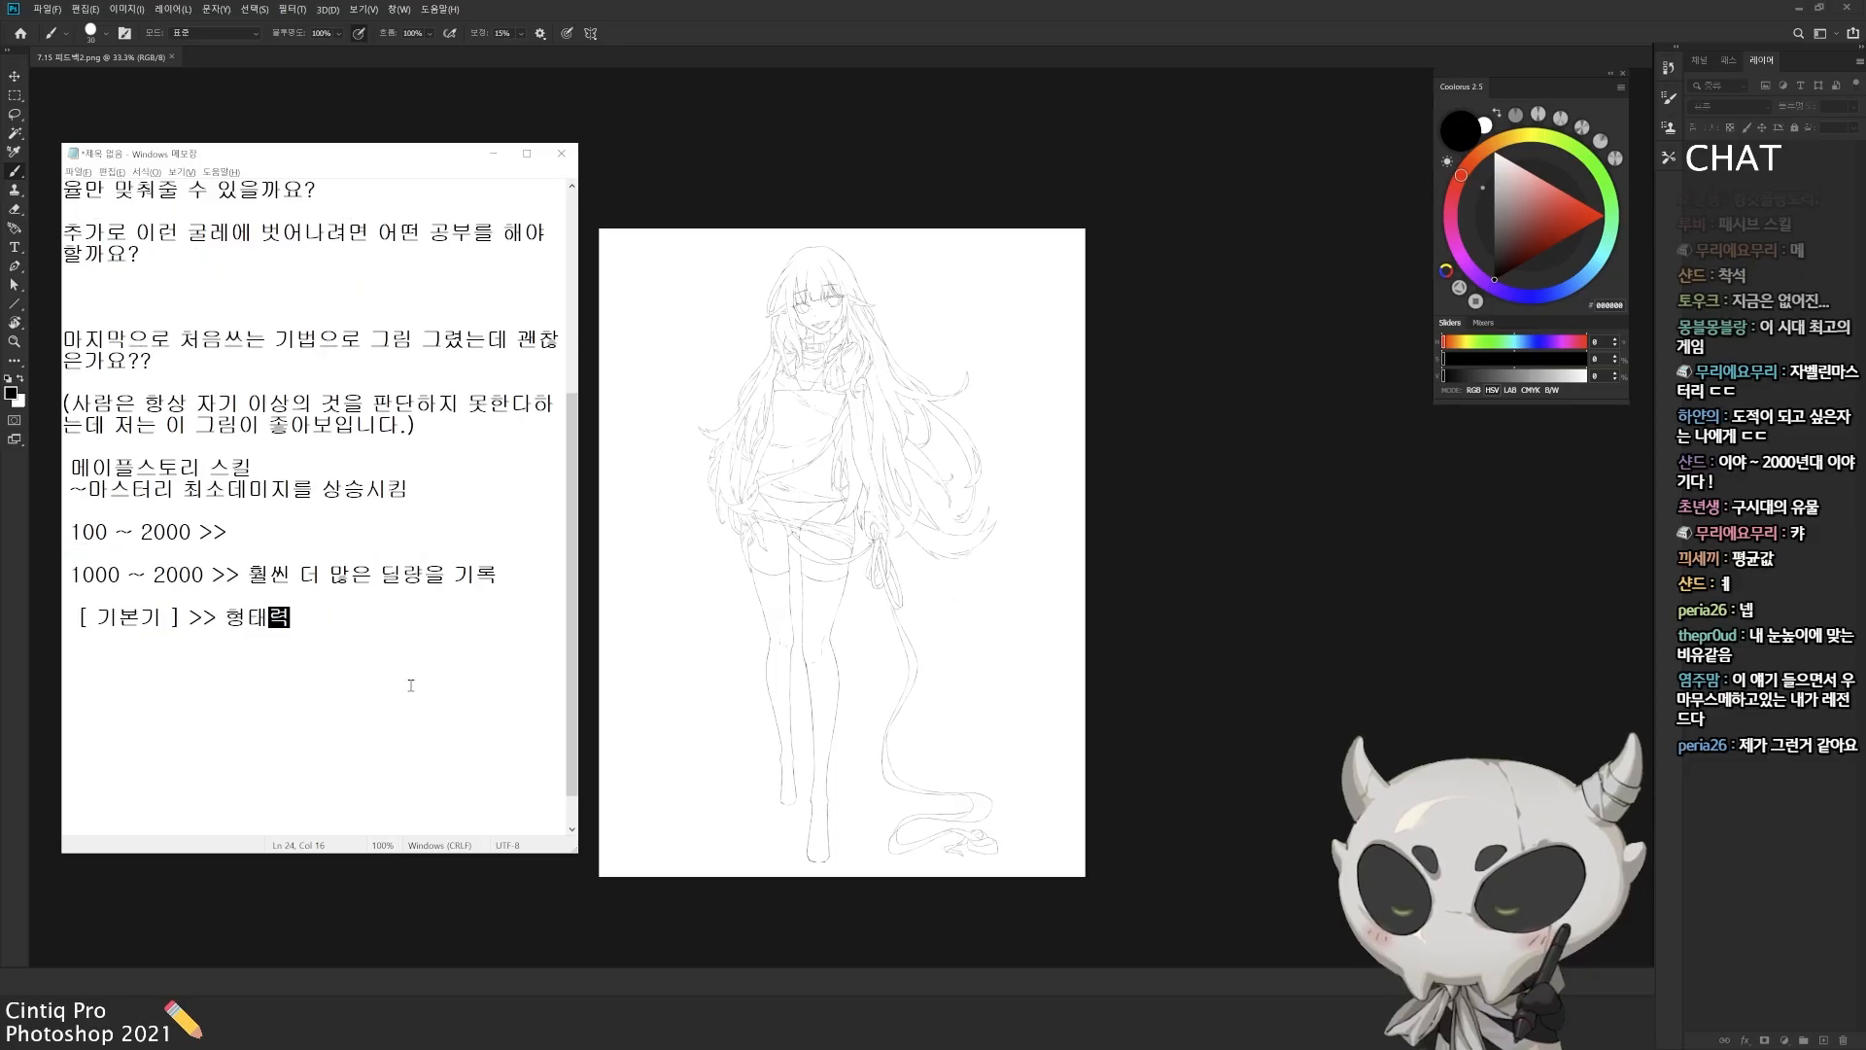
{"action": "key", "text": "Return"}
{"action": "key", "text": "Return"}
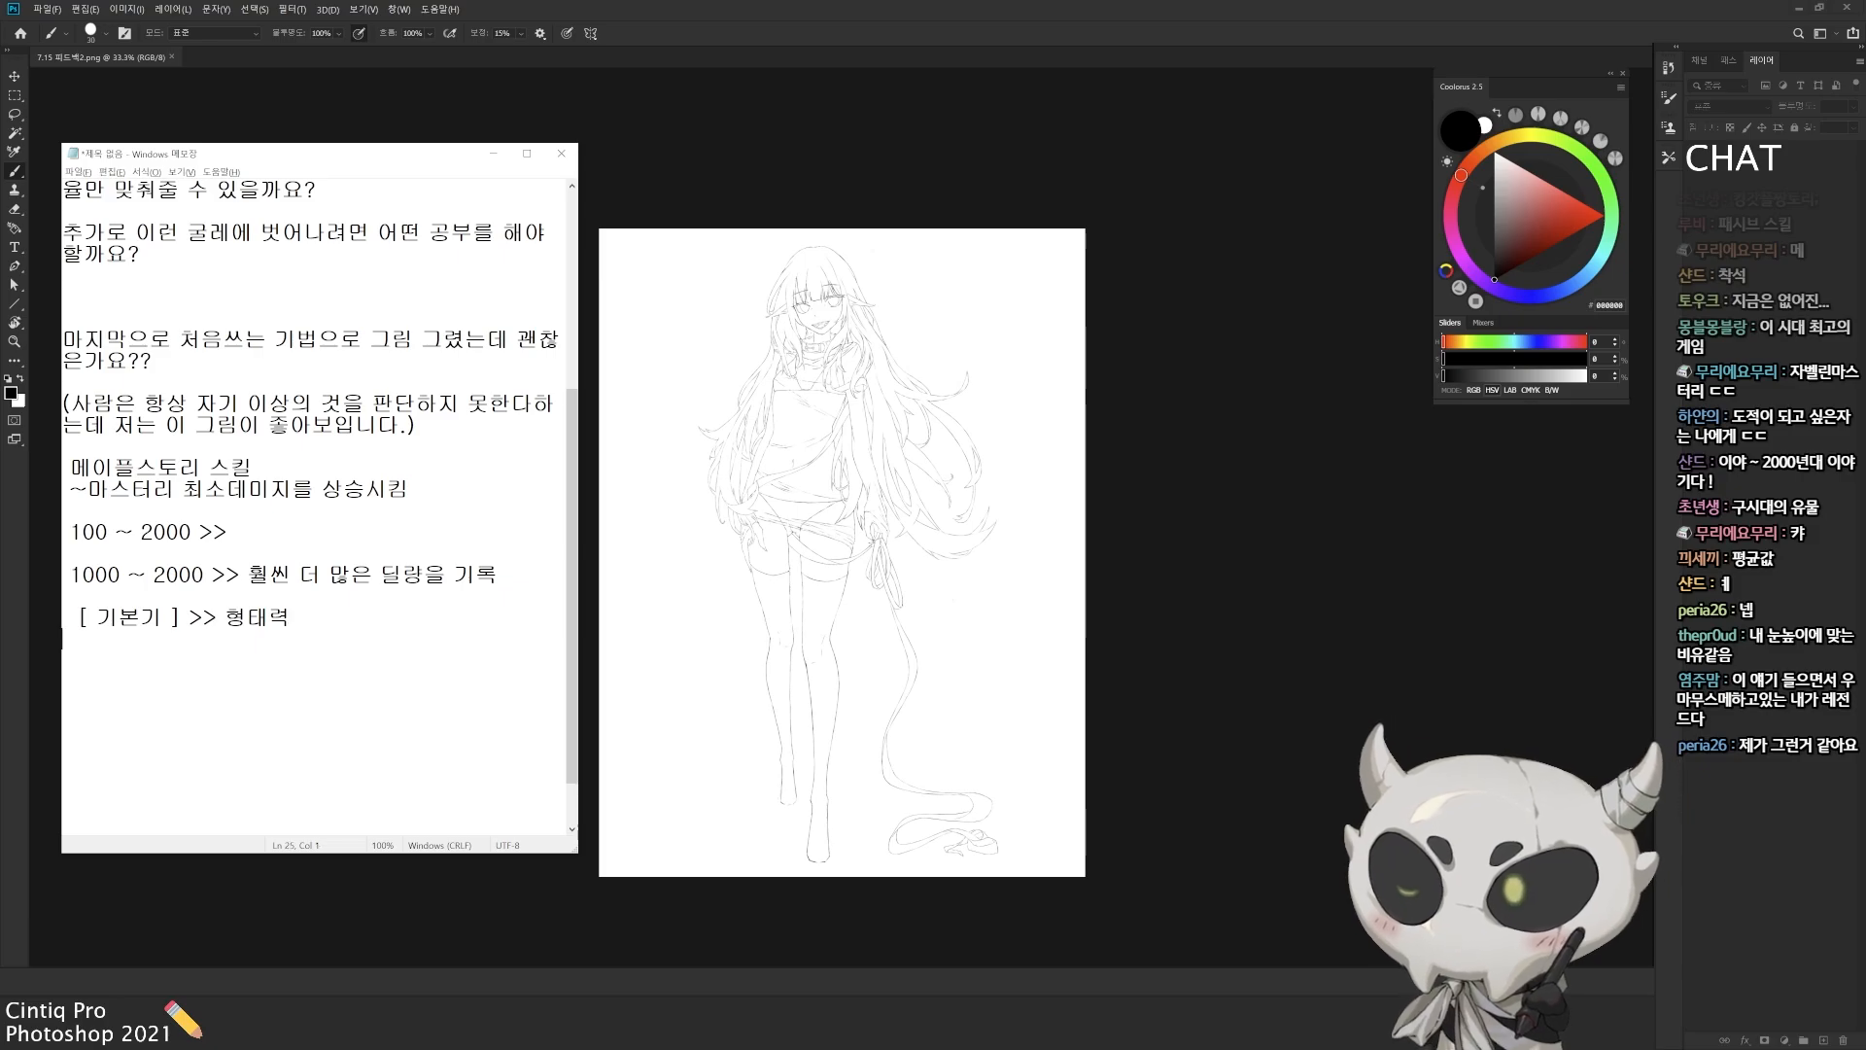
{"action": "type", "text": ">"}
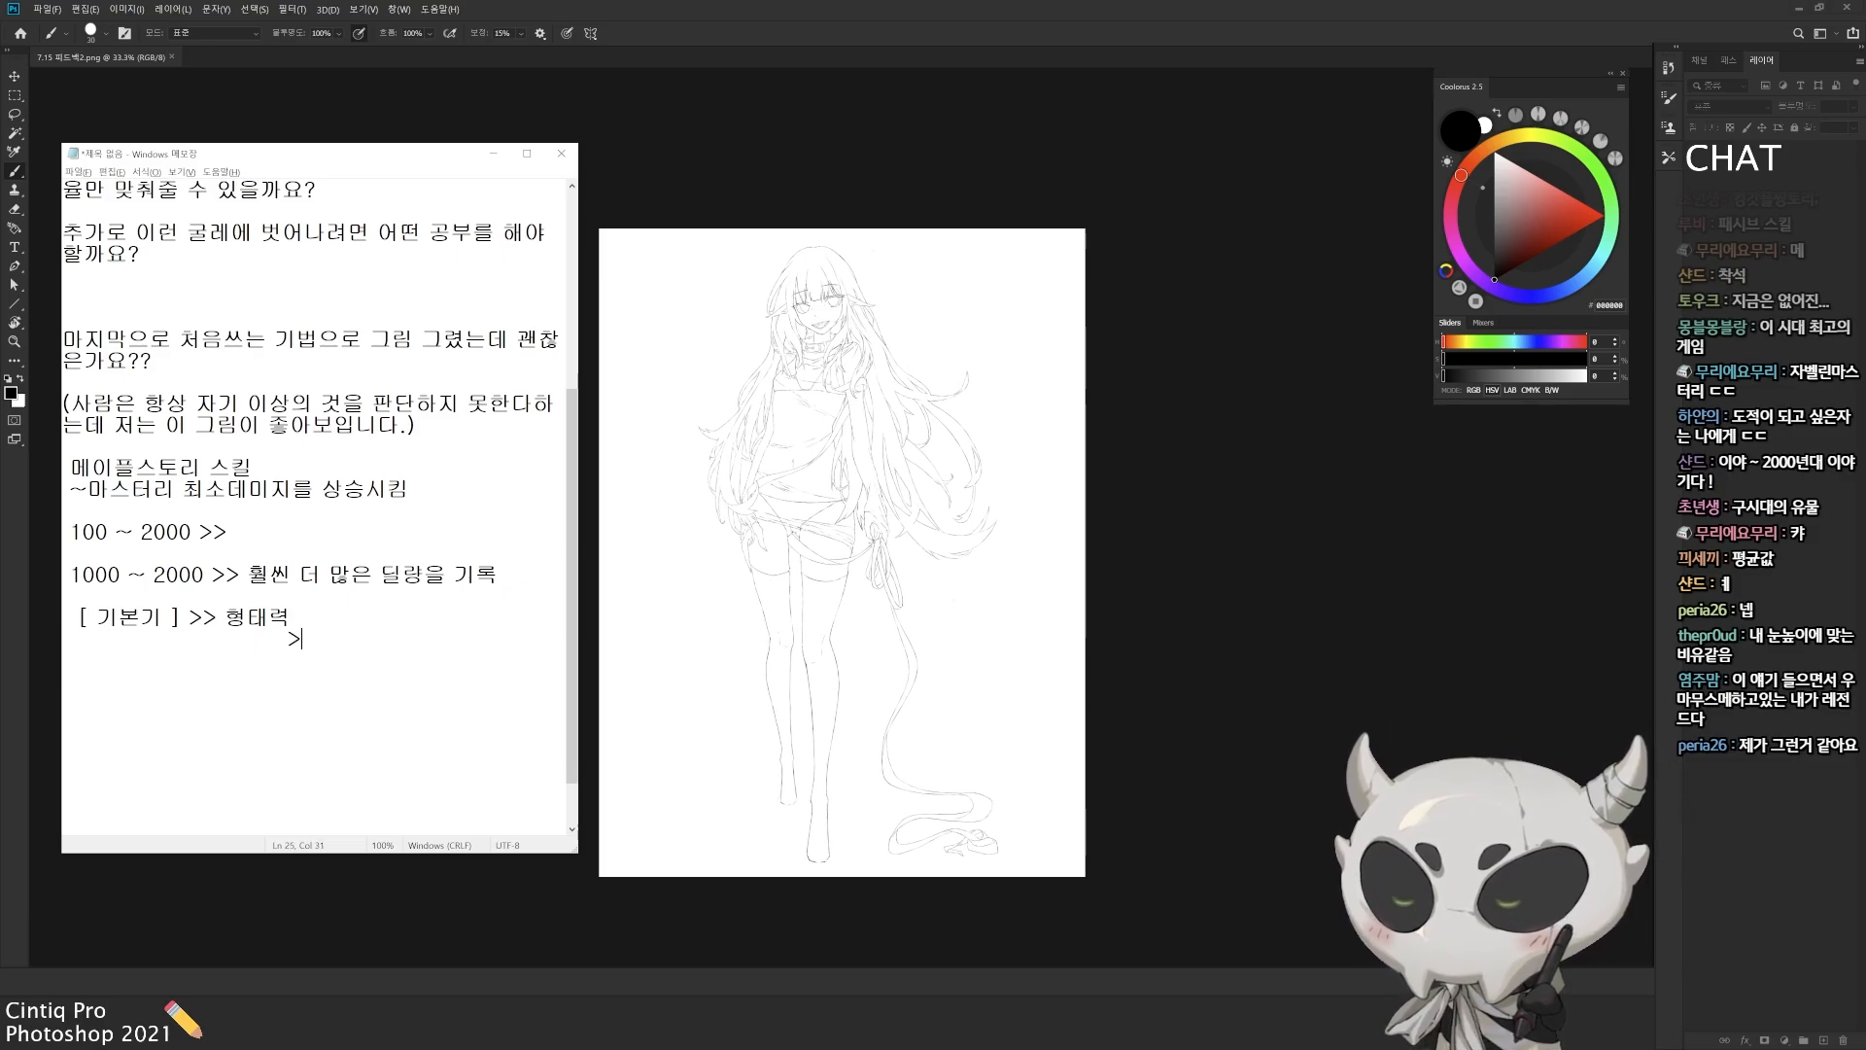
{"action": "type", "text": "> 바"}
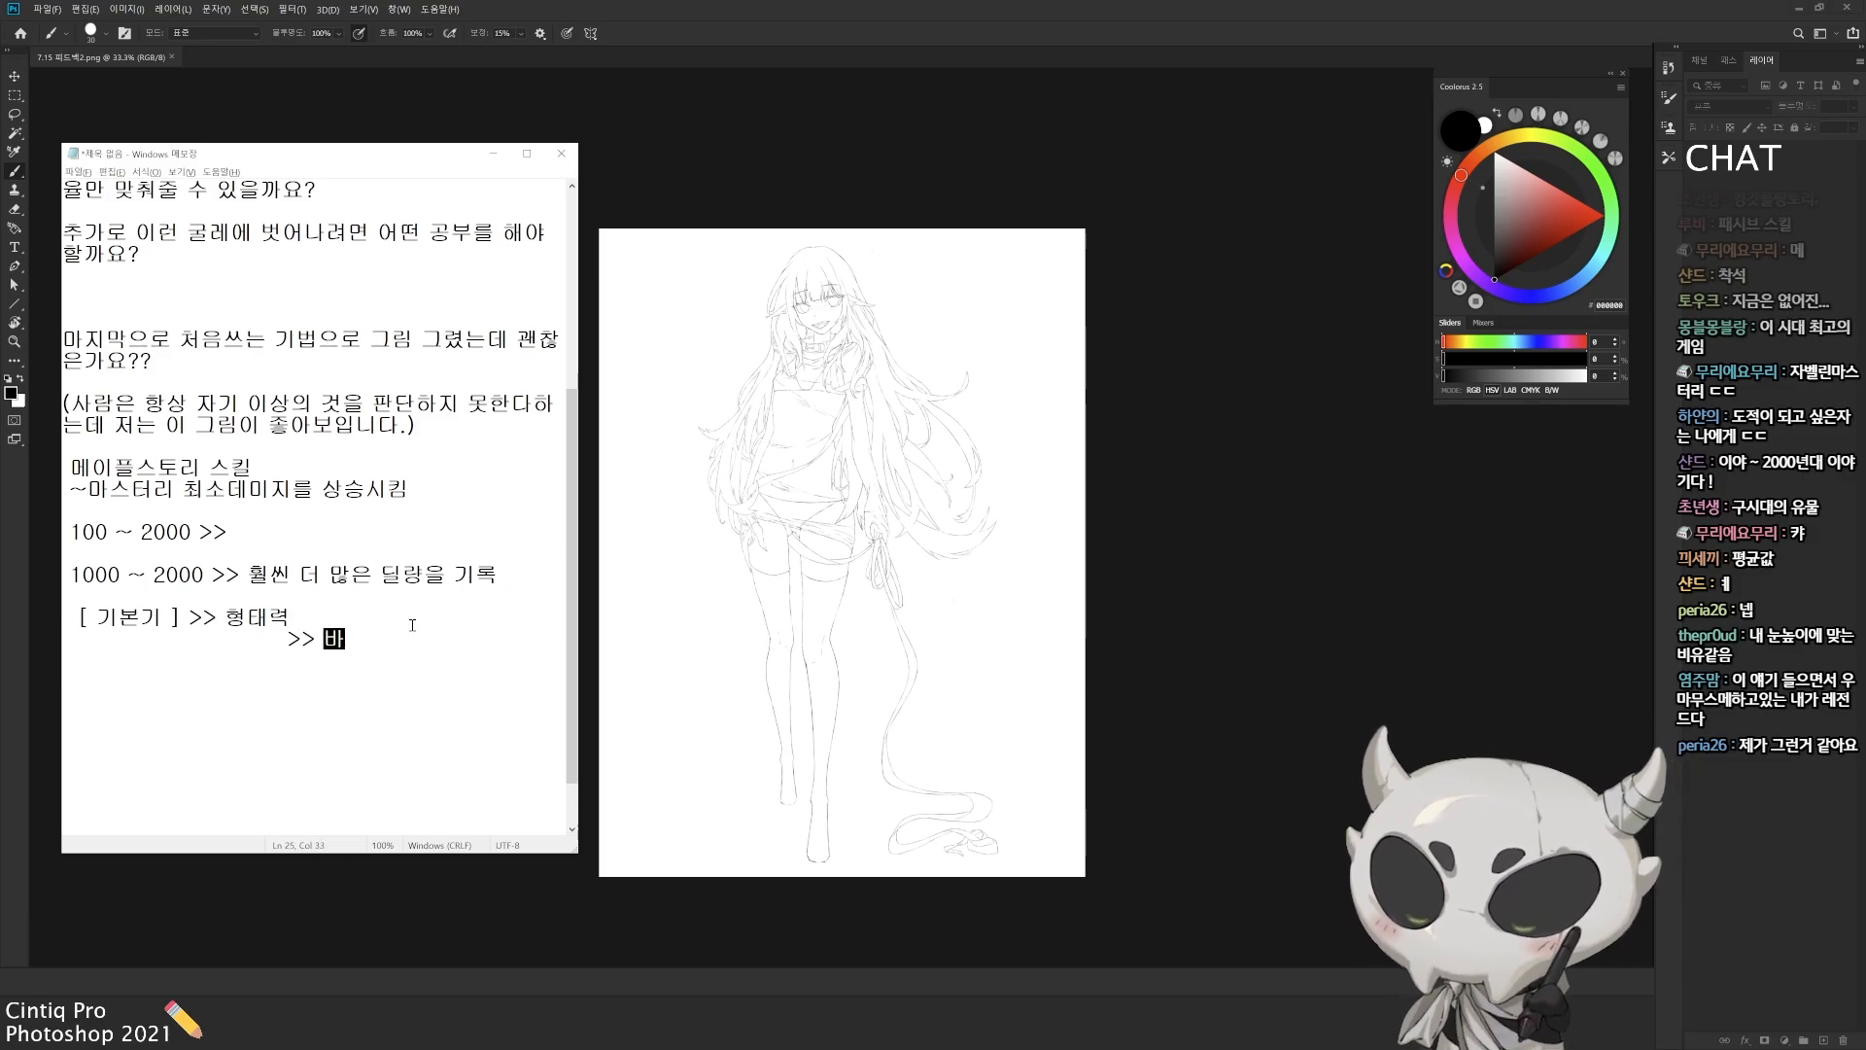
{"action": "type", "text": "방법으로써 '"}
{"action": "type", "text": "크로키 '"}
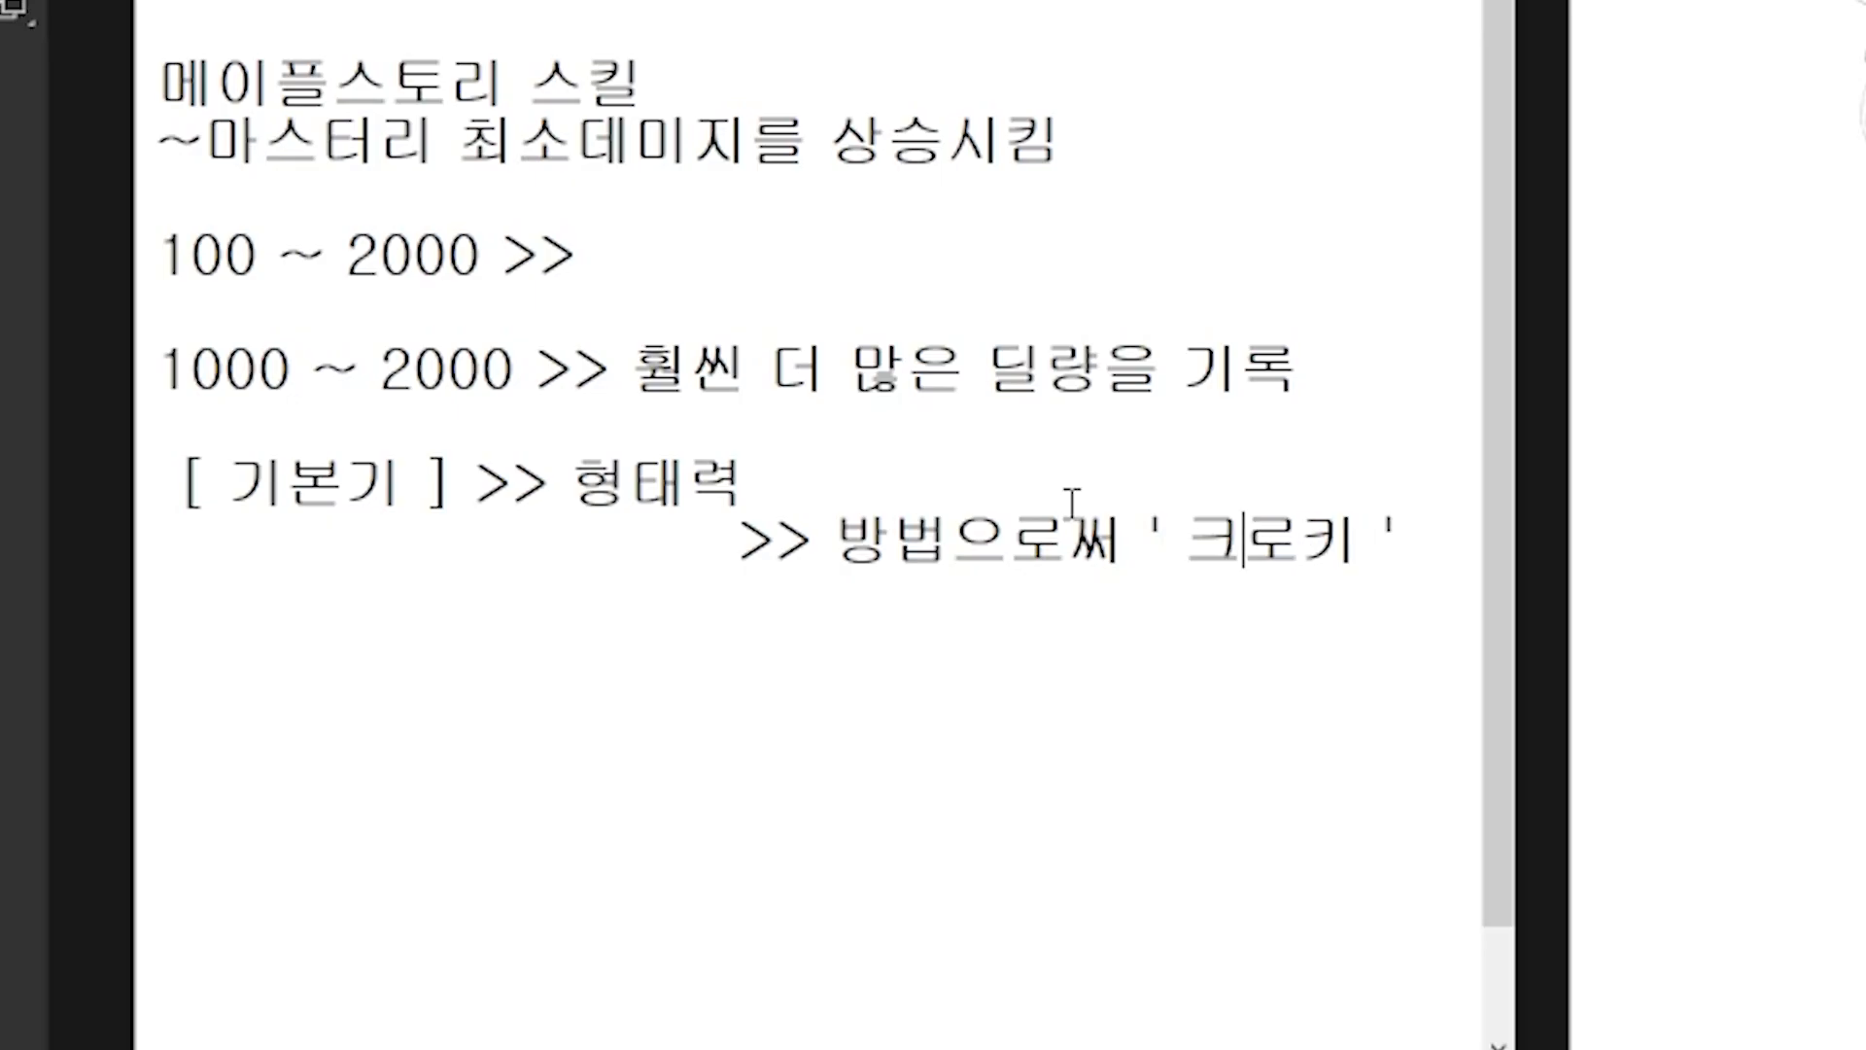
Step: Beneath the 크로키 line, add "하면 ! 는다 !" and "구몬학습 이건 생각을하고, 이해하려고 하면서"
{"action": "scroll", "coordinate": [1073, 501], "scroll_direction": "down", "scroll_amount": 1}
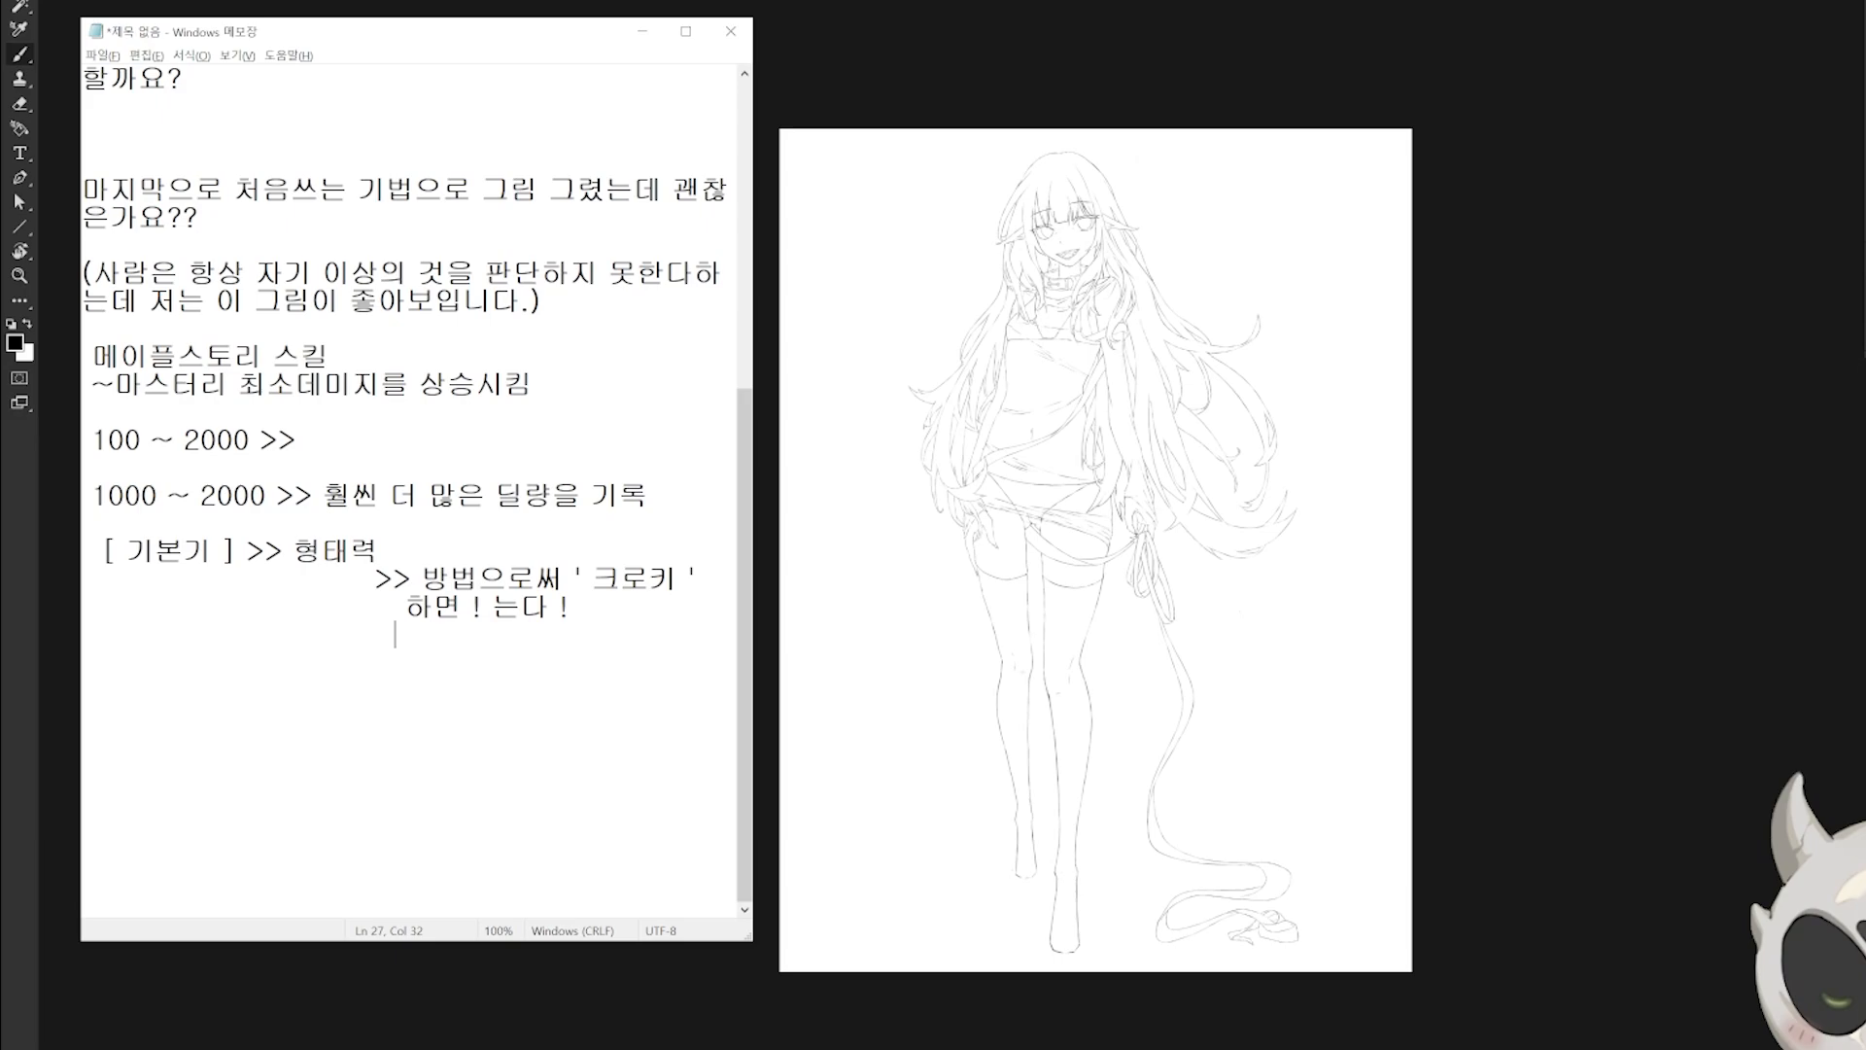
{"action": "type", "text": "구몬"}
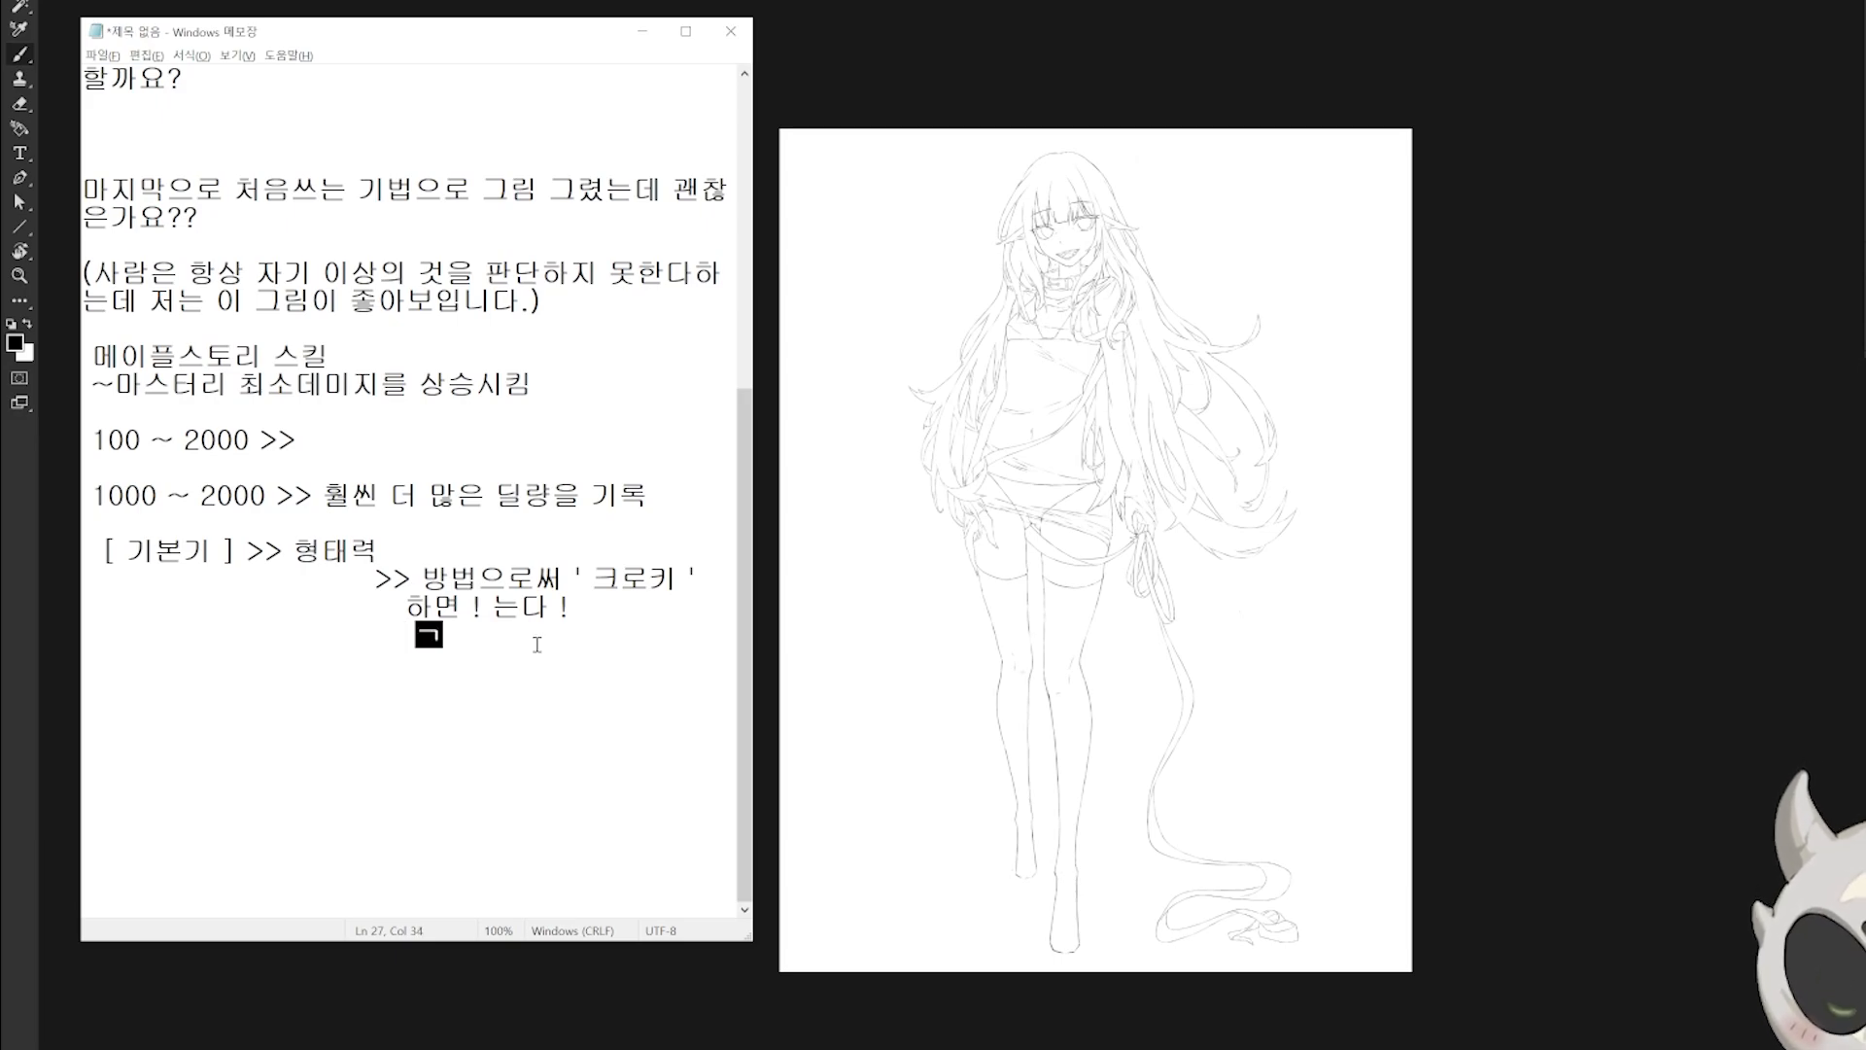
{"action": "type", "text": "학습 이건 생각"}
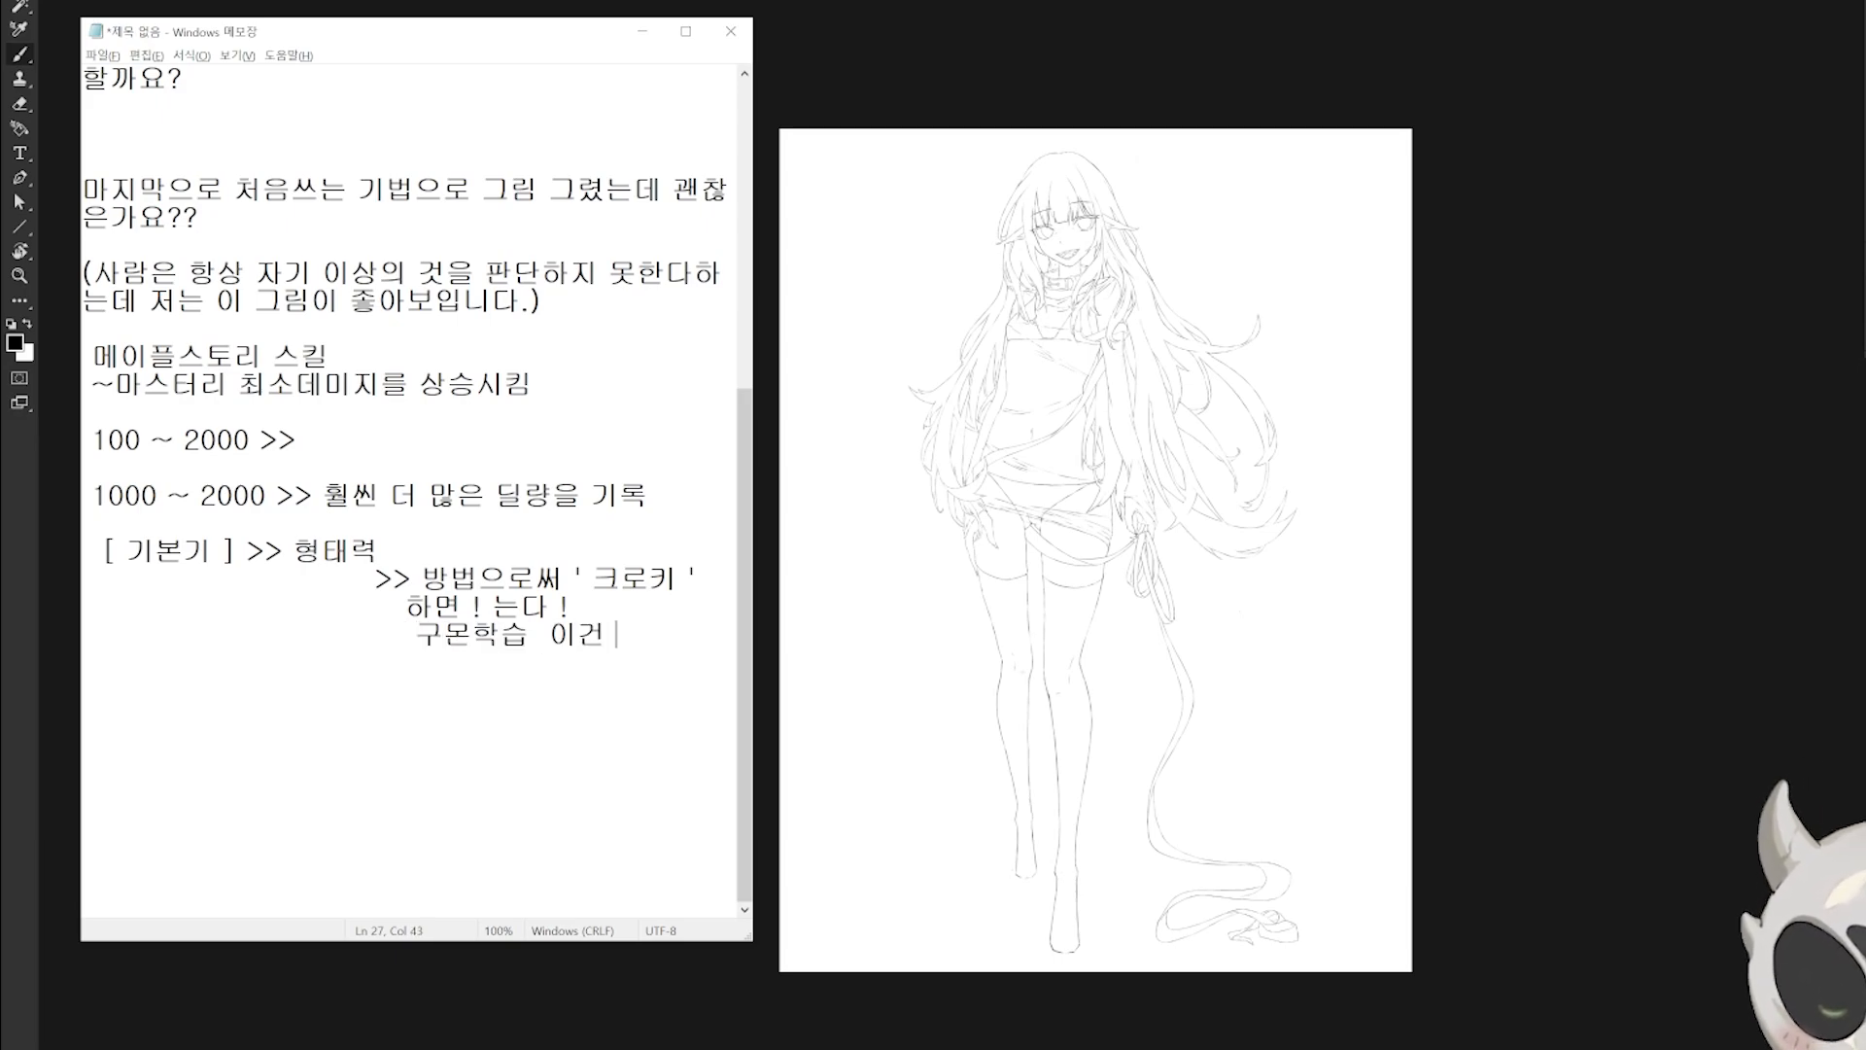
{"action": "type", "text": "을하고, 이해하려"}
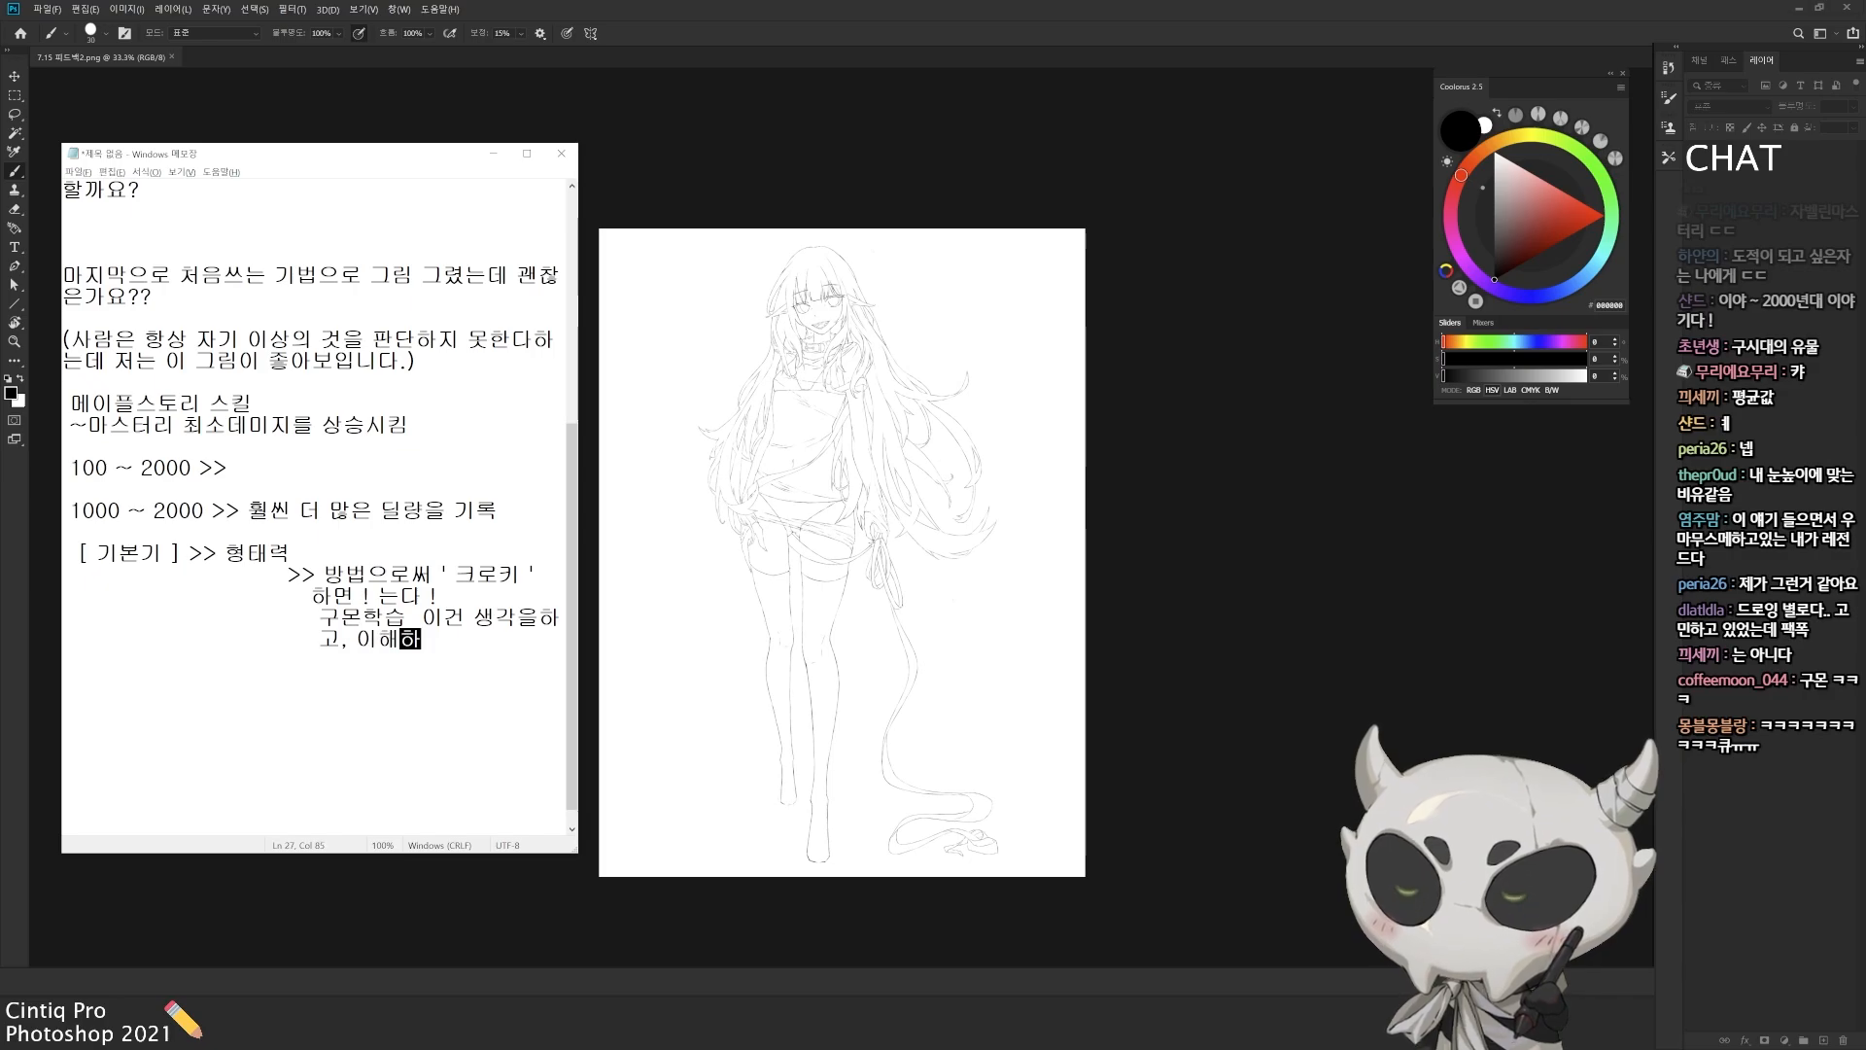
{"action": "type", "text": "고 하면서"}
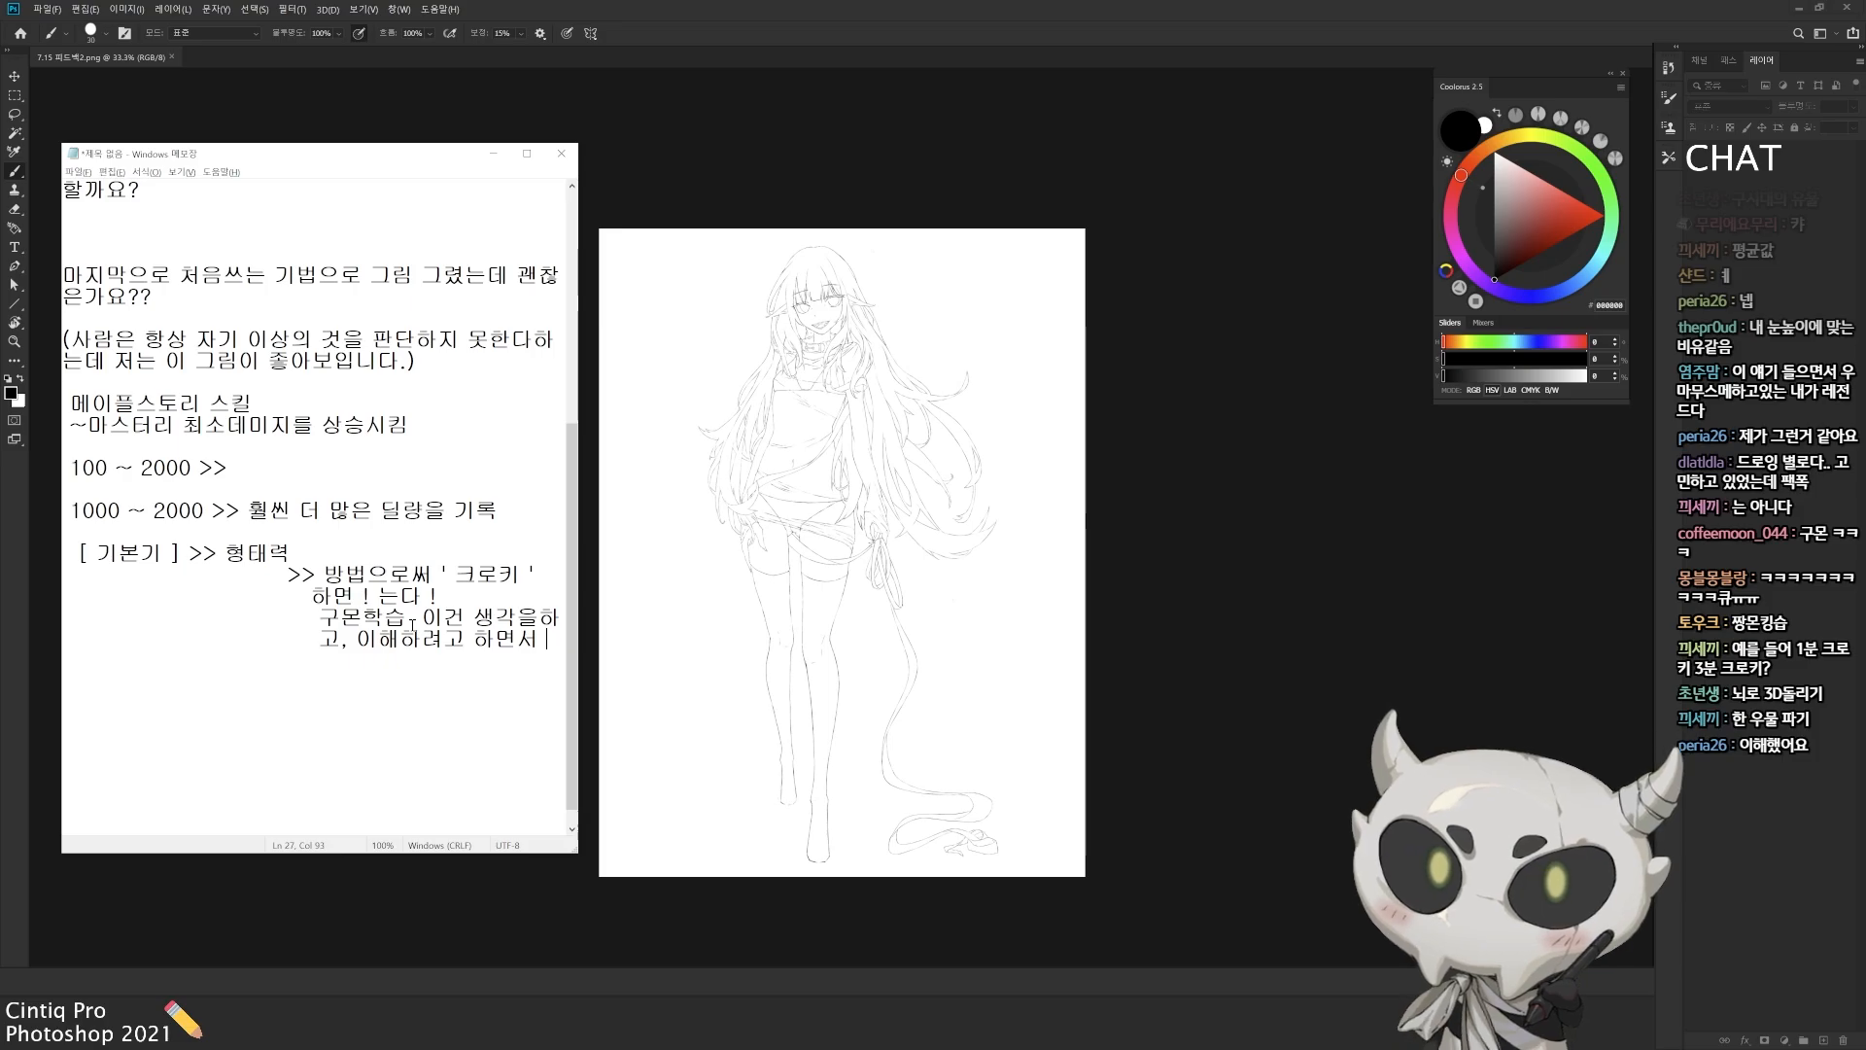
Step: Switch to Photoshop and examine the character line drawing's proportions from the head down to the feet
{"action": "left_click", "coordinate": [1135, 460]}
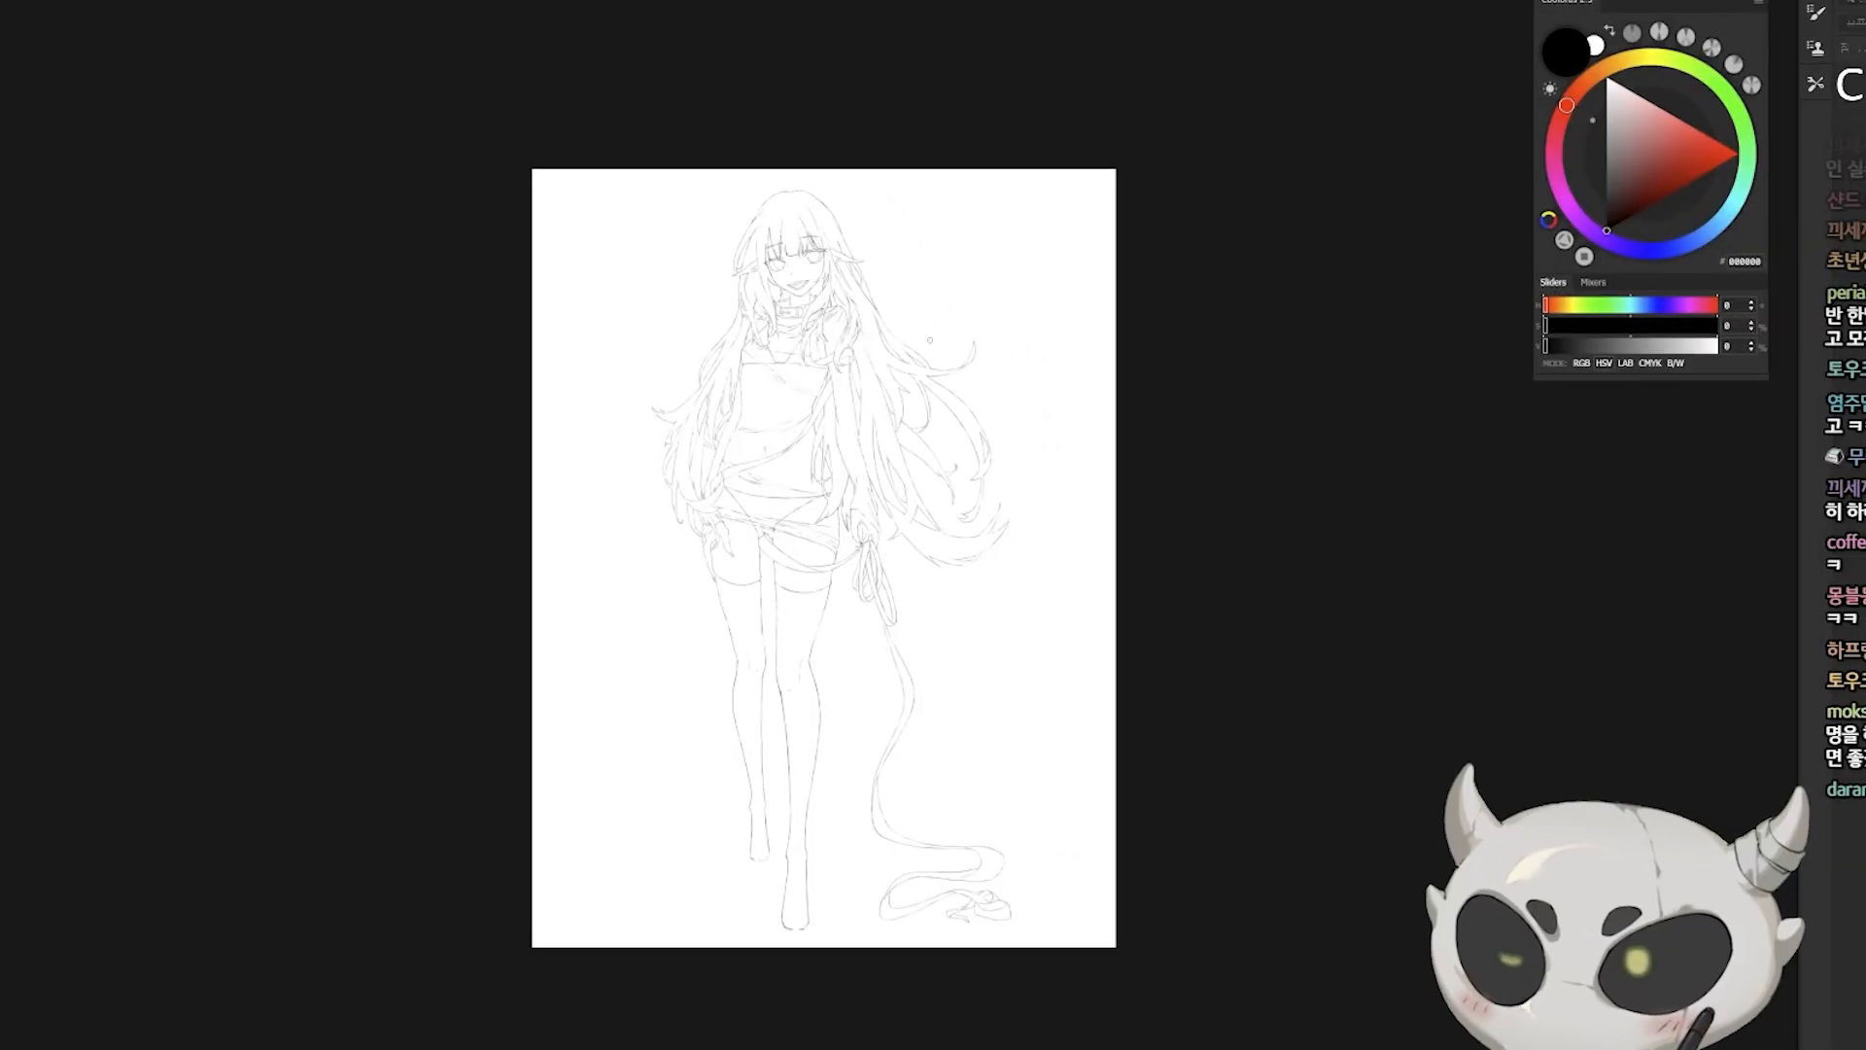
{"action": "scroll", "coordinate": [895, 387], "scroll_direction": "up", "scroll_amount": 2}
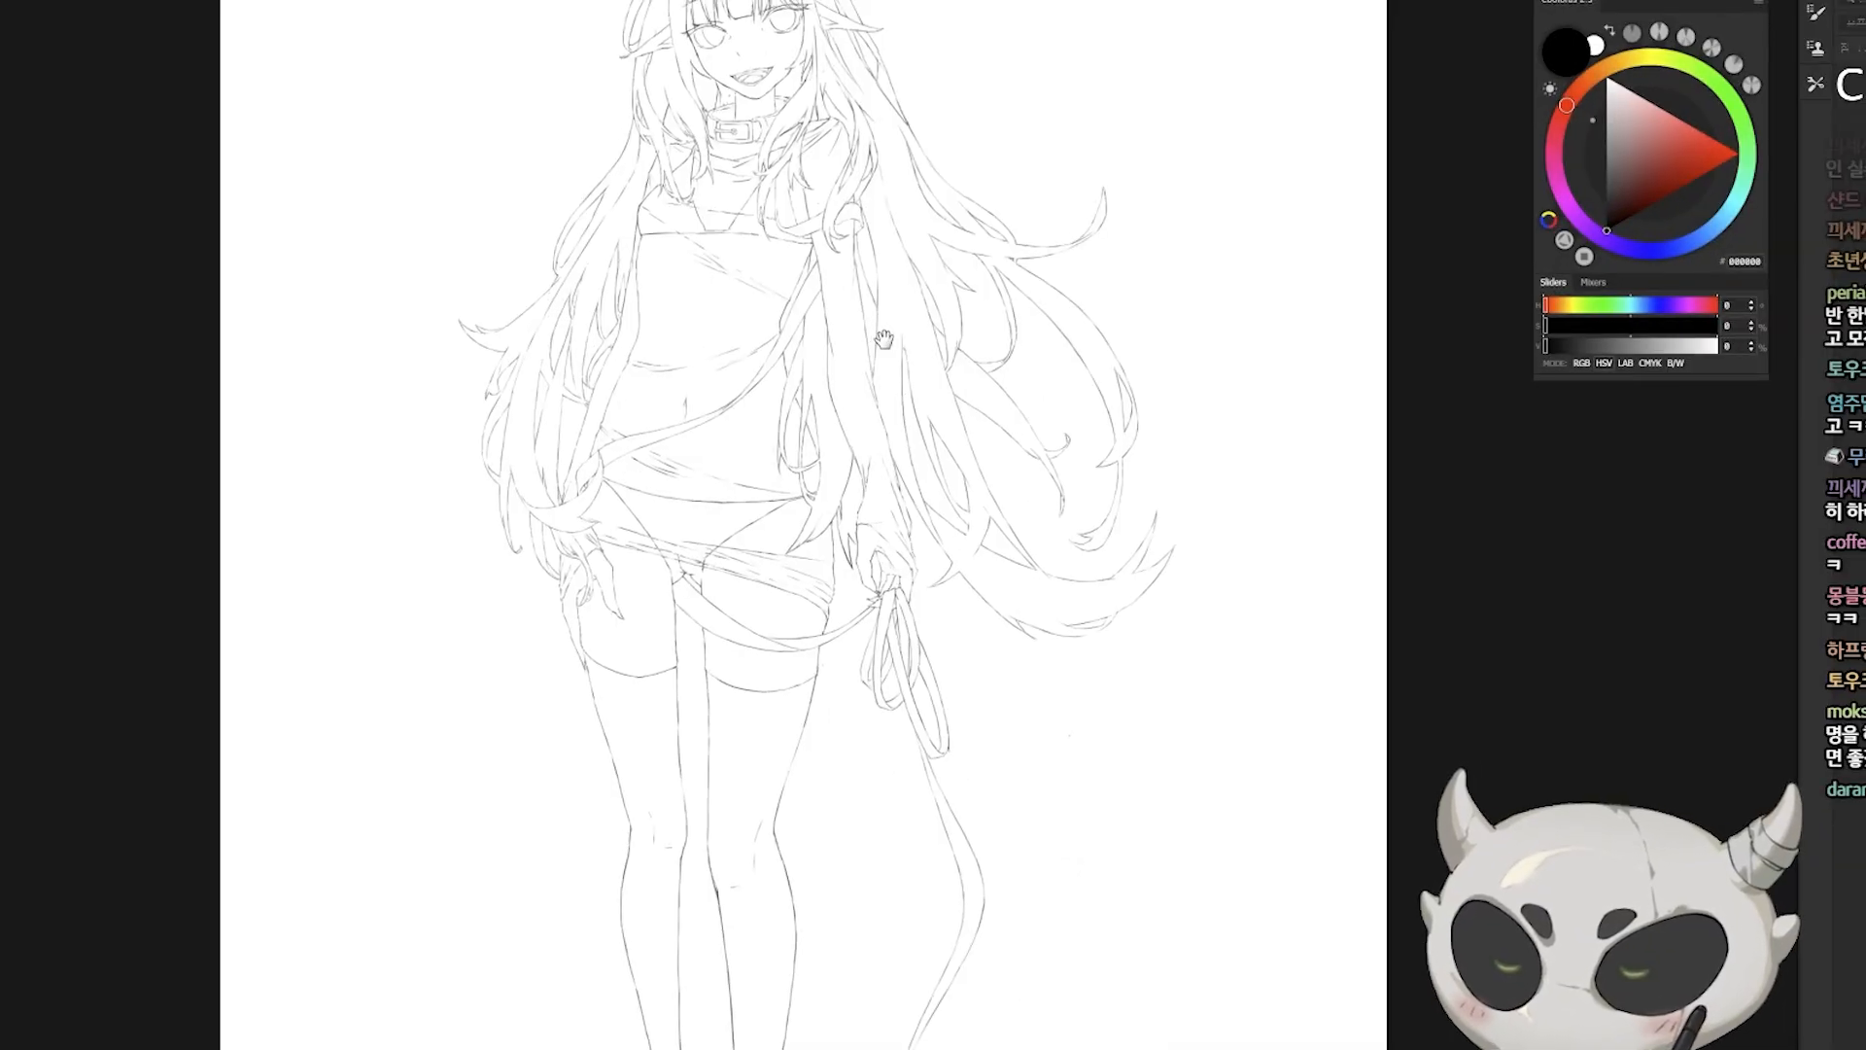
{"action": "left_click_drag", "start_coordinate": [883, 338], "coordinate": [996, 301]}
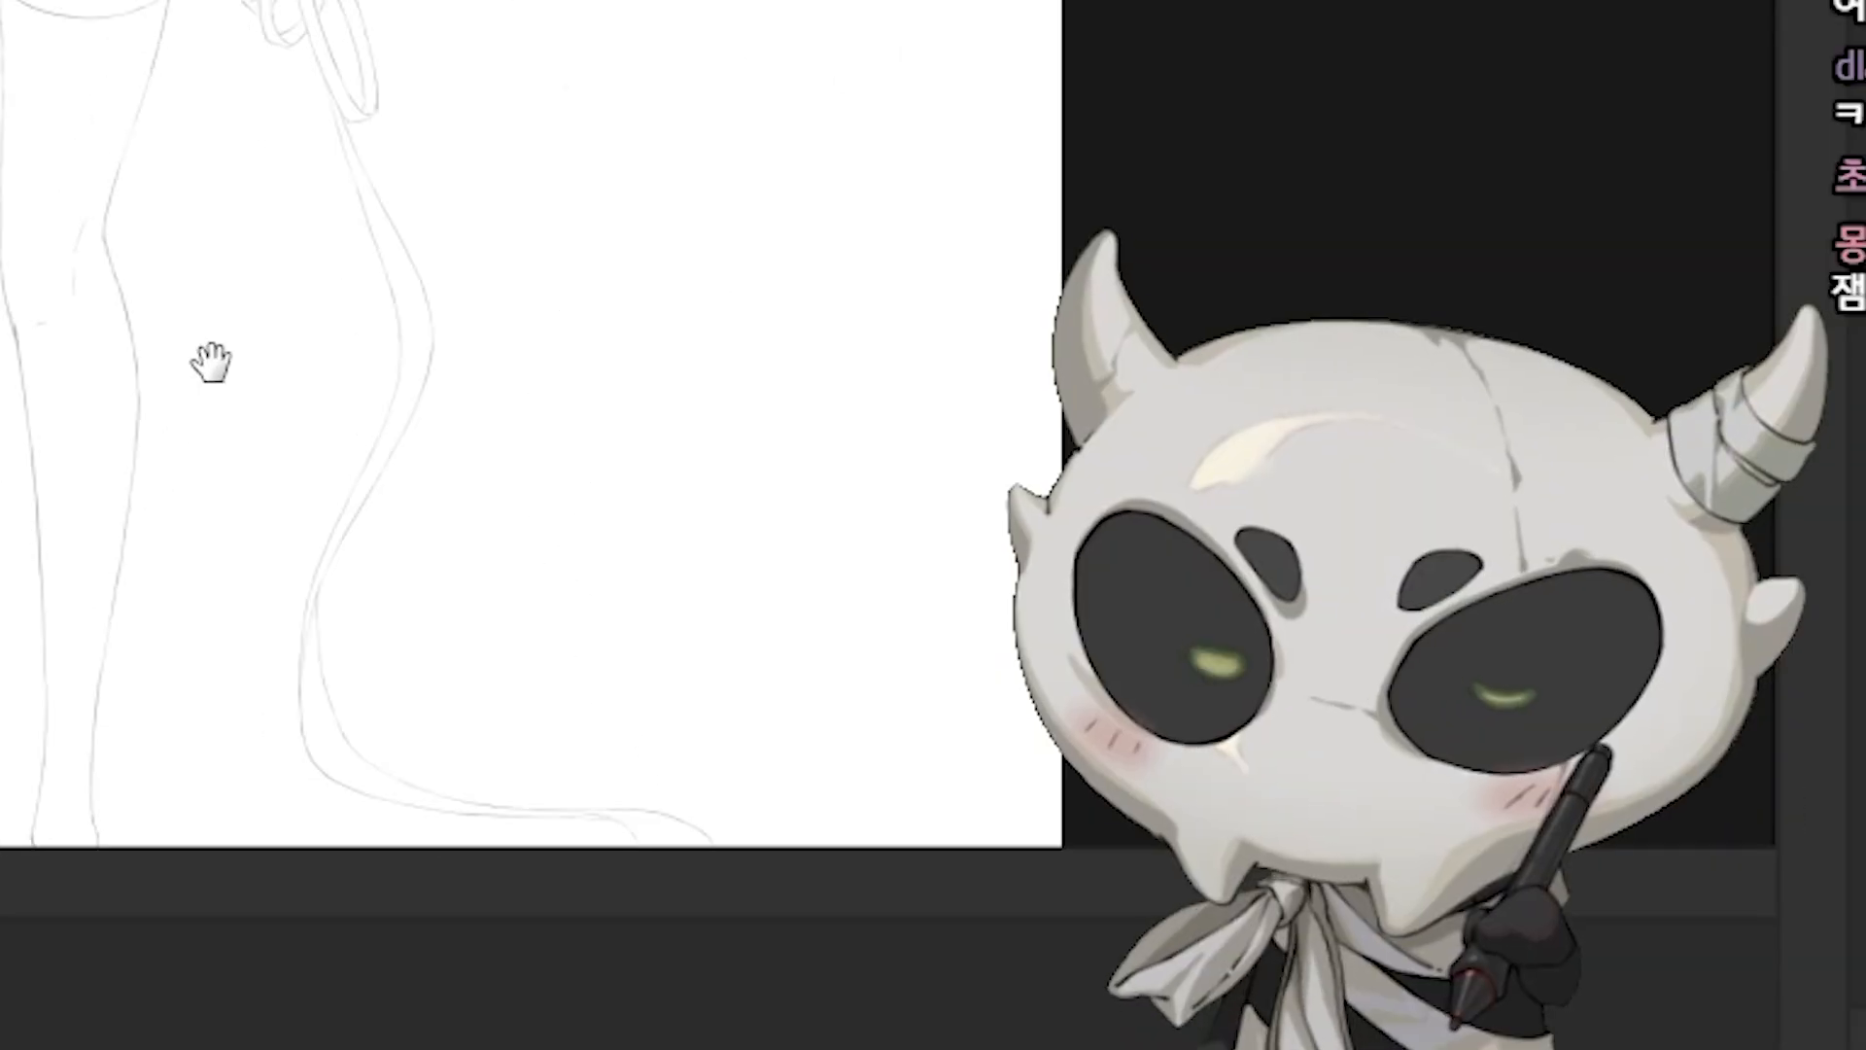
{"action": "left_click_drag", "start_coordinate": [212, 362], "coordinate": [283, 229]}
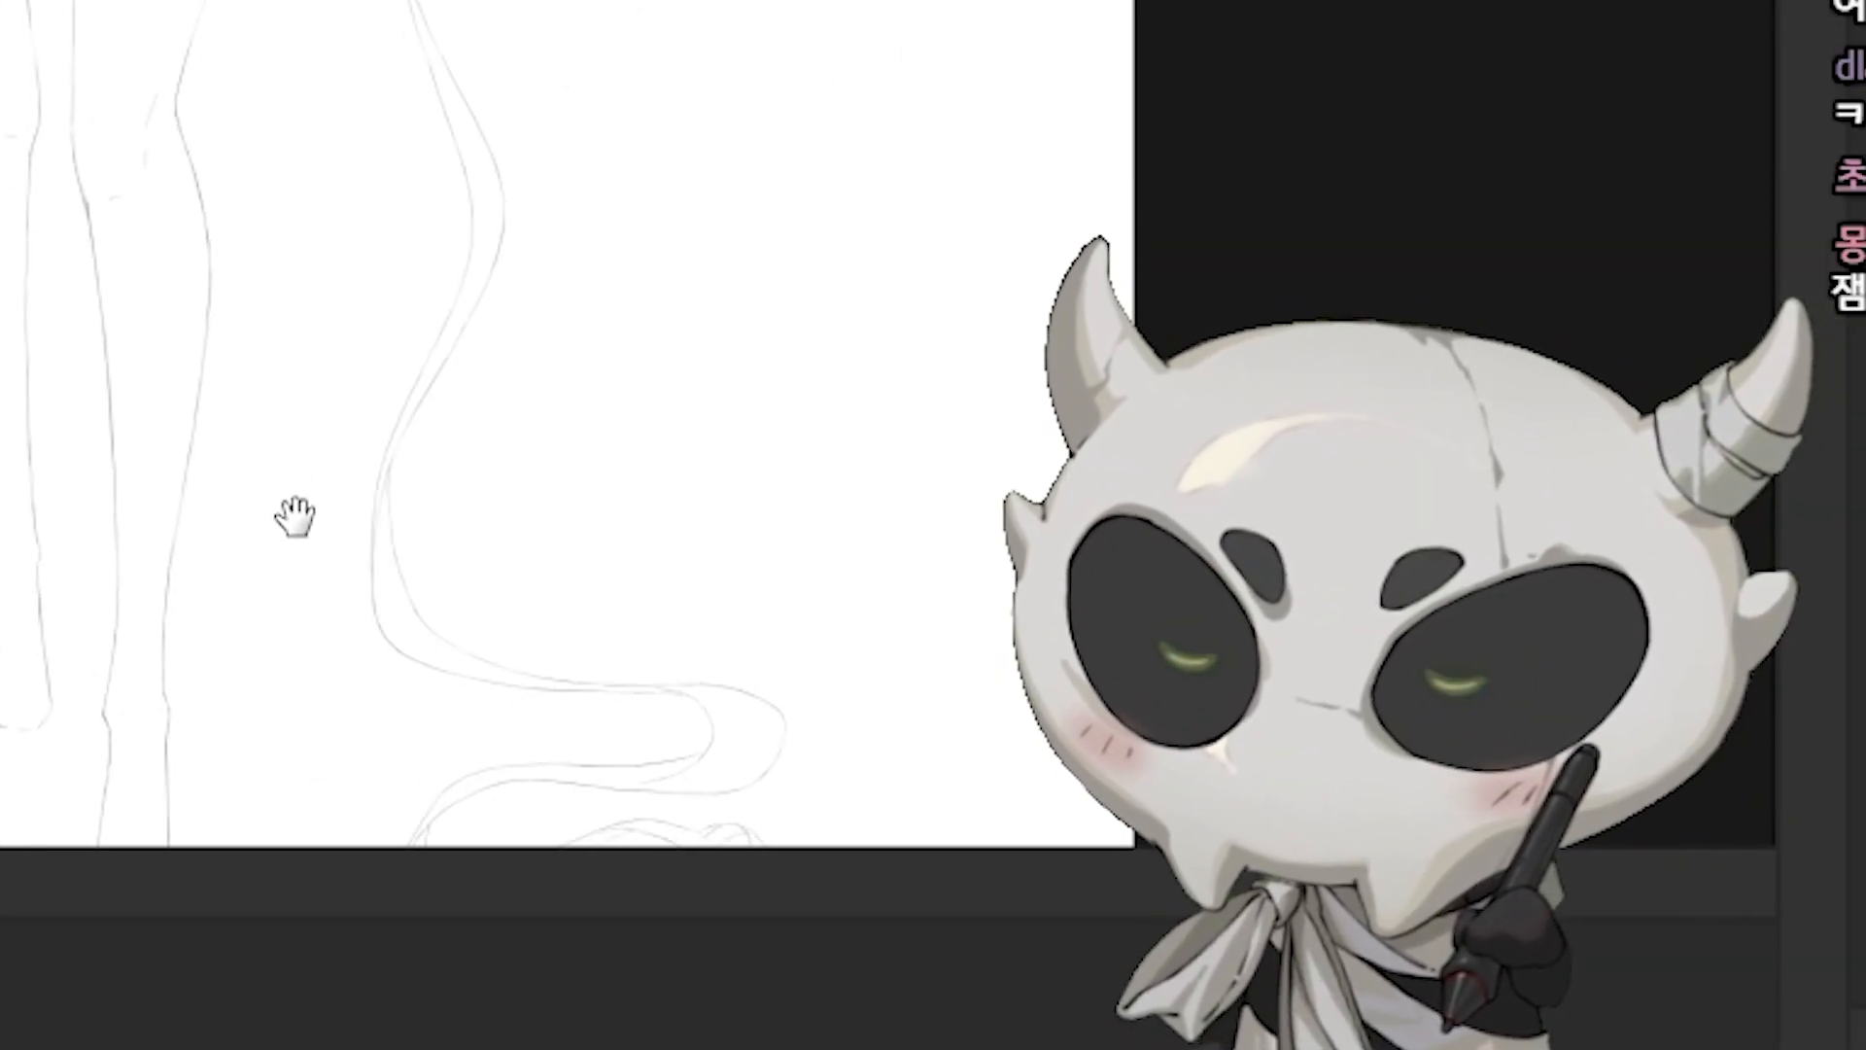
{"action": "left_click_drag", "start_coordinate": [400, 622], "coordinate": [394, 694]}
{"action": "mouse_move", "coordinate": [350, 647]}
{"action": "left_mouse_down"}
{"action": "mouse_move", "coordinate": [337, 658]}
{"action": "mouse_move", "coordinate": [320, 625]}
{"action": "mouse_move", "coordinate": [328, 642]}
{"action": "left_mouse_up"}
{"action": "left_click_drag", "start_coordinate": [318, 530], "coordinate": [317, 612]}
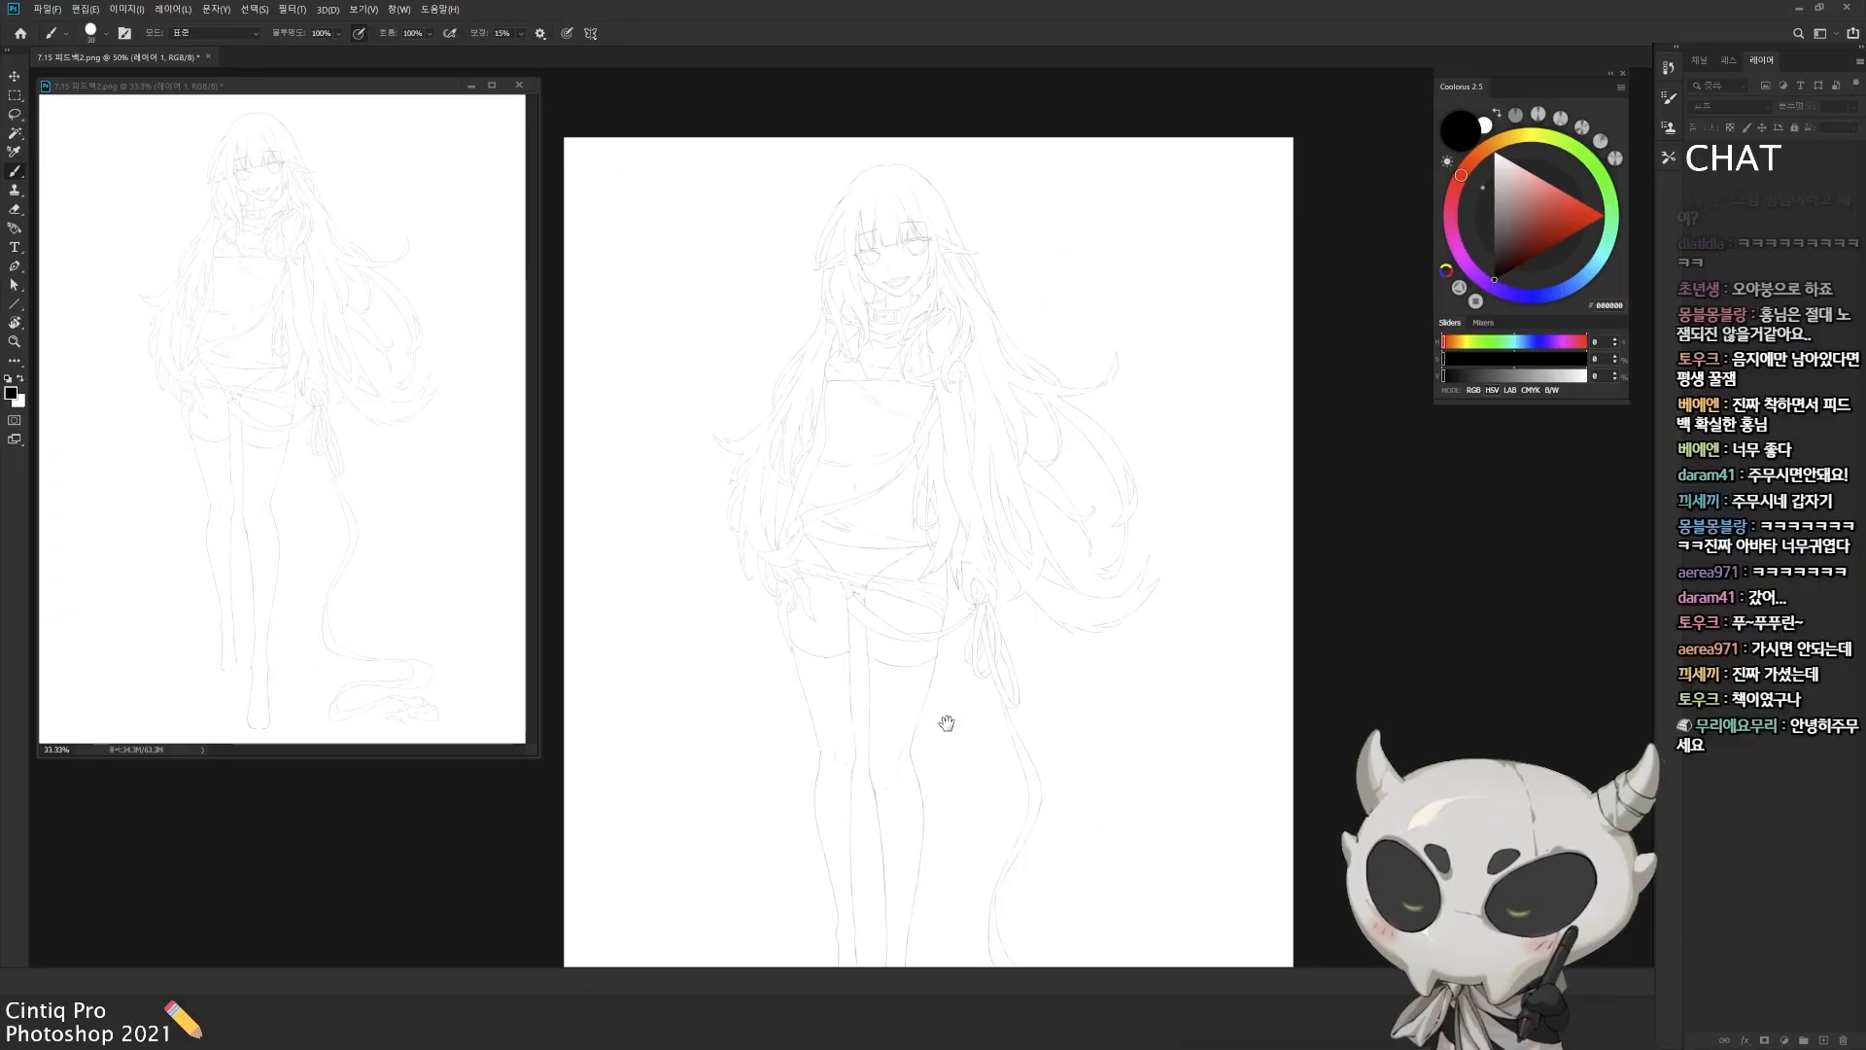
{"action": "left_click_drag", "start_coordinate": [945, 722], "coordinate": [963, 687]}
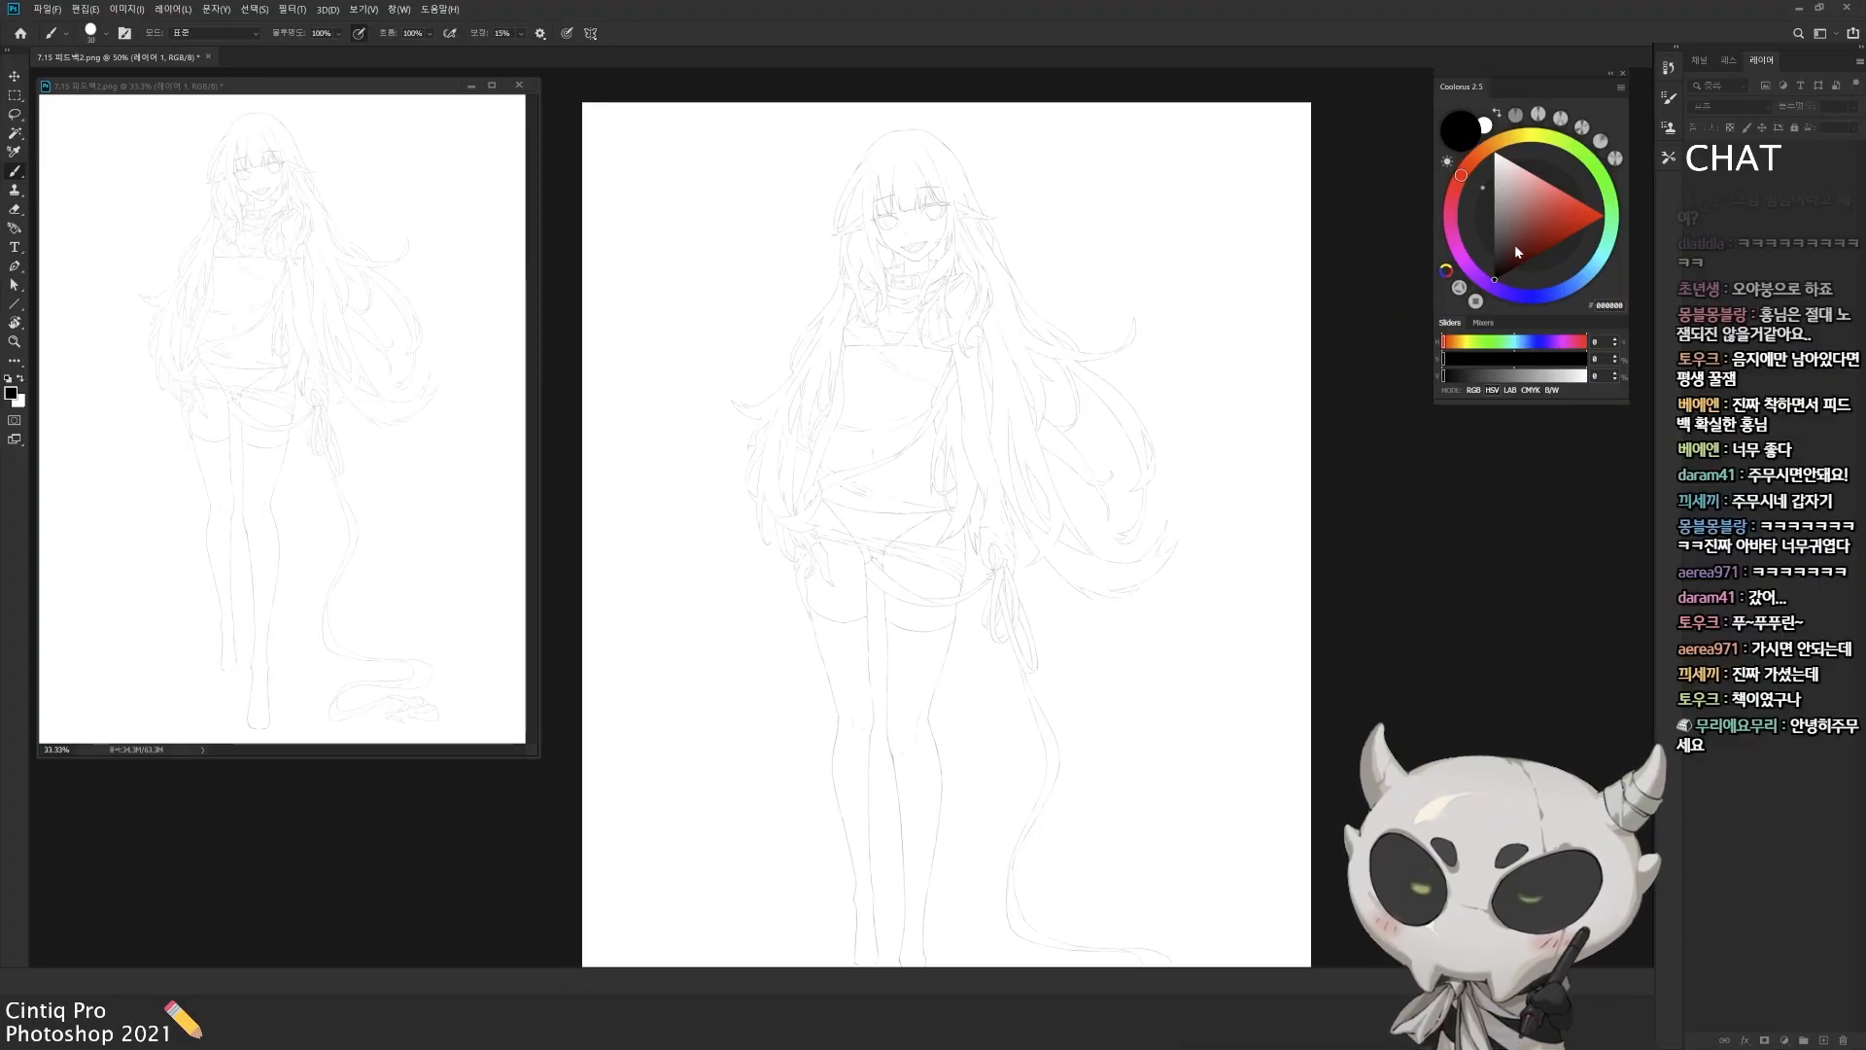
{"action": "left_click_drag", "start_coordinate": [1066, 556], "coordinate": [1069, 546]}
{"action": "left_click_drag", "start_coordinate": [1158, 627], "coordinate": [1159, 615]}
{"action": "left_click_drag", "start_coordinate": [1042, 242], "coordinate": [1033, 273]}
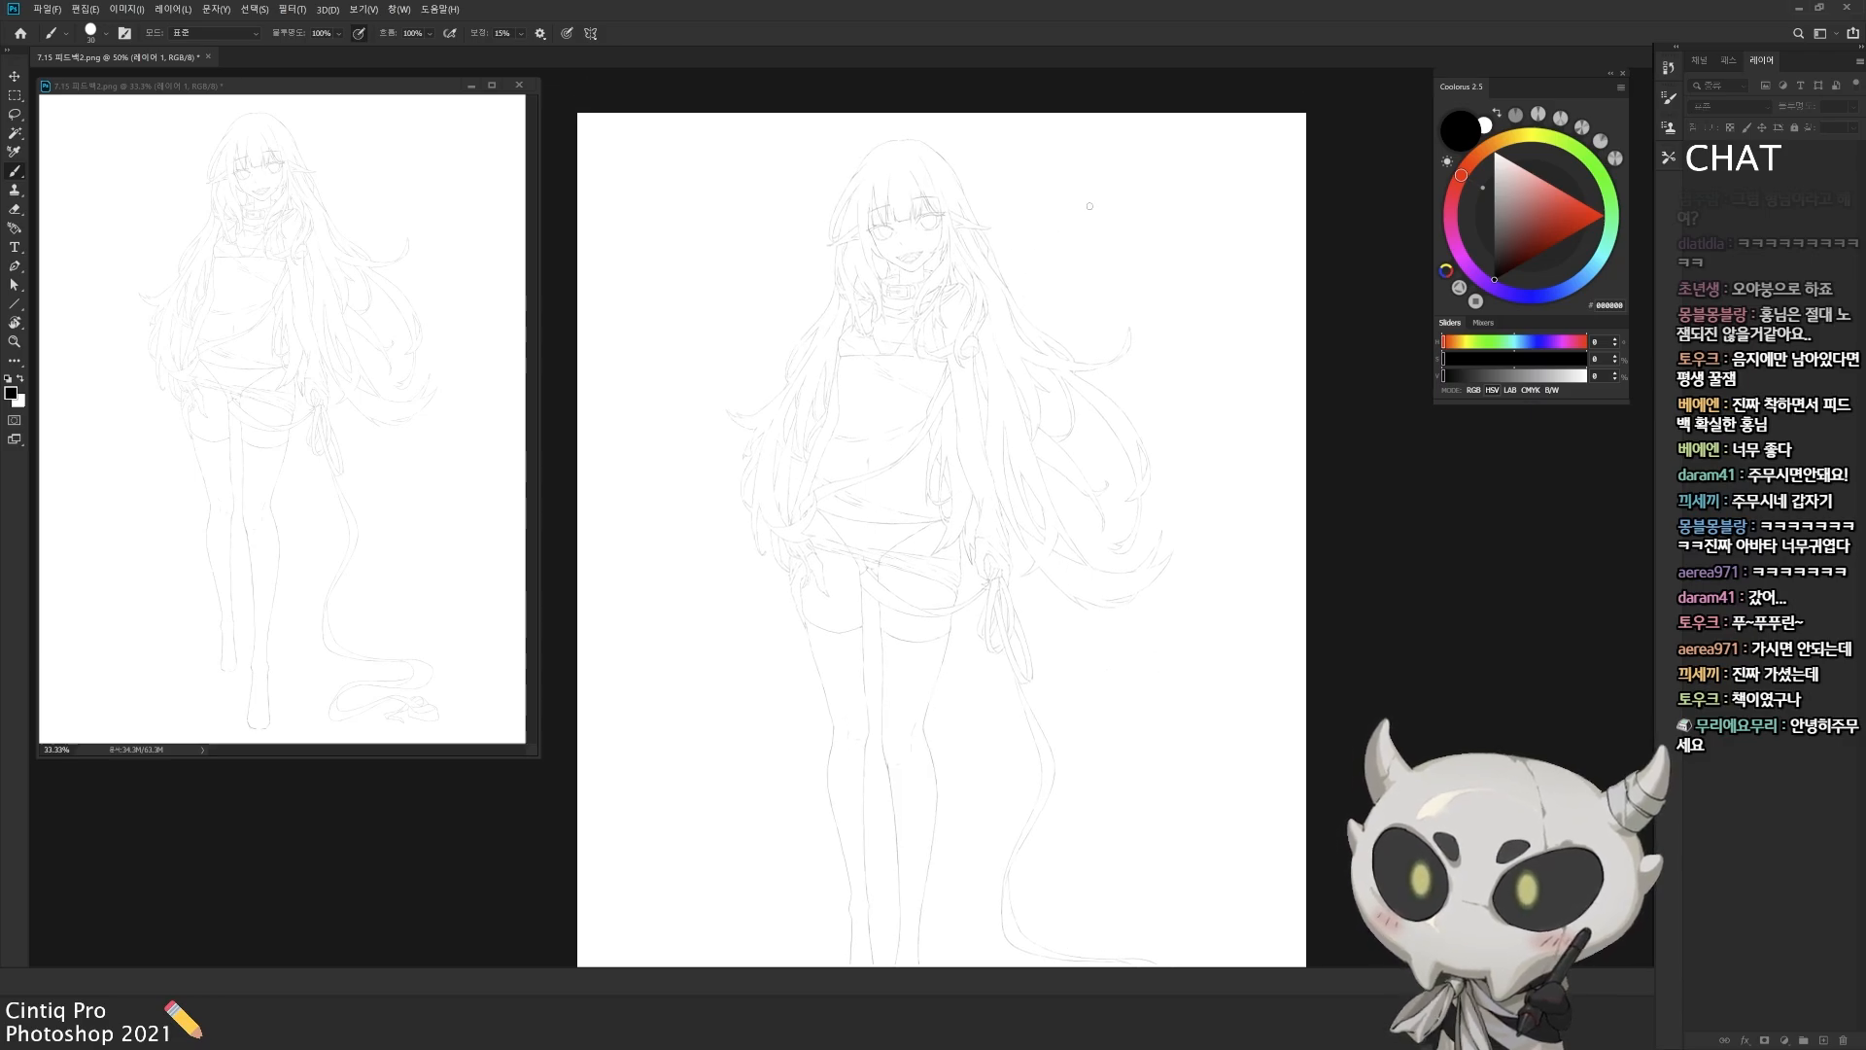
Step: Set the brush colour to pure red (FF0000) and scribble a short handwritten mark beside the character's head
{"action": "left_click", "coordinate": [1605, 215]}
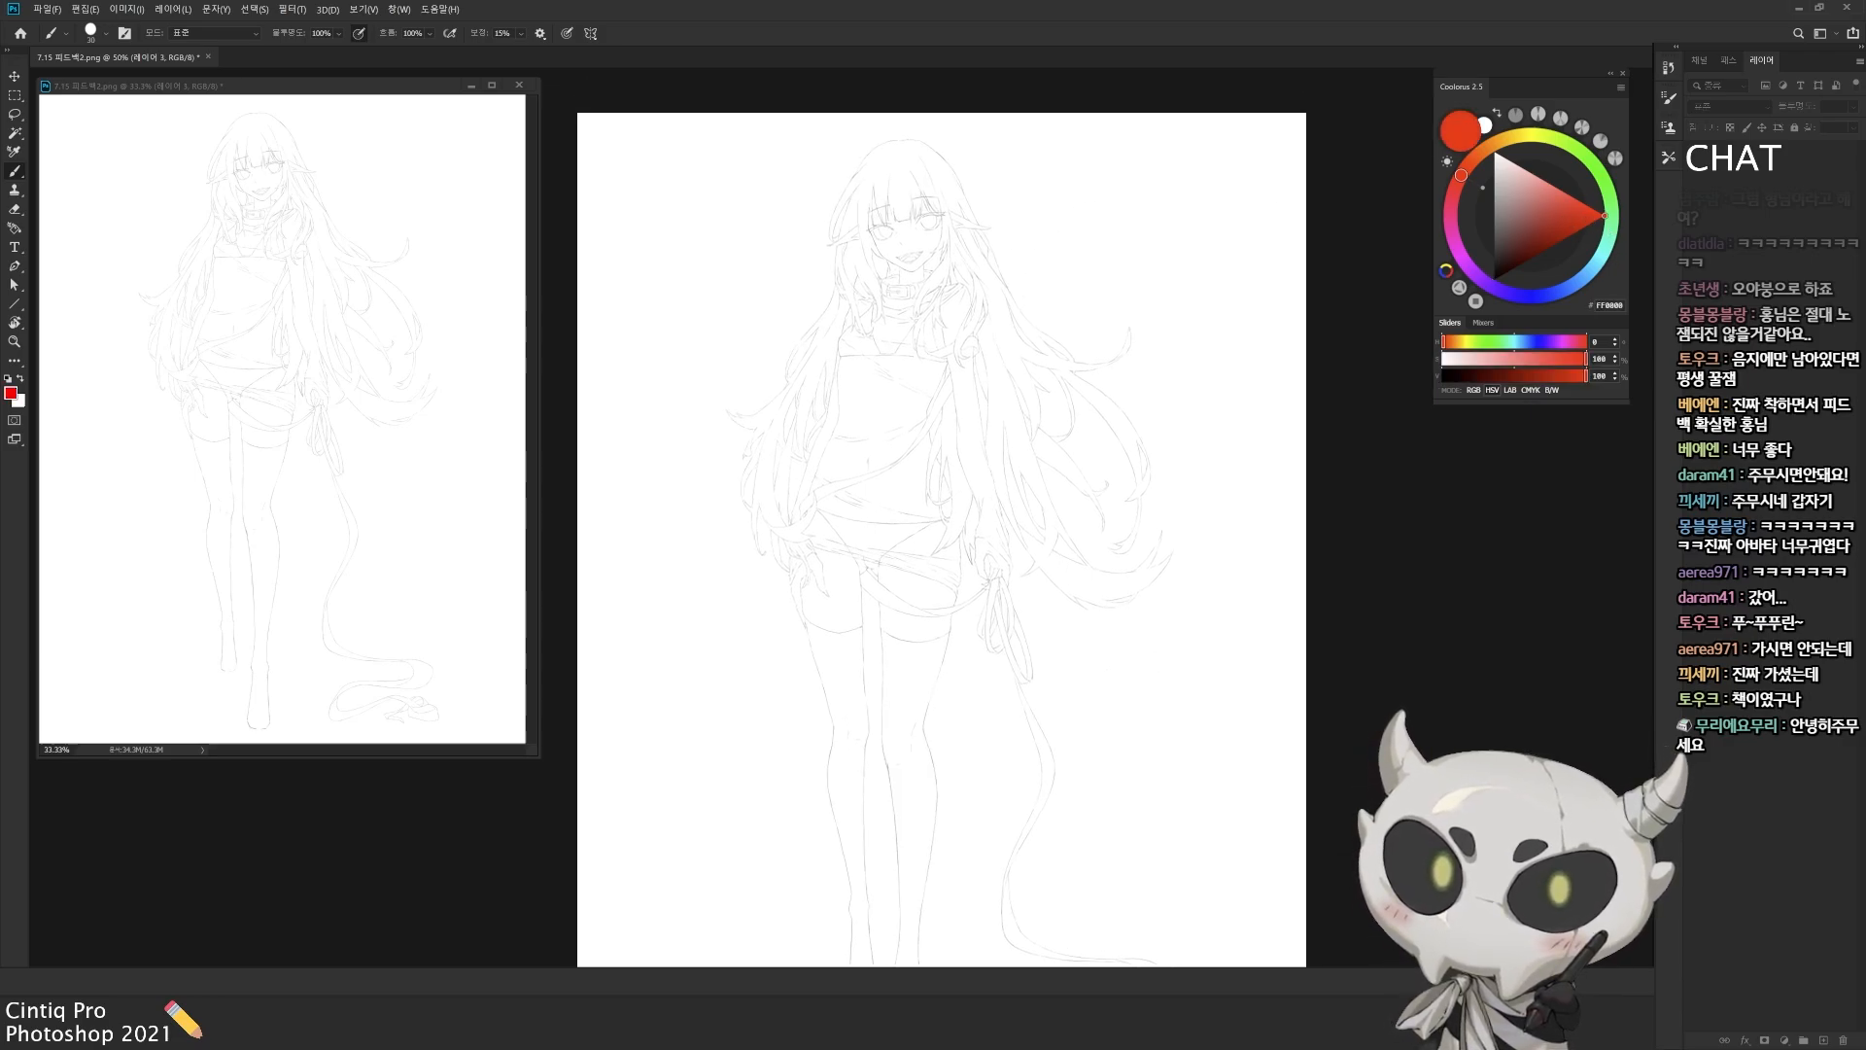
{"action": "left_click_drag", "start_coordinate": [1097, 265], "coordinate": [1075, 257]}
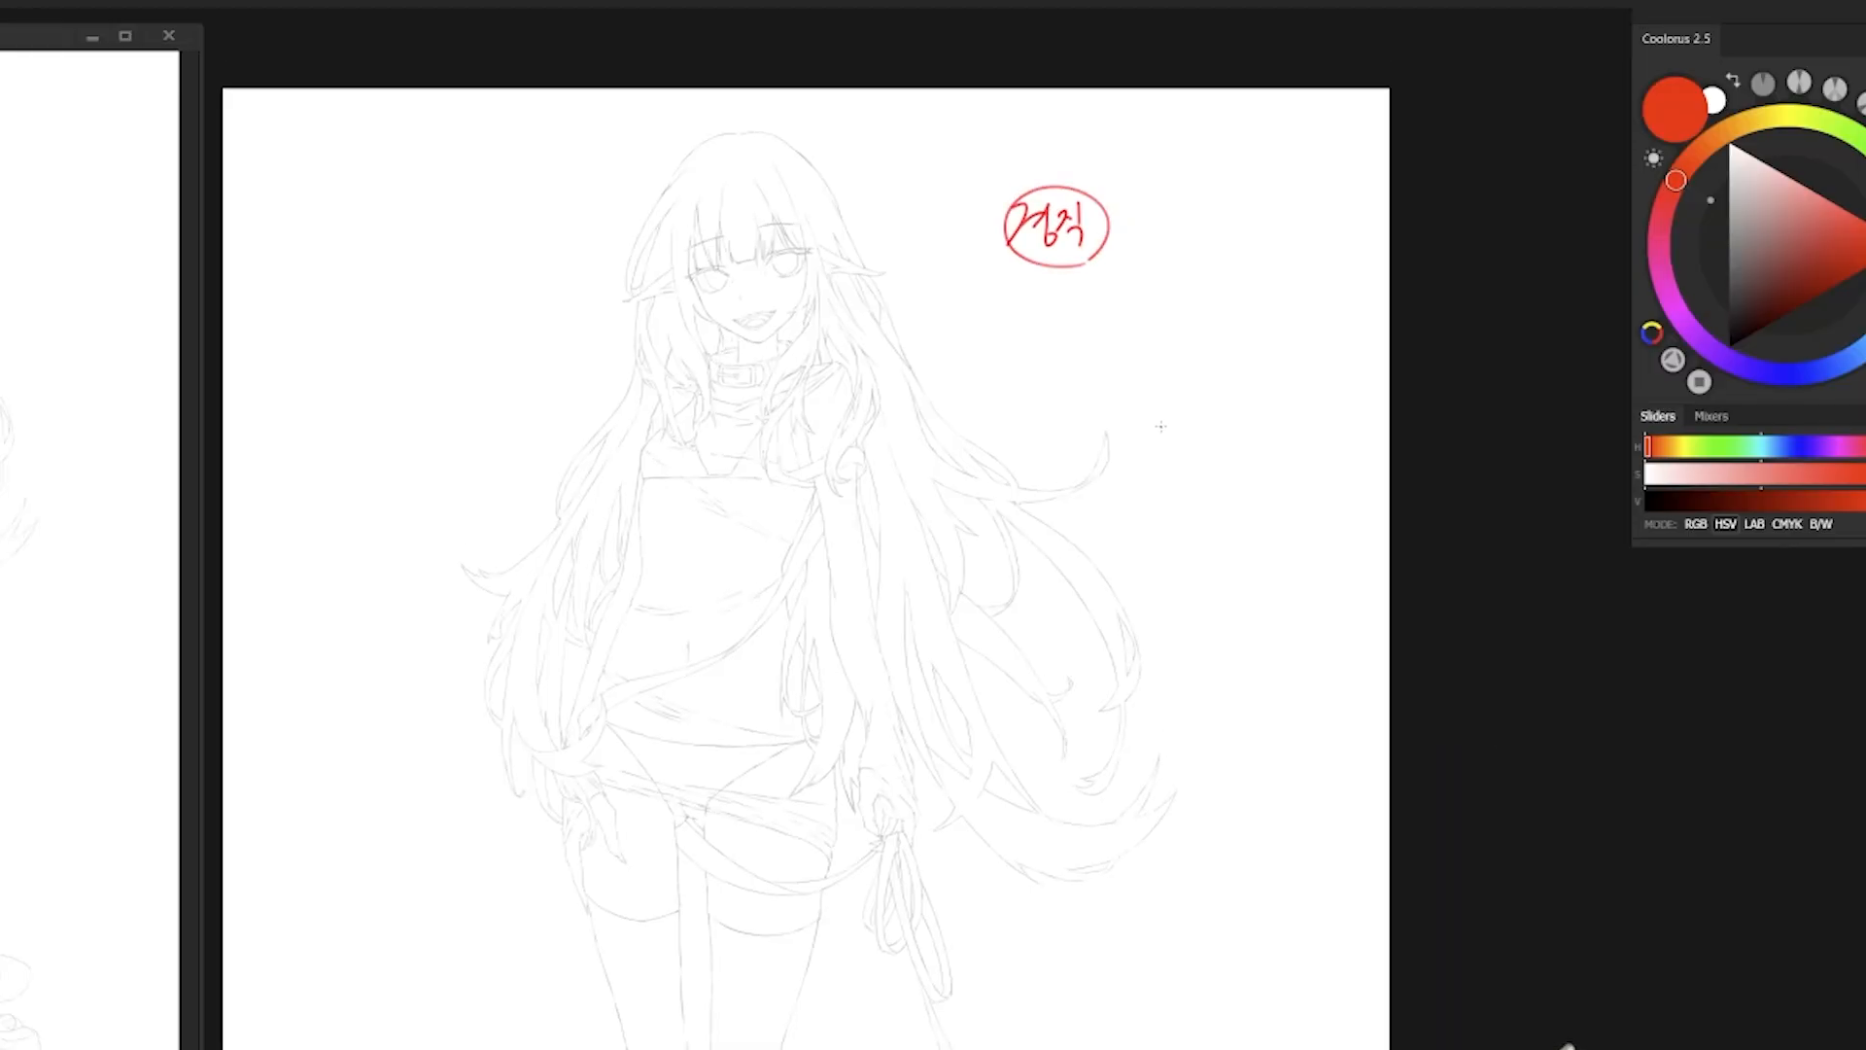
{"action": "left_click_drag", "start_coordinate": [925, 383], "coordinate": [940, 344]}
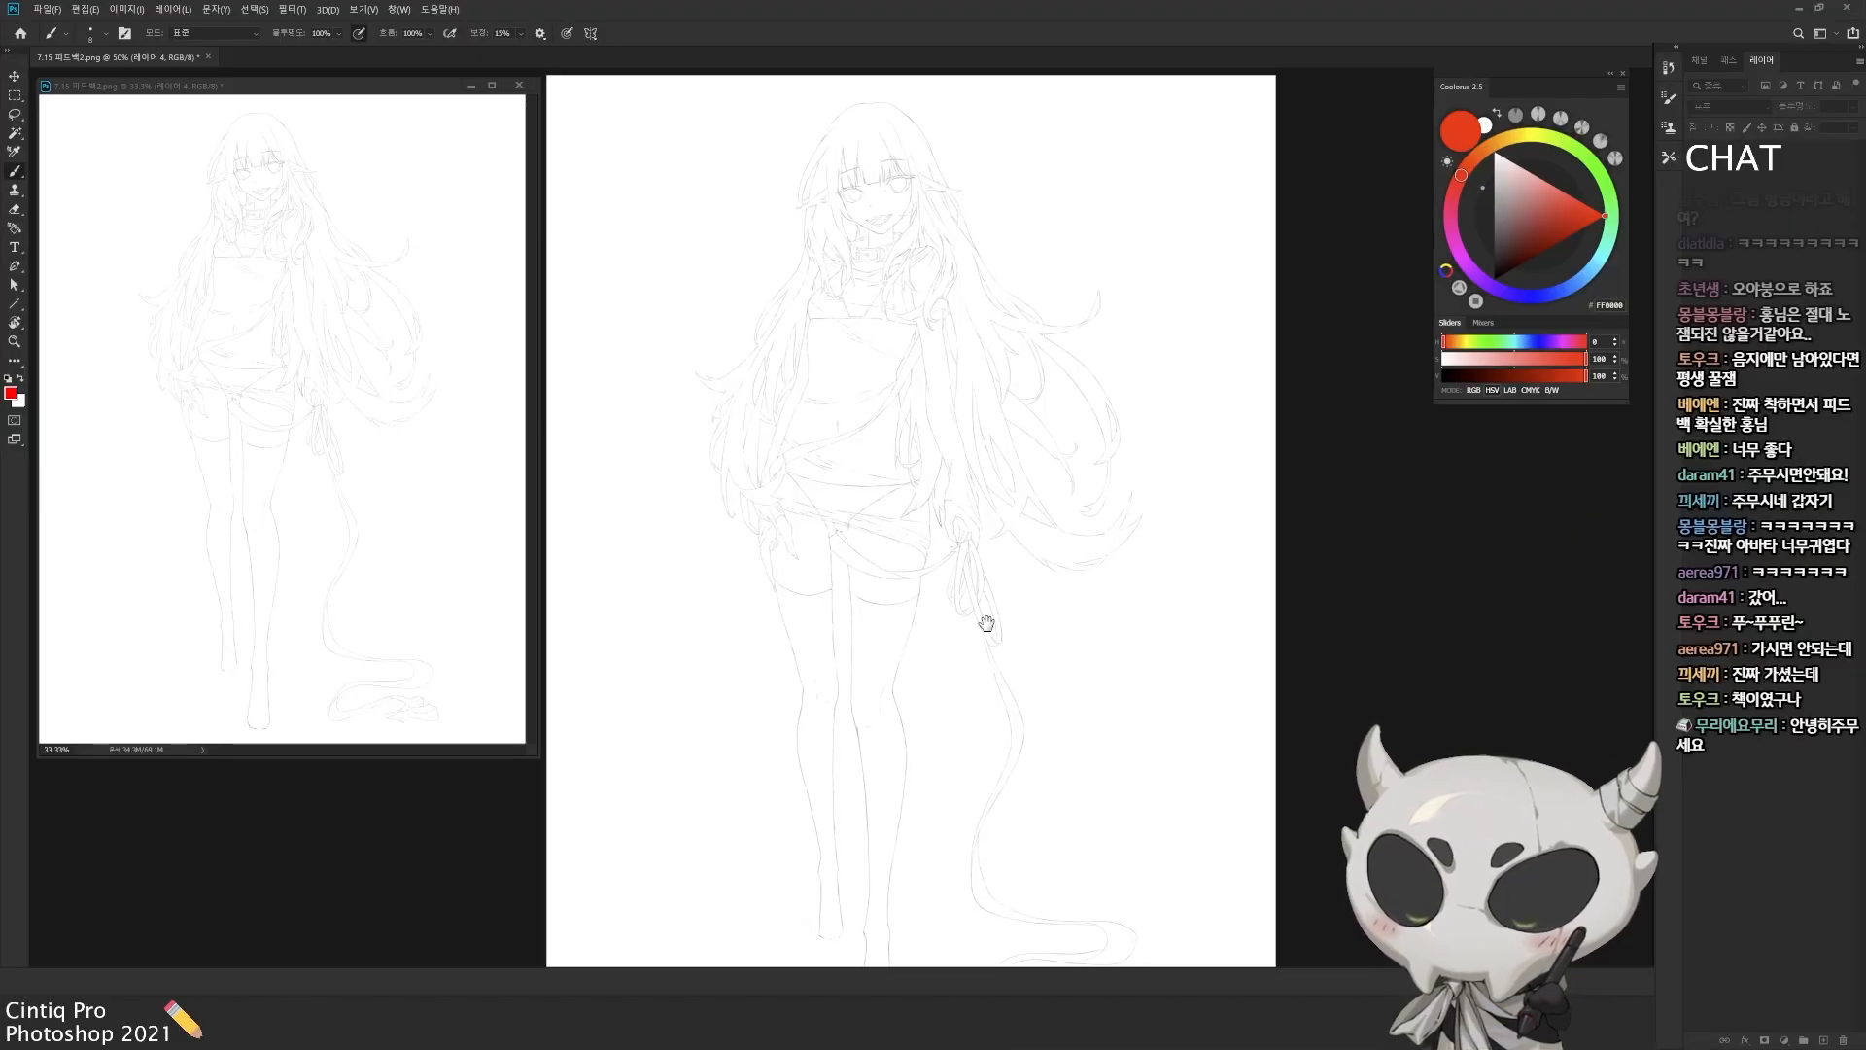
{"action": "left_click_drag", "start_coordinate": [986, 623], "coordinate": [1035, 628]}
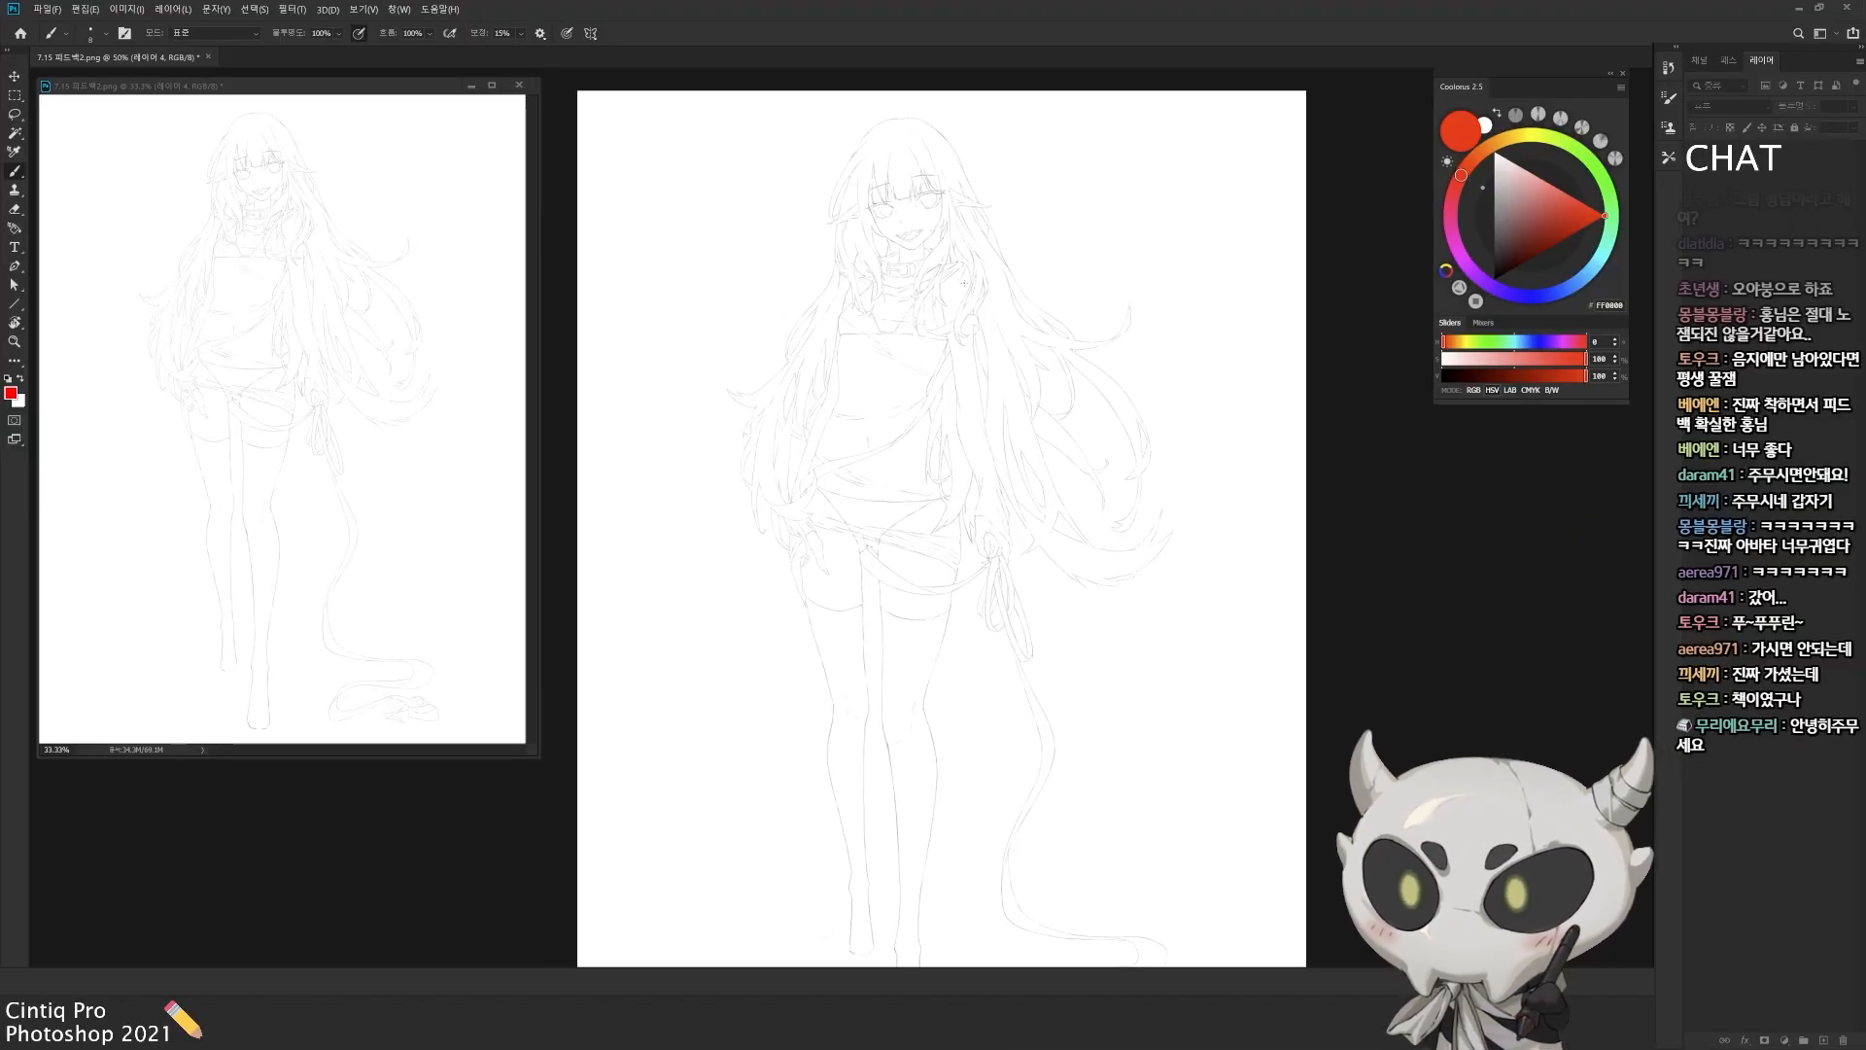
Step: Create a new layer with the default options and draw red guide lines across the character's shoulders and waist
{"action": "left_click_drag", "start_coordinate": [881, 268], "coordinate": [908, 266]}
{"action": "key", "text": "alt+bracketleft"}
{"action": "left_click", "coordinate": [975, 260]}
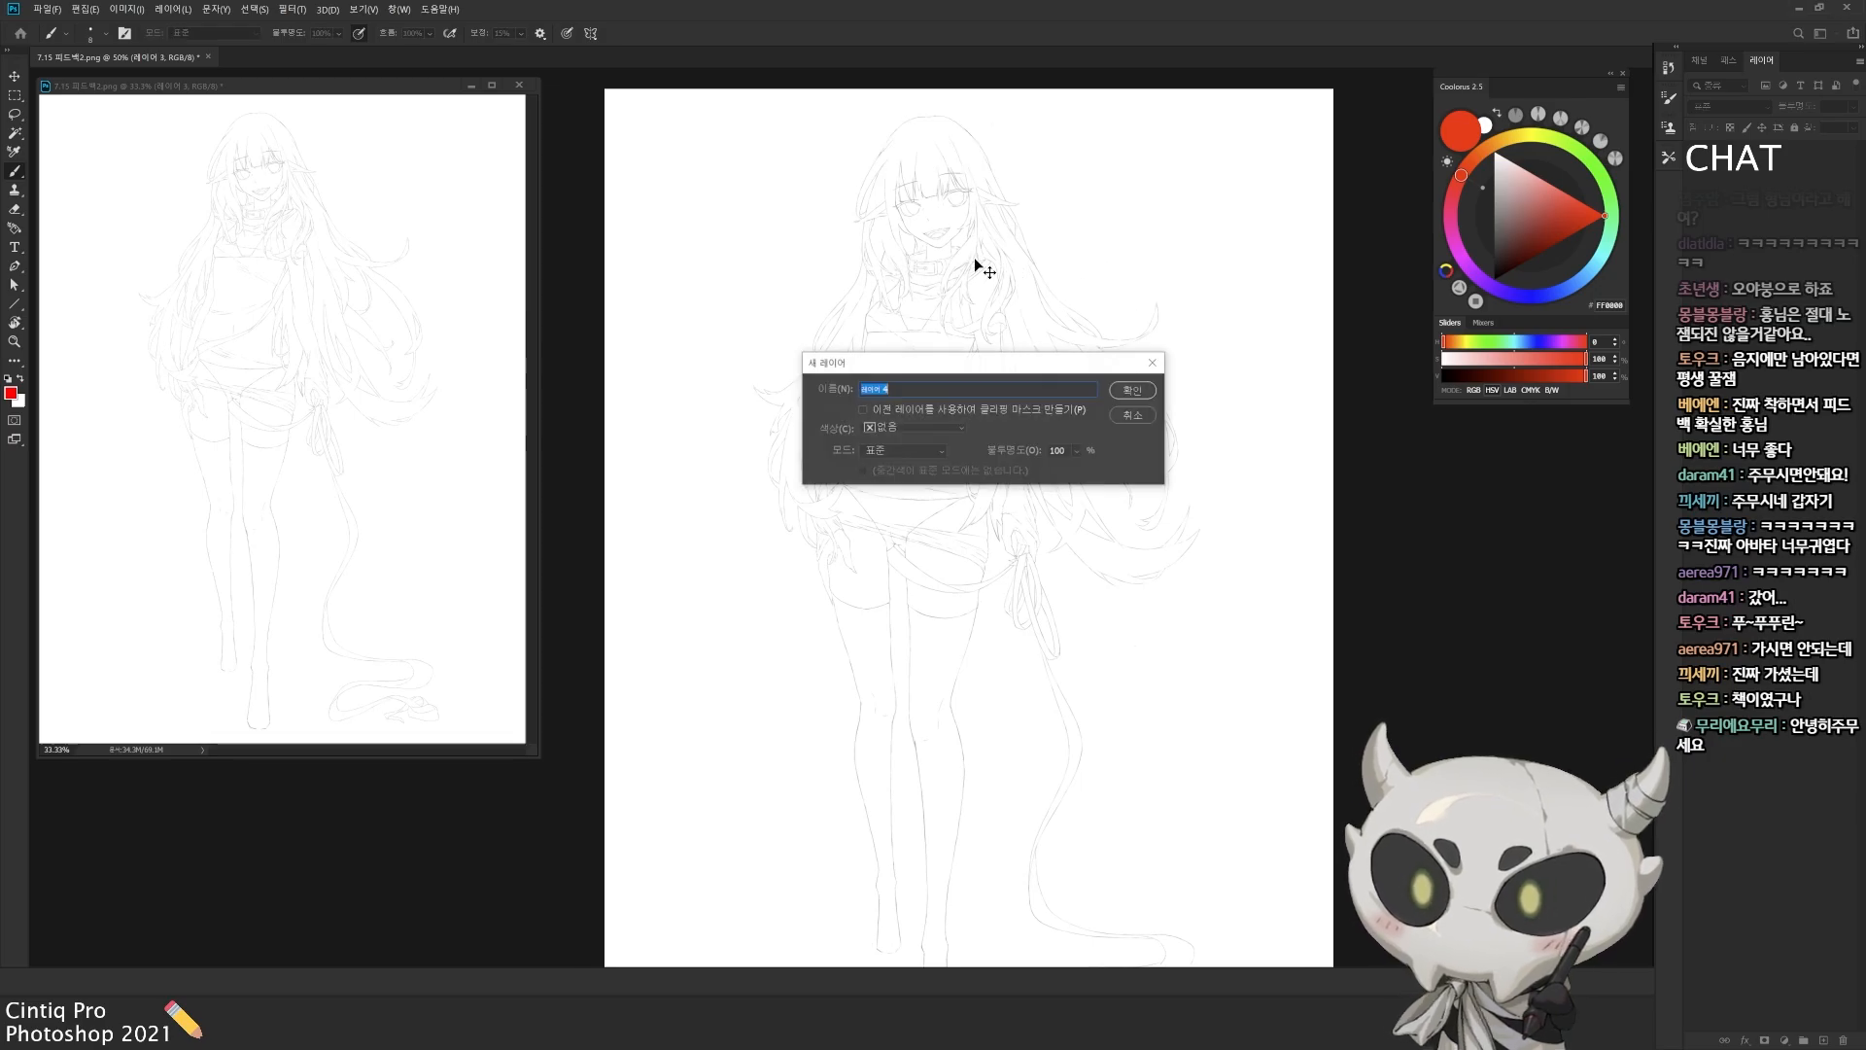
{"action": "key", "text": "Return"}
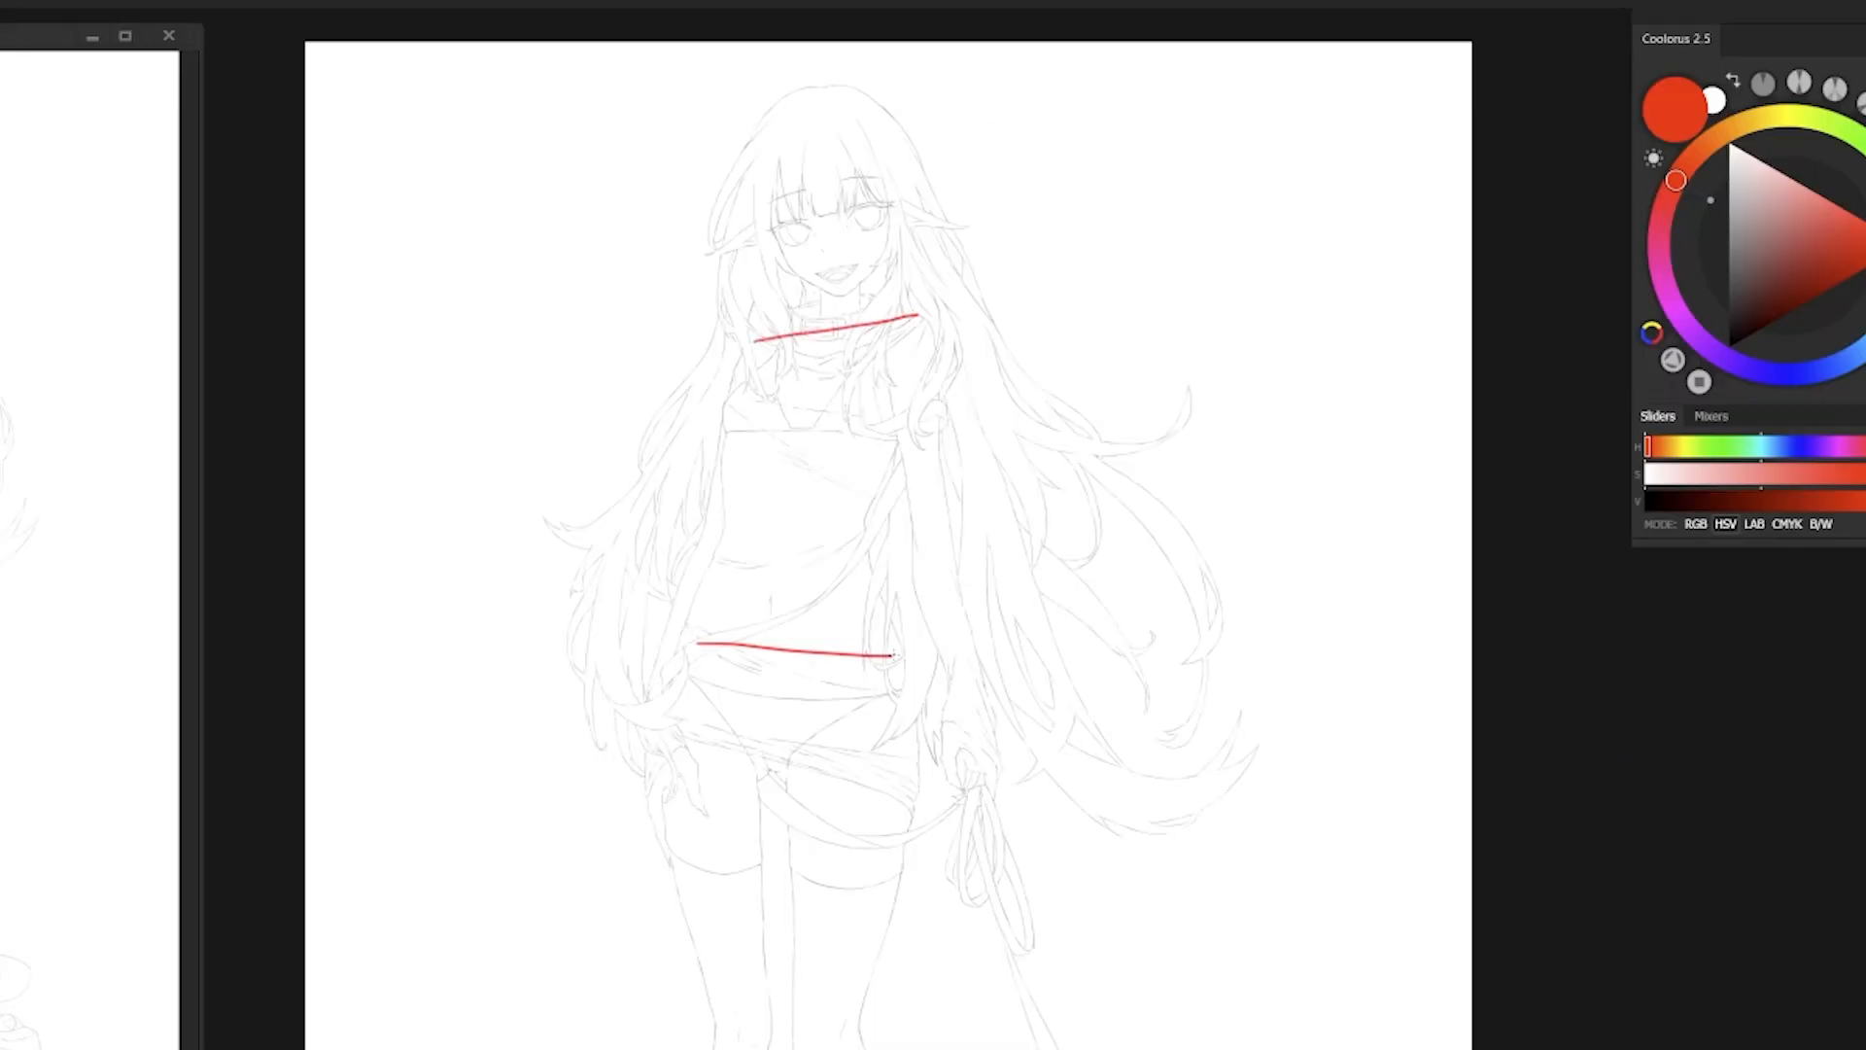
{"action": "mouse_move", "coordinate": [885, 640]}
{"action": "left_mouse_down"}
{"action": "mouse_move", "coordinate": [862, 629]}
{"action": "mouse_move", "coordinate": [696, 684]}
{"action": "left_mouse_up"}
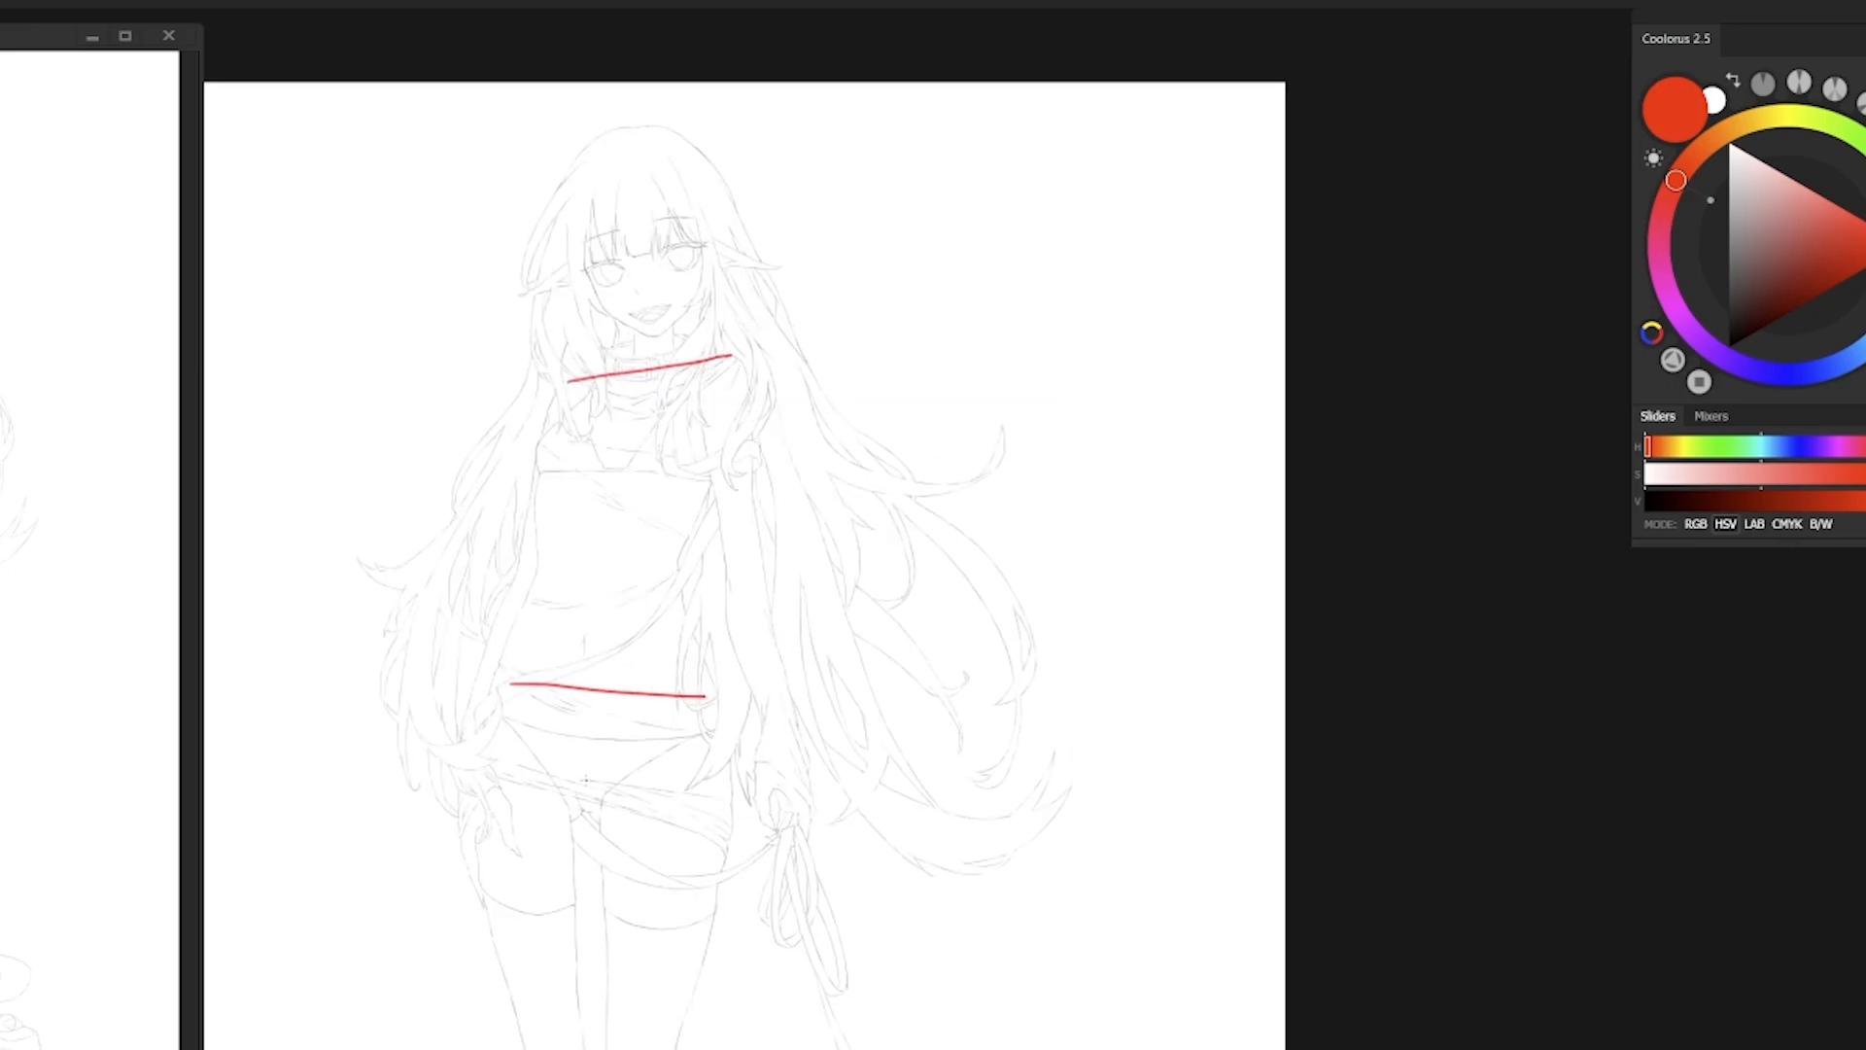
{"action": "left_click_drag", "start_coordinate": [1159, 254], "coordinate": [1235, 243]}
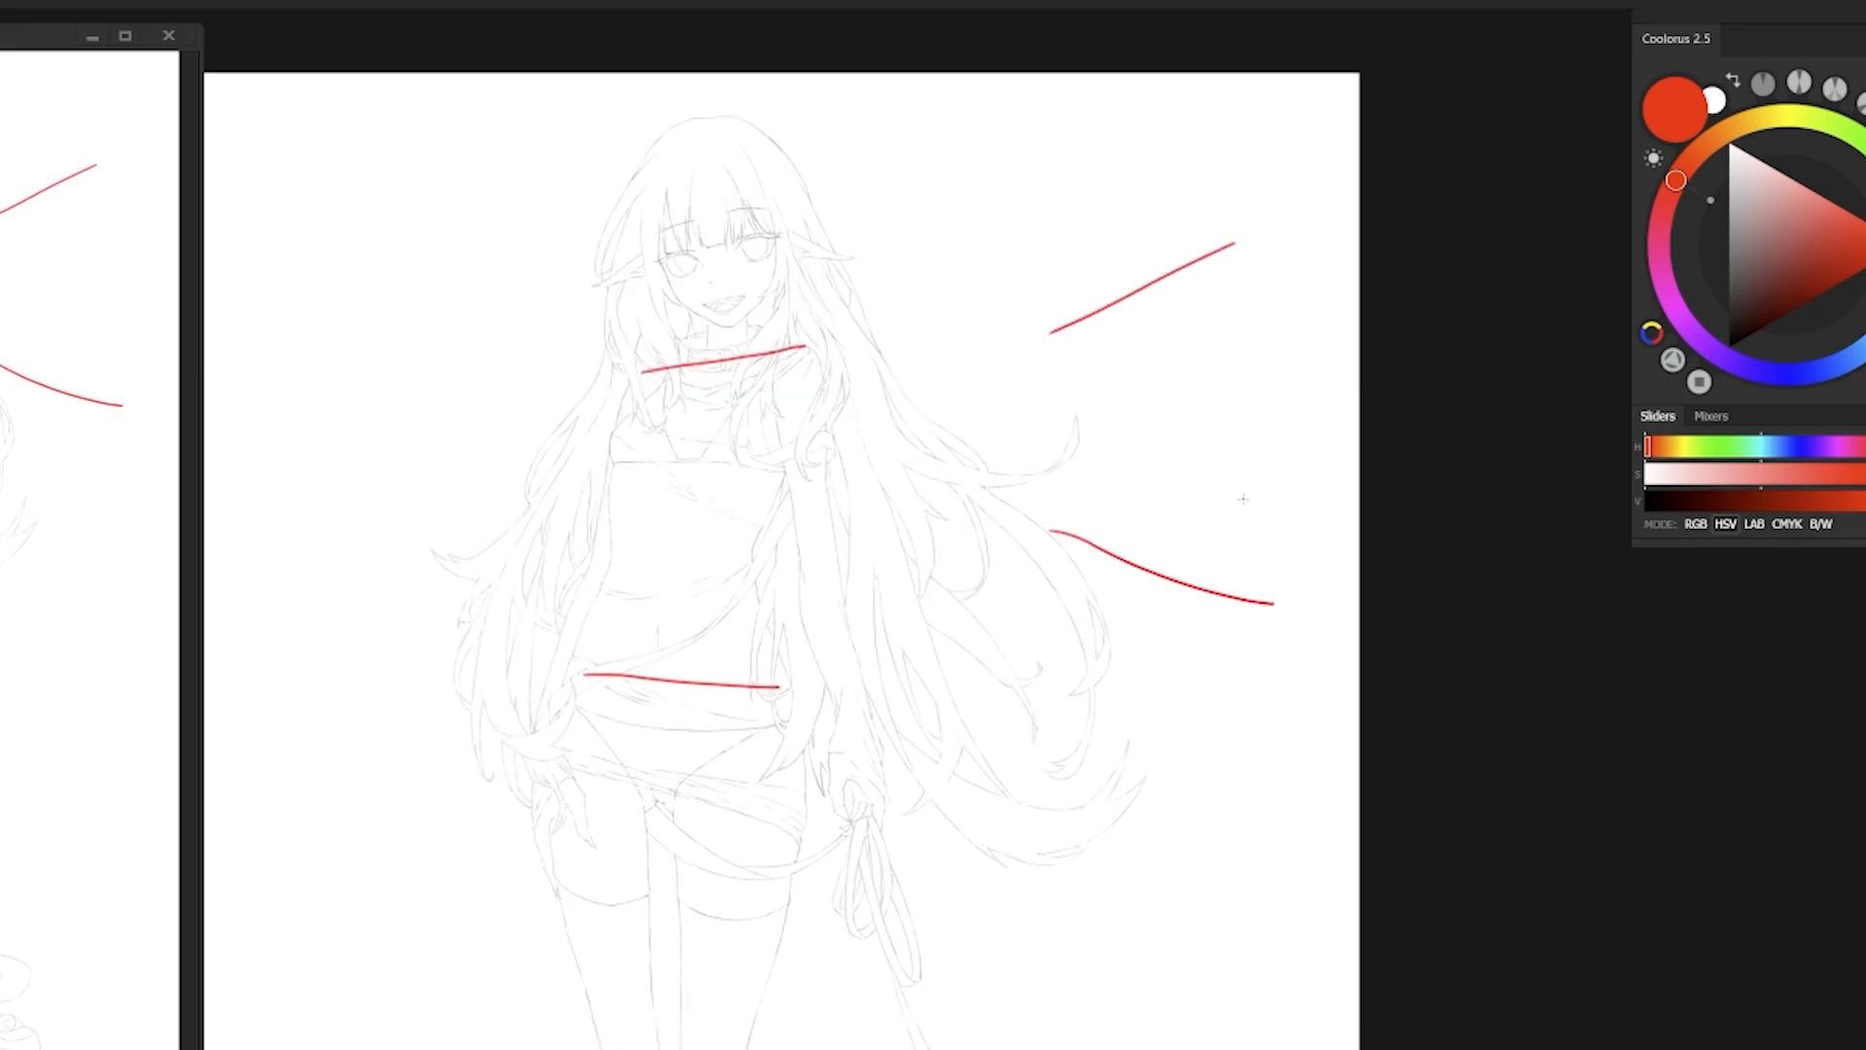
{"action": "key", "text": "ctrl+z"}
{"action": "key", "text": "ctrl+z"}
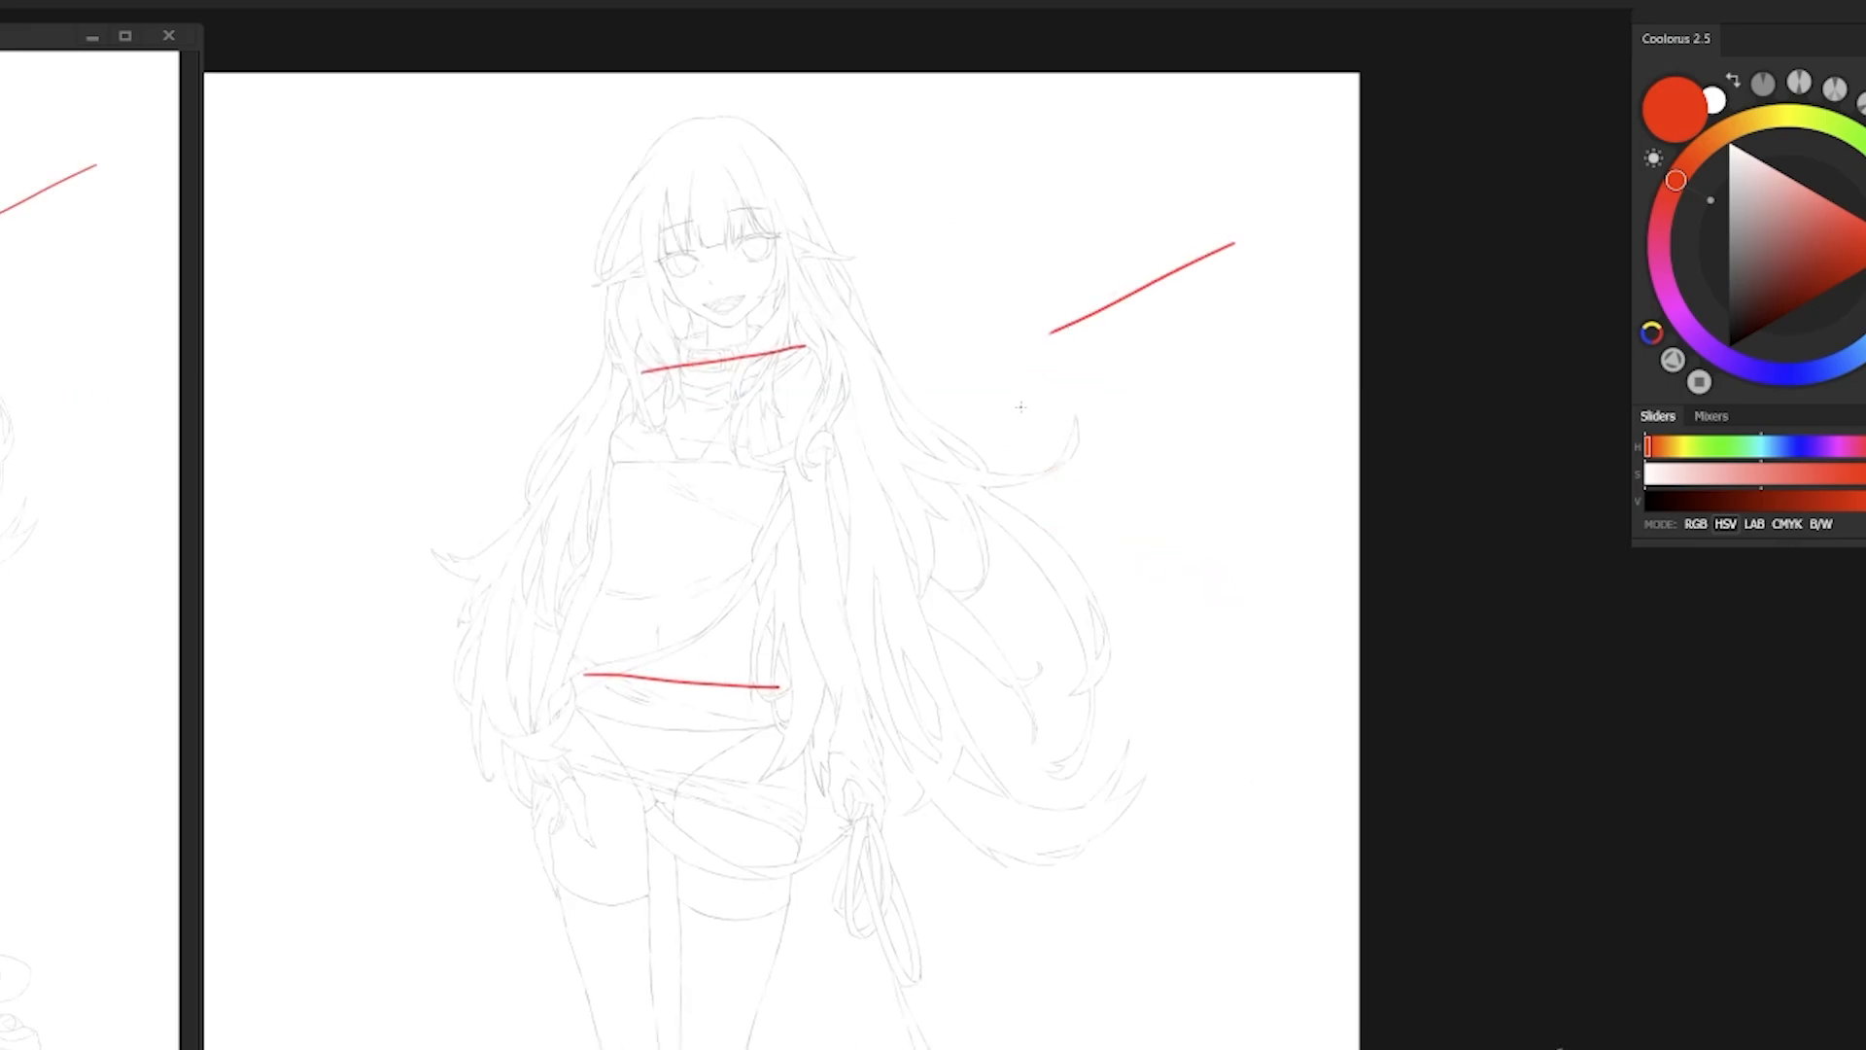
{"action": "key", "text": "ctrl+z"}
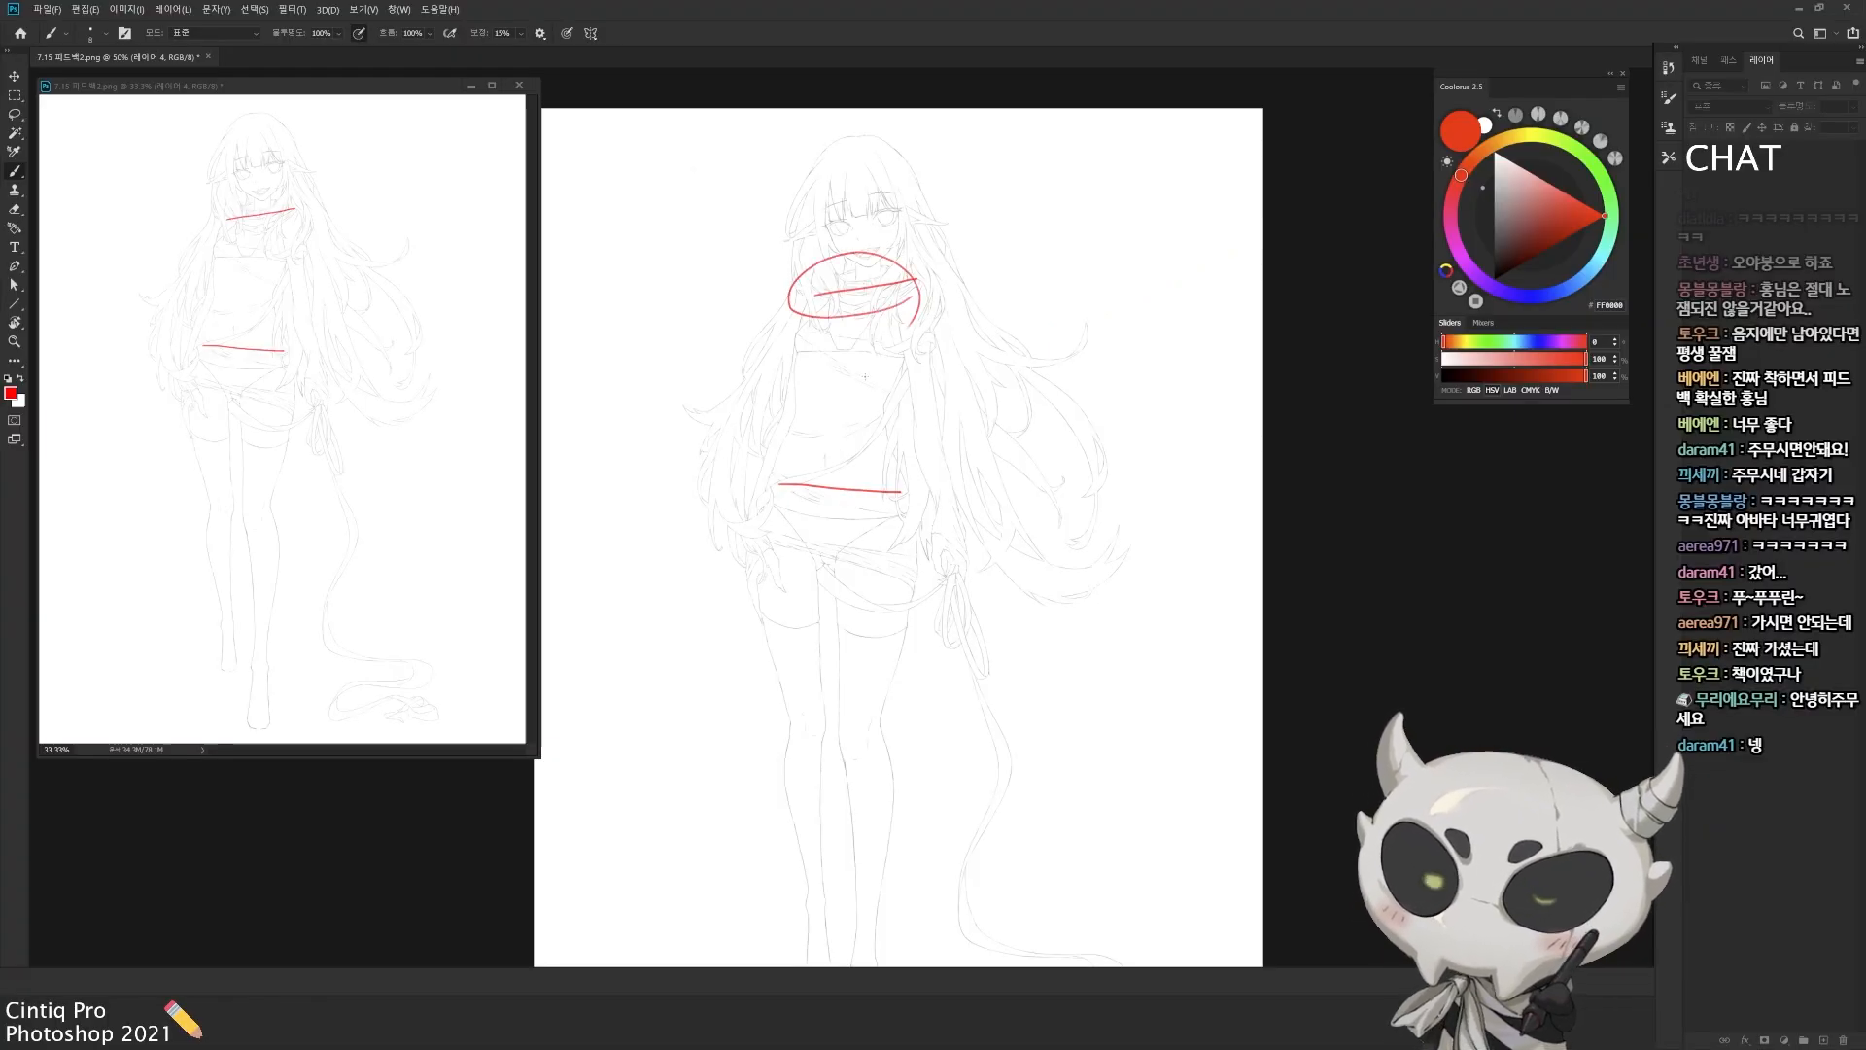
{"action": "left_click_drag", "start_coordinate": [915, 455], "coordinate": [920, 506]}
{"action": "key", "text": "ctrl+z"}
{"action": "left_click_drag", "start_coordinate": [846, 343], "coordinate": [912, 393]}
{"action": "key", "text": "ctrl+z"}
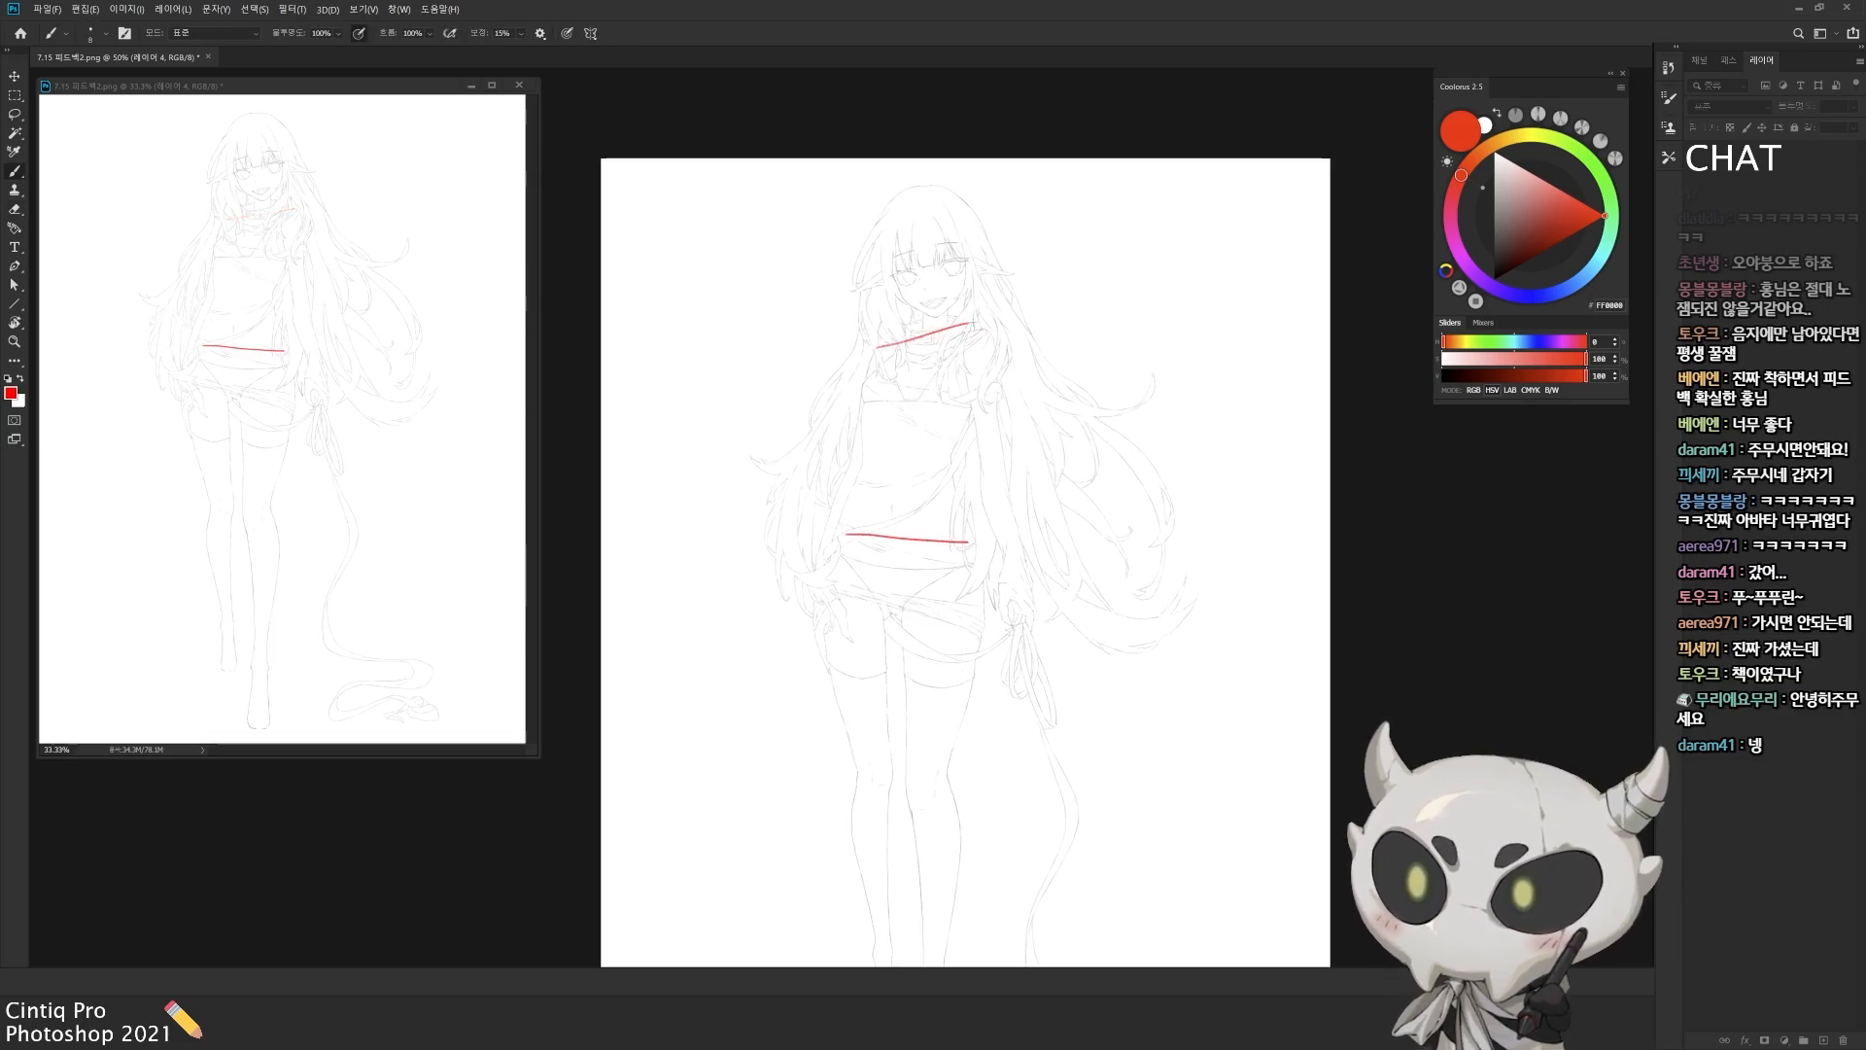
Step: Redraw the shoulder and waist guide lines and build them into red outlines of the ribcage and pelvis
{"action": "key", "text": "ctrl+z"}
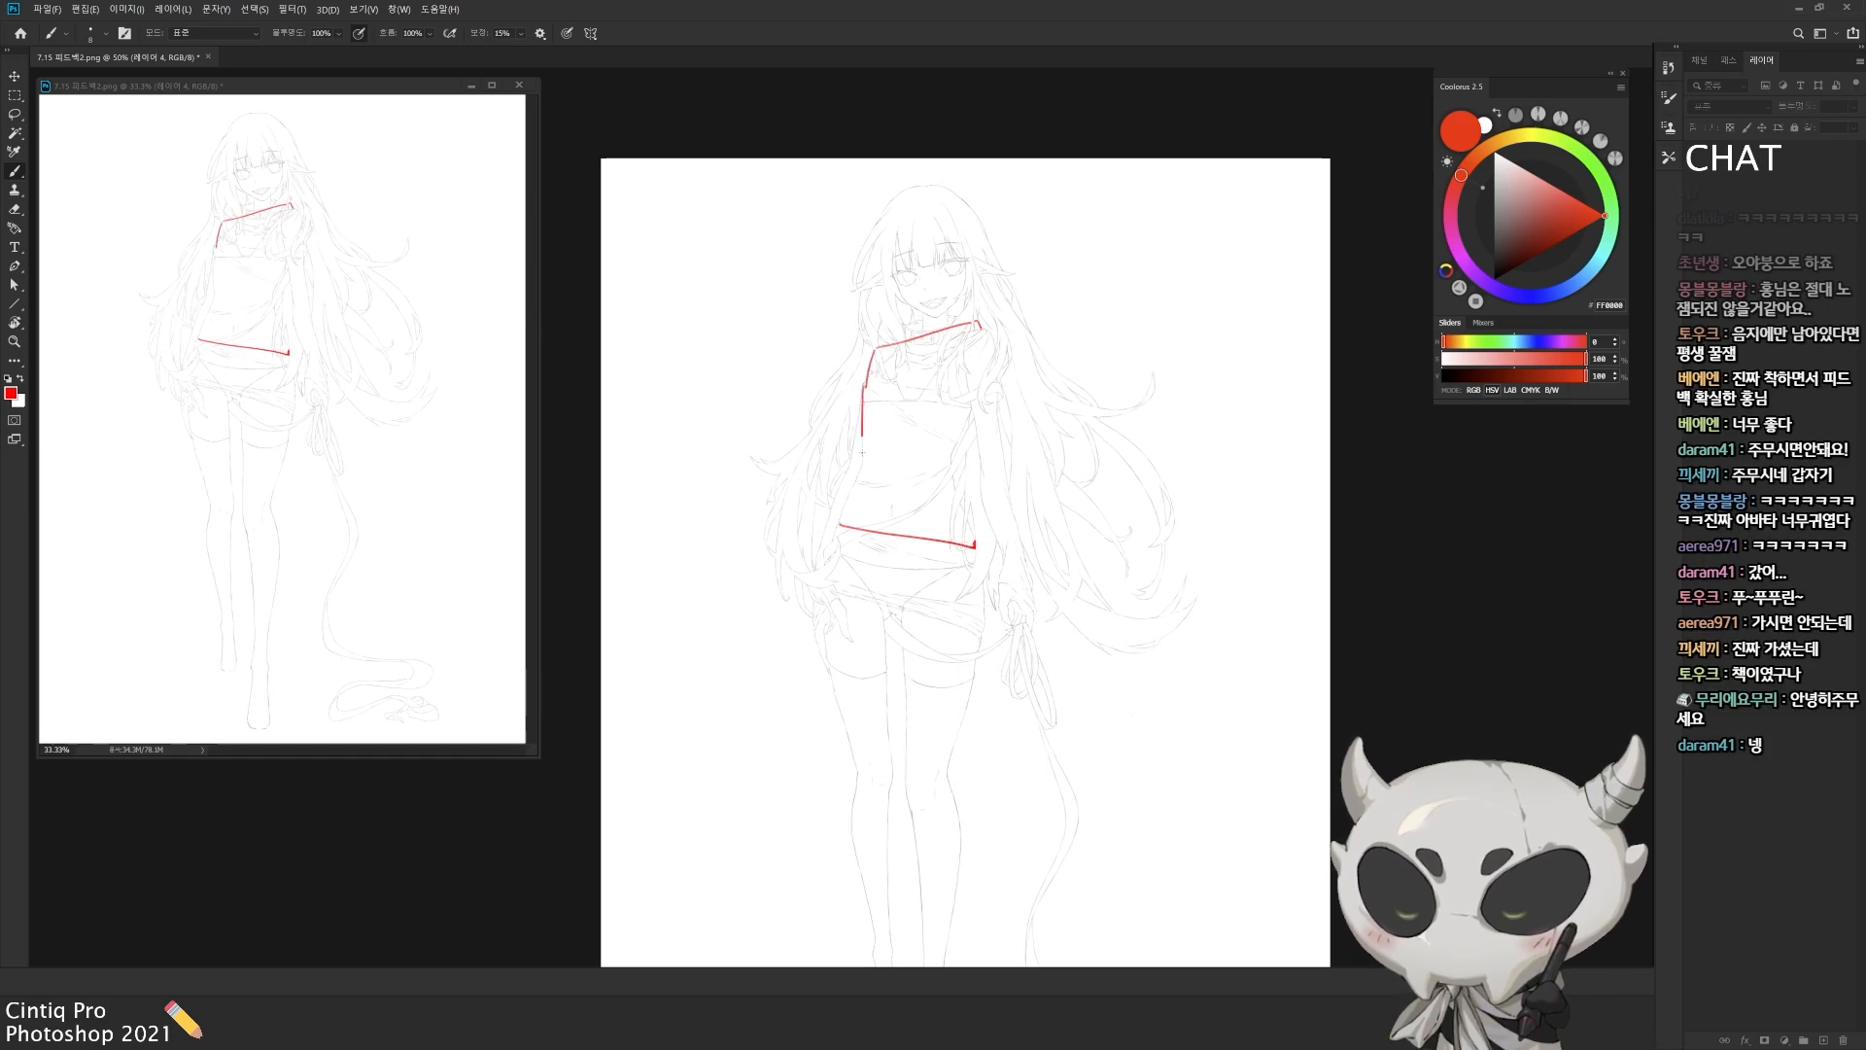
{"action": "left_click_drag", "start_coordinate": [861, 457], "coordinate": [943, 466]}
{"action": "left_click_drag", "start_coordinate": [990, 379], "coordinate": [951, 462]}
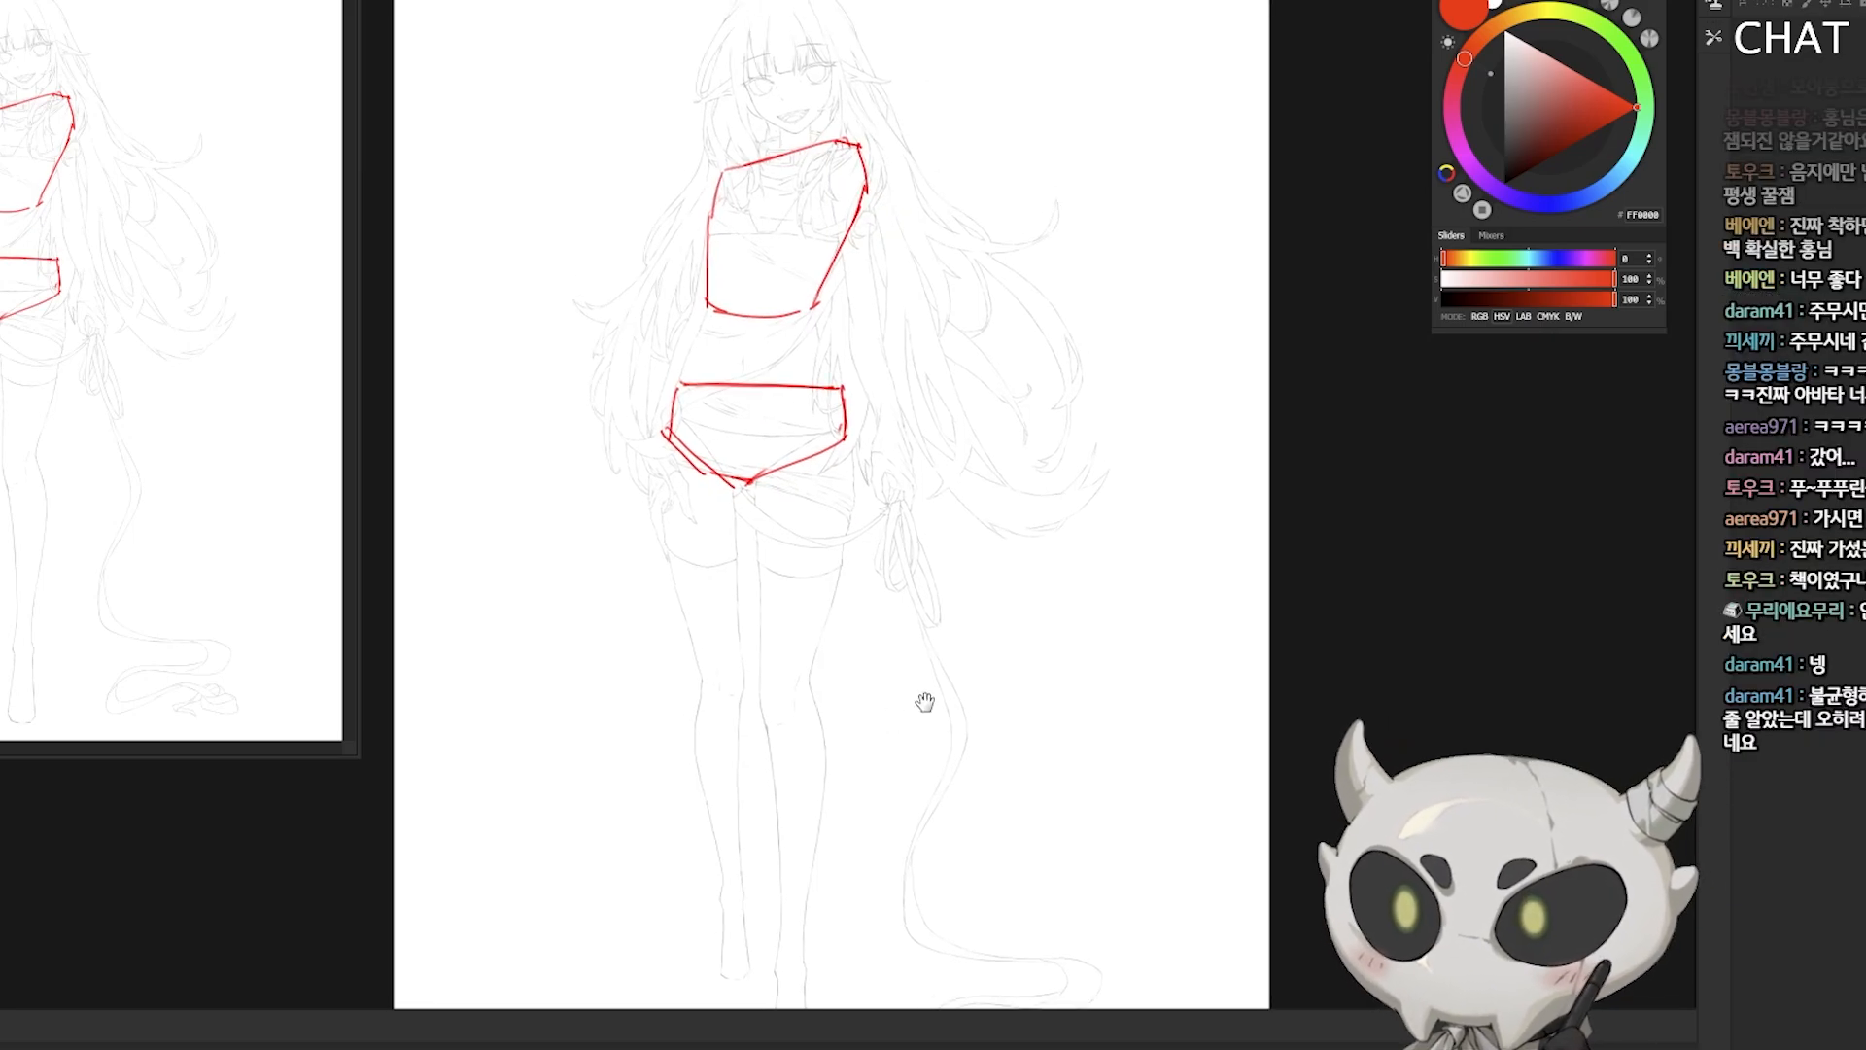
Step: Create a new layer with the default options and set the brush colour to dark blue
{"action": "key", "text": "ctrl+shift+n"}
{"action": "type", "text": "ㅃ"}
{"action": "left_click", "coordinate": [1120, 415]}
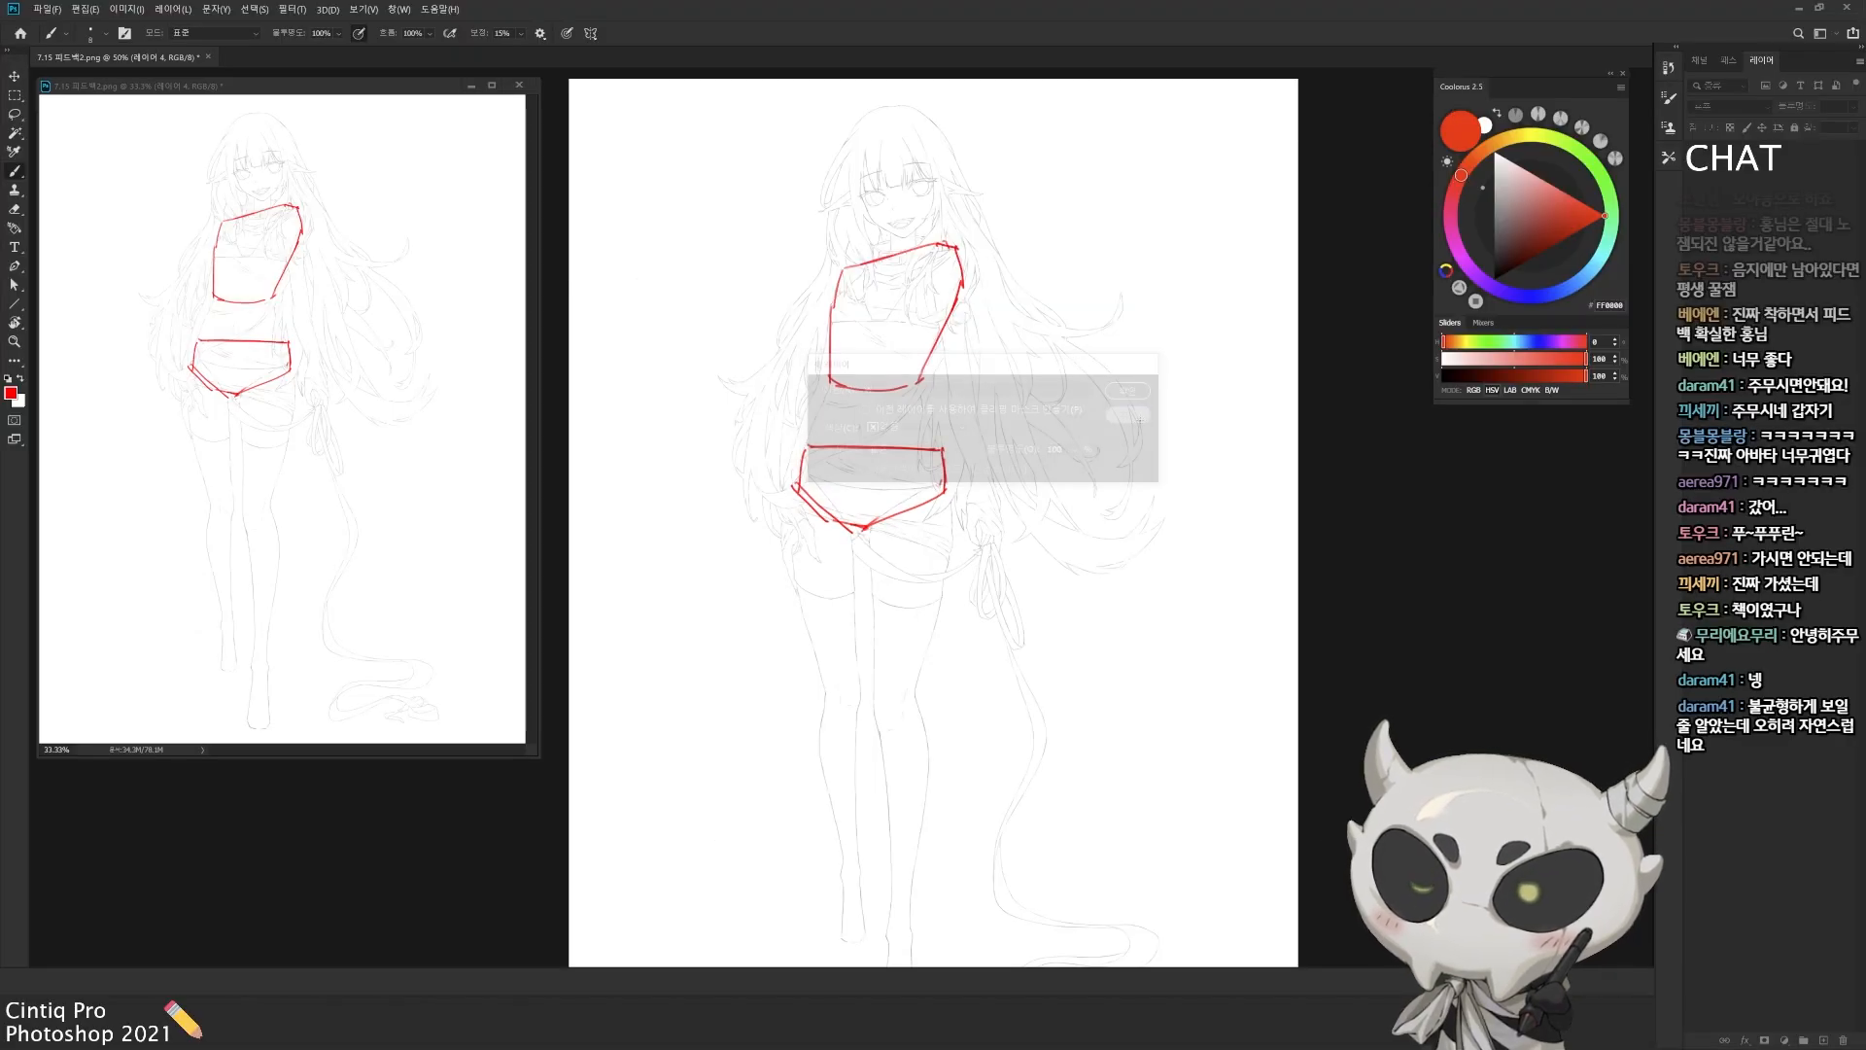
{"action": "key", "text": "ctrl+shift+n"}
{"action": "key", "text": "Return"}
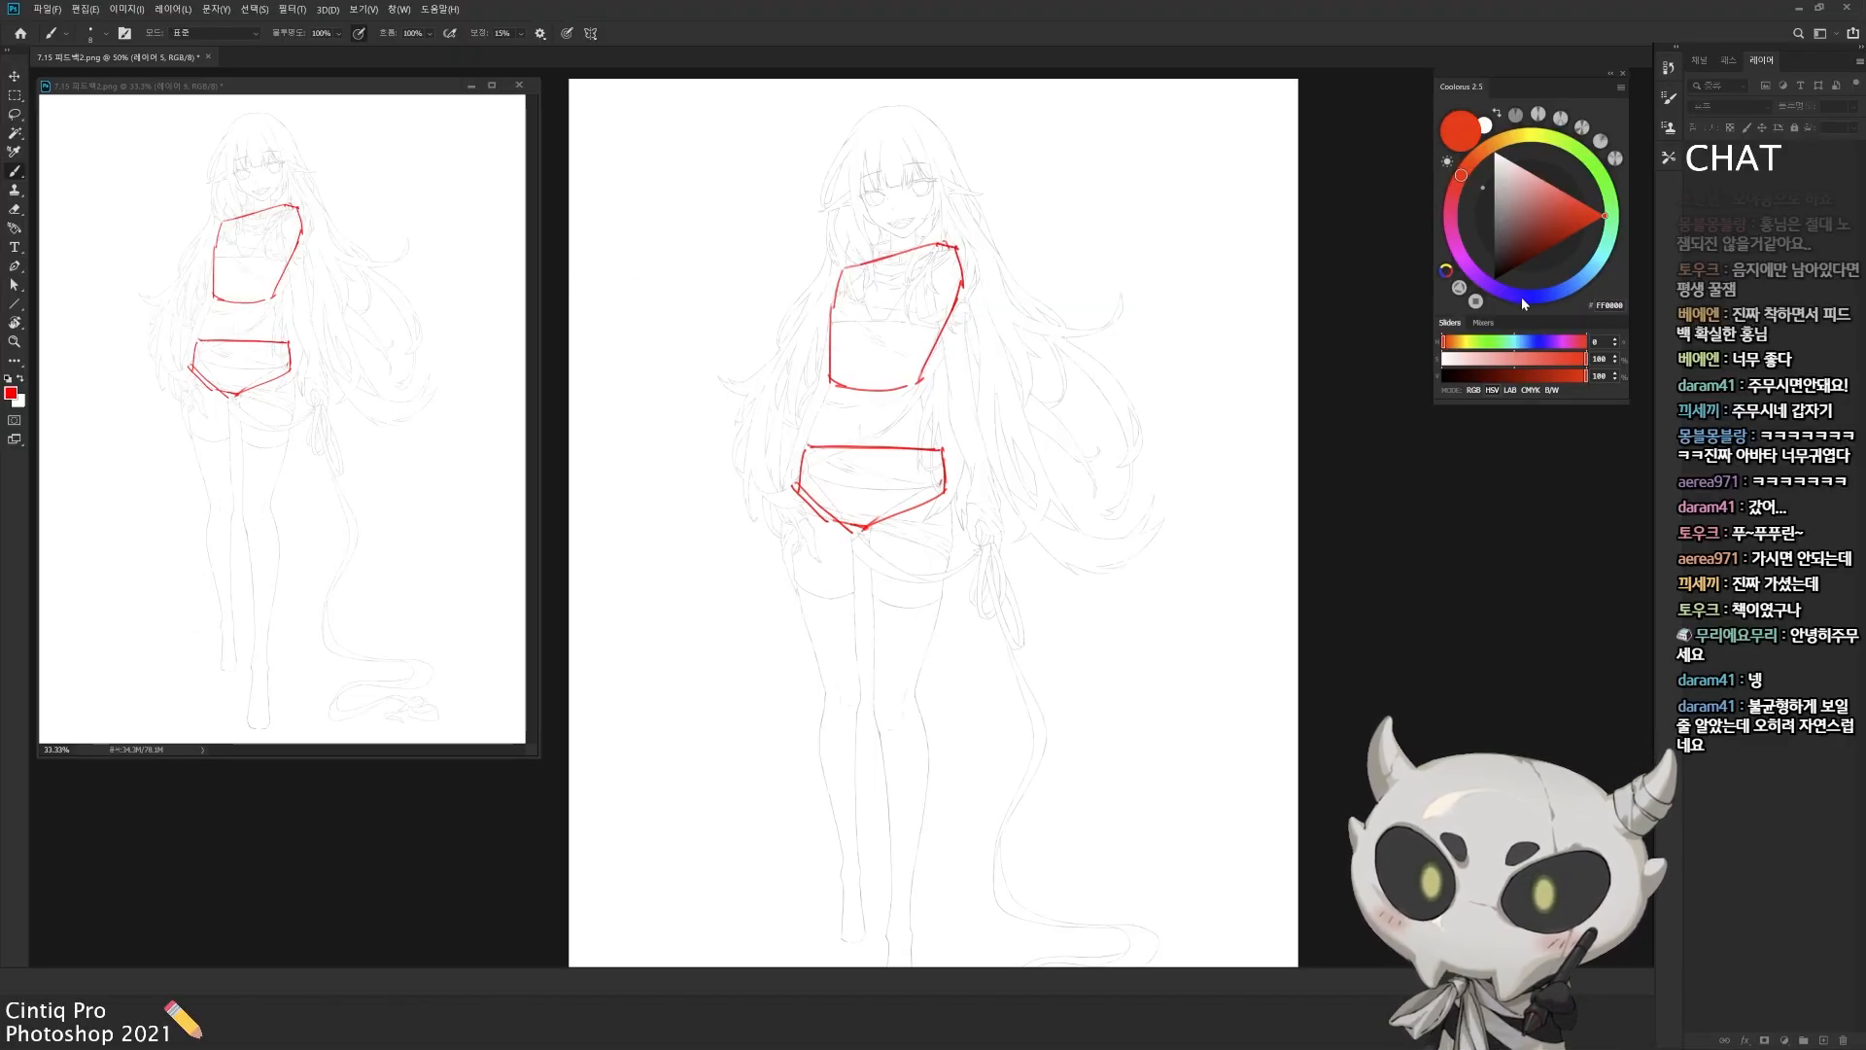
{"action": "left_click", "coordinate": [1520, 296]}
{"action": "left_click", "coordinate": [1560, 237]}
Step: Draw blue construction lines for the waist sides, ribcage arch, shoulder joint and the arm at the rope side
{"action": "left_click_drag", "start_coordinate": [1241, 367], "coordinate": [1308, 384]}
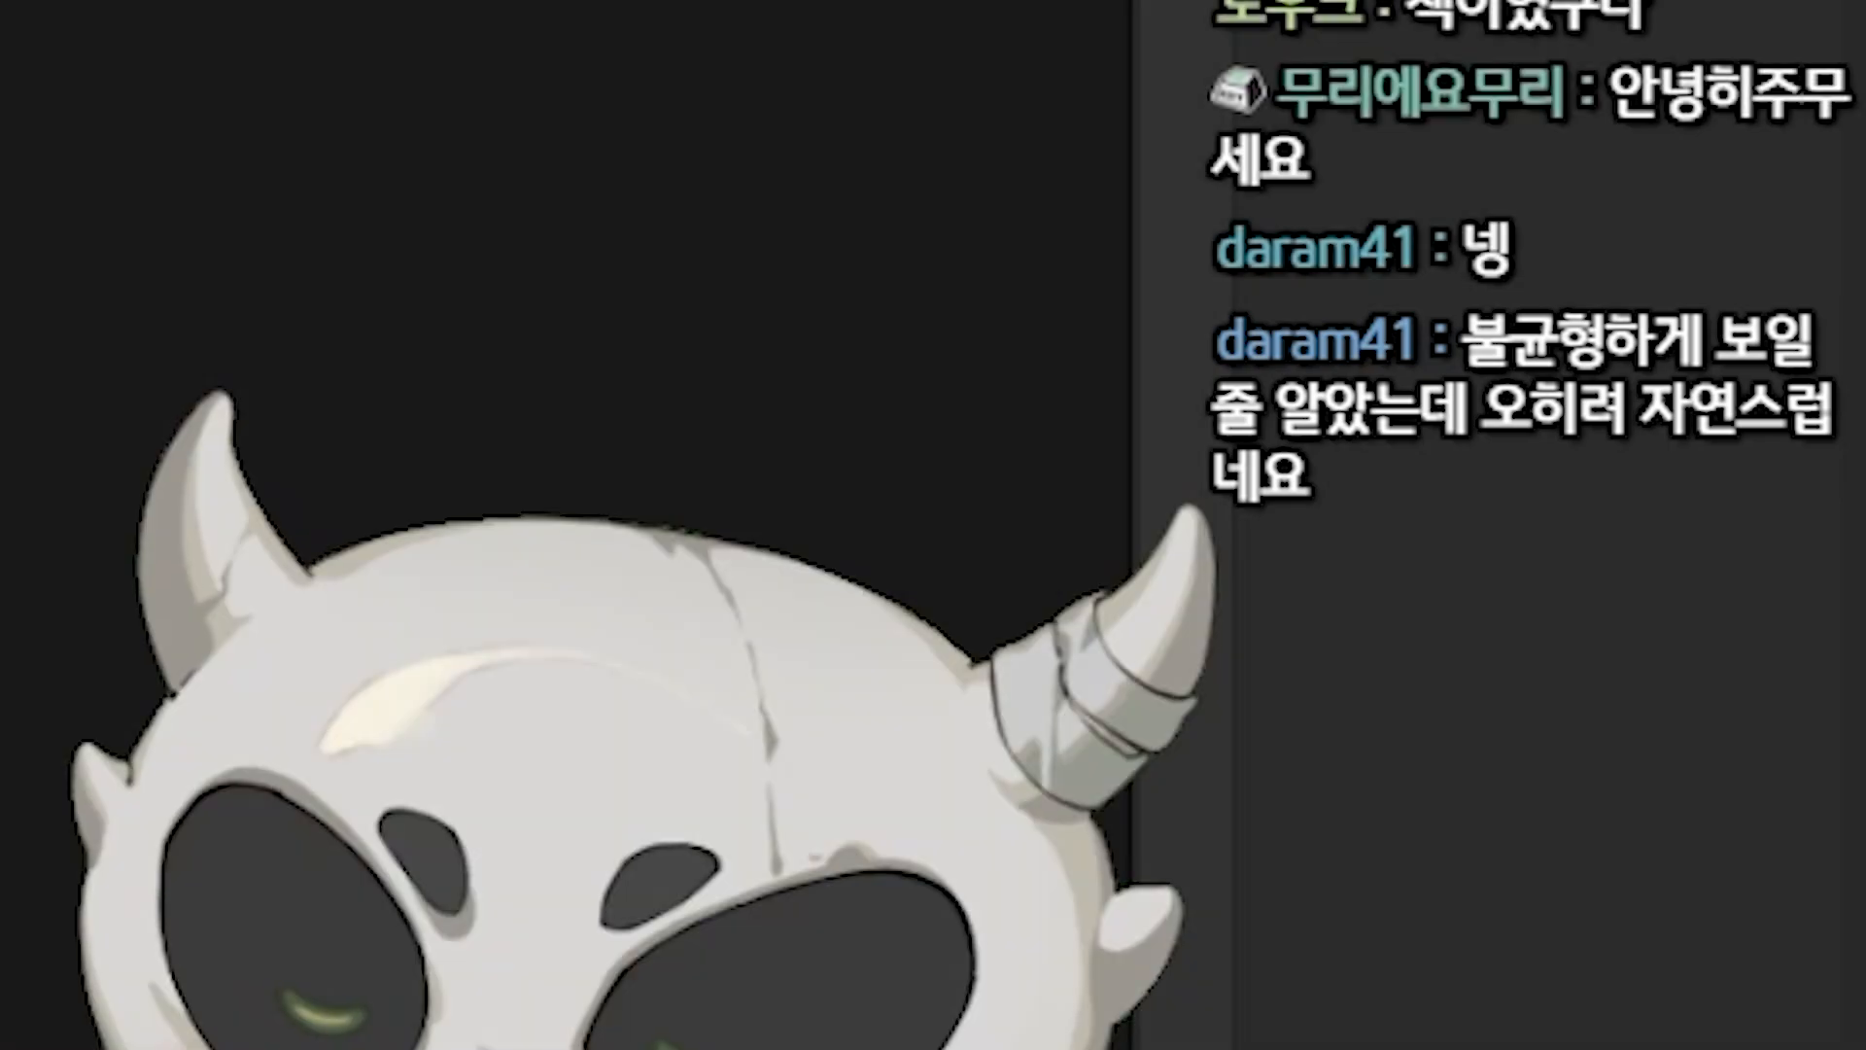
{"action": "left_click_drag", "start_coordinate": [989, 416], "coordinate": [1007, 552]}
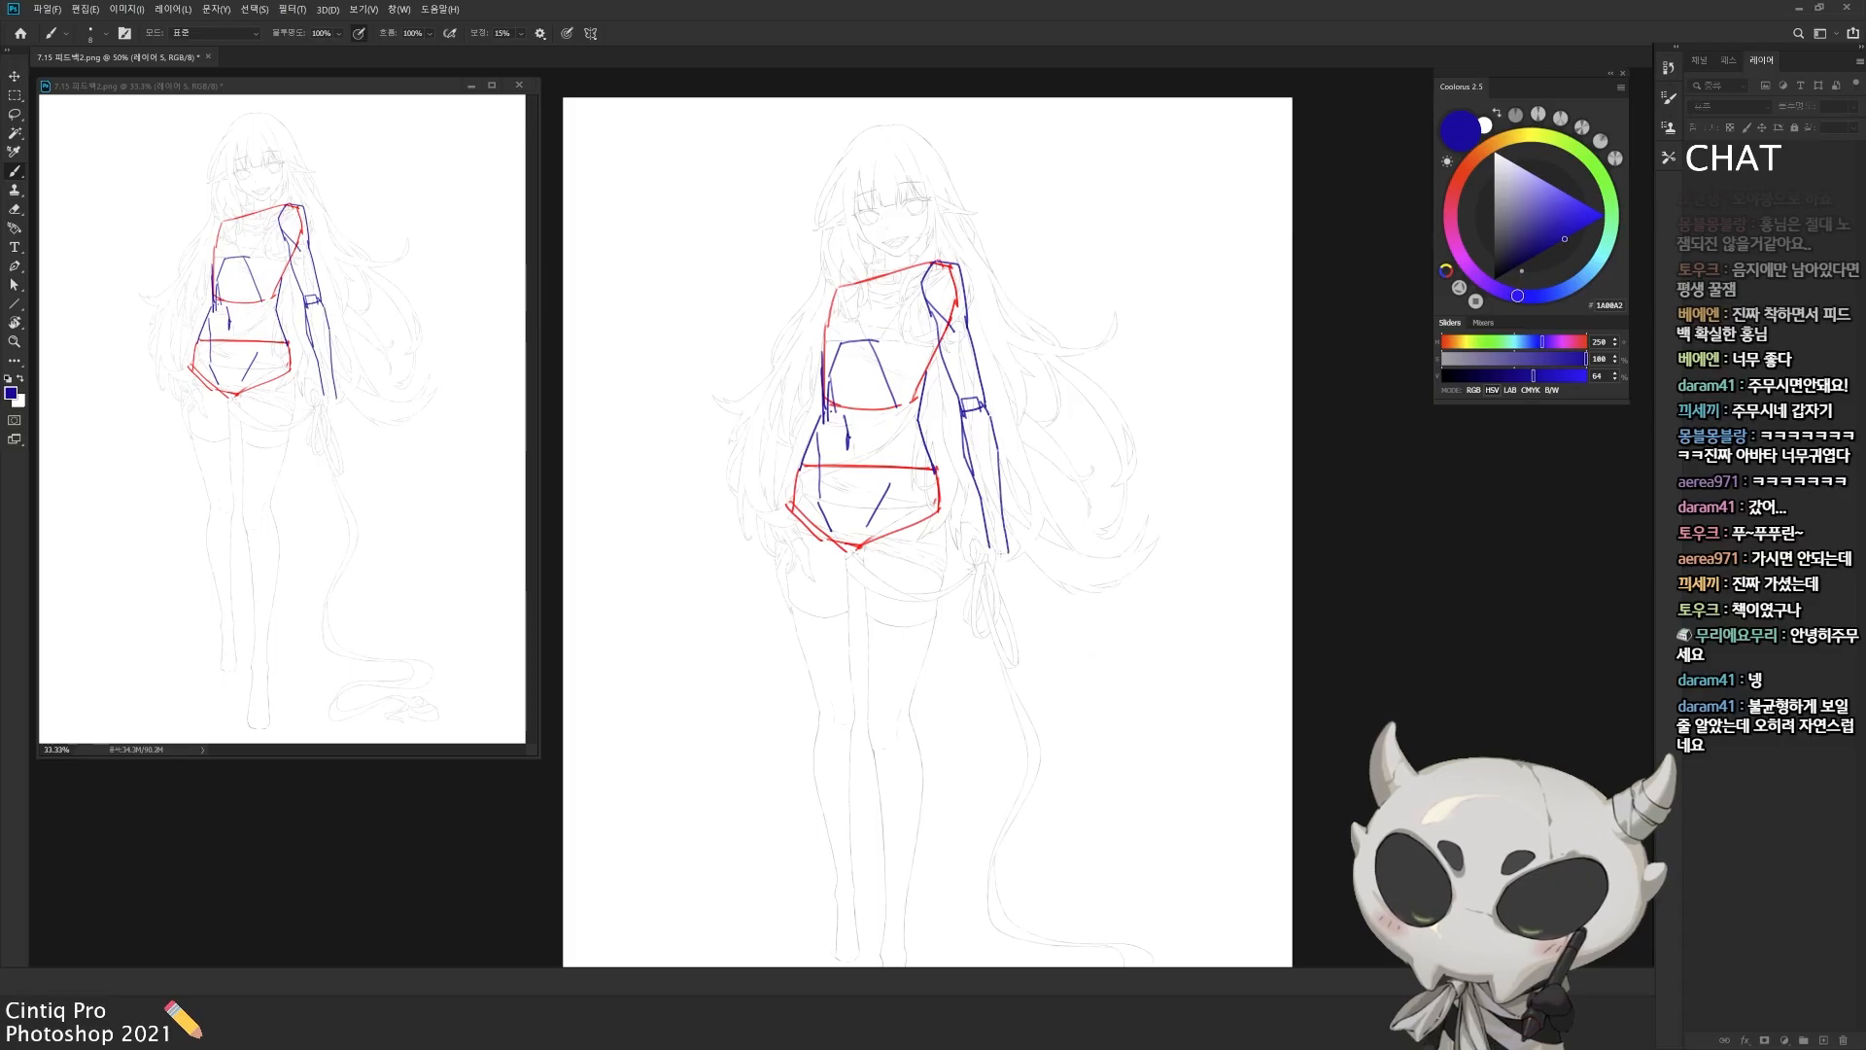
{"action": "left_click_drag", "start_coordinate": [929, 275], "coordinate": [912, 319]}
Step: Outline the first thigh in blue from the hip down to the knee, redoing strokes that miss the form
{"action": "left_click_drag", "start_coordinate": [903, 547], "coordinate": [892, 538]}
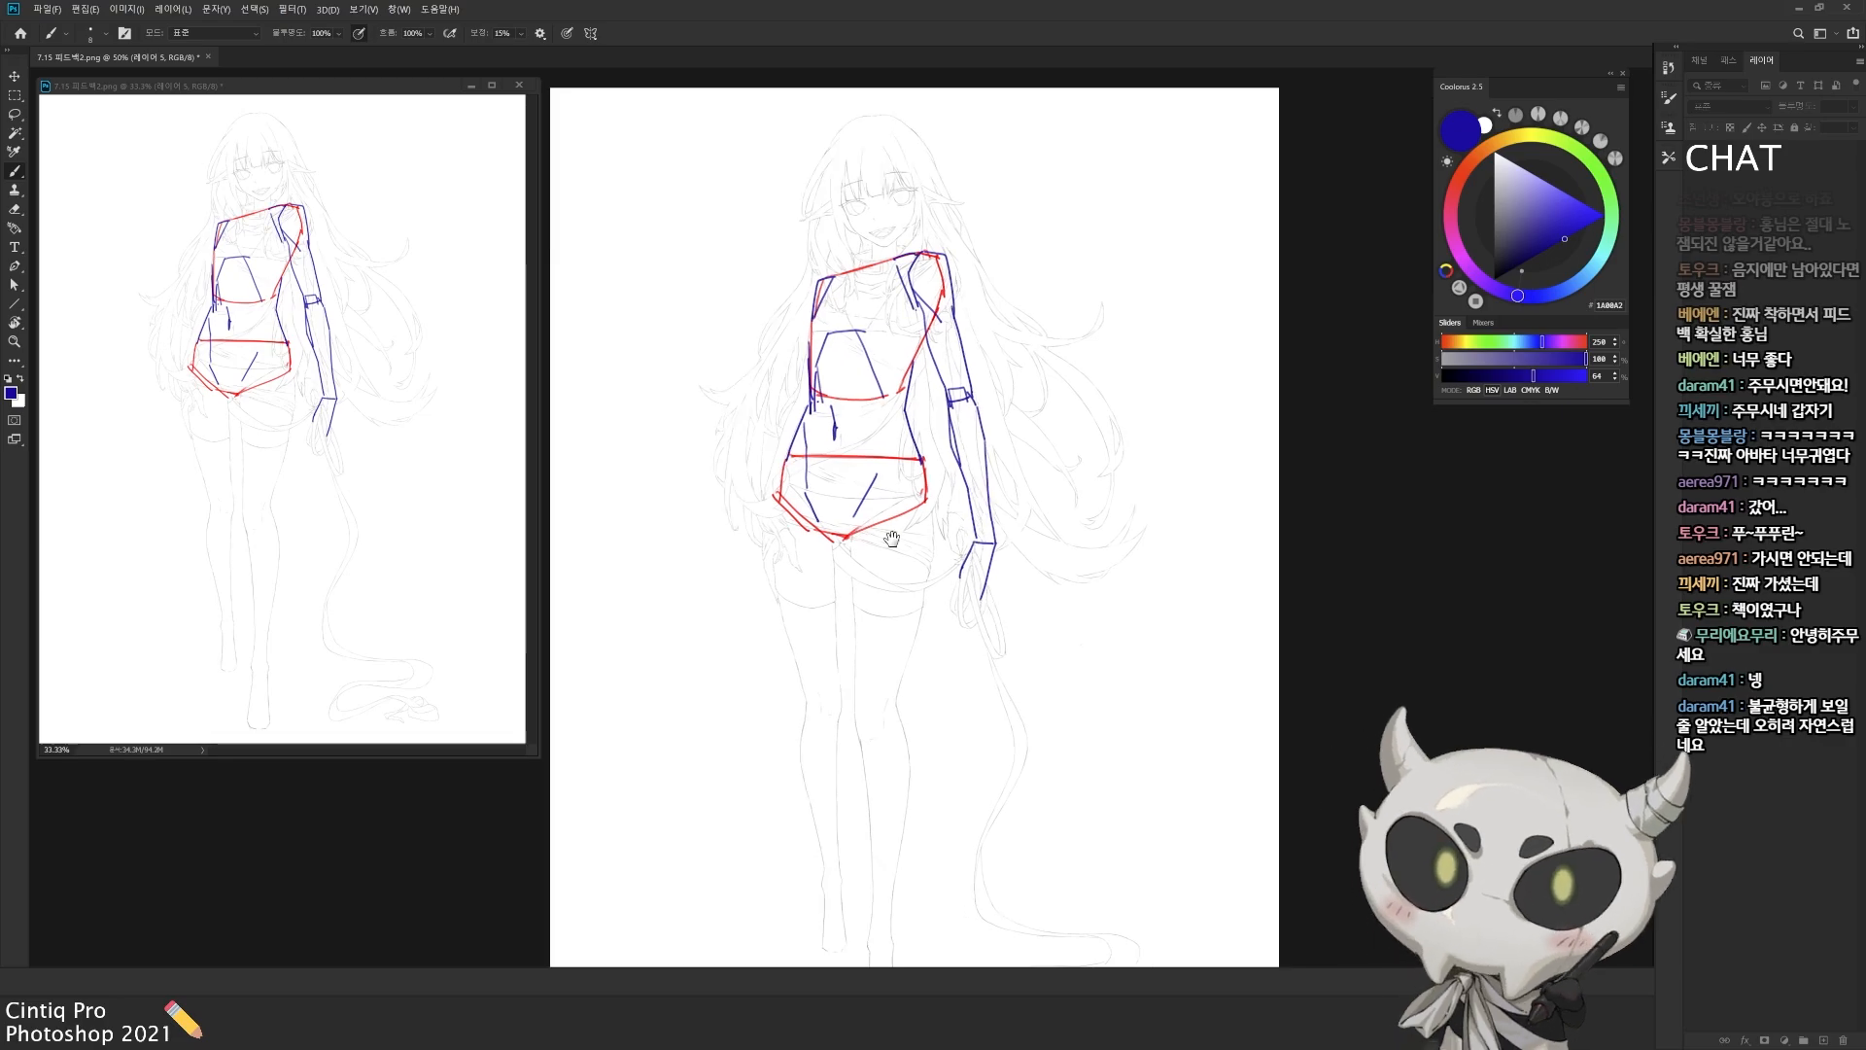
{"action": "key", "text": "ctrl+z"}
{"action": "mouse_move", "coordinate": [774, 515]}
{"action": "left_mouse_down"}
{"action": "mouse_move", "coordinate": [796, 666]}
{"action": "mouse_move", "coordinate": [843, 738]}
{"action": "mouse_move", "coordinate": [807, 720]}
{"action": "left_mouse_up"}
{"action": "key", "text": "ctrl+z"}
{"action": "left_click_drag", "start_coordinate": [807, 717], "coordinate": [846, 719]}
{"action": "left_click_drag", "start_coordinate": [847, 544], "coordinate": [842, 597]}
{"action": "left_click_drag", "start_coordinate": [822, 534], "coordinate": [839, 634]}
{"action": "key", "text": "ctrl+z"}
{"action": "left_click_drag", "start_coordinate": [787, 466], "coordinate": [834, 612]}
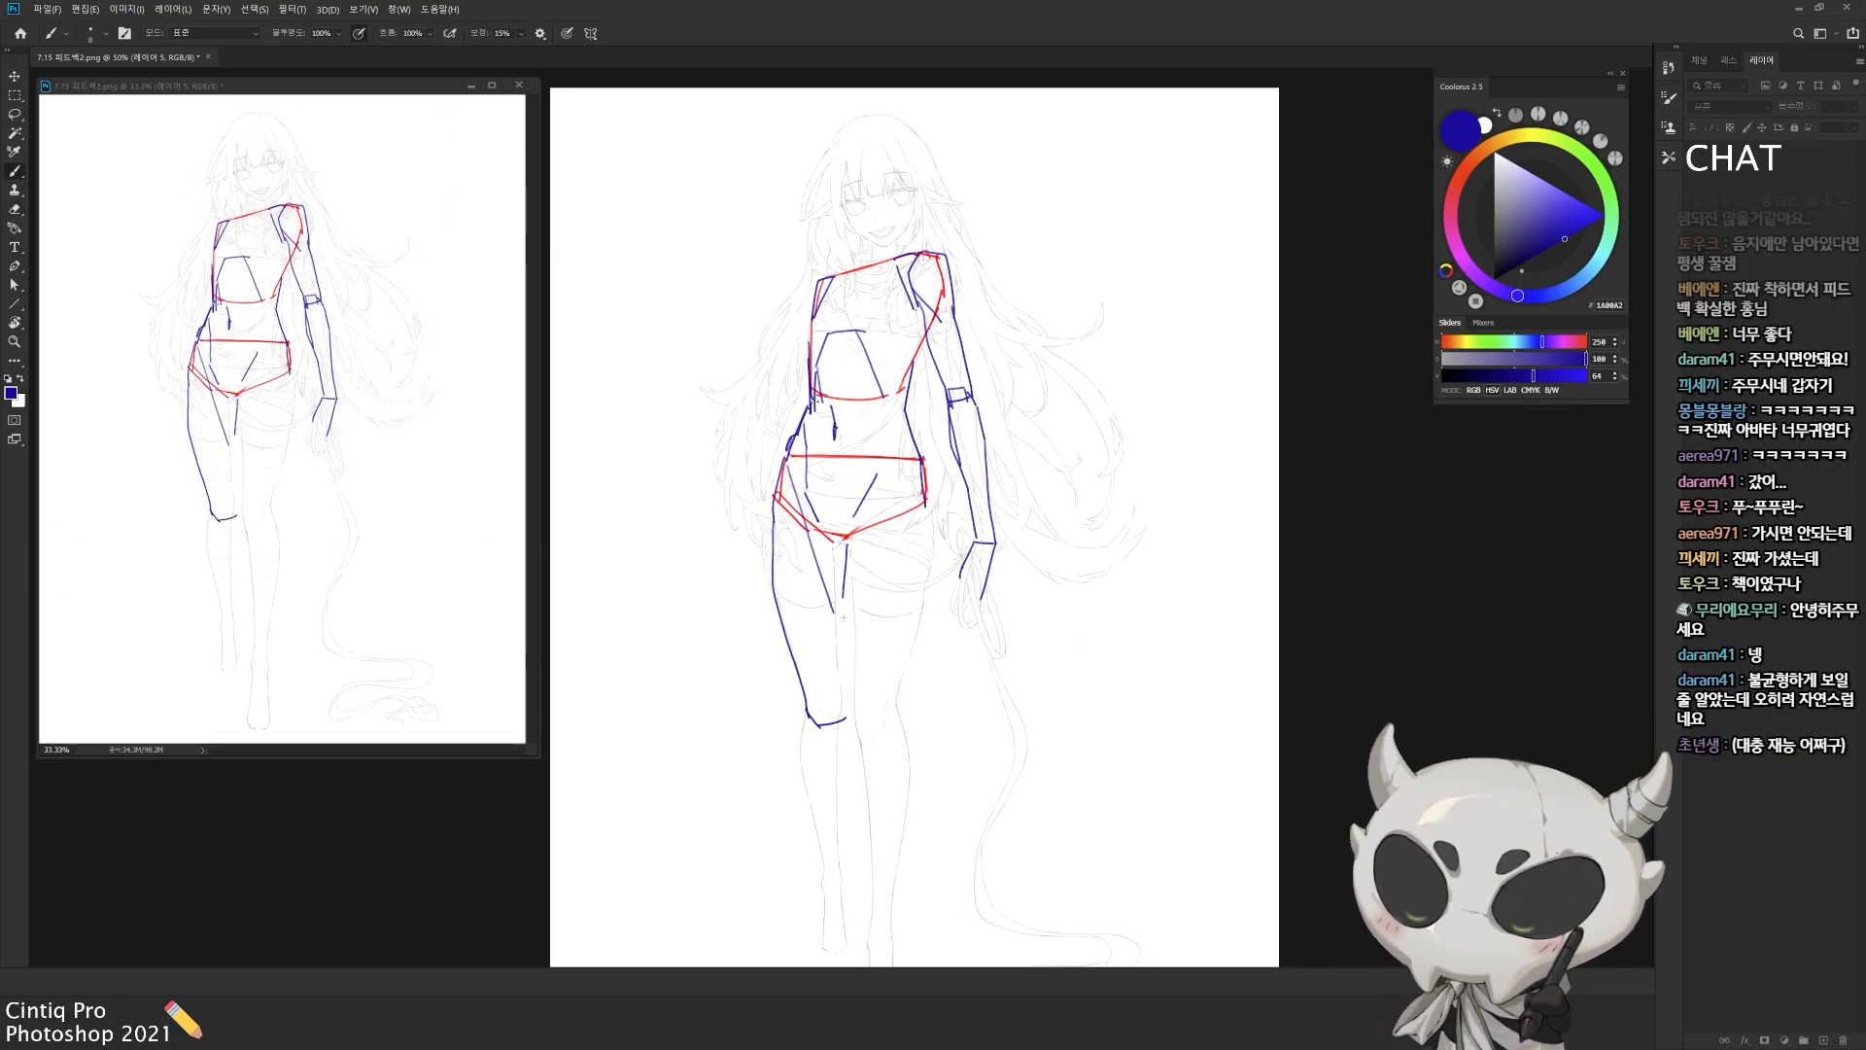
Step: Add a new layer, change the brush colour to red and outline the second thigh down to its knee
{"action": "left_click_drag", "start_coordinate": [861, 747], "coordinate": [831, 695]}
{"action": "key", "text": "ctrl+shift+alt+n"}
{"action": "left_click", "coordinate": [818, 484], "text": "alt"}
{"action": "left_click_drag", "start_coordinate": [836, 440], "coordinate": [823, 498]}
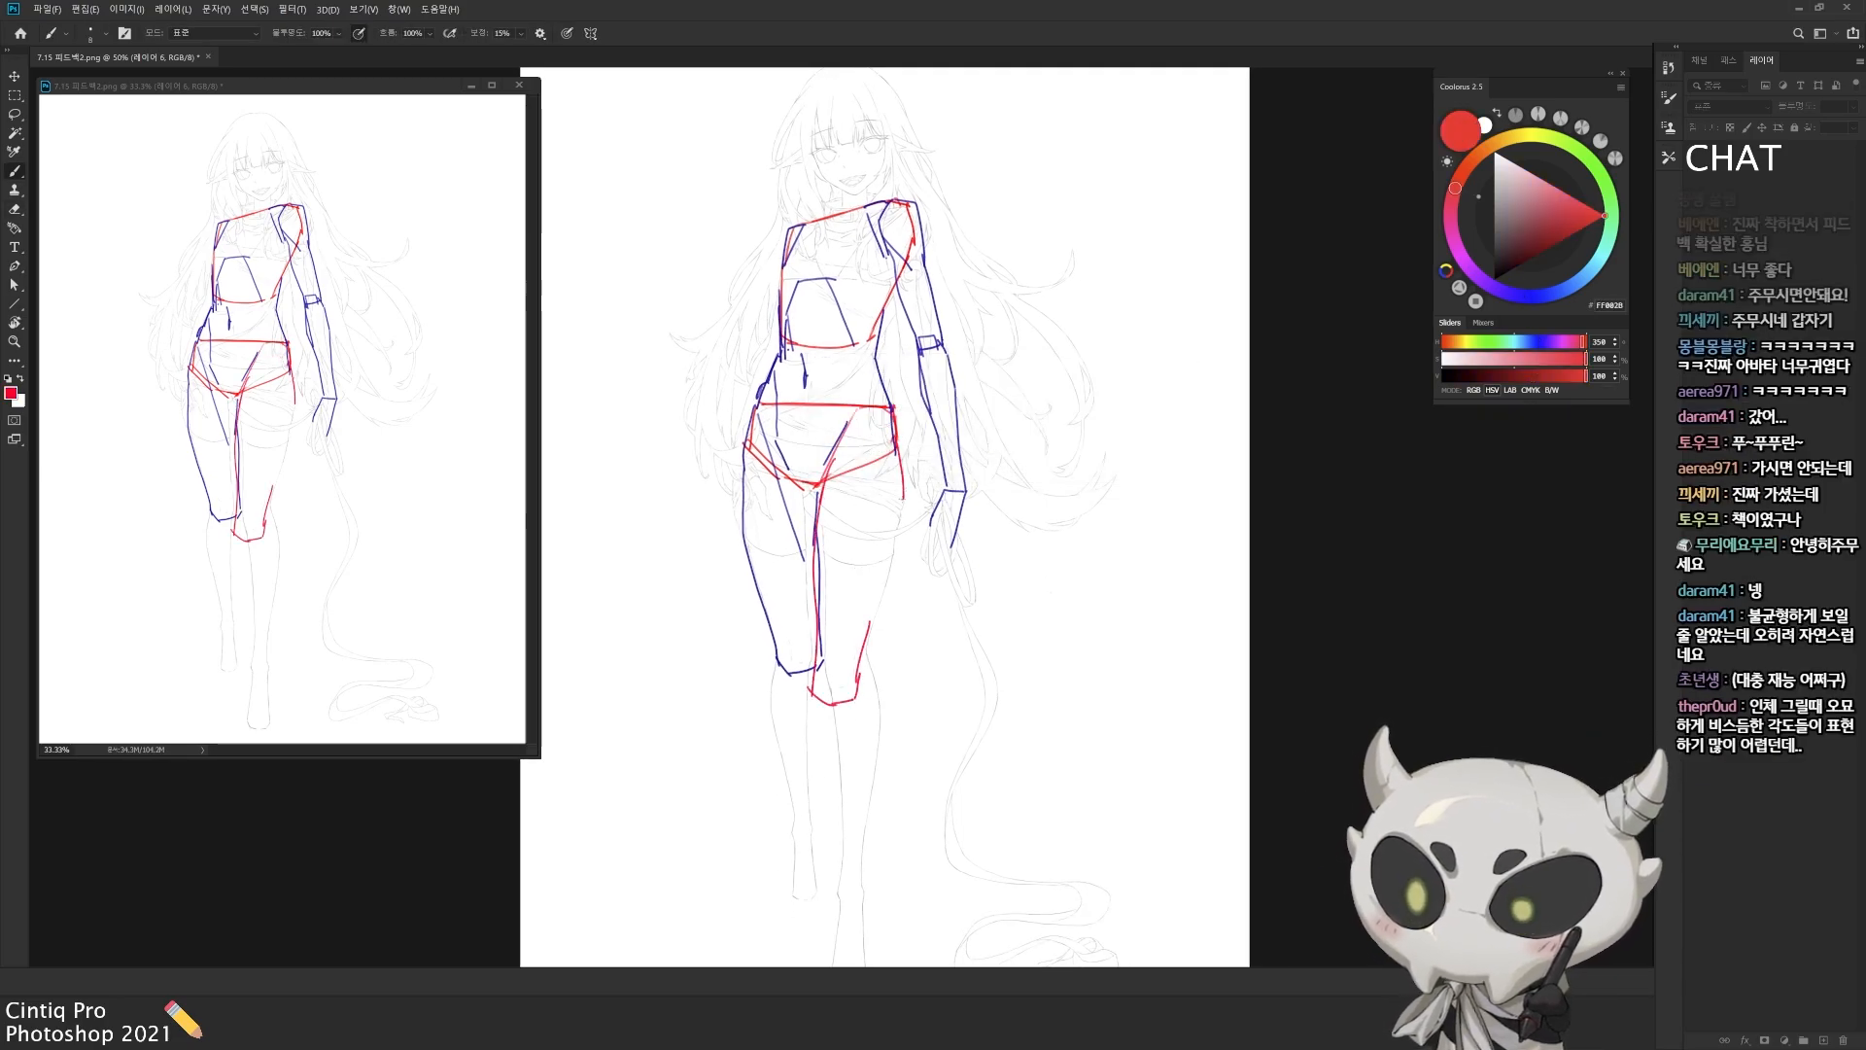
Step: Extend the canvas below the character's feet with the Crop tool
{"action": "left_click_drag", "start_coordinate": [904, 787], "coordinate": [886, 610]}
{"action": "key", "text": "c"}
{"action": "left_click_drag", "start_coordinate": [886, 832], "coordinate": [886, 889]}
{"action": "key", "text": "Return"}
{"action": "left_click_drag", "start_coordinate": [908, 574], "coordinate": [992, 671]}
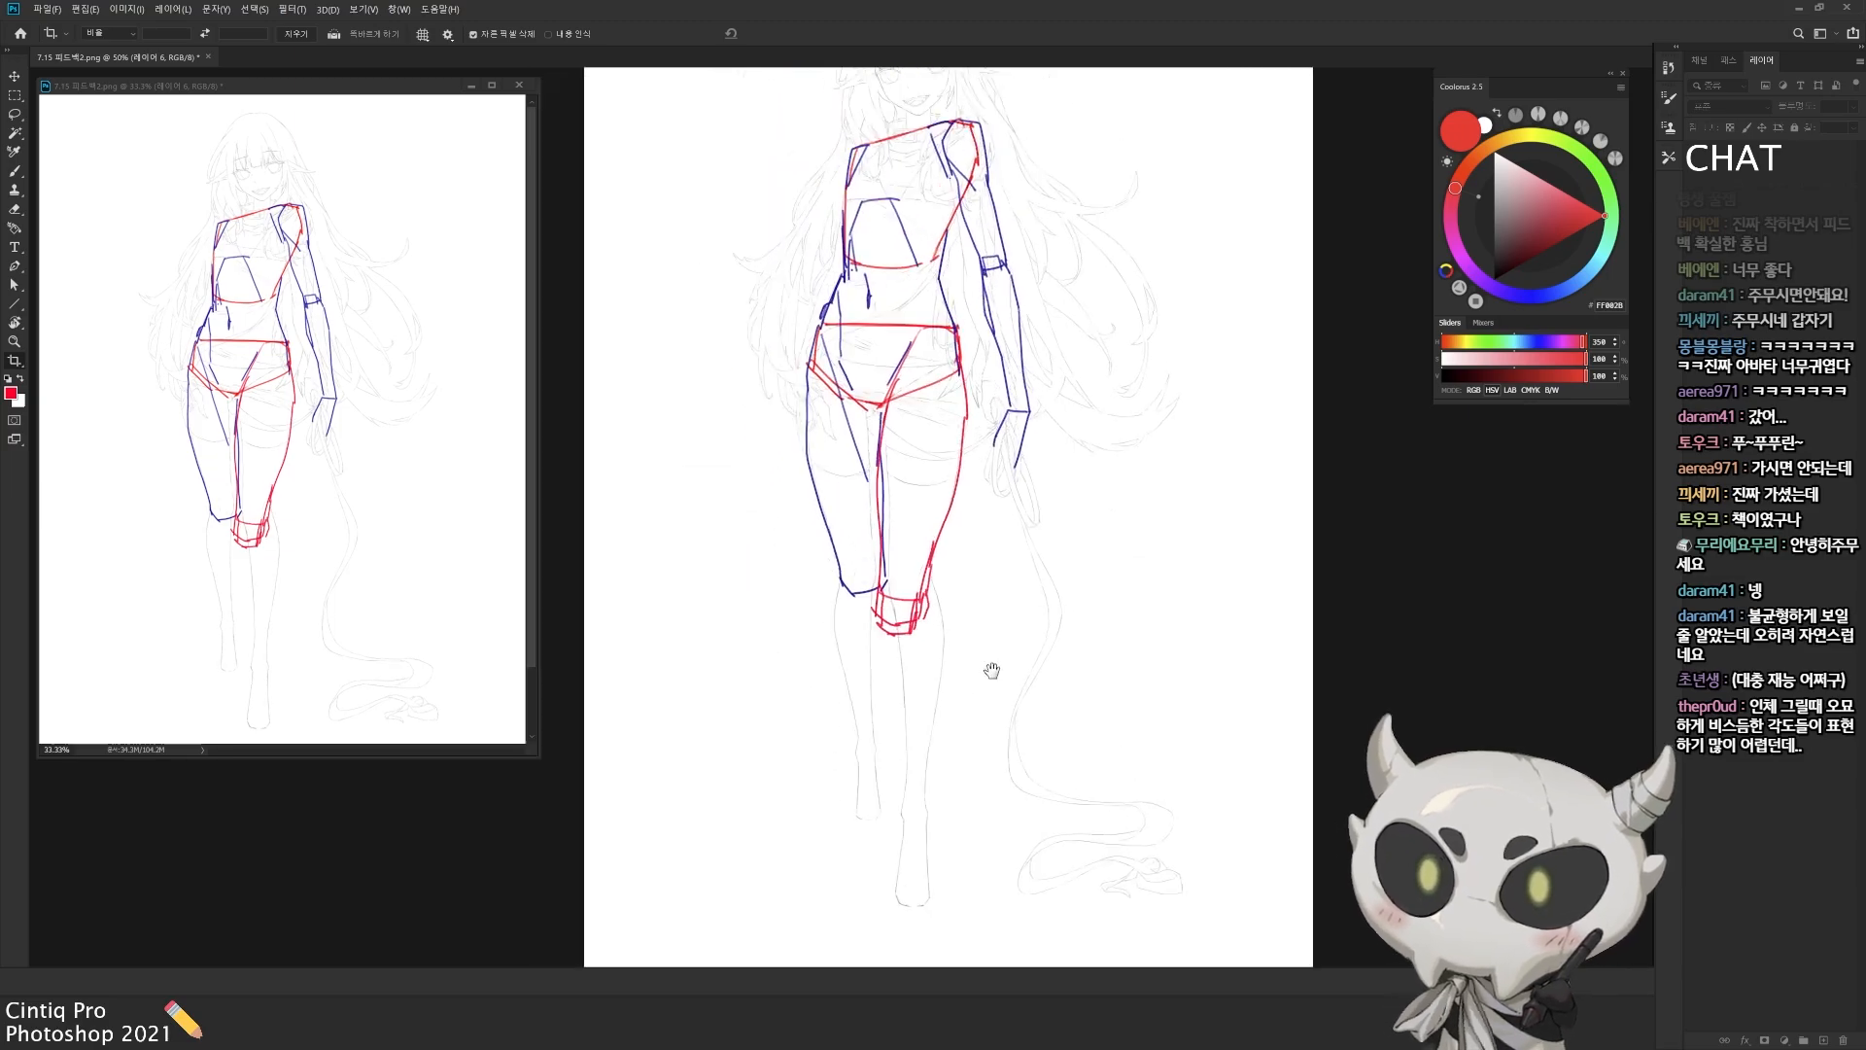
Step: Draw the red lower leg and a block-shaped foot below the red knee
{"action": "mouse_move", "coordinate": [970, 598]}
{"action": "left_mouse_down"}
{"action": "mouse_move", "coordinate": [962, 638]}
{"action": "mouse_move", "coordinate": [978, 562]}
{"action": "left_mouse_up"}
{"action": "key", "text": "ctrl+shift+alt+n"}
{"action": "key", "text": "b"}
{"action": "key", "text": "ctrl+z"}
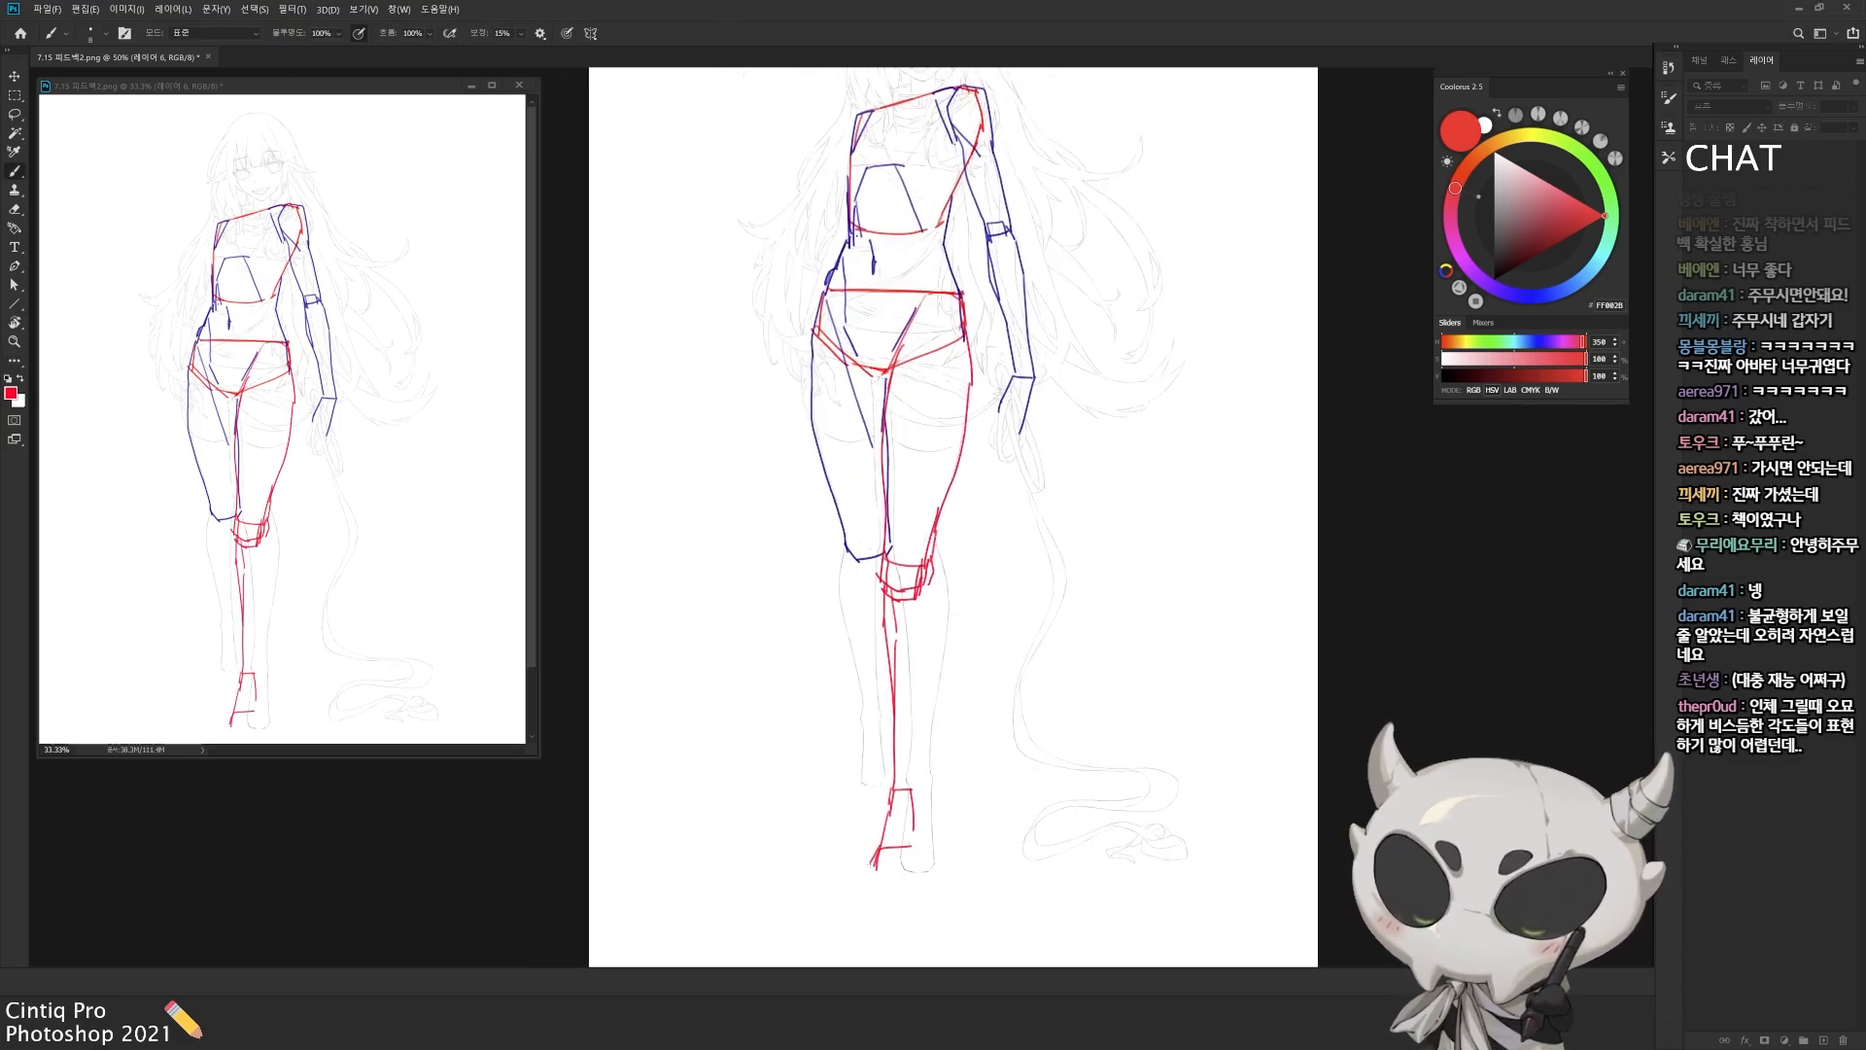
{"action": "left_click_drag", "start_coordinate": [919, 789], "coordinate": [927, 841]}
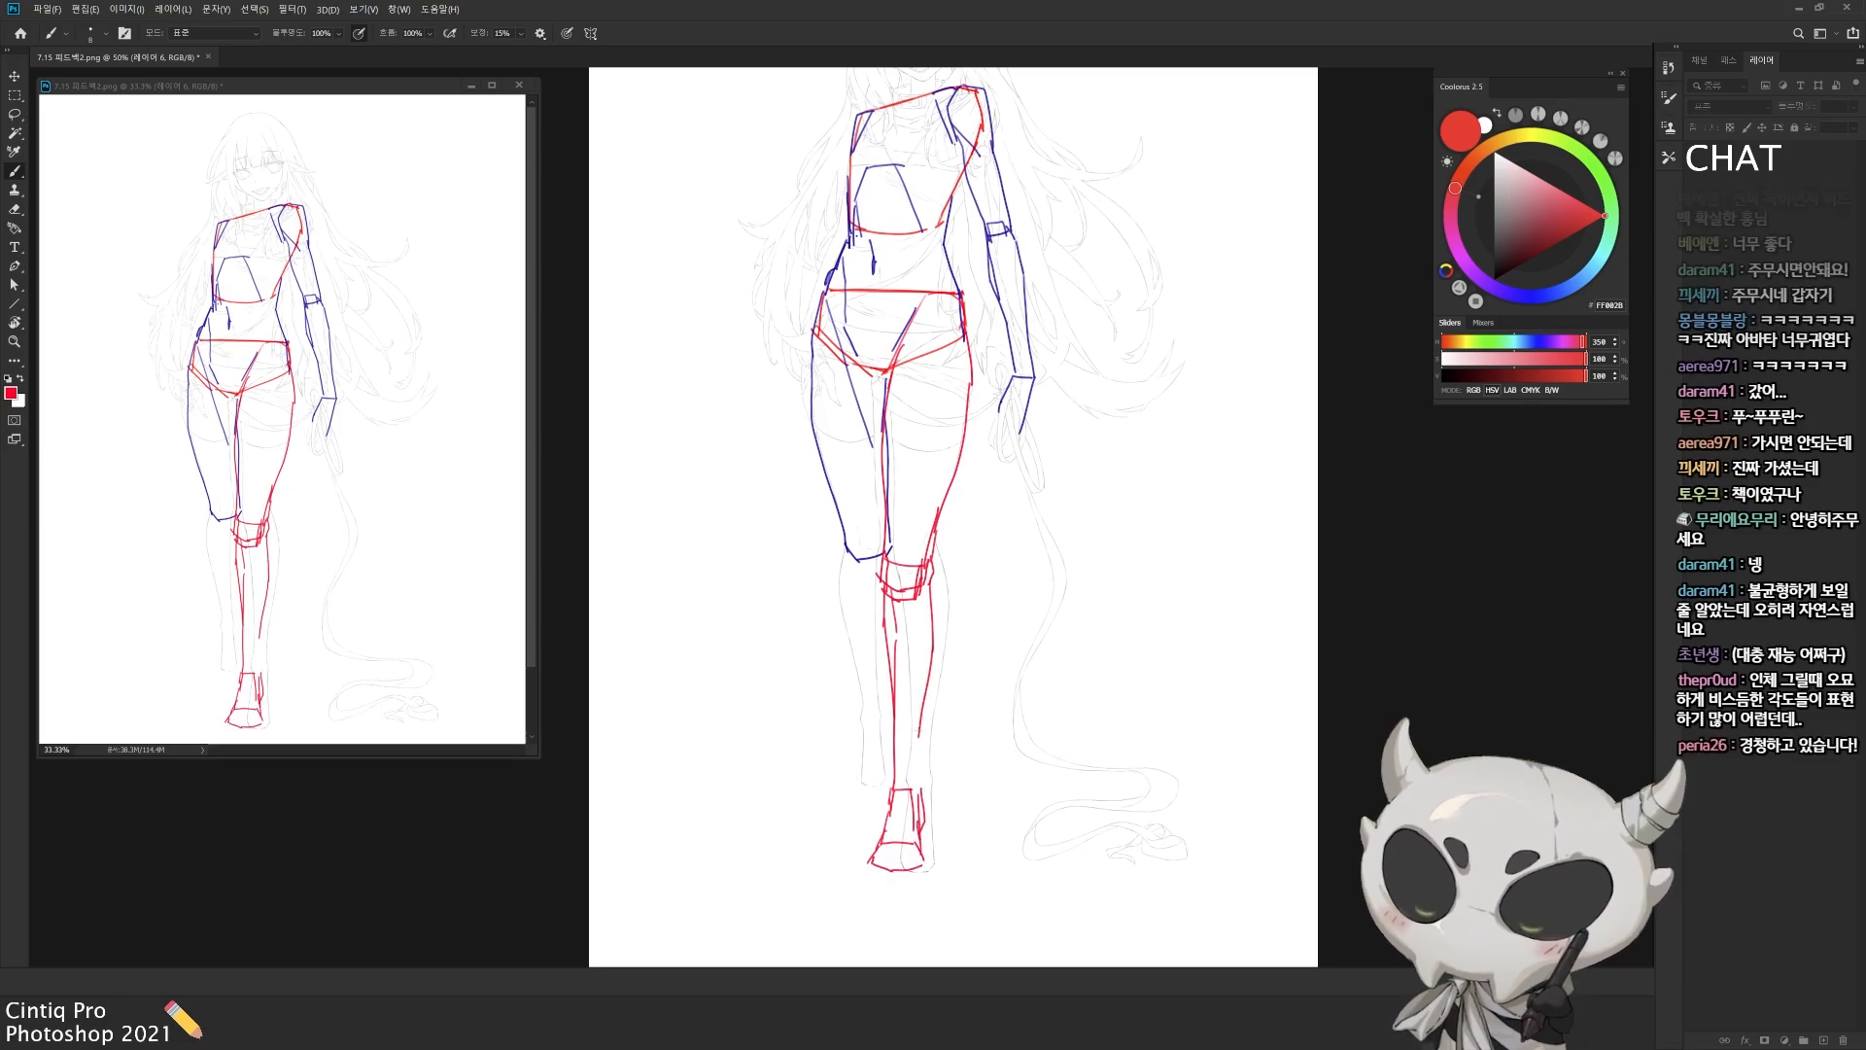
Step: Select the red foot with the lasso, rotate and stretch it slightly with Free Transform, and clean up its edge
{"action": "key", "text": "l"}
{"action": "mouse_move", "coordinate": [922, 767]}
{"action": "left_mouse_down"}
{"action": "mouse_move", "coordinate": [903, 867]}
{"action": "mouse_move", "coordinate": [877, 775]}
{"action": "left_mouse_up"}
{"action": "key", "text": "ctrl+t"}
{"action": "left_click_drag", "start_coordinate": [868, 777], "coordinate": [874, 770]}
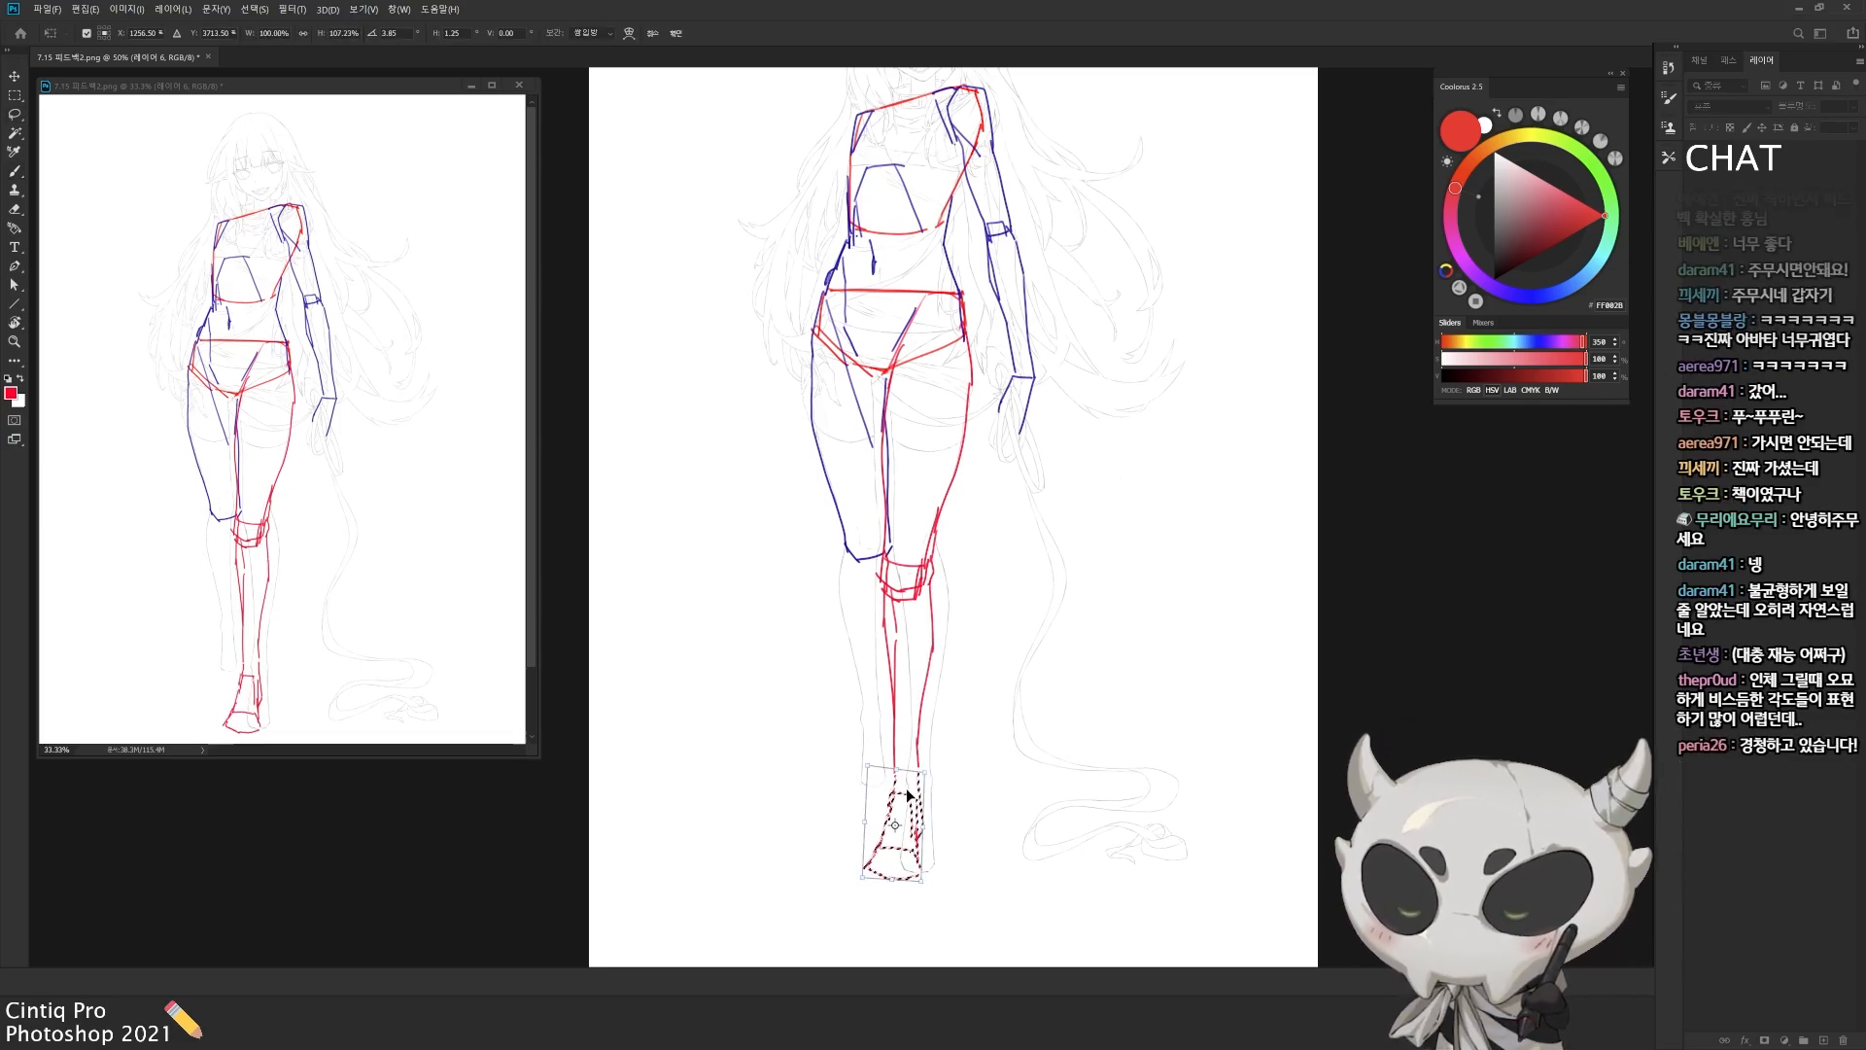
{"action": "key", "text": "Return"}
{"action": "key", "text": "e"}
{"action": "mouse_move", "coordinate": [916, 880]}
{"action": "left_mouse_down"}
{"action": "mouse_move", "coordinate": [874, 878]}
{"action": "mouse_move", "coordinate": [918, 866]}
{"action": "left_mouse_up"}
{"action": "key", "text": "b"}
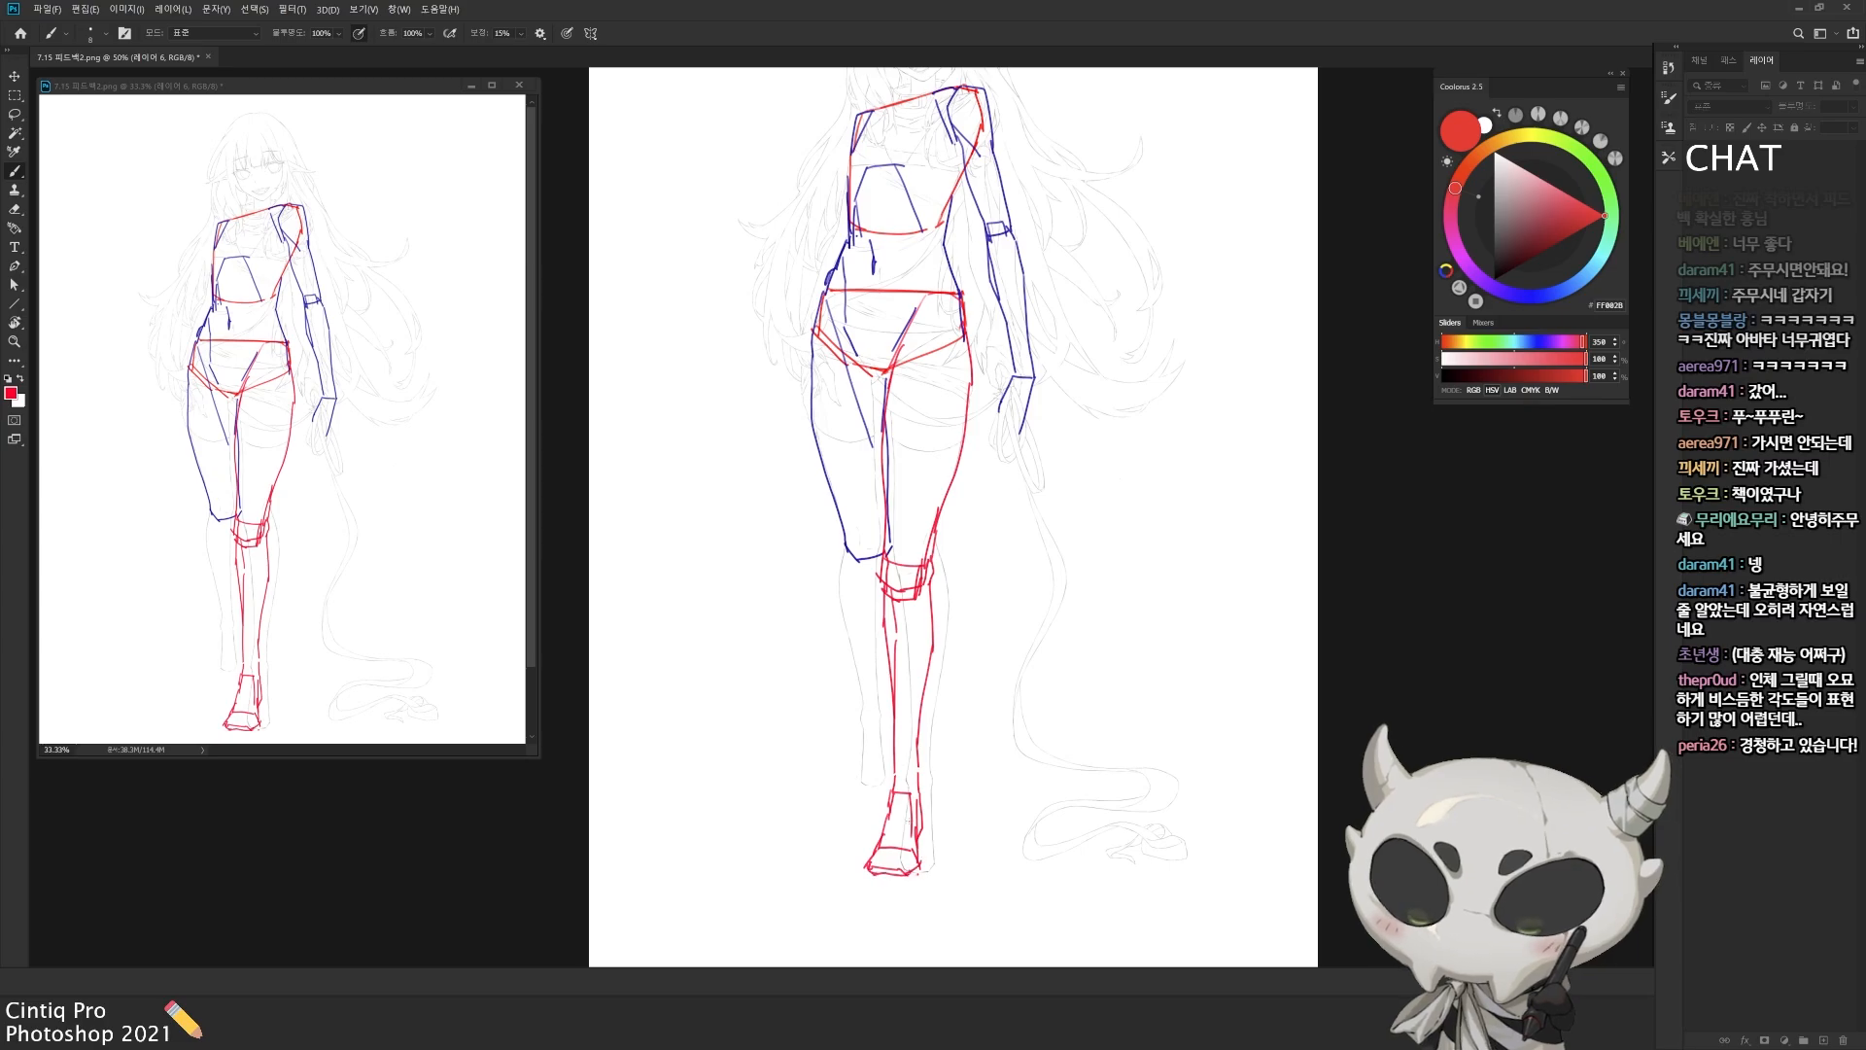
Step: Select the red lower leg and foot, tilt them outward from the knee with Free Transform, and deselect
{"action": "left_click_drag", "start_coordinate": [915, 782], "coordinate": [915, 804]}
{"action": "mouse_move", "coordinate": [952, 701]}
{"action": "left_mouse_down"}
{"action": "mouse_move", "coordinate": [948, 674]}
{"action": "mouse_move", "coordinate": [918, 715]}
{"action": "mouse_move", "coordinate": [936, 631]}
{"action": "mouse_move", "coordinate": [990, 634]}
{"action": "mouse_move", "coordinate": [926, 729]}
{"action": "left_mouse_up"}
{"action": "key", "text": "l"}
{"action": "key", "text": "ctrl+t"}
{"action": "left_click_drag", "start_coordinate": [900, 639], "coordinate": [874, 603]}
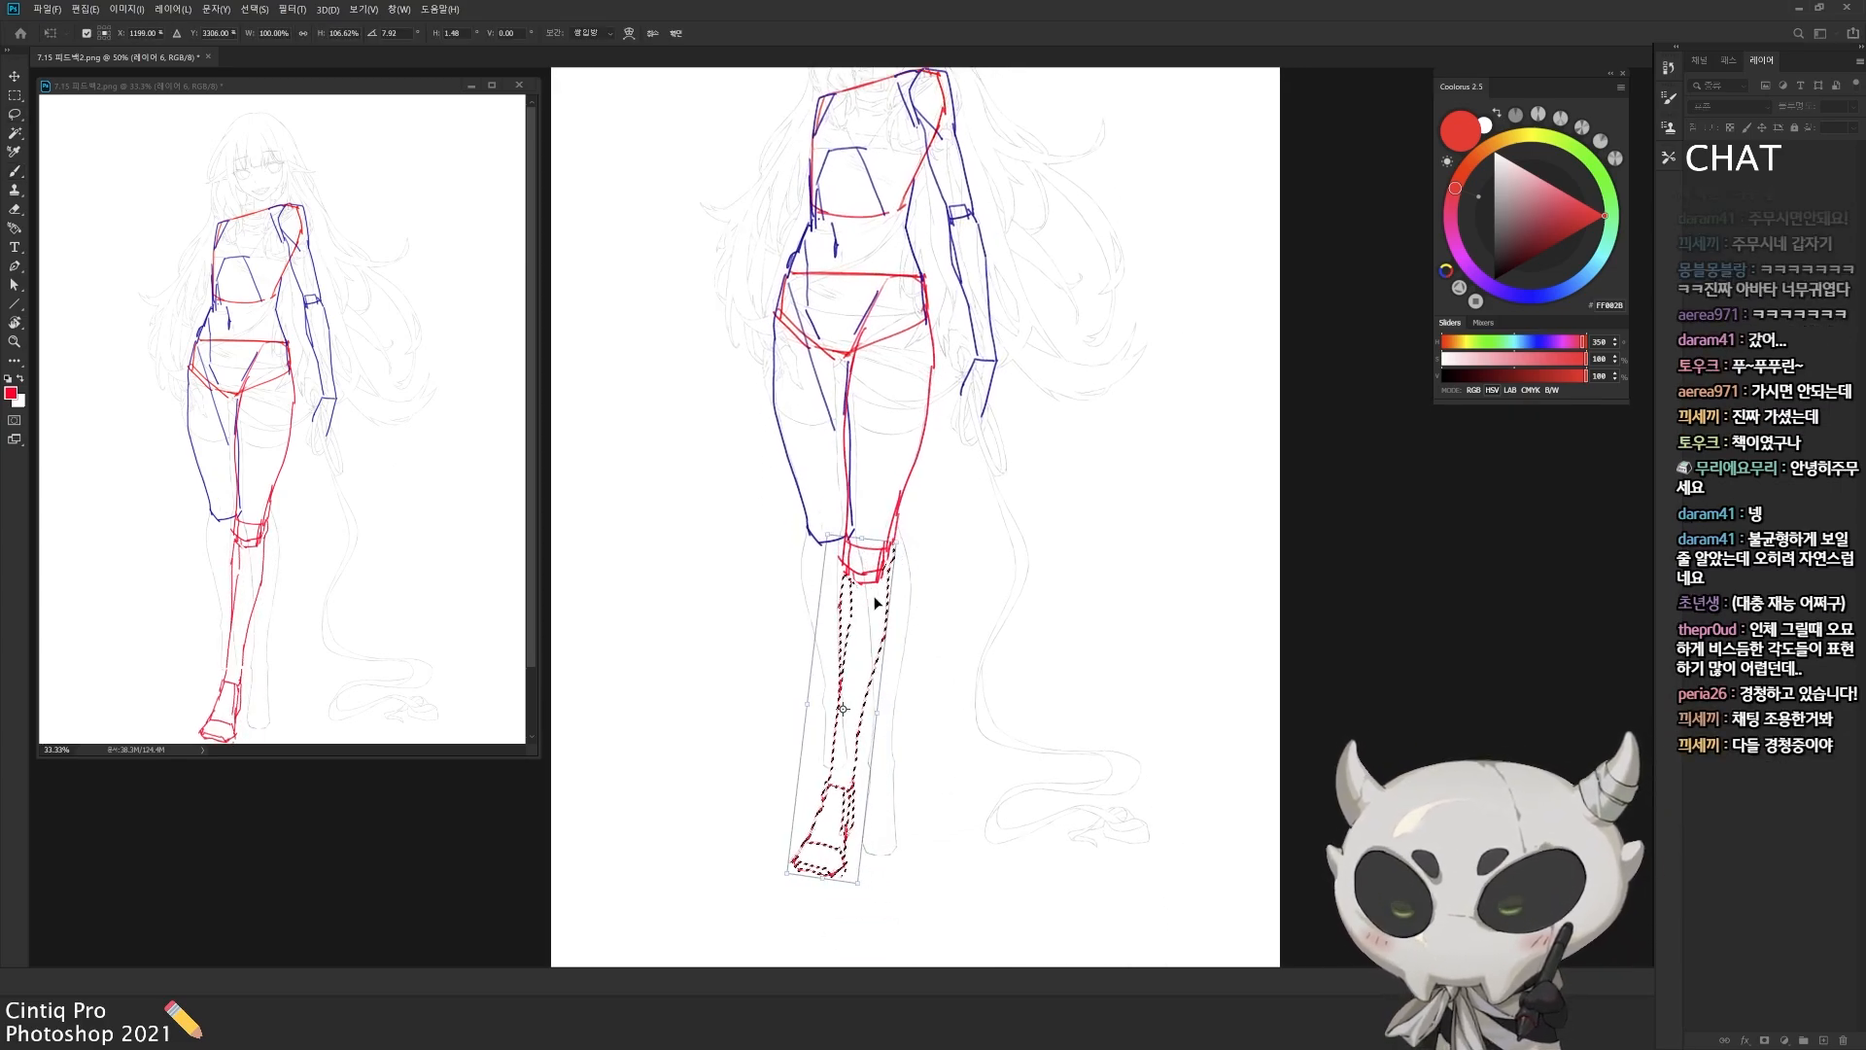
{"action": "key", "text": "Return"}
{"action": "key", "text": "ctrl+d"}
Step: Erase the tilted shin and foot and redraw the front lower leg and foot in red
{"action": "key", "text": "e"}
{"action": "left_click_drag", "start_coordinate": [847, 799], "coordinate": [799, 857]}
{"action": "key", "text": "b"}
{"action": "left_click_drag", "start_coordinate": [834, 747], "coordinate": [826, 804]}
{"action": "left_click_drag", "start_coordinate": [847, 641], "coordinate": [832, 780]}
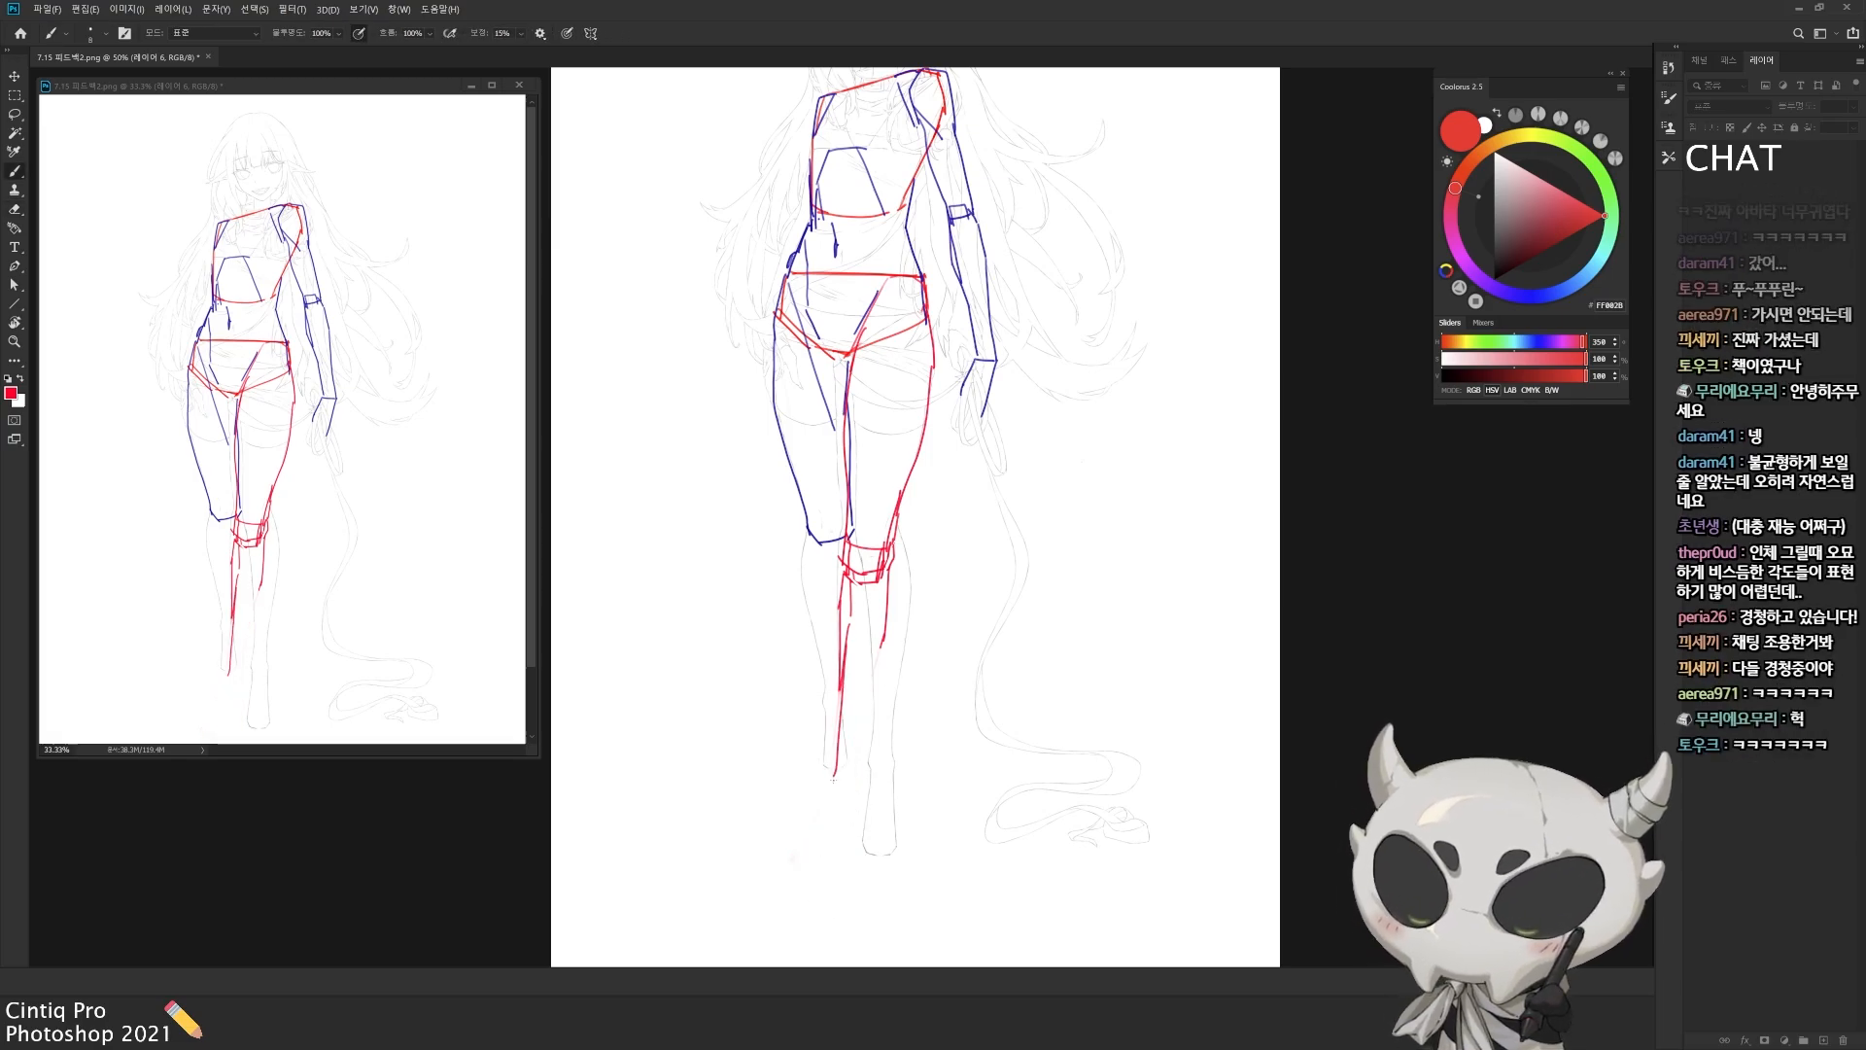
{"action": "key", "text": "ctrl+minus"}
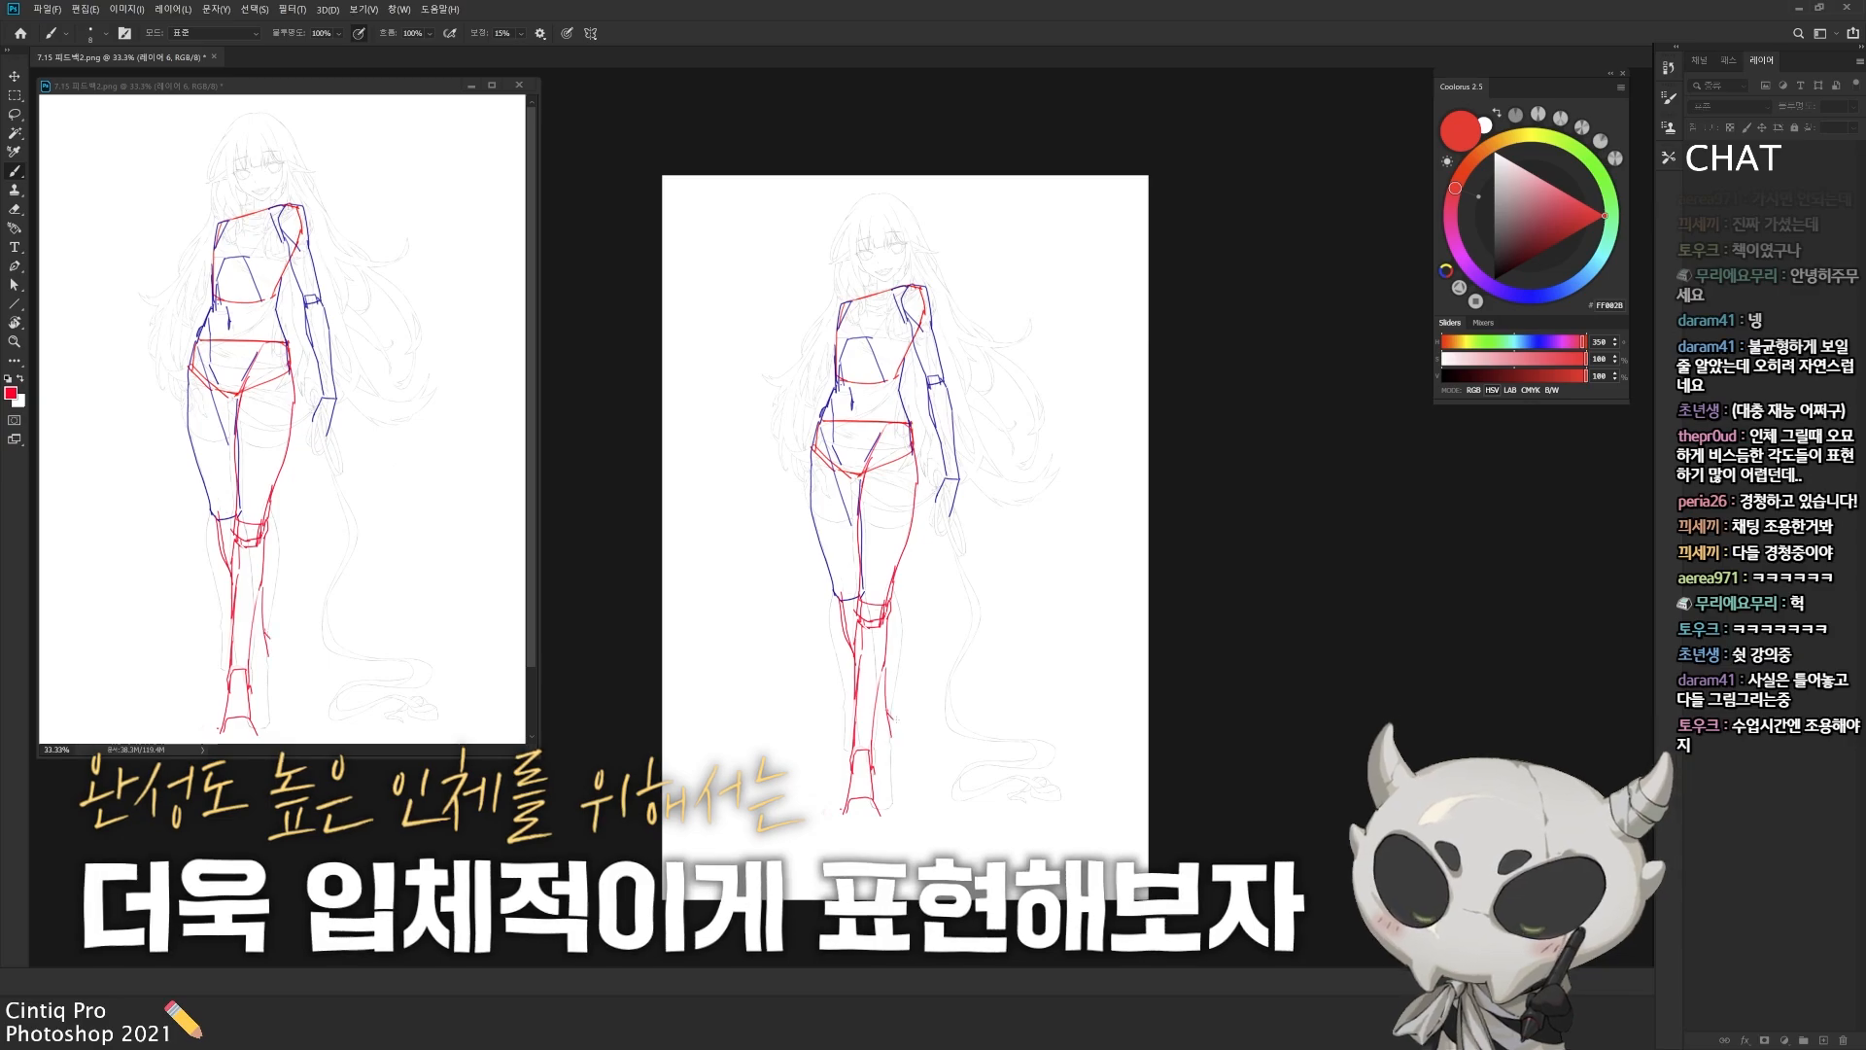
Step: Add red centre lines on the torso and an upper-arm line, and rework the blue leg's knee in red
{"action": "key", "text": "ctrl+plus"}
{"action": "left_click_drag", "start_coordinate": [851, 318], "coordinate": [883, 344]}
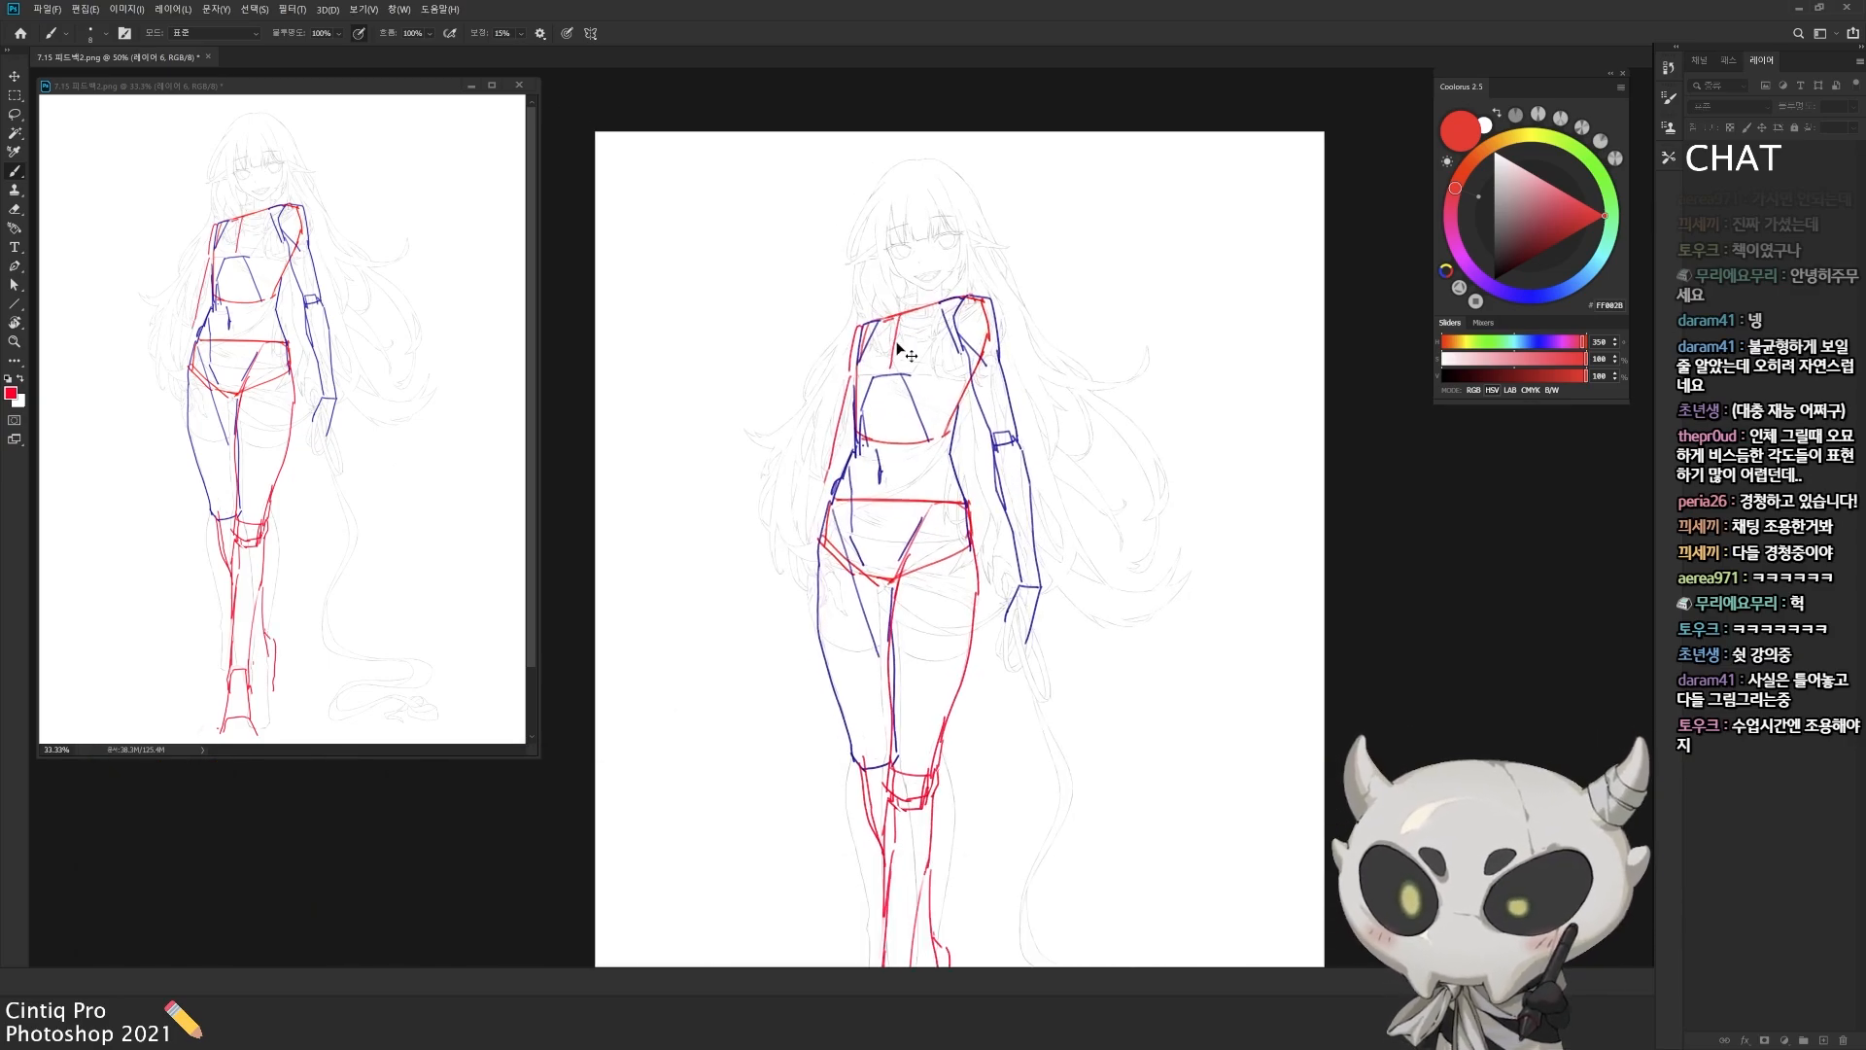
{"action": "left_click_drag", "start_coordinate": [915, 496], "coordinate": [863, 315]}
{"action": "key", "text": "e"}
{"action": "left_click_drag", "start_coordinate": [897, 842], "coordinate": [879, 688]}
{"action": "left_click_drag", "start_coordinate": [821, 661], "coordinate": [809, 591]}
{"action": "key", "text": "b"}
{"action": "left_click_drag", "start_coordinate": [810, 580], "coordinate": [833, 609]}
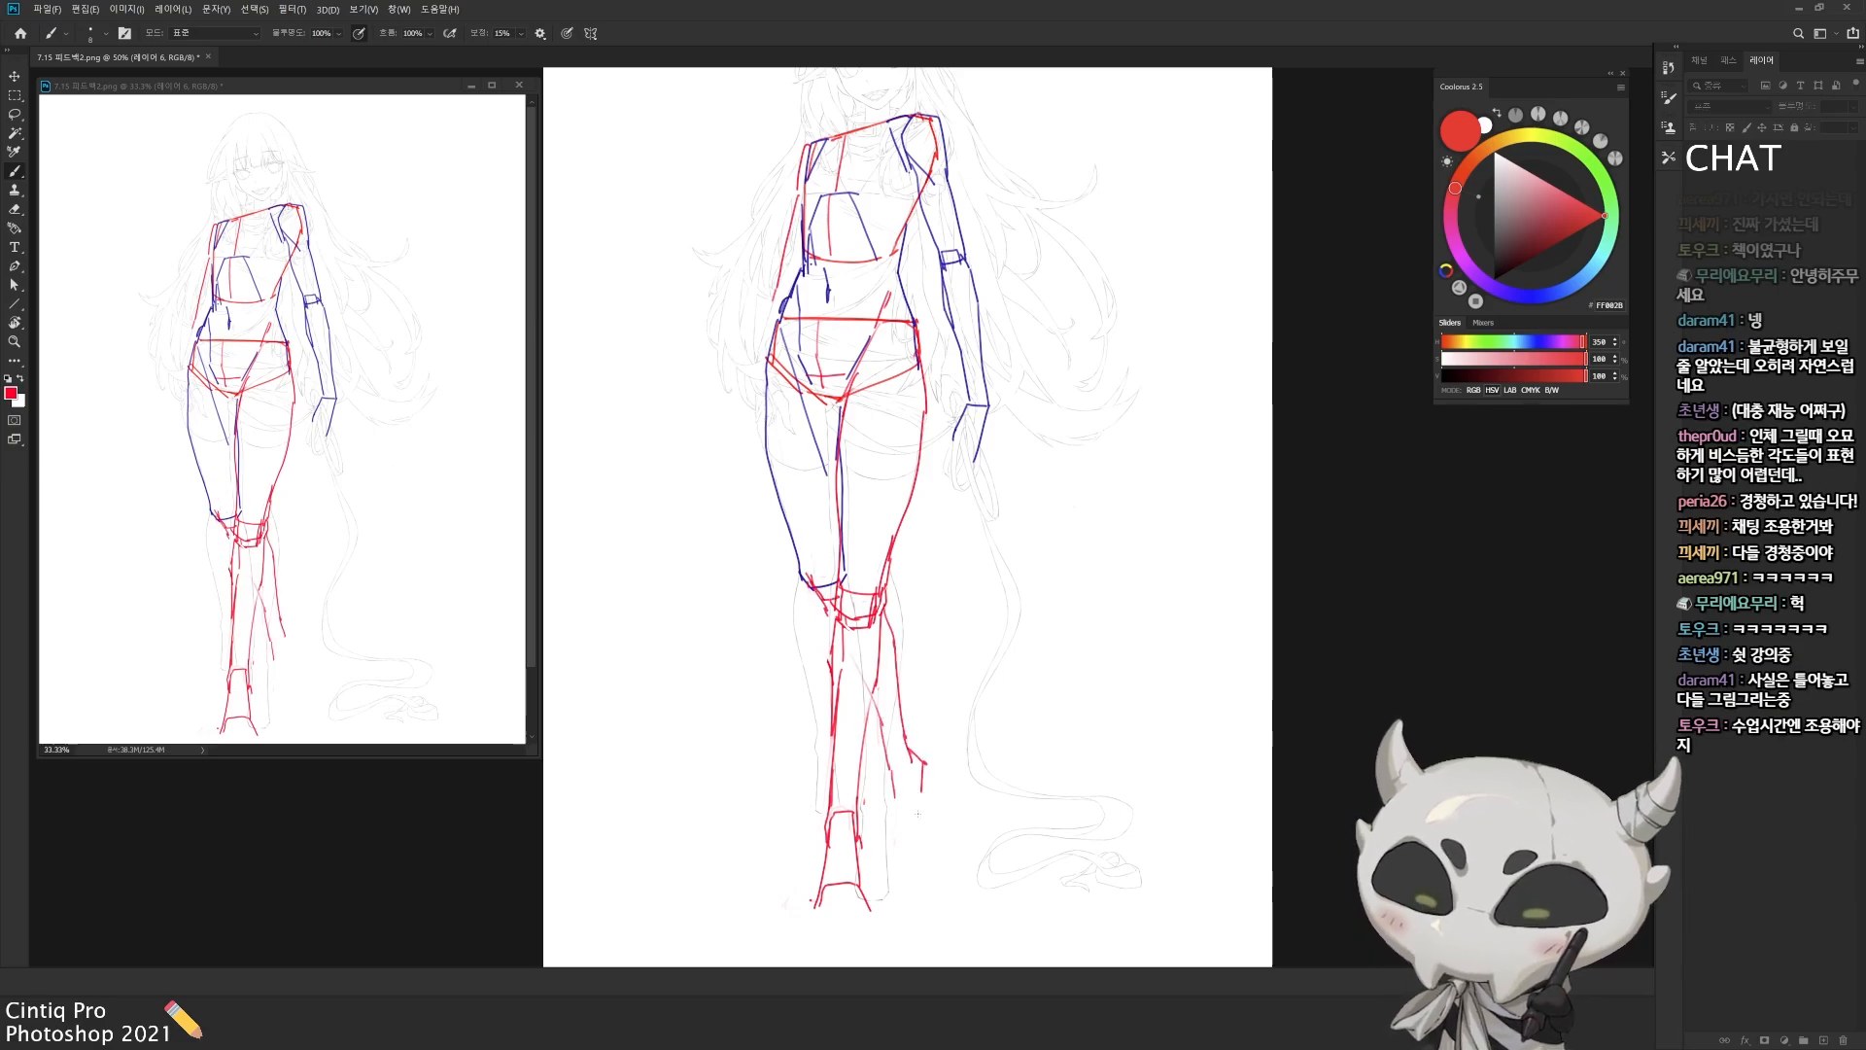
Step: Rework the rear lower leg, giving it a block-shaped foot, and close the front foot's toe line in red
{"action": "key", "text": "e"}
{"action": "key", "text": "b"}
{"action": "mouse_move", "coordinate": [893, 843]}
{"action": "left_mouse_down"}
{"action": "mouse_move", "coordinate": [924, 763]}
{"action": "mouse_move", "coordinate": [891, 837]}
{"action": "left_mouse_up"}
{"action": "key", "text": "e"}
{"action": "mouse_move", "coordinate": [907, 746]}
{"action": "left_mouse_down"}
{"action": "mouse_move", "coordinate": [930, 777]}
{"action": "mouse_move", "coordinate": [924, 856]}
{"action": "left_mouse_up"}
{"action": "key", "text": "b"}
{"action": "left_click_drag", "start_coordinate": [922, 813], "coordinate": [924, 777]}
{"action": "left_click_drag", "start_coordinate": [450, 687], "coordinate": [441, 687]}
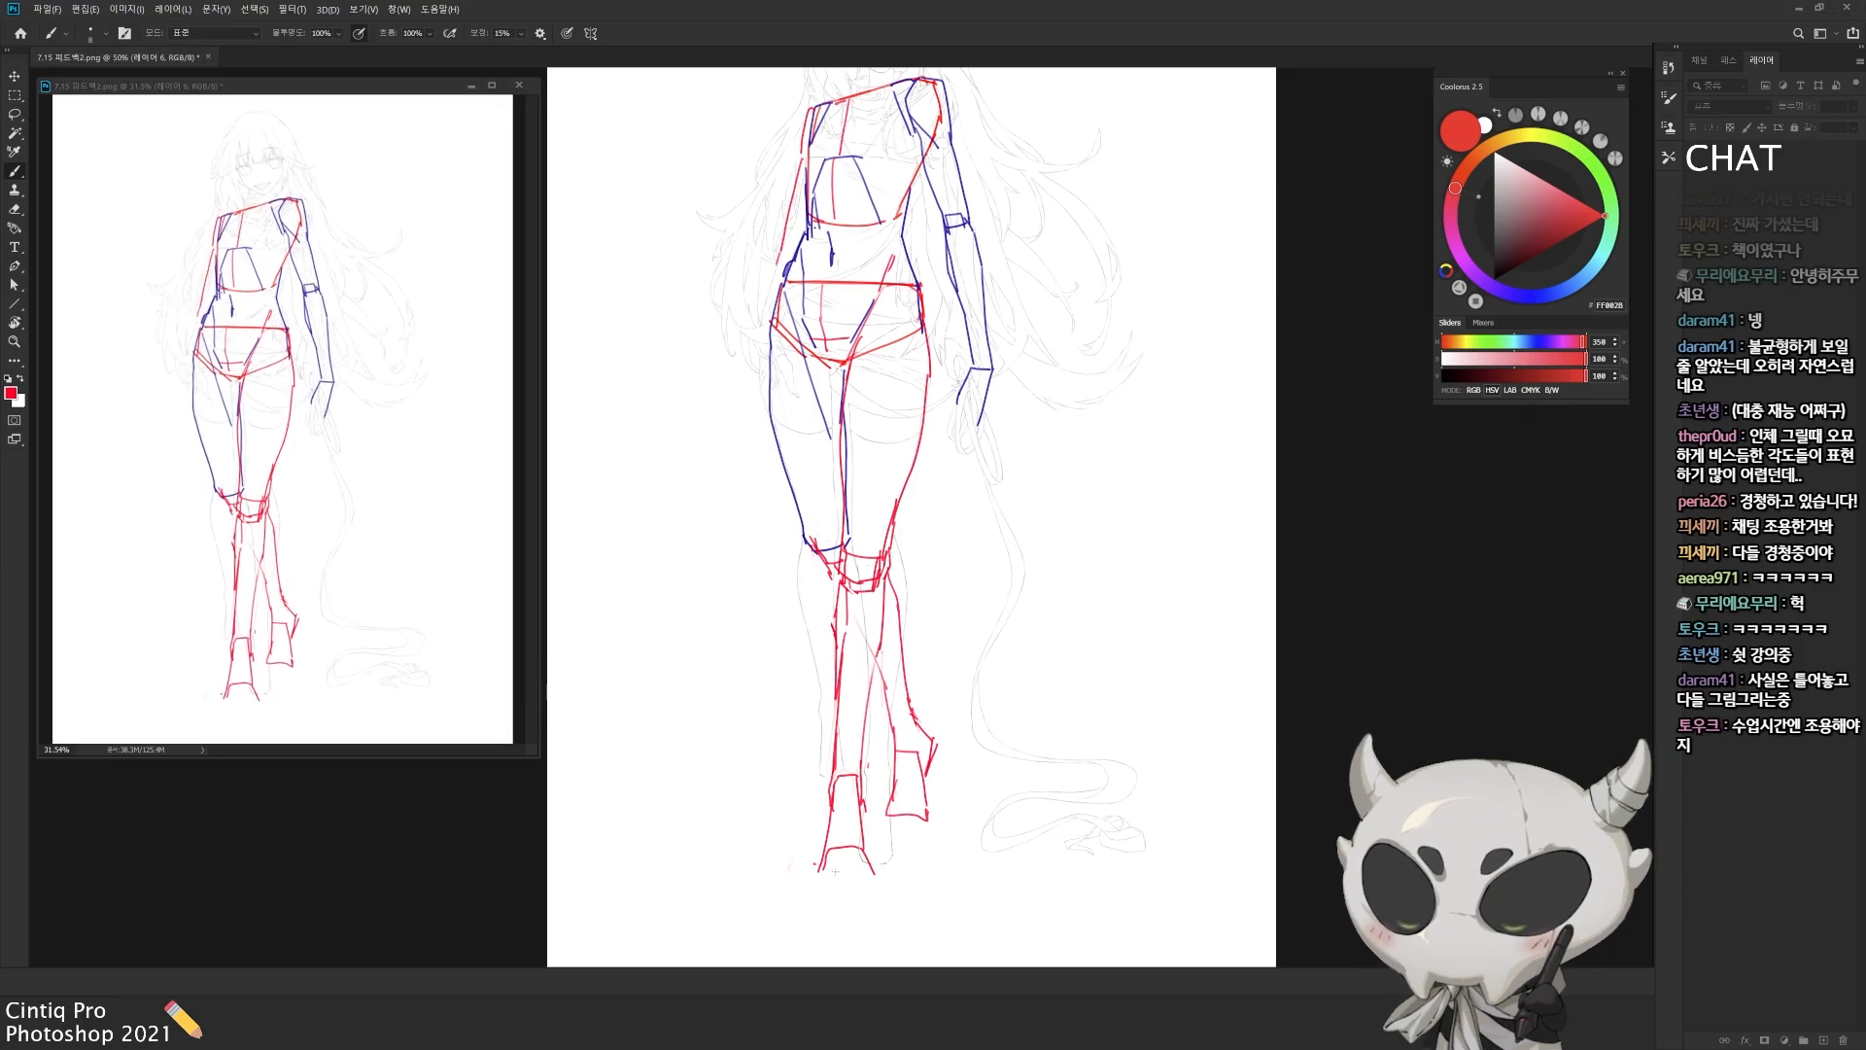
{"action": "left_click_drag", "start_coordinate": [817, 876], "coordinate": [871, 869]}
Step: Draw simplified red hands at the ends of both arms beside the hips
{"action": "left_click_drag", "start_coordinate": [865, 768], "coordinate": [877, 853]}
{"action": "left_click_drag", "start_coordinate": [874, 438], "coordinate": [884, 550]}
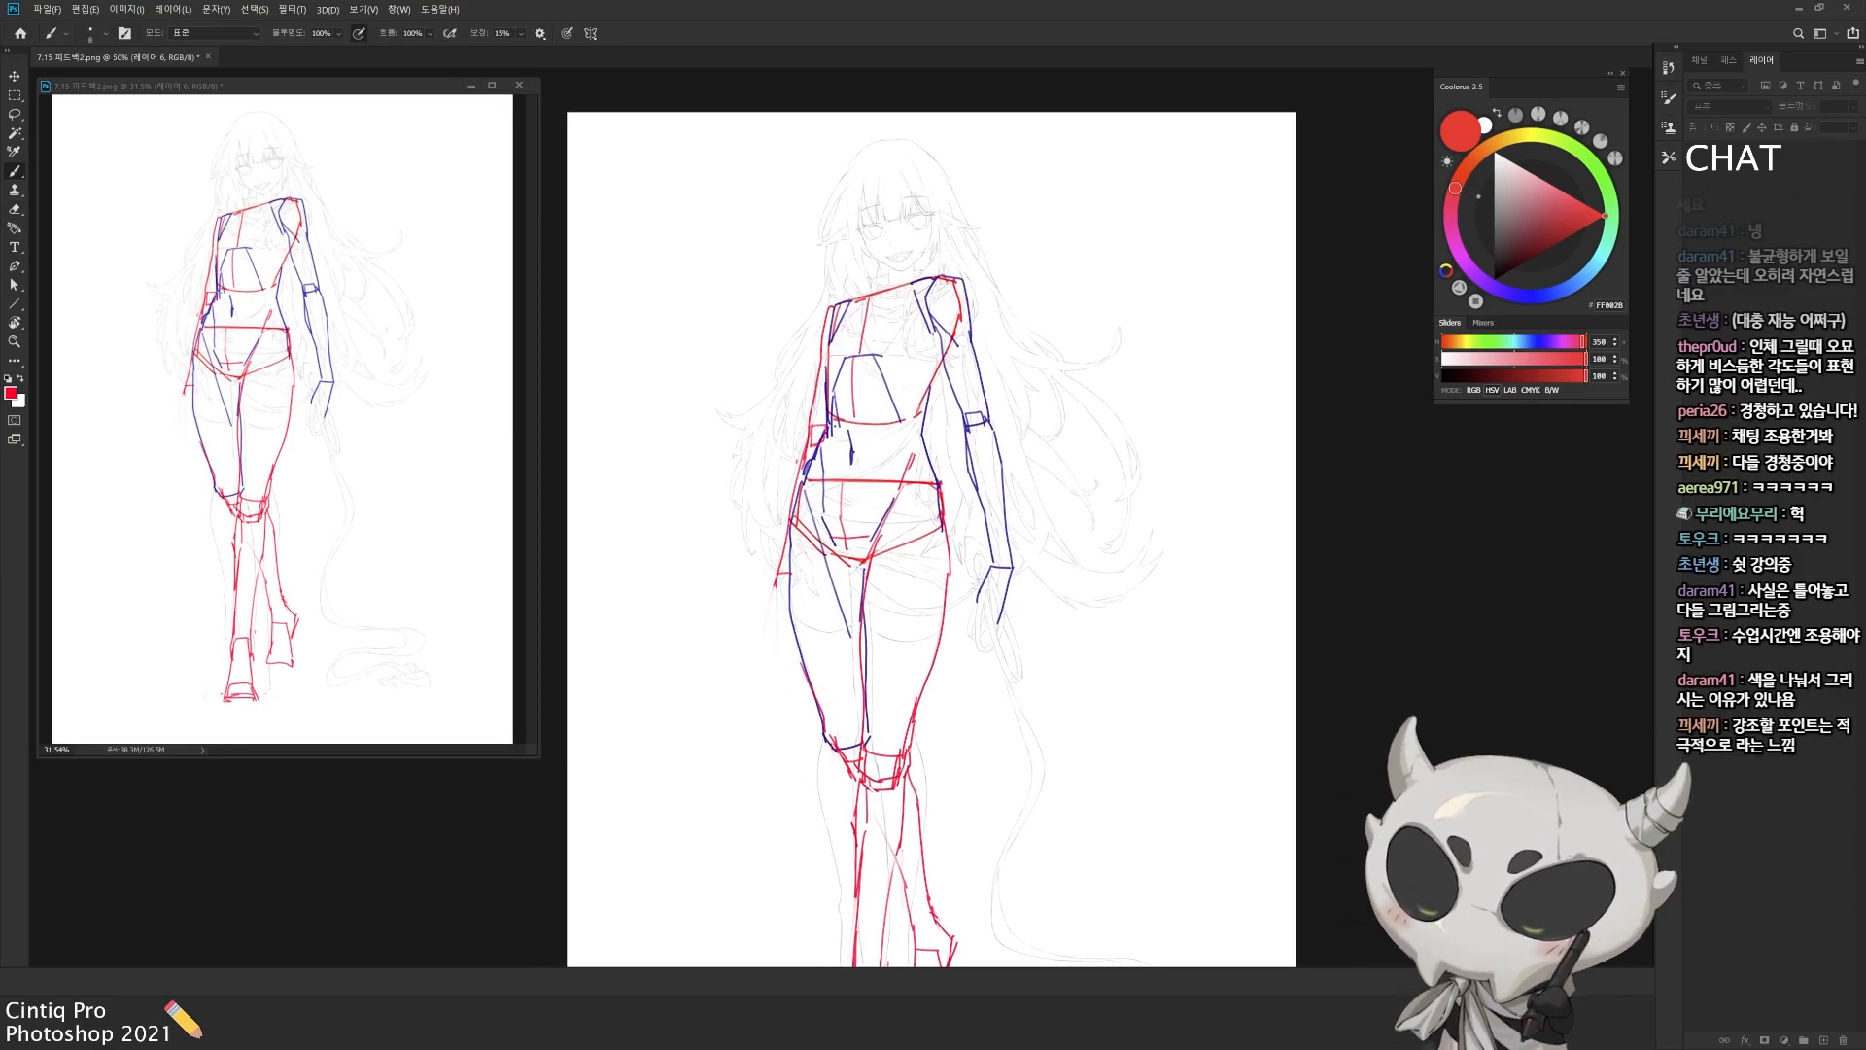
{"action": "left_click_drag", "start_coordinate": [778, 573], "coordinate": [790, 637]}
{"action": "left_click_drag", "start_coordinate": [976, 579], "coordinate": [997, 628]}
{"action": "scroll", "coordinate": [1016, 671], "scroll_direction": "down", "scroll_amount": 1}
Step: Create a new layer for the head and switch the brush to a dark navy blue
{"action": "key", "text": "ctrl+shift+n"}
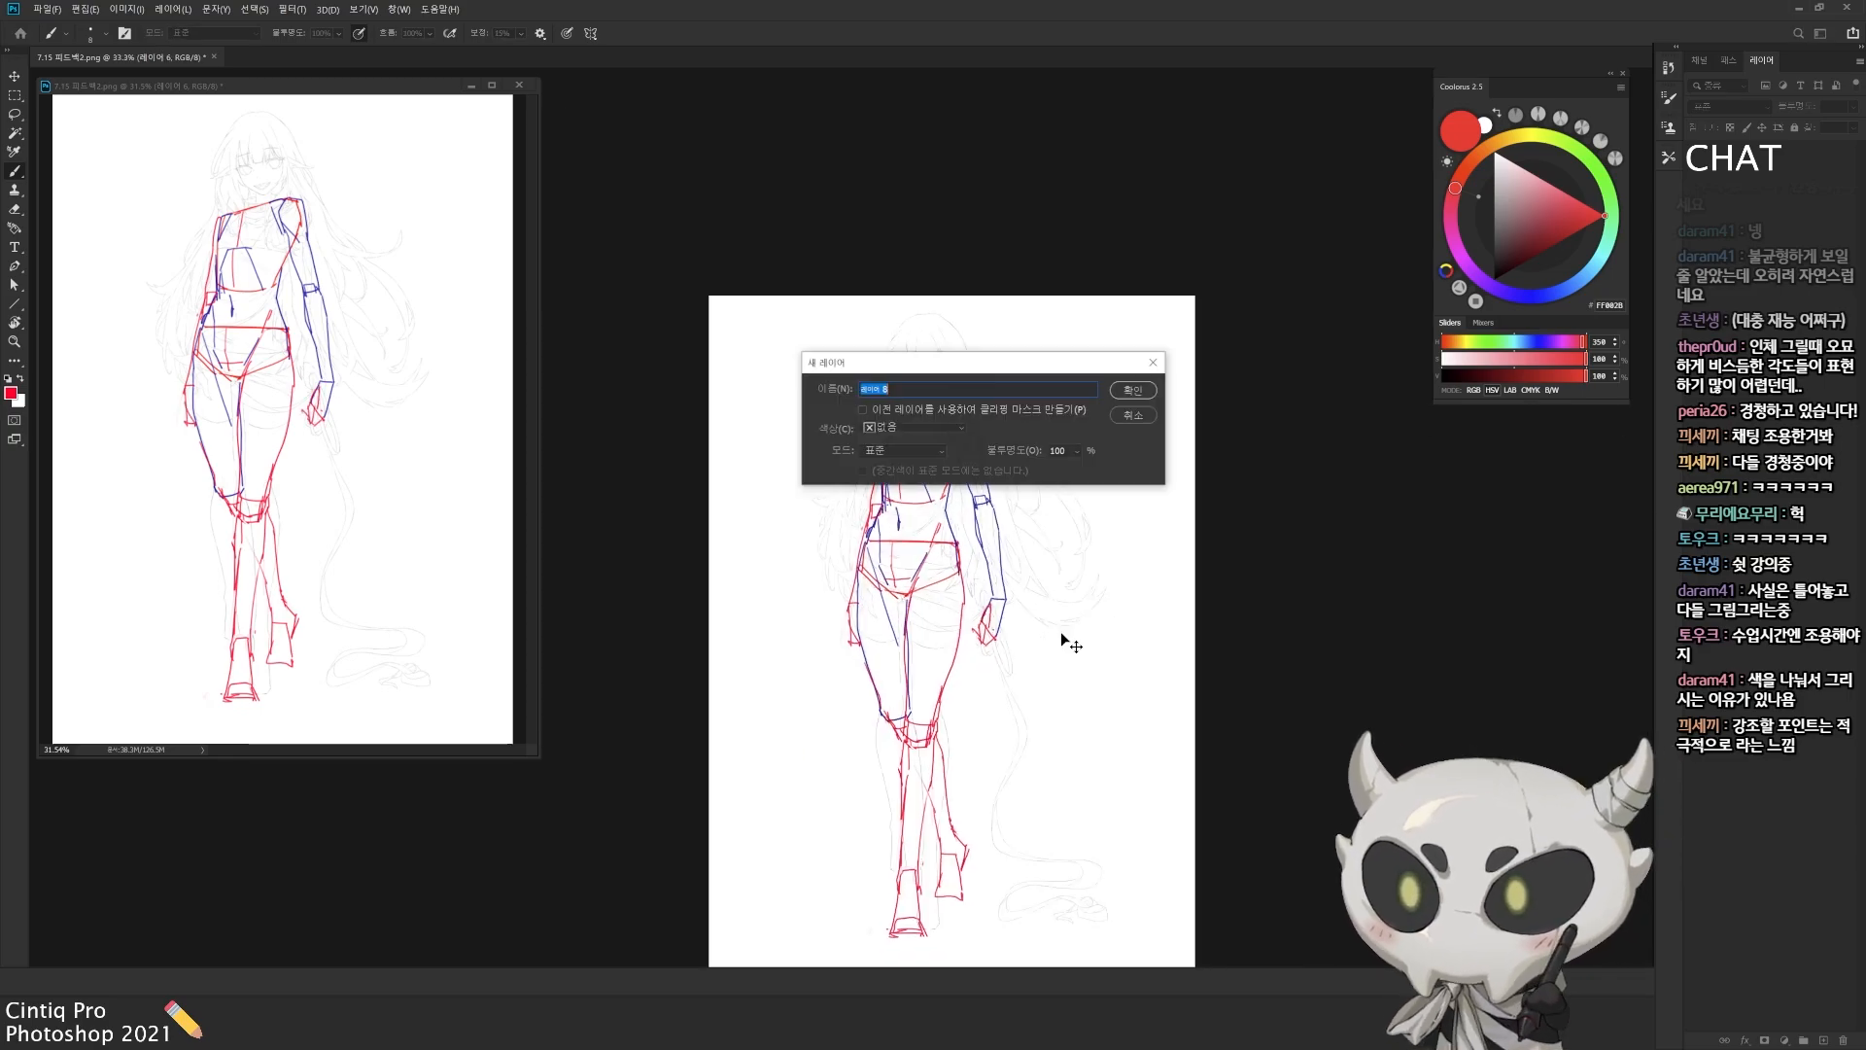
{"action": "key", "text": "Return"}
{"action": "scroll", "coordinate": [1005, 511], "scroll_direction": "up", "scroll_amount": 1}
{"action": "key", "text": "ctrl+shift+n"}
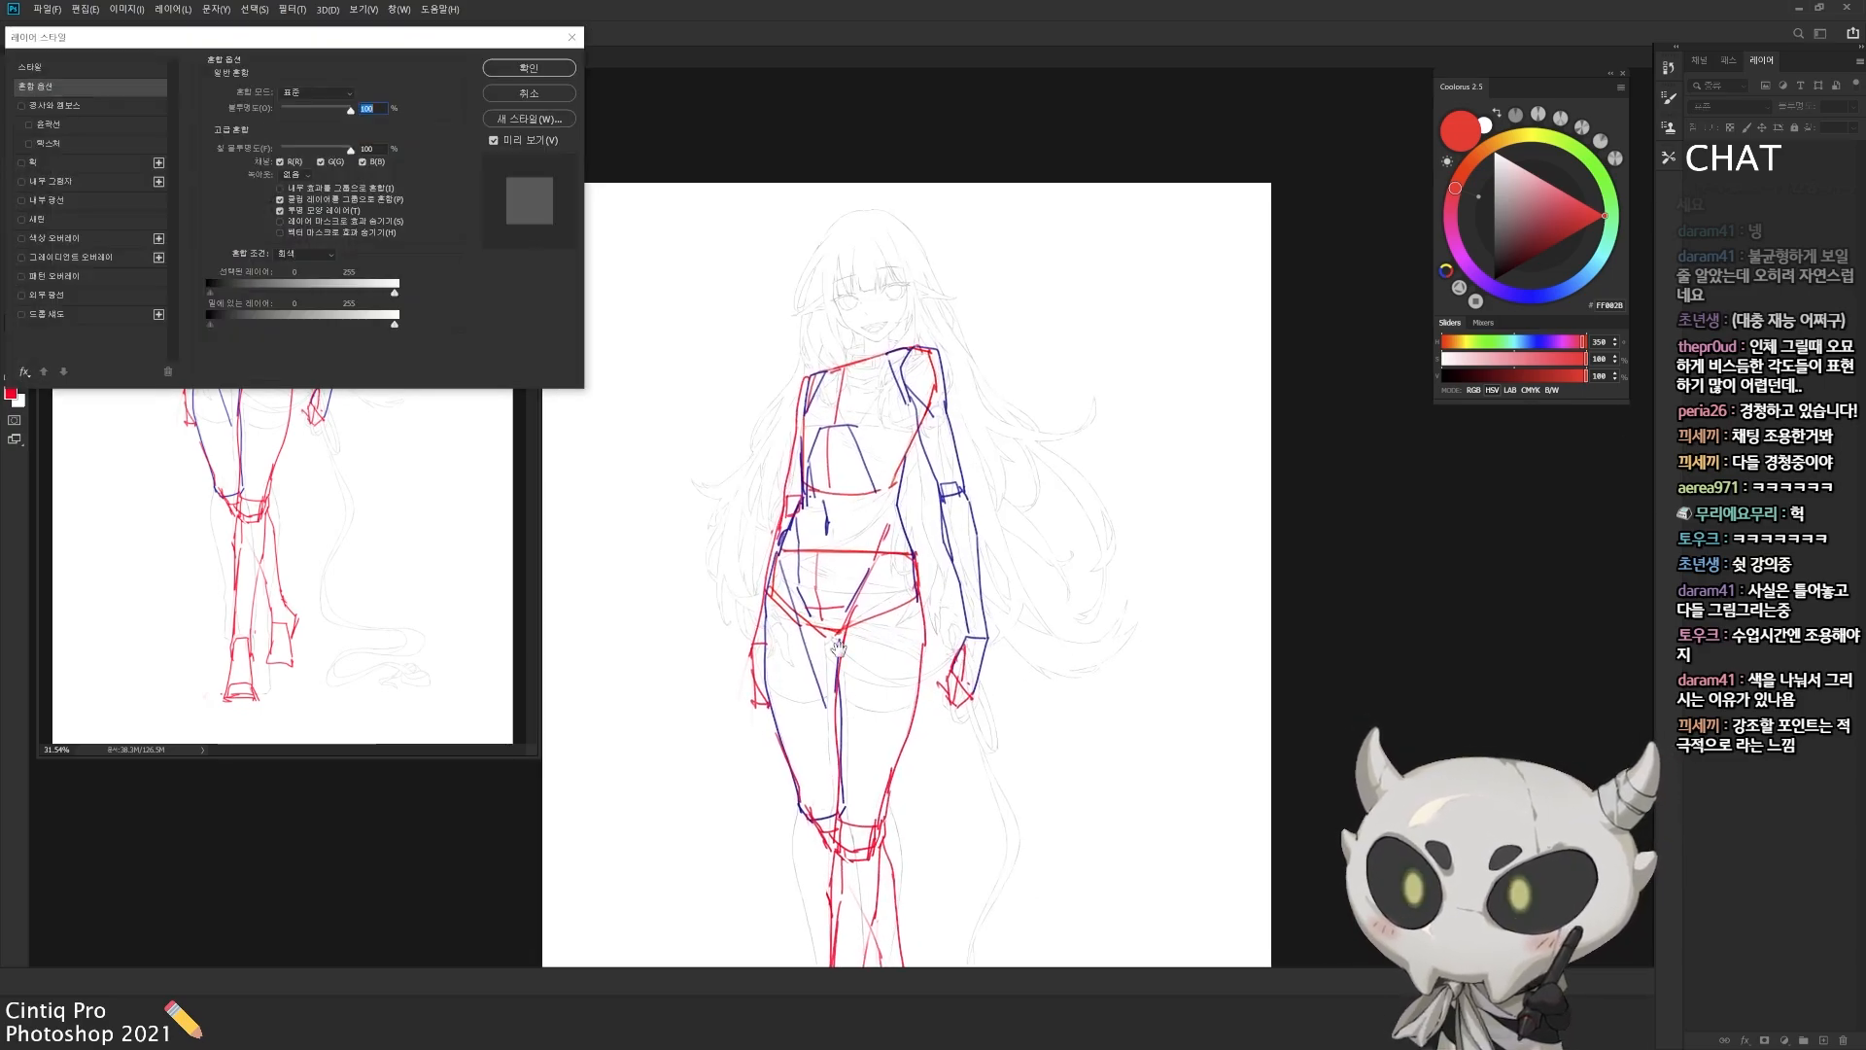
{"action": "key", "text": "Return"}
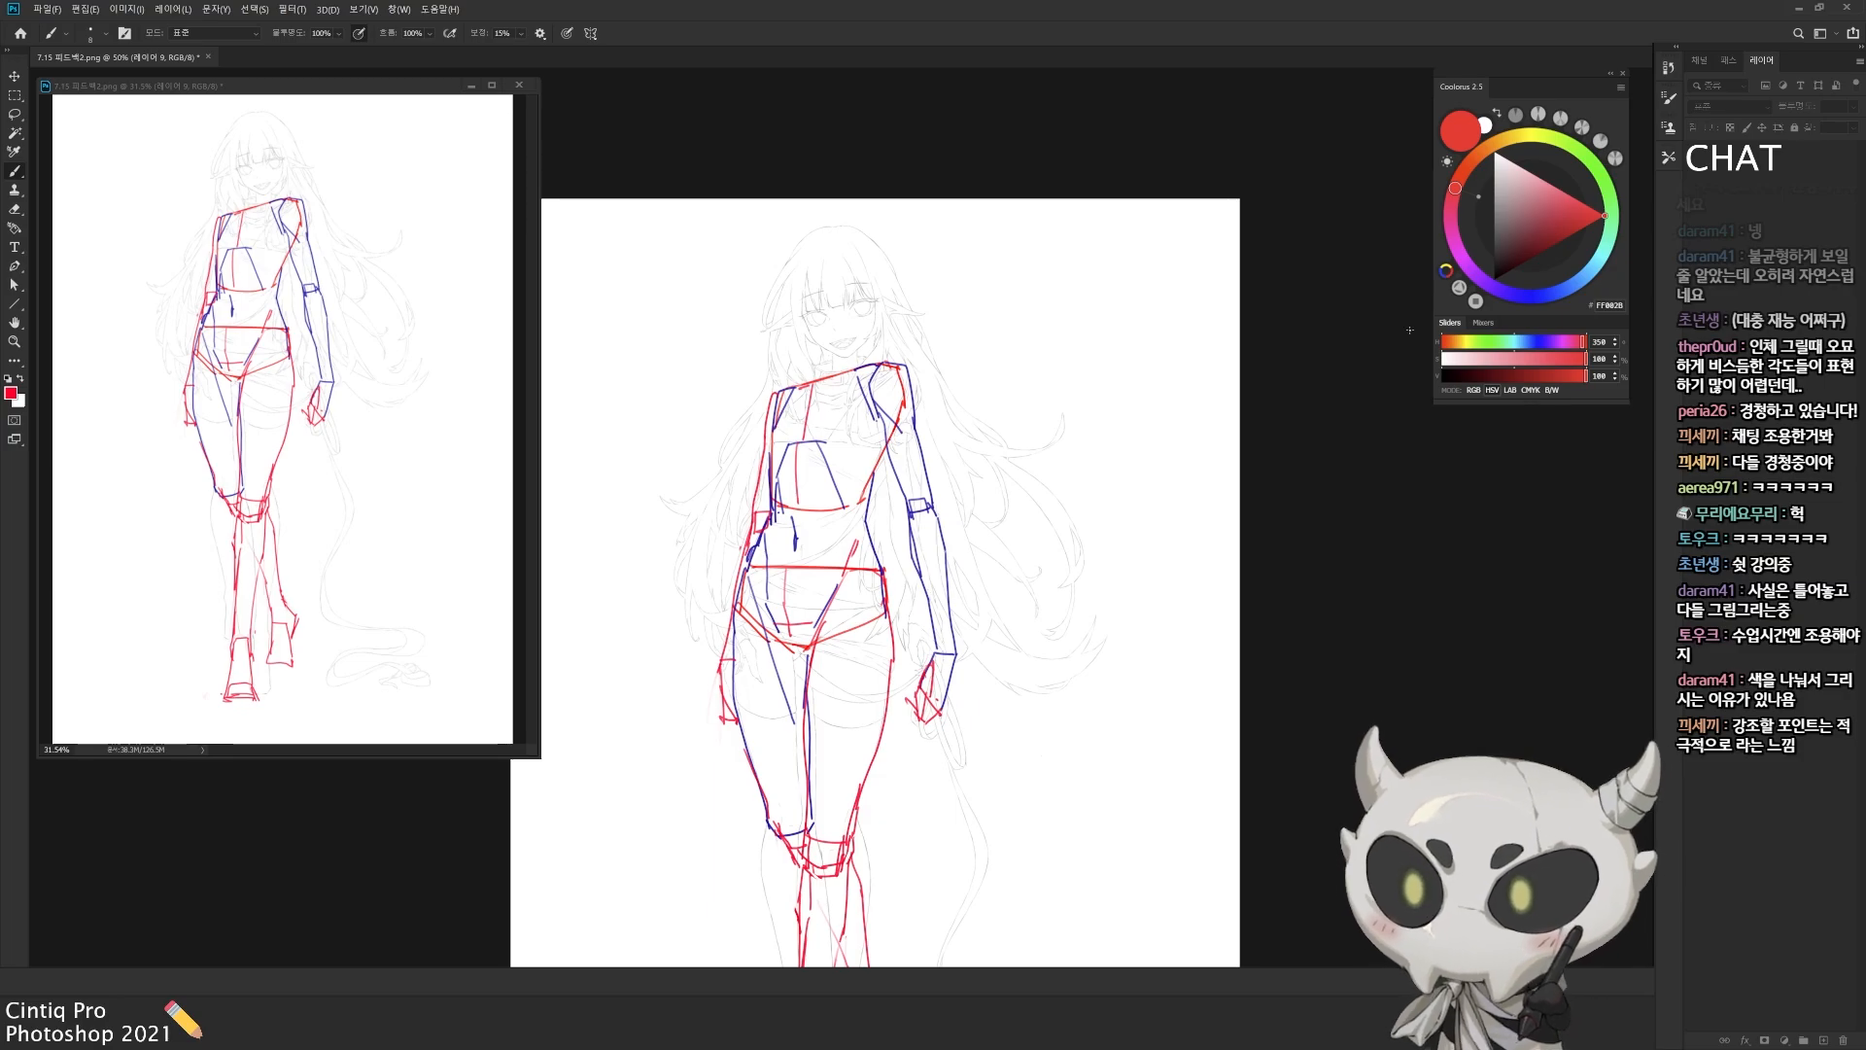
{"action": "left_click_drag", "start_coordinate": [1002, 687], "coordinate": [1008, 646]}
{"action": "left_click", "coordinate": [957, 634], "text": "alt"}
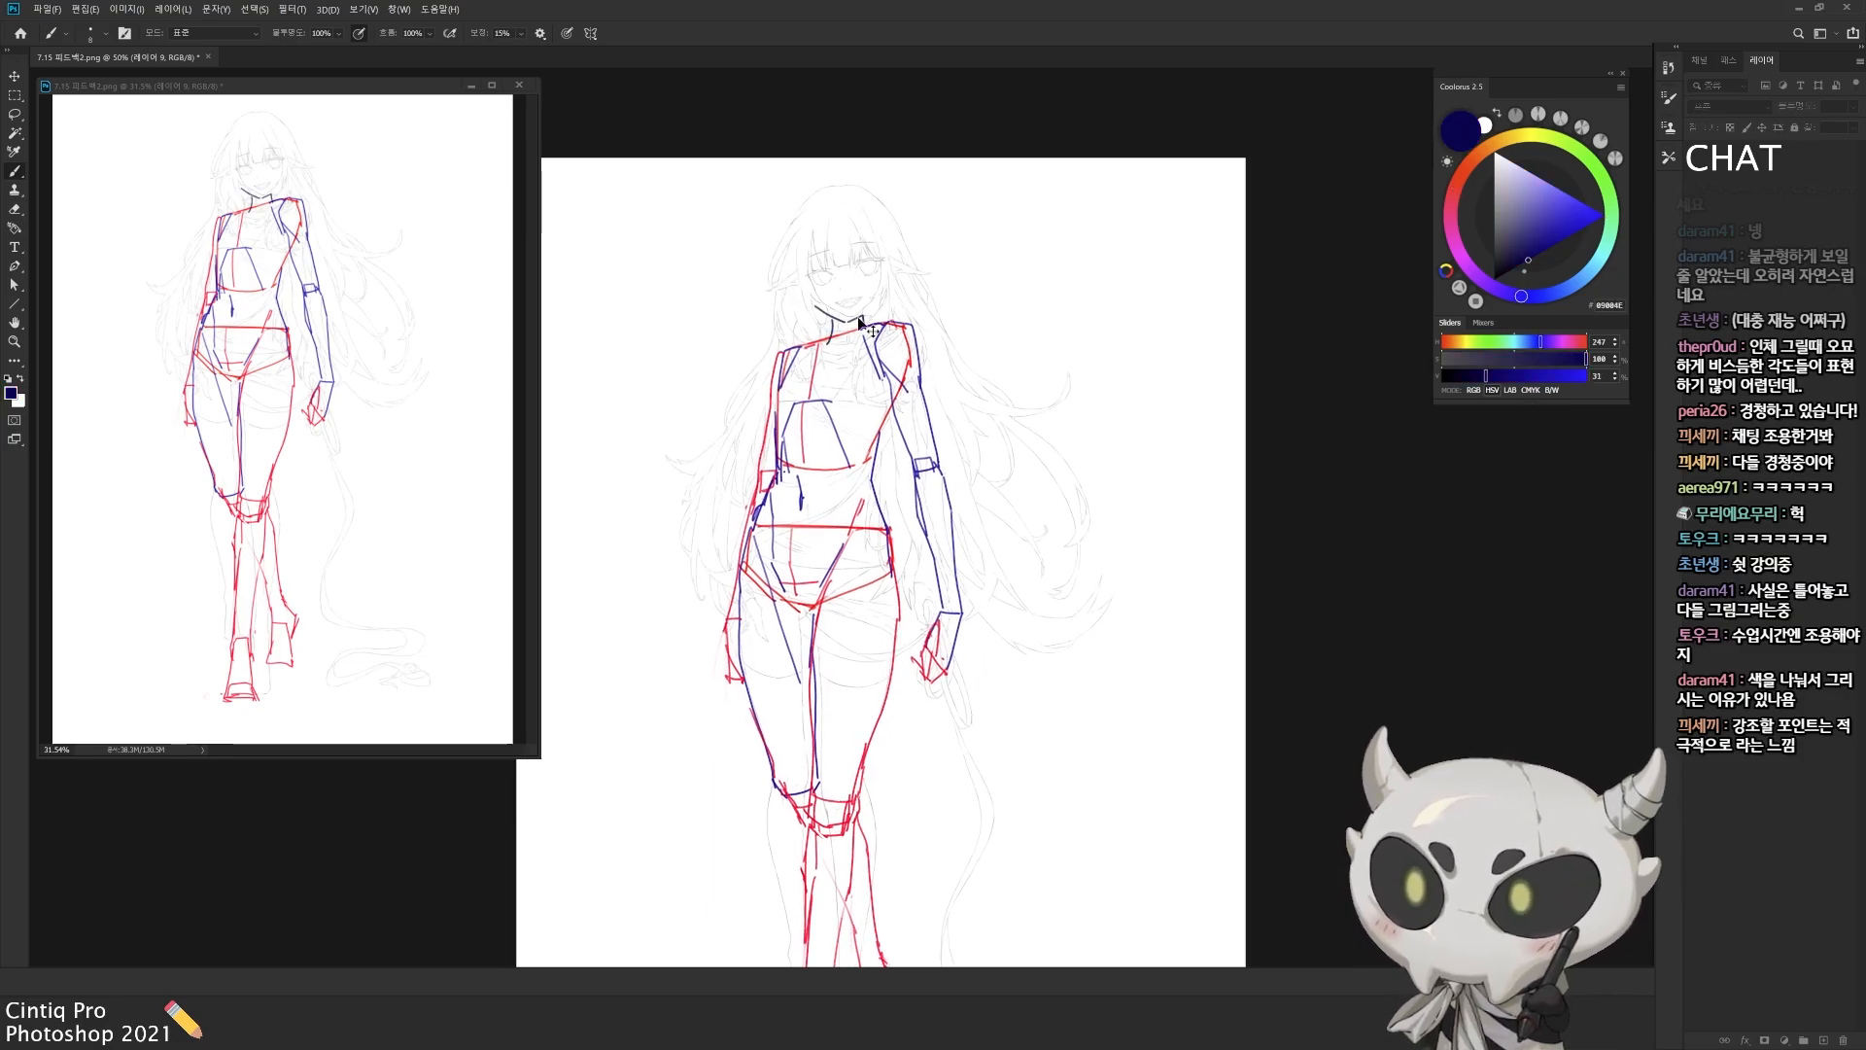
Step: Draw the neck, jaw, face sides and the face's vertical centre line in navy
{"action": "left_click_drag", "start_coordinate": [860, 324], "coordinate": [920, 250]}
{"action": "key", "text": "l"}
{"action": "key", "text": "ctrl+d"}
{"action": "key", "text": "b"}
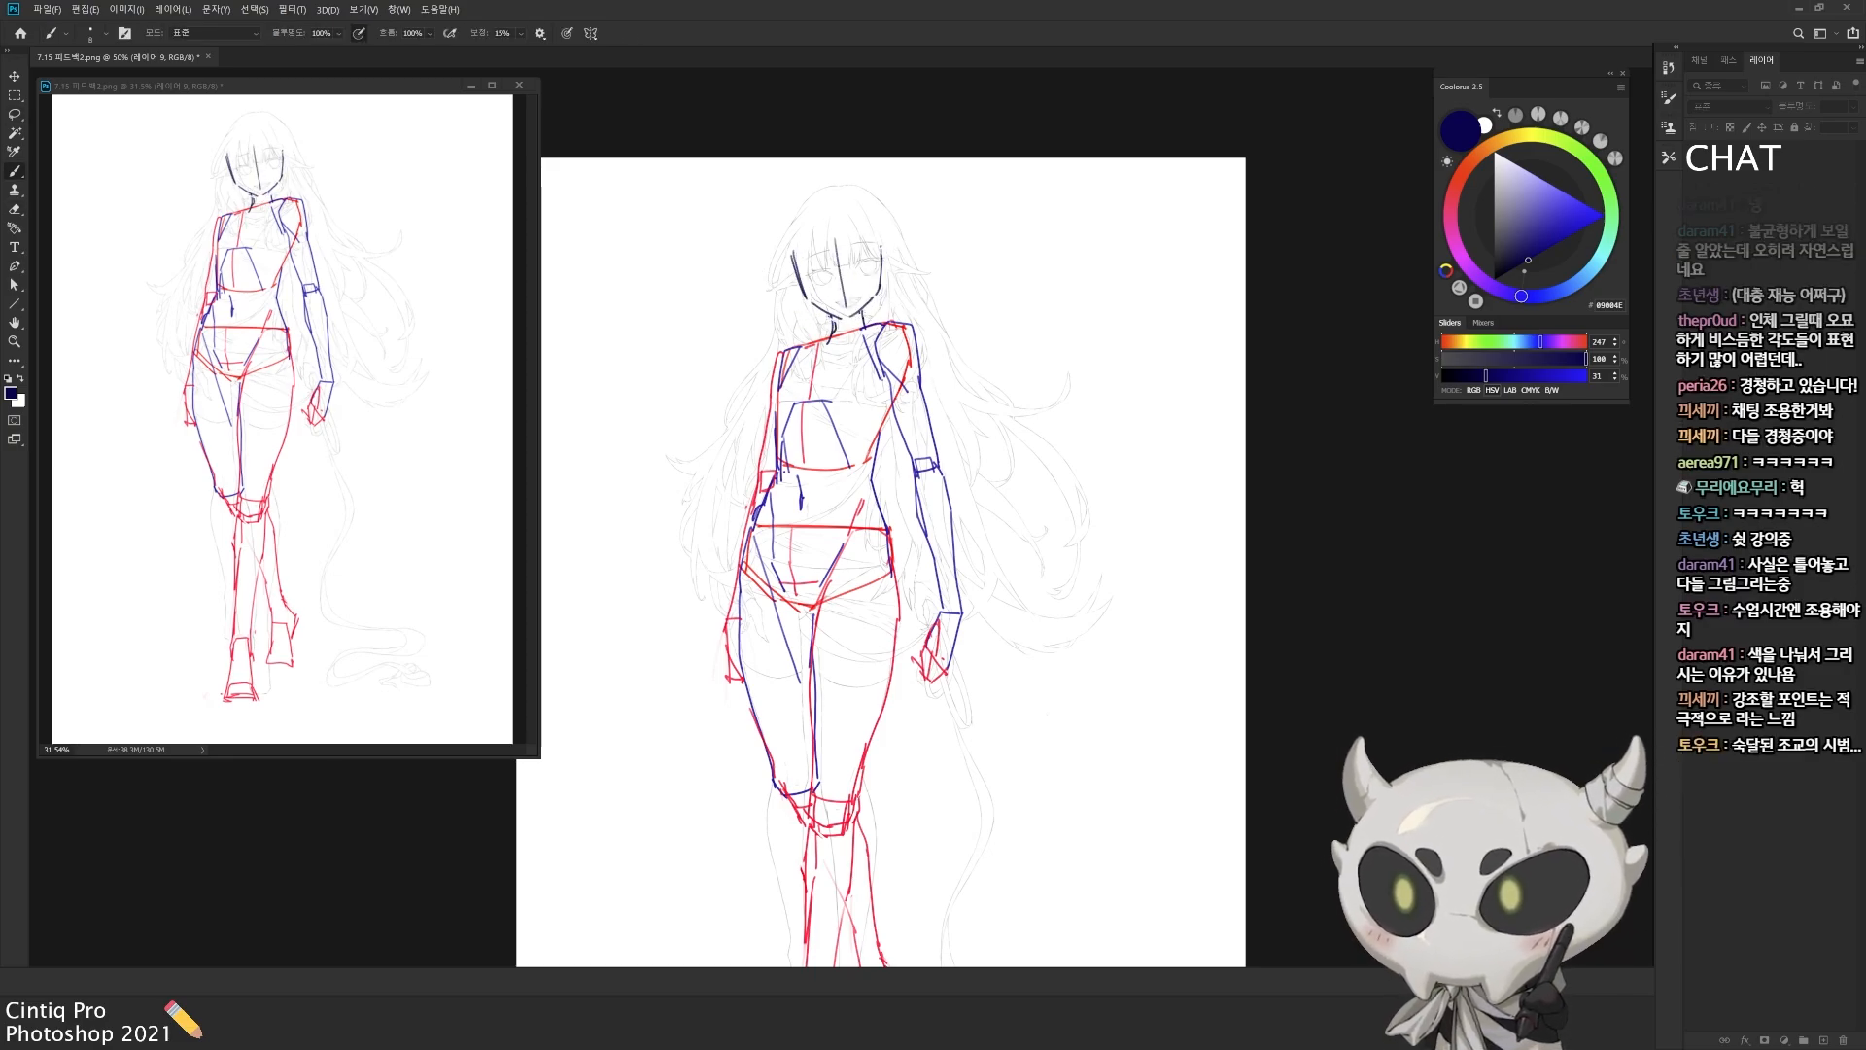
Step: Draw the horizontal eye line across the face and close the rounded skull outline in navy
{"action": "left_click_drag", "start_coordinate": [802, 216], "coordinate": [808, 209]}
{"action": "left_click_drag", "start_coordinate": [806, 272], "coordinate": [828, 274]}
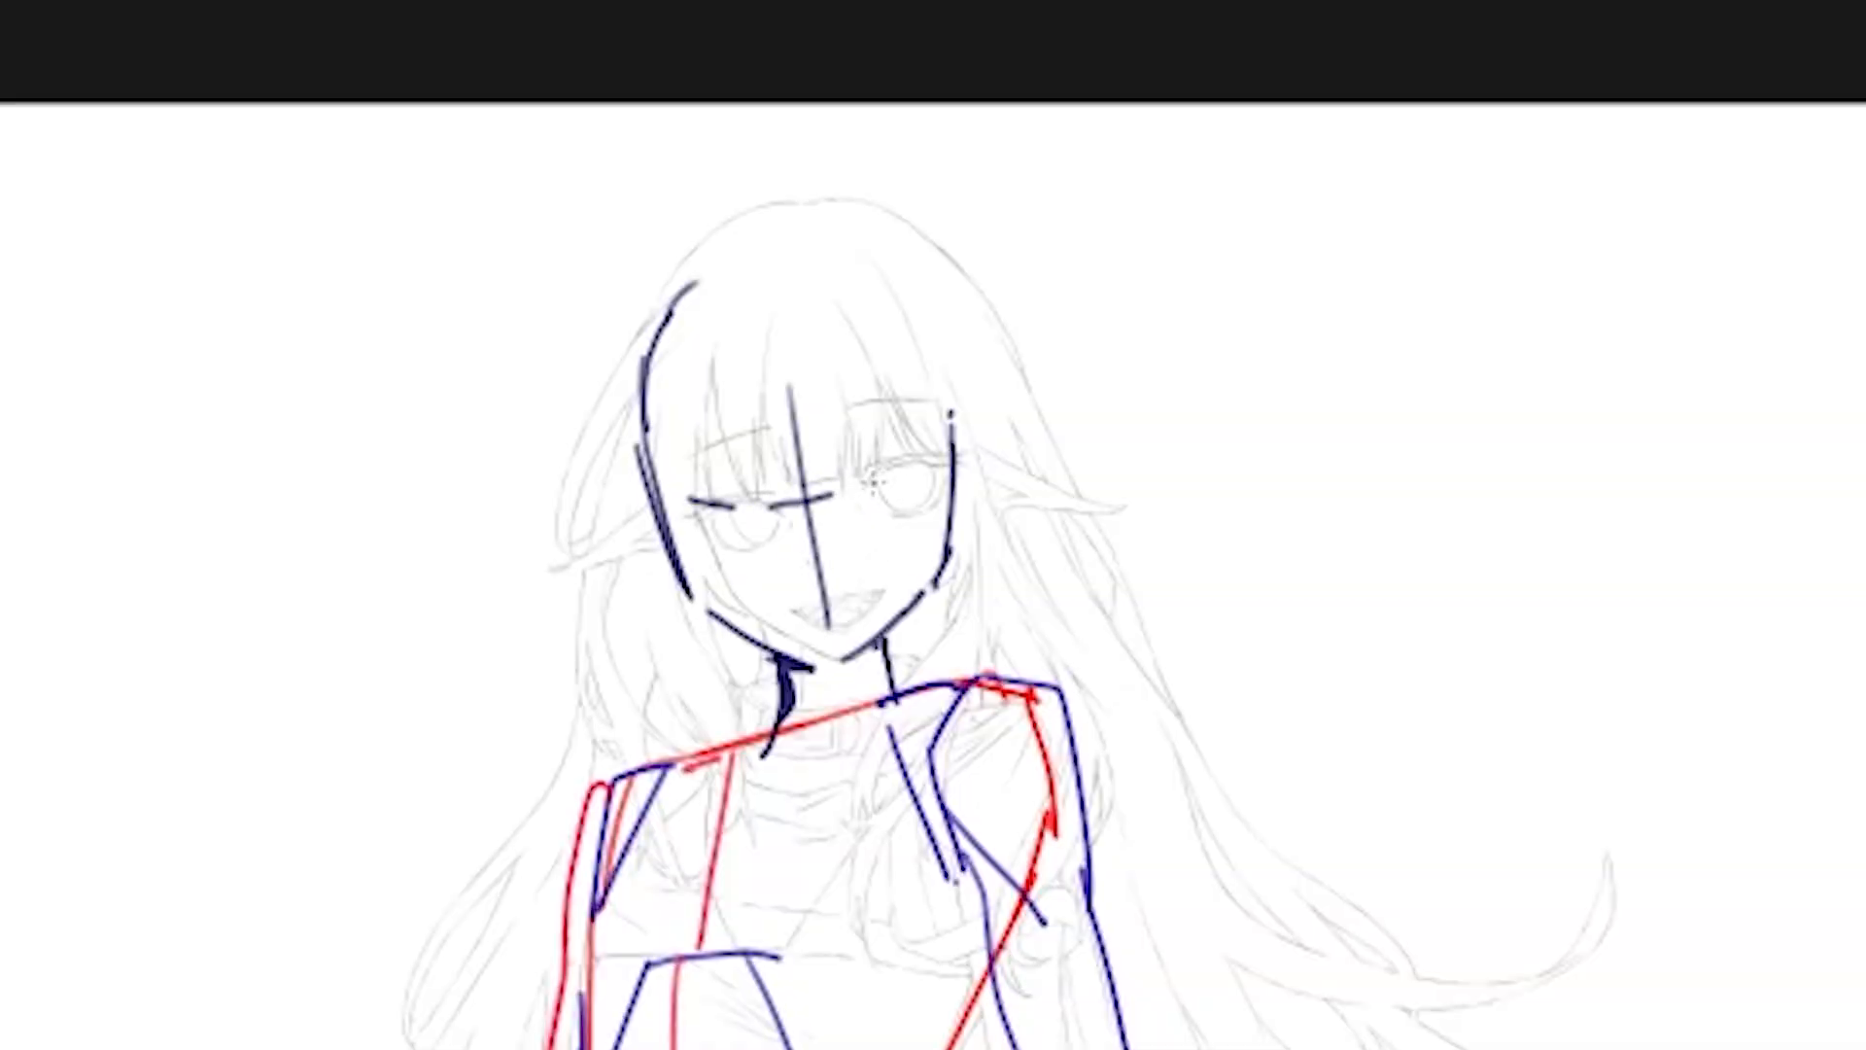
{"action": "left_click_drag", "start_coordinate": [853, 489], "coordinate": [925, 459]}
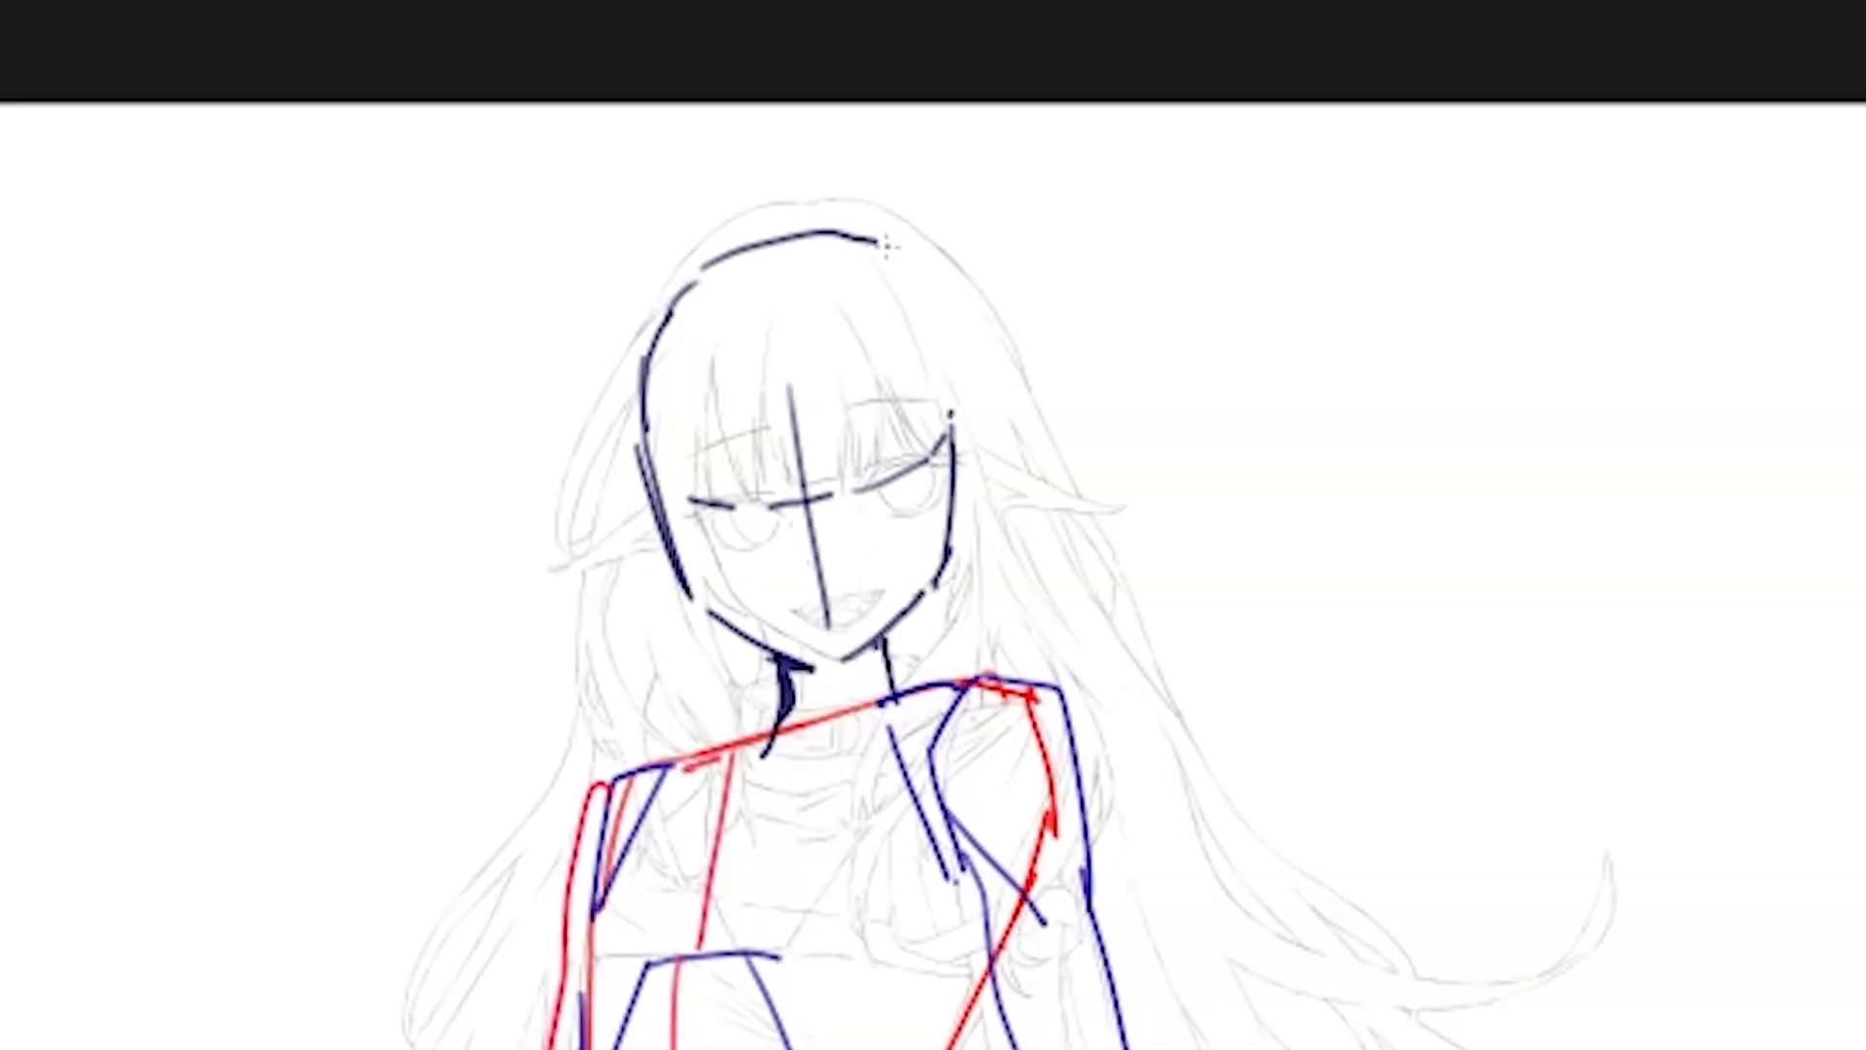
{"action": "key", "text": "ctrl+z"}
{"action": "mouse_move", "coordinate": [747, 261]}
{"action": "left_mouse_down"}
{"action": "mouse_move", "coordinate": [795, 254]}
{"action": "mouse_move", "coordinate": [911, 295]}
{"action": "left_mouse_up"}
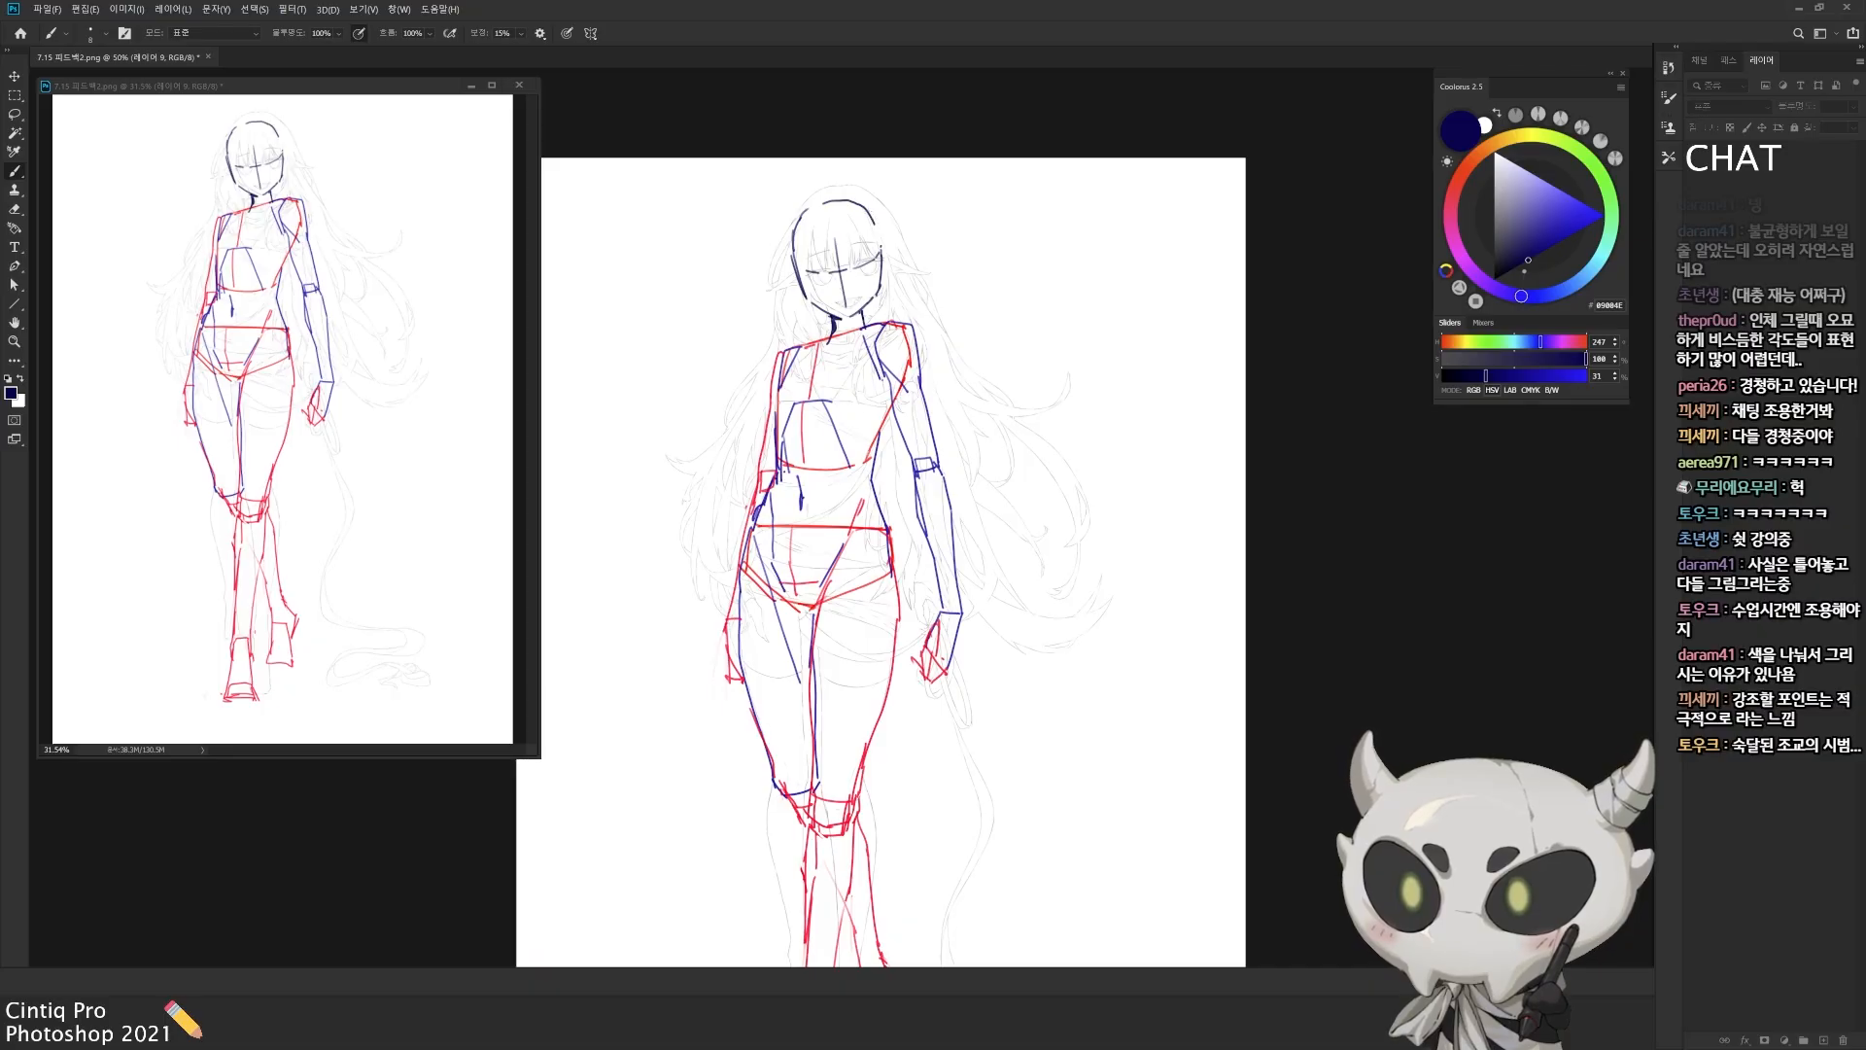
{"action": "left_click_drag", "start_coordinate": [863, 204], "coordinate": [882, 248]}
Step: Select the navy head construction and adjust its size and position above the neck with Free Transform
{"action": "left_click_drag", "start_coordinate": [842, 338], "coordinate": [895, 408]}
{"action": "key", "text": "l"}
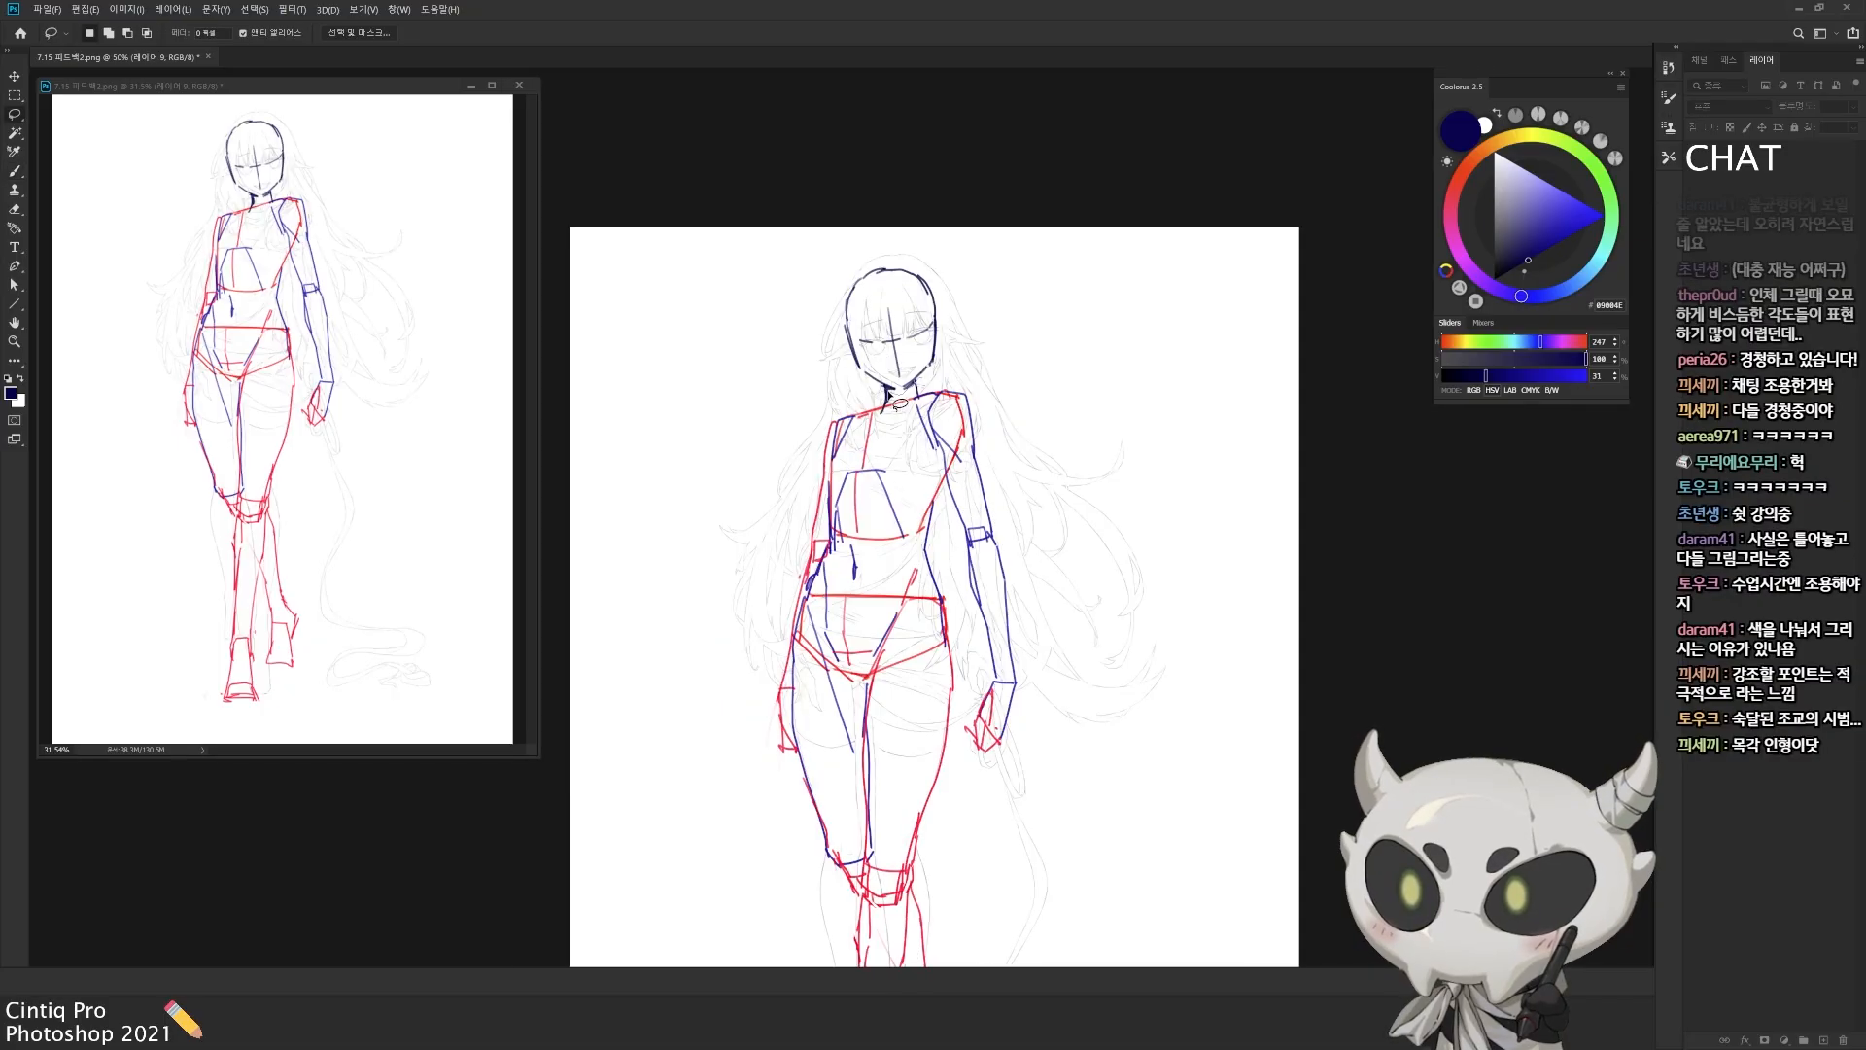
{"action": "key", "text": "ctrl+t"}
{"action": "left_click_drag", "start_coordinate": [892, 234], "coordinate": [892, 229]}
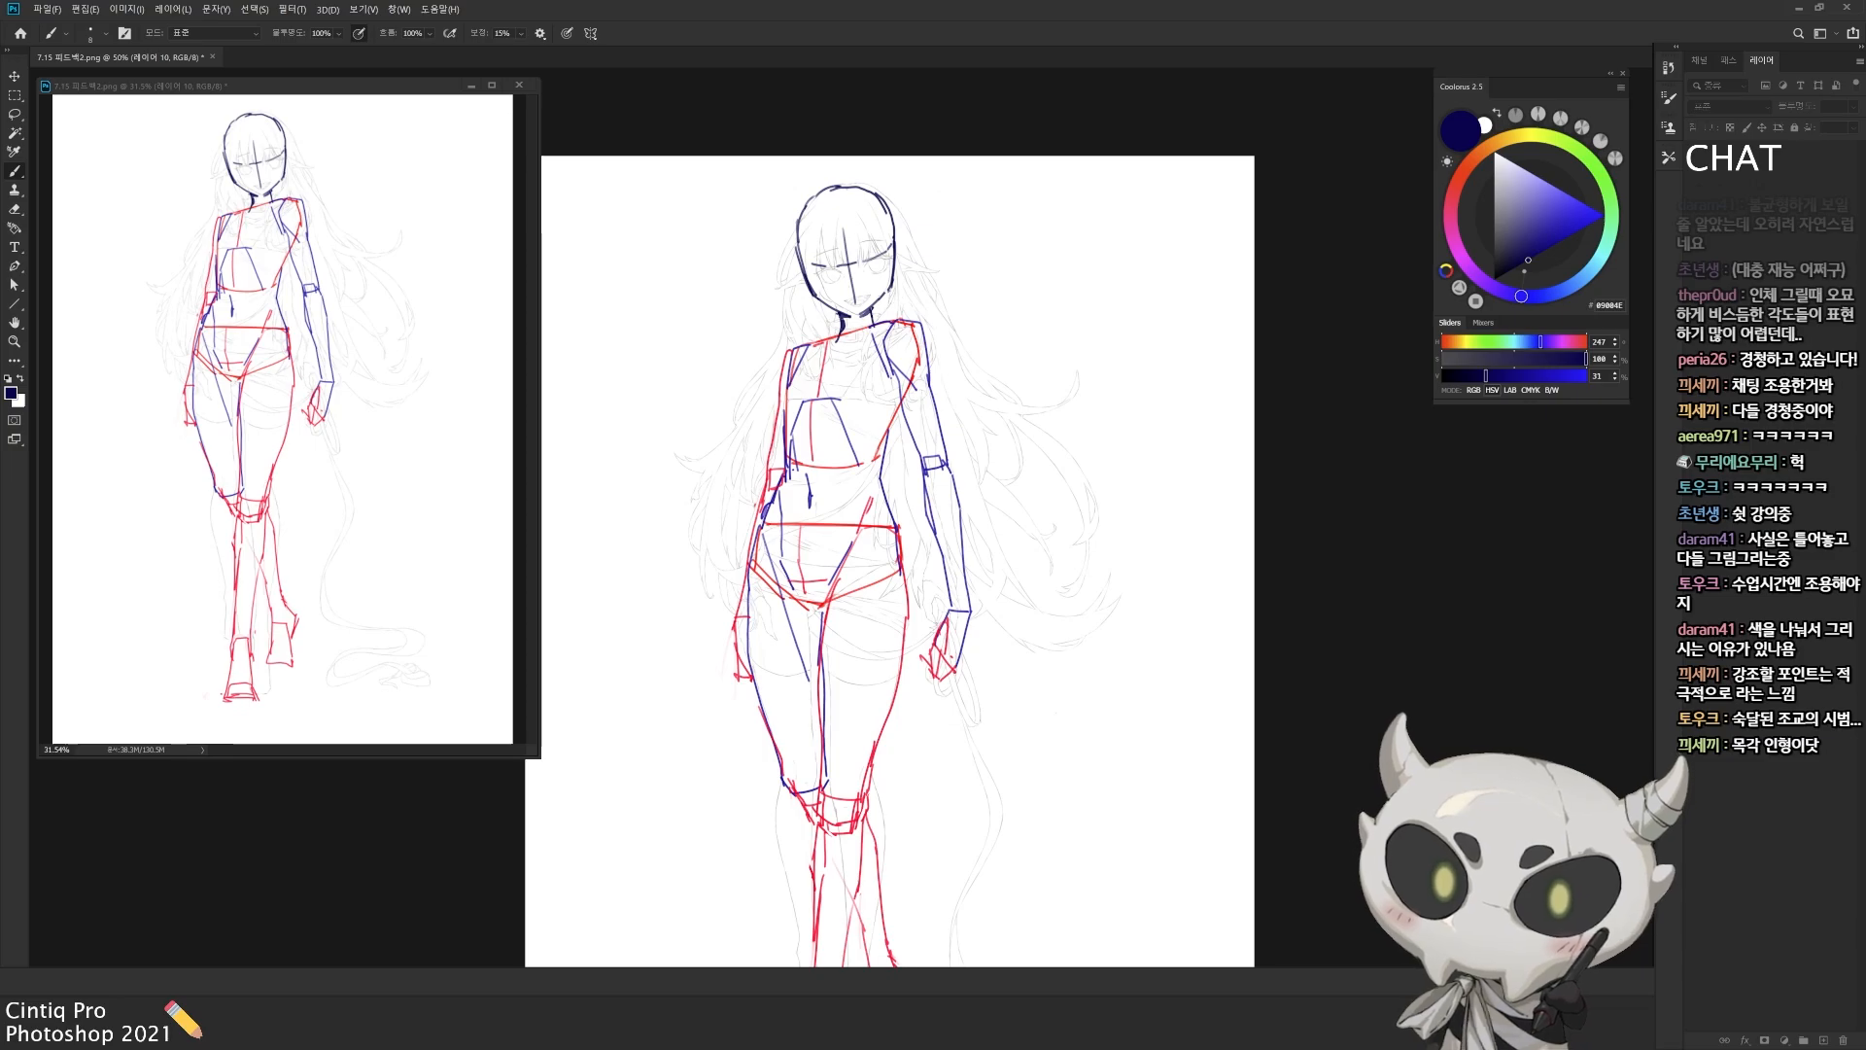
{"action": "key", "text": "ctrl+t"}
{"action": "left_click_drag", "start_coordinate": [904, 262], "coordinate": [917, 268]}
{"action": "key", "text": "Return"}
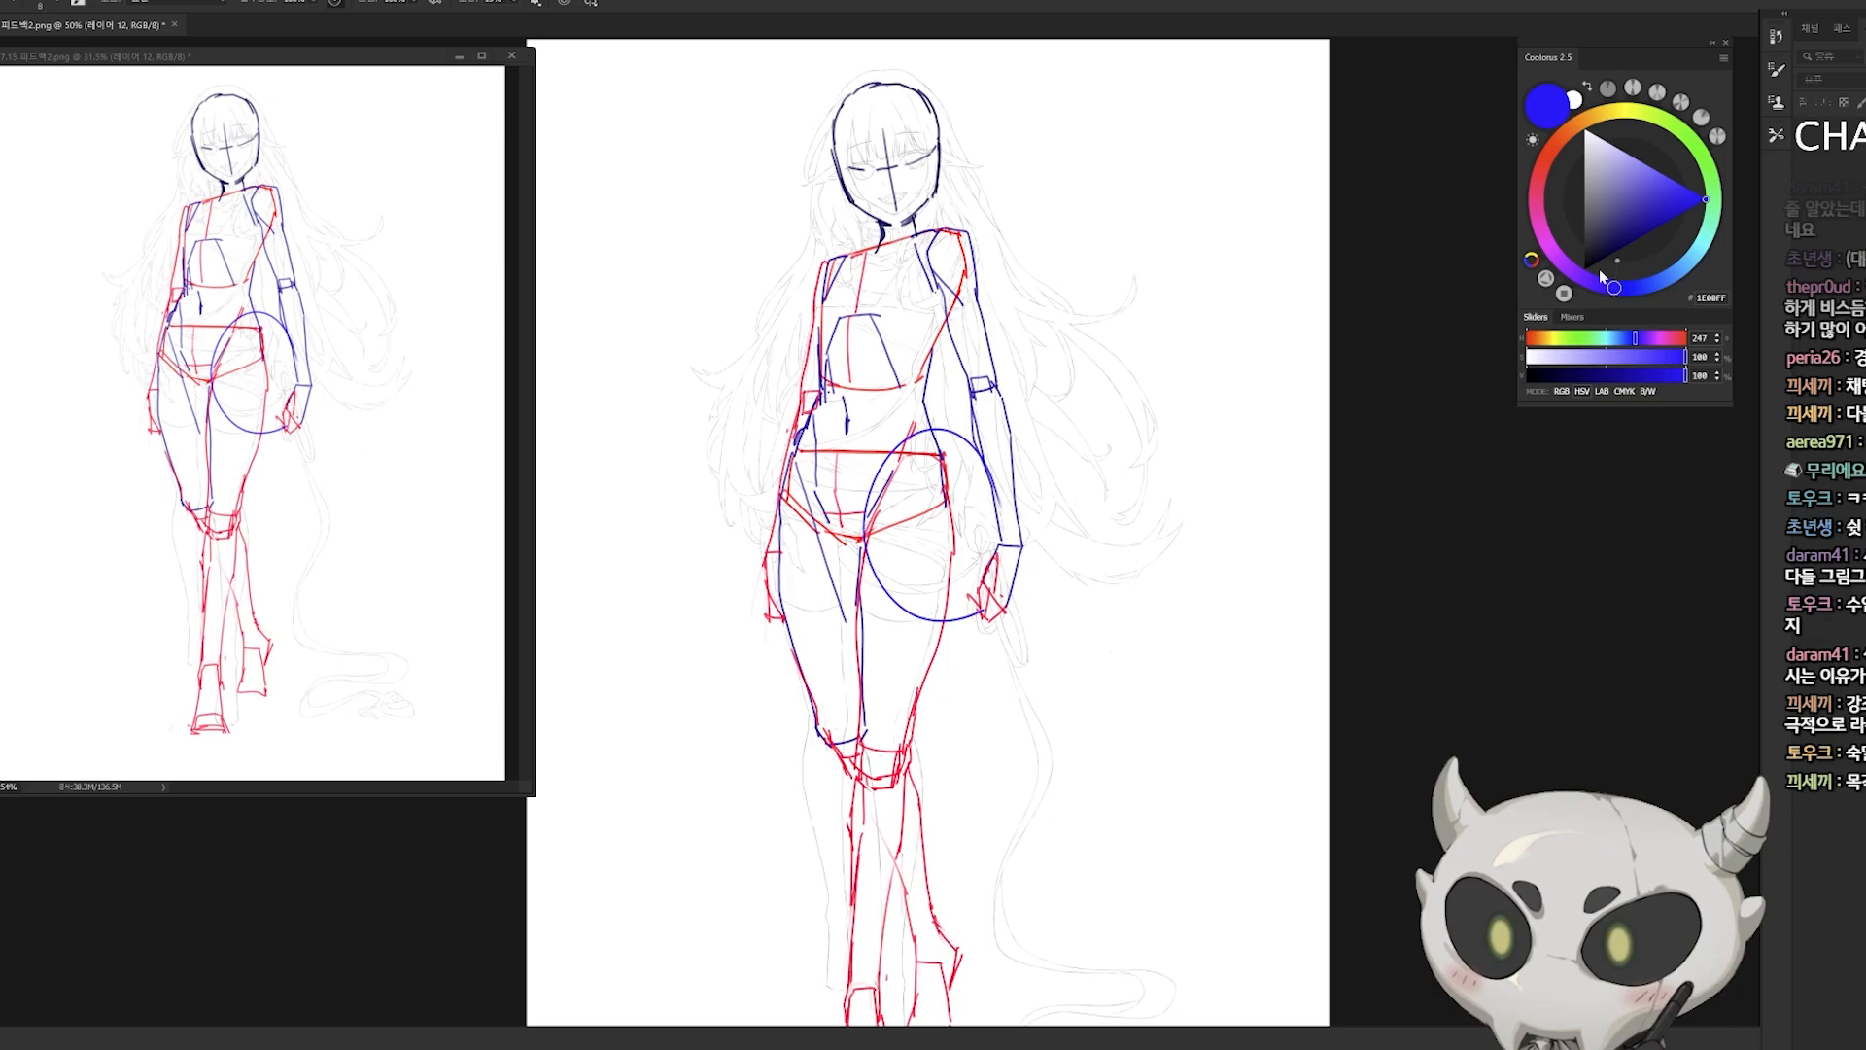
Step: Bring back the body construction over the line drawing and compare the full figure with it
{"action": "key", "text": "ctrl+z"}
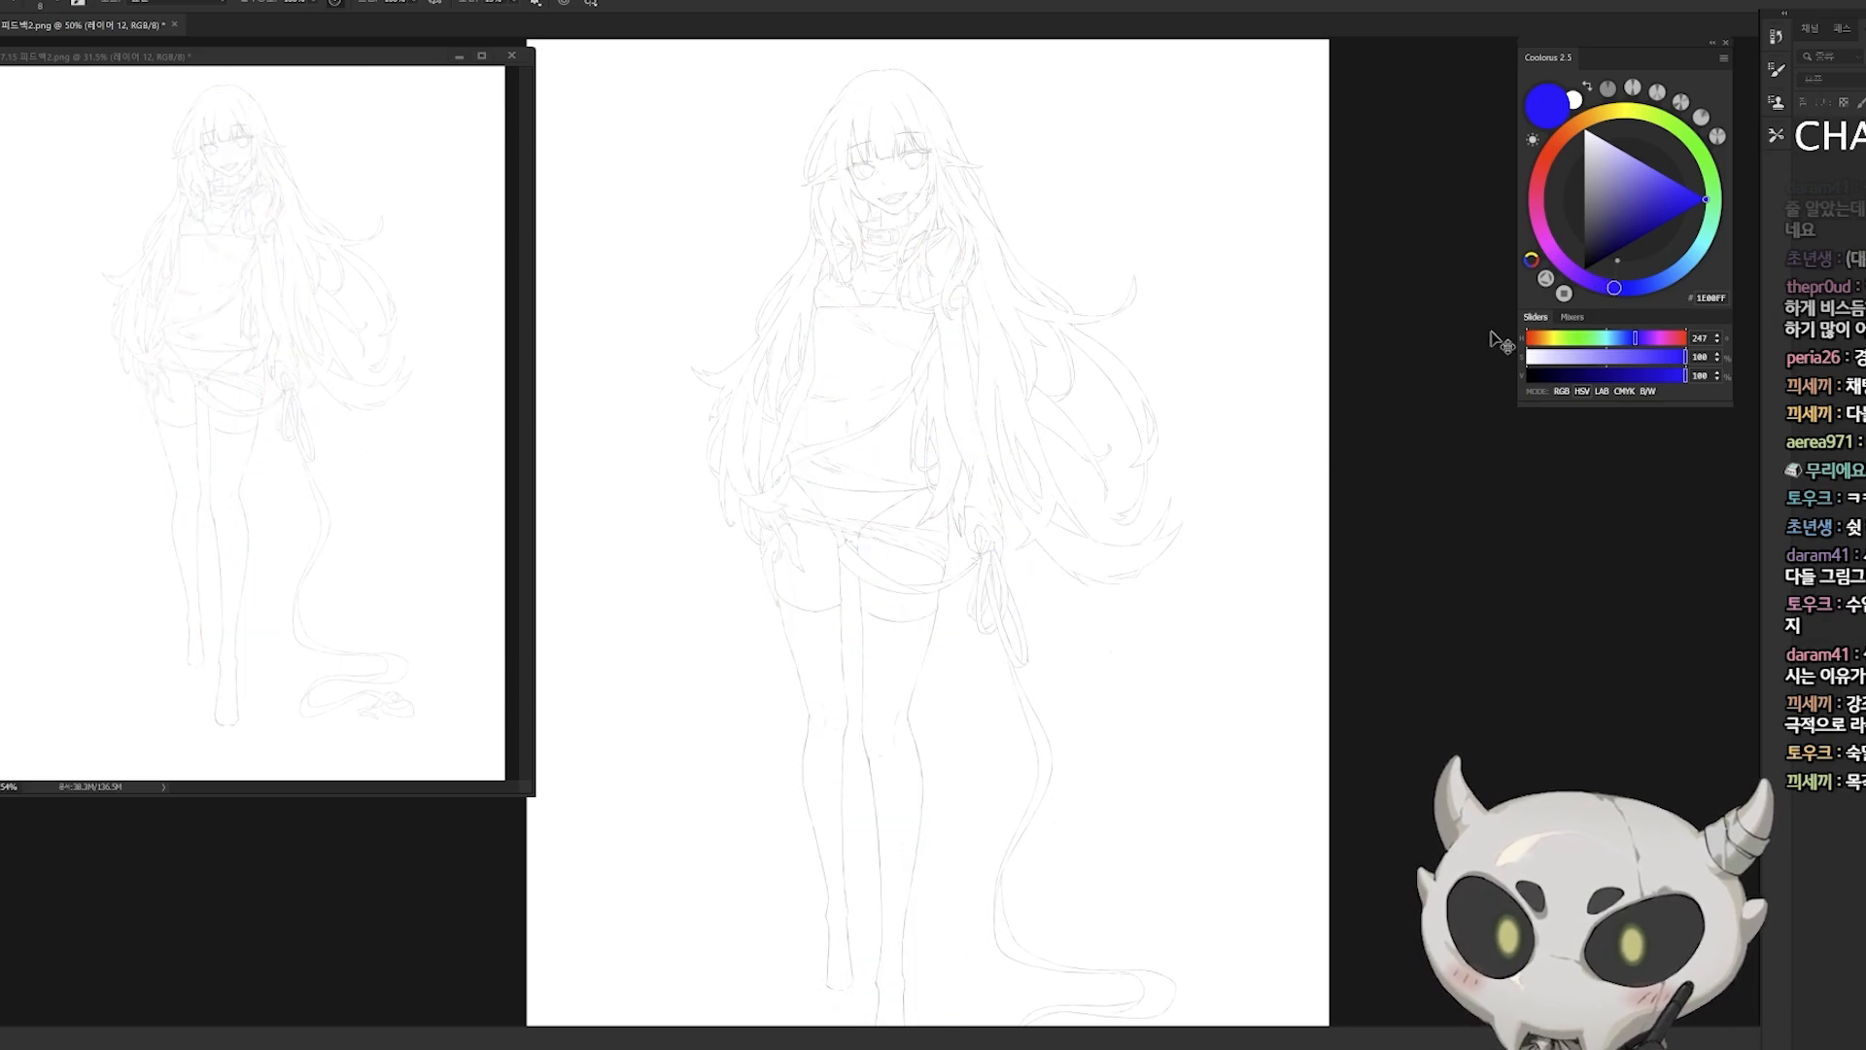
{"action": "key", "text": "ctrl+z"}
{"action": "left_click_drag", "start_coordinate": [1069, 669], "coordinate": [1066, 637]}
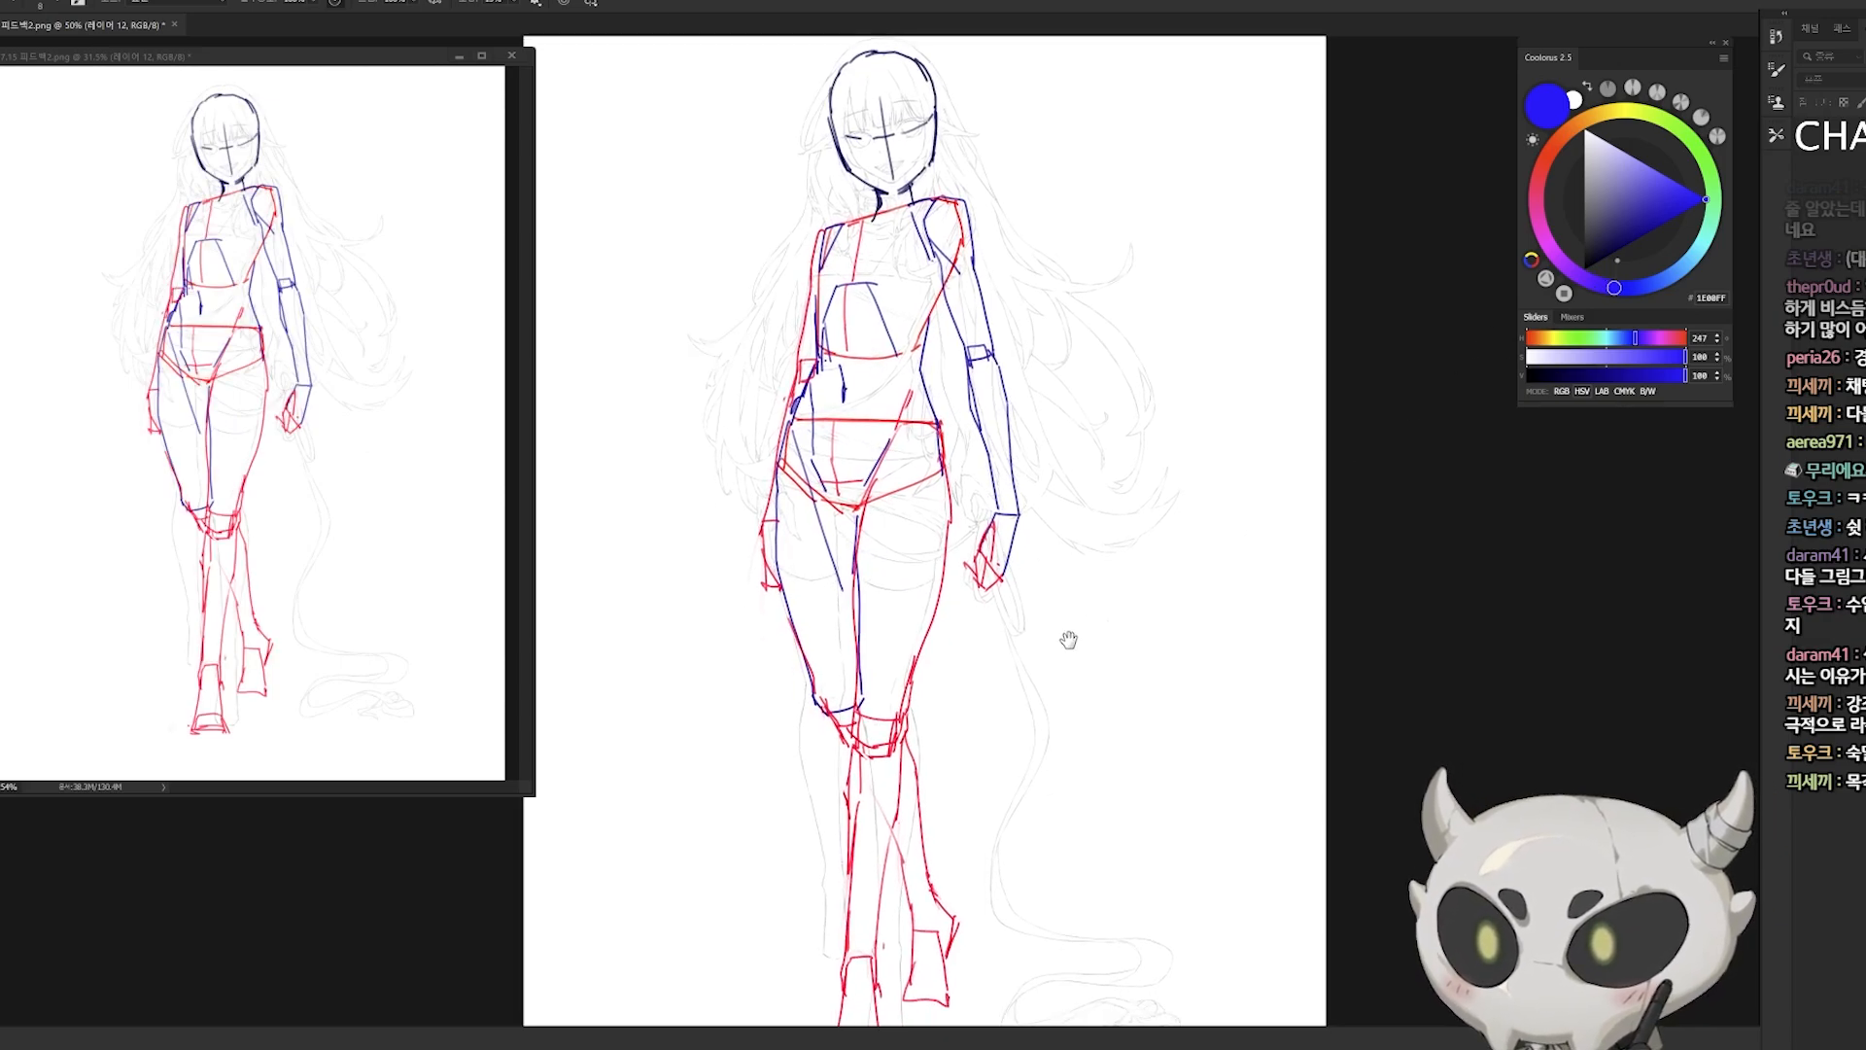
{"action": "left_click", "coordinate": [1069, 641], "text": "ctrl+alt"}
{"action": "left_click", "coordinate": [1093, 762], "text": "ctrl"}
{"action": "left_click_drag", "start_coordinate": [985, 774], "coordinate": [1013, 805]}
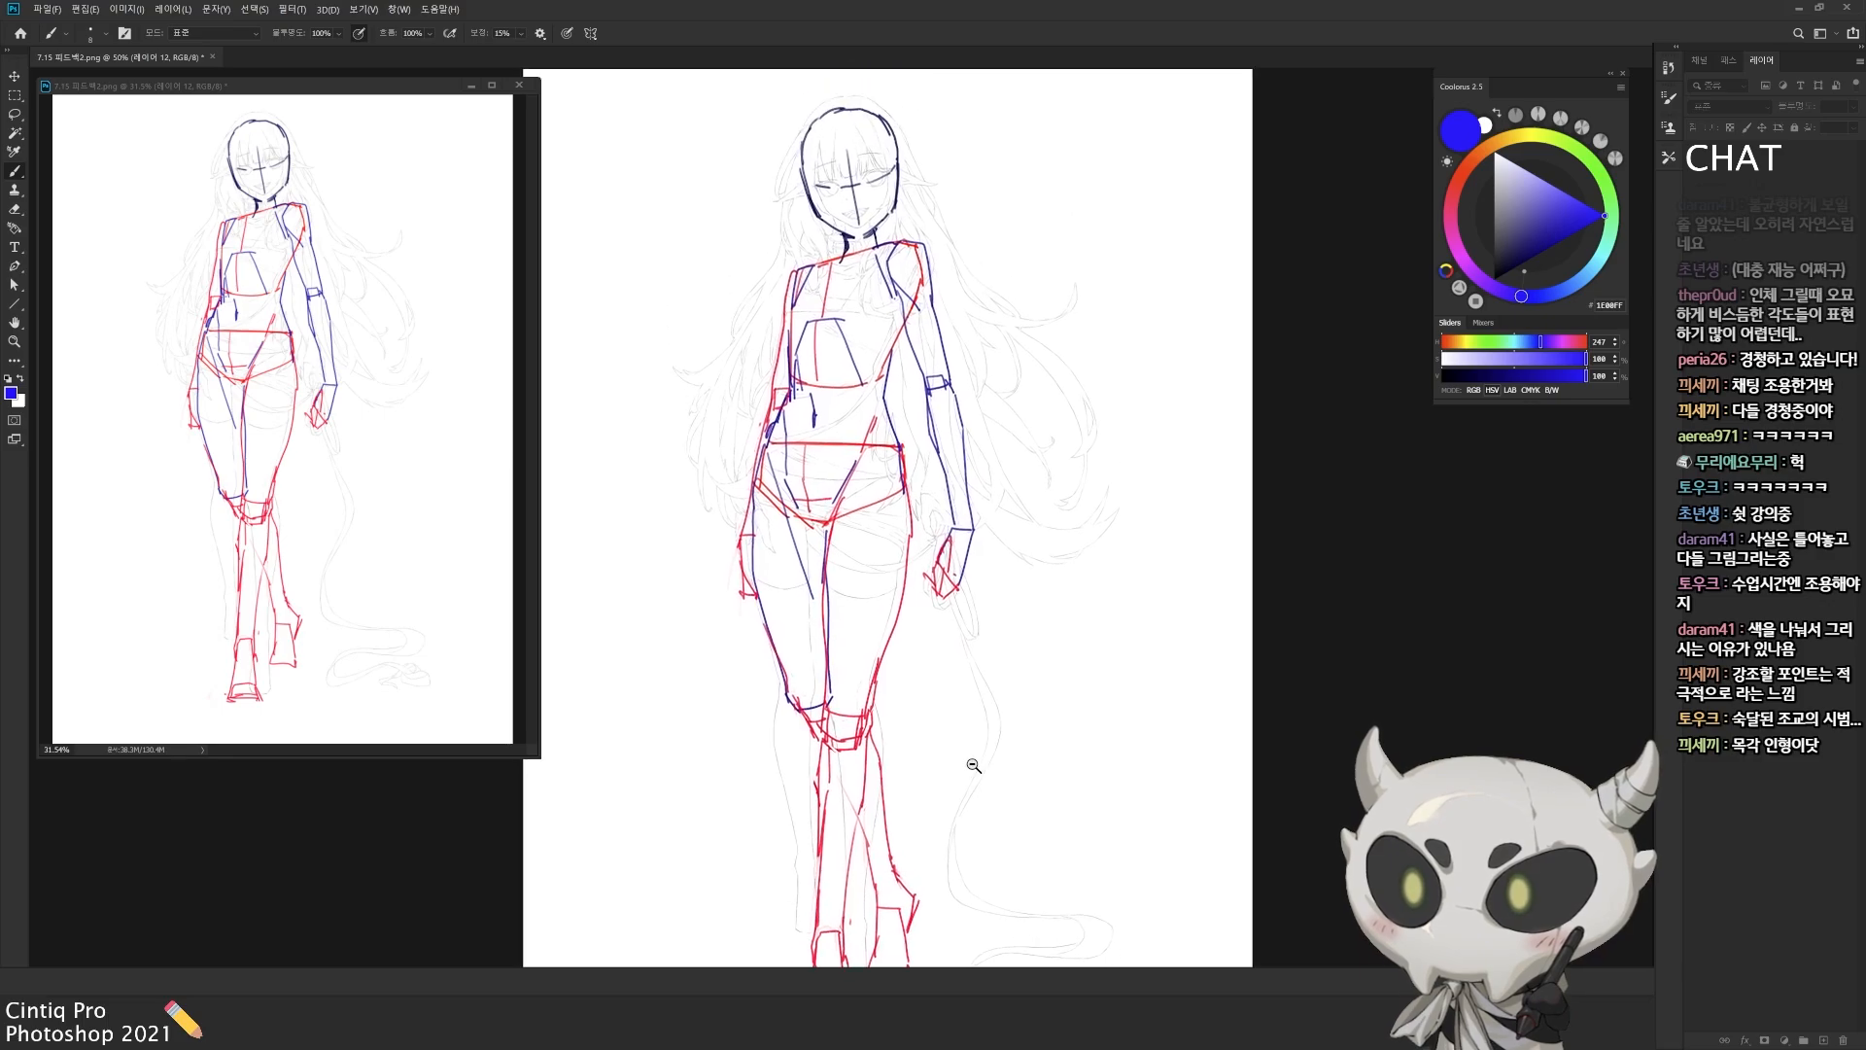
{"action": "left_click", "coordinate": [1007, 807], "text": "ctrl+alt"}
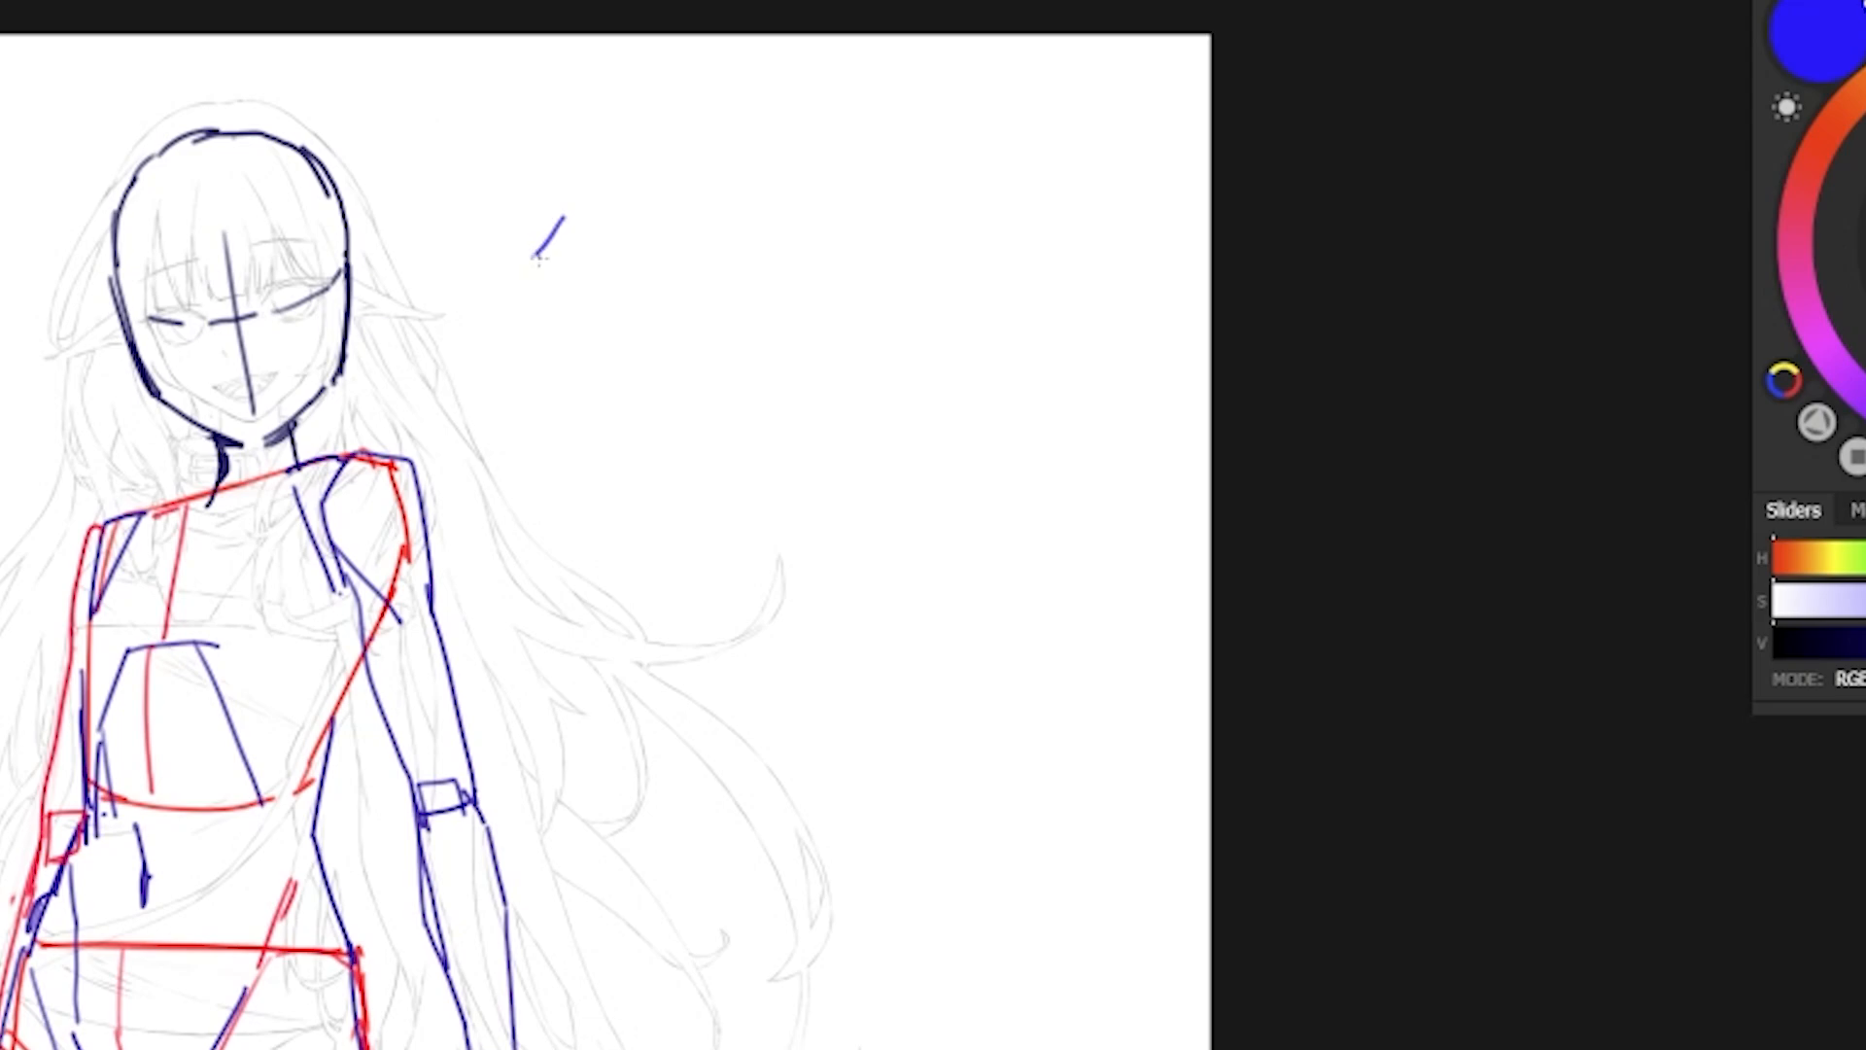
Step: Draw a blue tapered box in front view, with a thin top face, beside the character's head
{"action": "key", "text": "ctrl+z"}
{"action": "left_click_drag", "start_coordinate": [574, 251], "coordinate": [746, 245]}
{"action": "left_click_drag", "start_coordinate": [560, 209], "coordinate": [725, 204]}
{"action": "left_click_drag", "start_coordinate": [725, 204], "coordinate": [748, 243]}
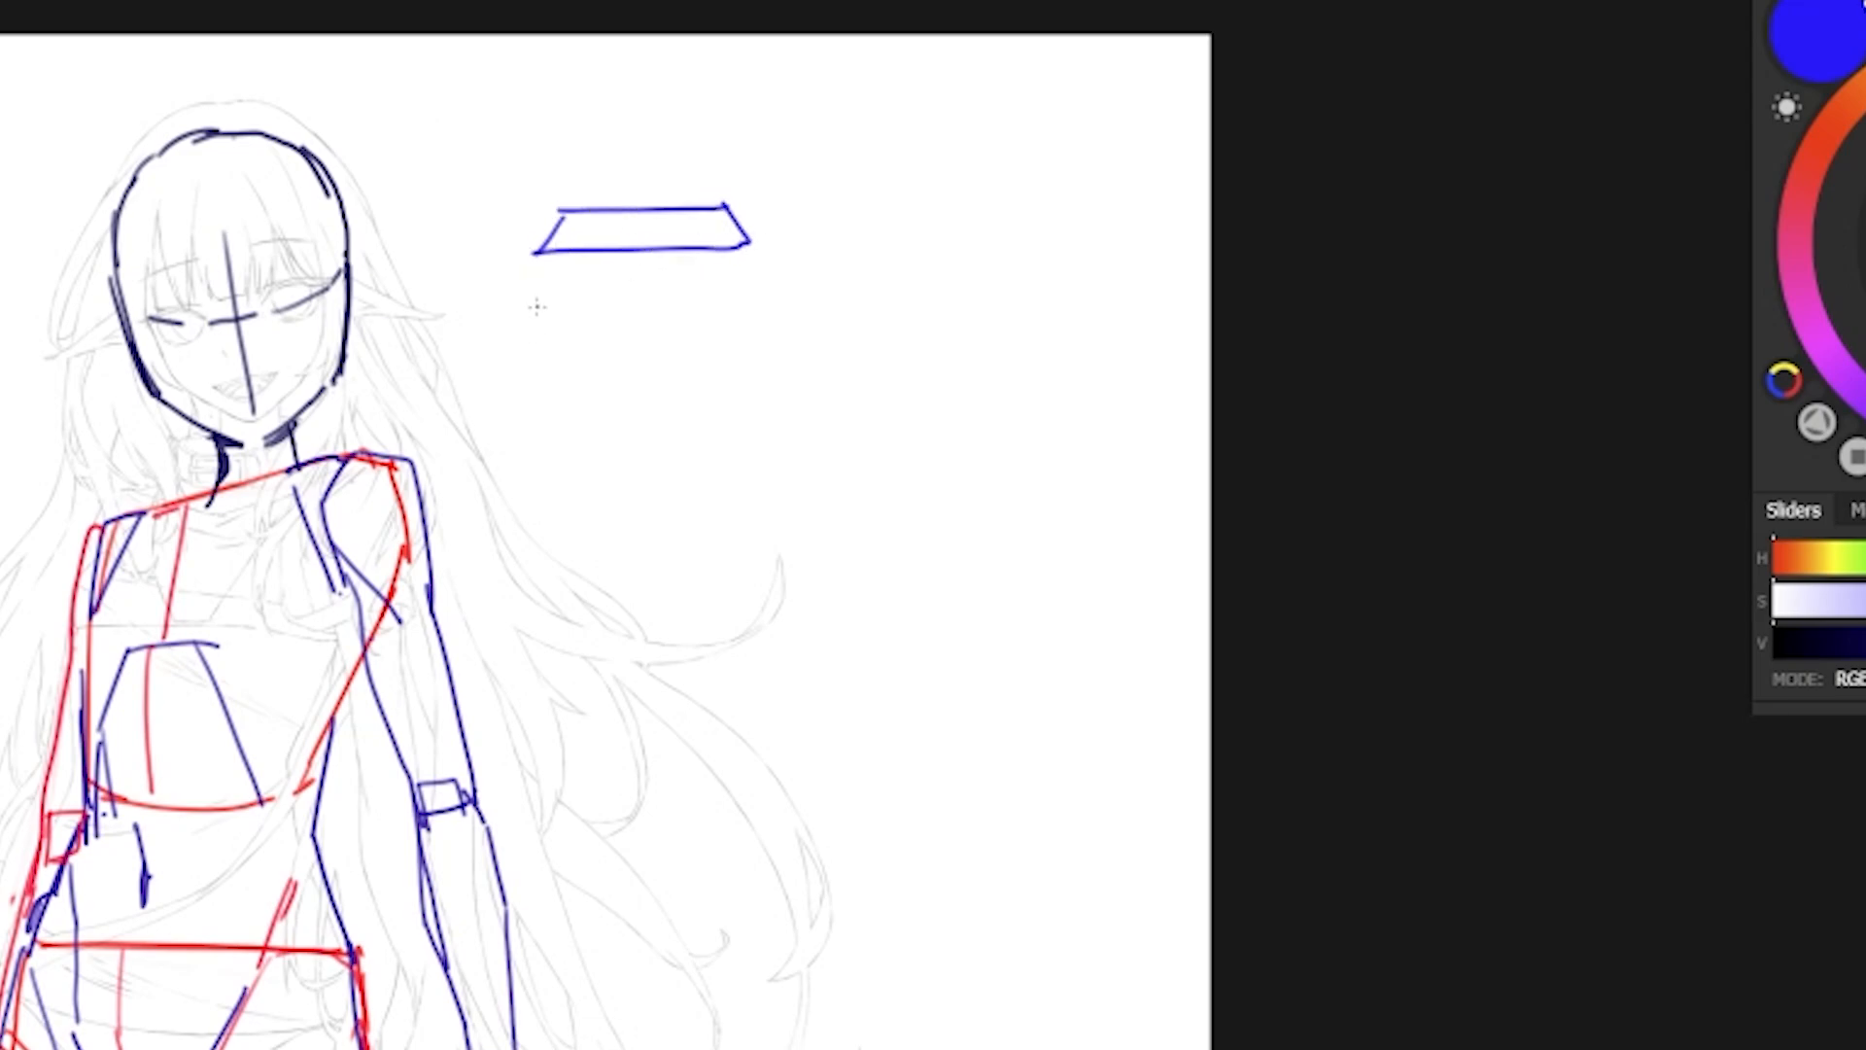
{"action": "left_click_drag", "start_coordinate": [541, 257], "coordinate": [562, 539]}
{"action": "left_click_drag", "start_coordinate": [744, 247], "coordinate": [734, 531]}
{"action": "left_click_drag", "start_coordinate": [561, 540], "coordinate": [661, 539]}
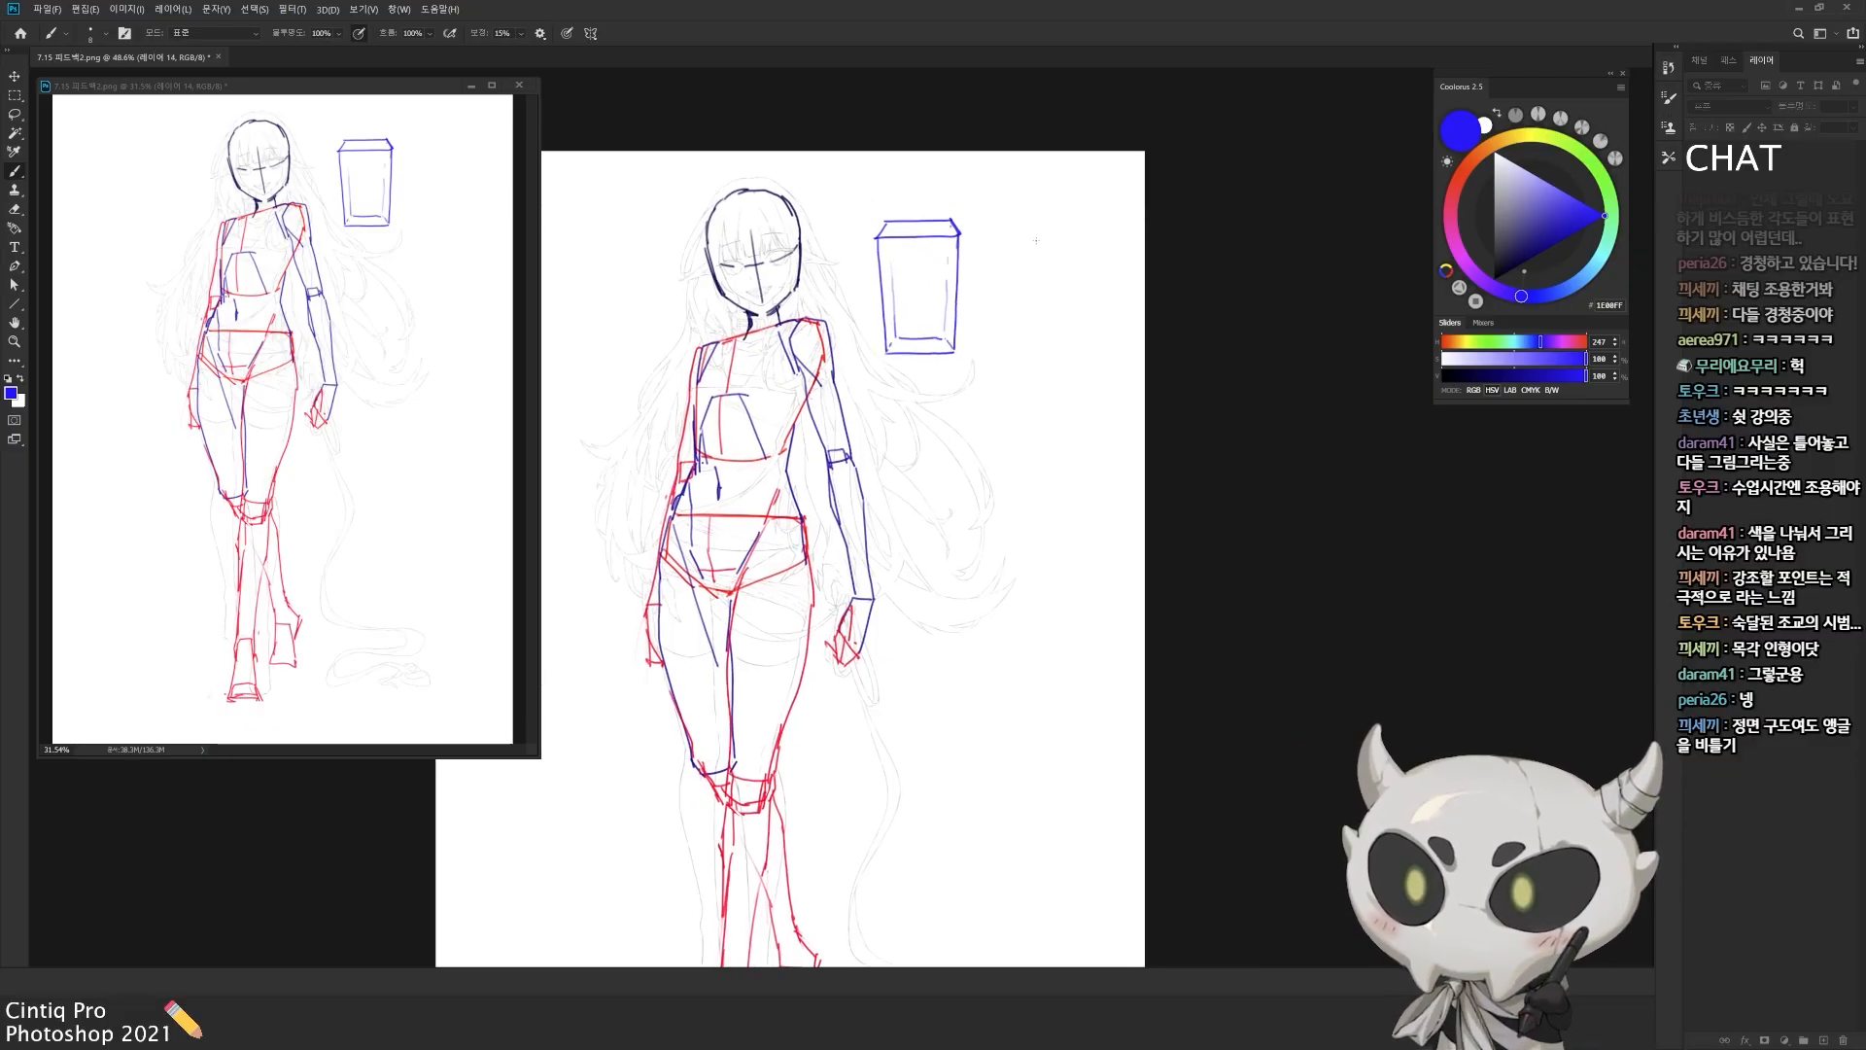
Step: Draw a second blue box next to the first one, rotated so its top, front and side faces show
{"action": "mouse_move", "coordinate": [1023, 226]}
{"action": "left_mouse_down"}
{"action": "mouse_move", "coordinate": [998, 242]}
{"action": "mouse_move", "coordinate": [1054, 272]}
{"action": "left_mouse_up"}
{"action": "left_click_drag", "start_coordinate": [1023, 227], "coordinate": [1084, 254]}
{"action": "mouse_move", "coordinate": [1055, 271]}
{"action": "left_mouse_down"}
{"action": "mouse_move", "coordinate": [1086, 255]}
{"action": "mouse_move", "coordinate": [1016, 365]}
{"action": "left_mouse_up"}
{"action": "mouse_move", "coordinate": [1055, 272]}
{"action": "left_mouse_down"}
{"action": "mouse_move", "coordinate": [1067, 385]}
{"action": "mouse_move", "coordinate": [1088, 372]}
{"action": "left_mouse_up"}
{"action": "left_click_drag", "start_coordinate": [1087, 373], "coordinate": [1070, 385]}
Step: Draw a curved blue arrow from the front-view box to the rotated box and write "더 입체적으로!" beneath it
{"action": "left_click_drag", "start_coordinate": [482, 613], "coordinate": [696, 638]}
{"action": "left_click_drag", "start_coordinate": [668, 619], "coordinate": [697, 656]}
{"action": "left_click_drag", "start_coordinate": [573, 709], "coordinate": [618, 755]}
{"action": "left_click_drag", "start_coordinate": [672, 691], "coordinate": [674, 743]}
{"action": "left_click_drag", "start_coordinate": [776, 709], "coordinate": [797, 736]}
{"action": "left_click_drag", "start_coordinate": [823, 699], "coordinate": [822, 726]}
Step: Number the rotated box's faces 1, 2 and 3 in red and add the note "3면" with an arrow
{"action": "left_click", "coordinate": [1826, 133]}
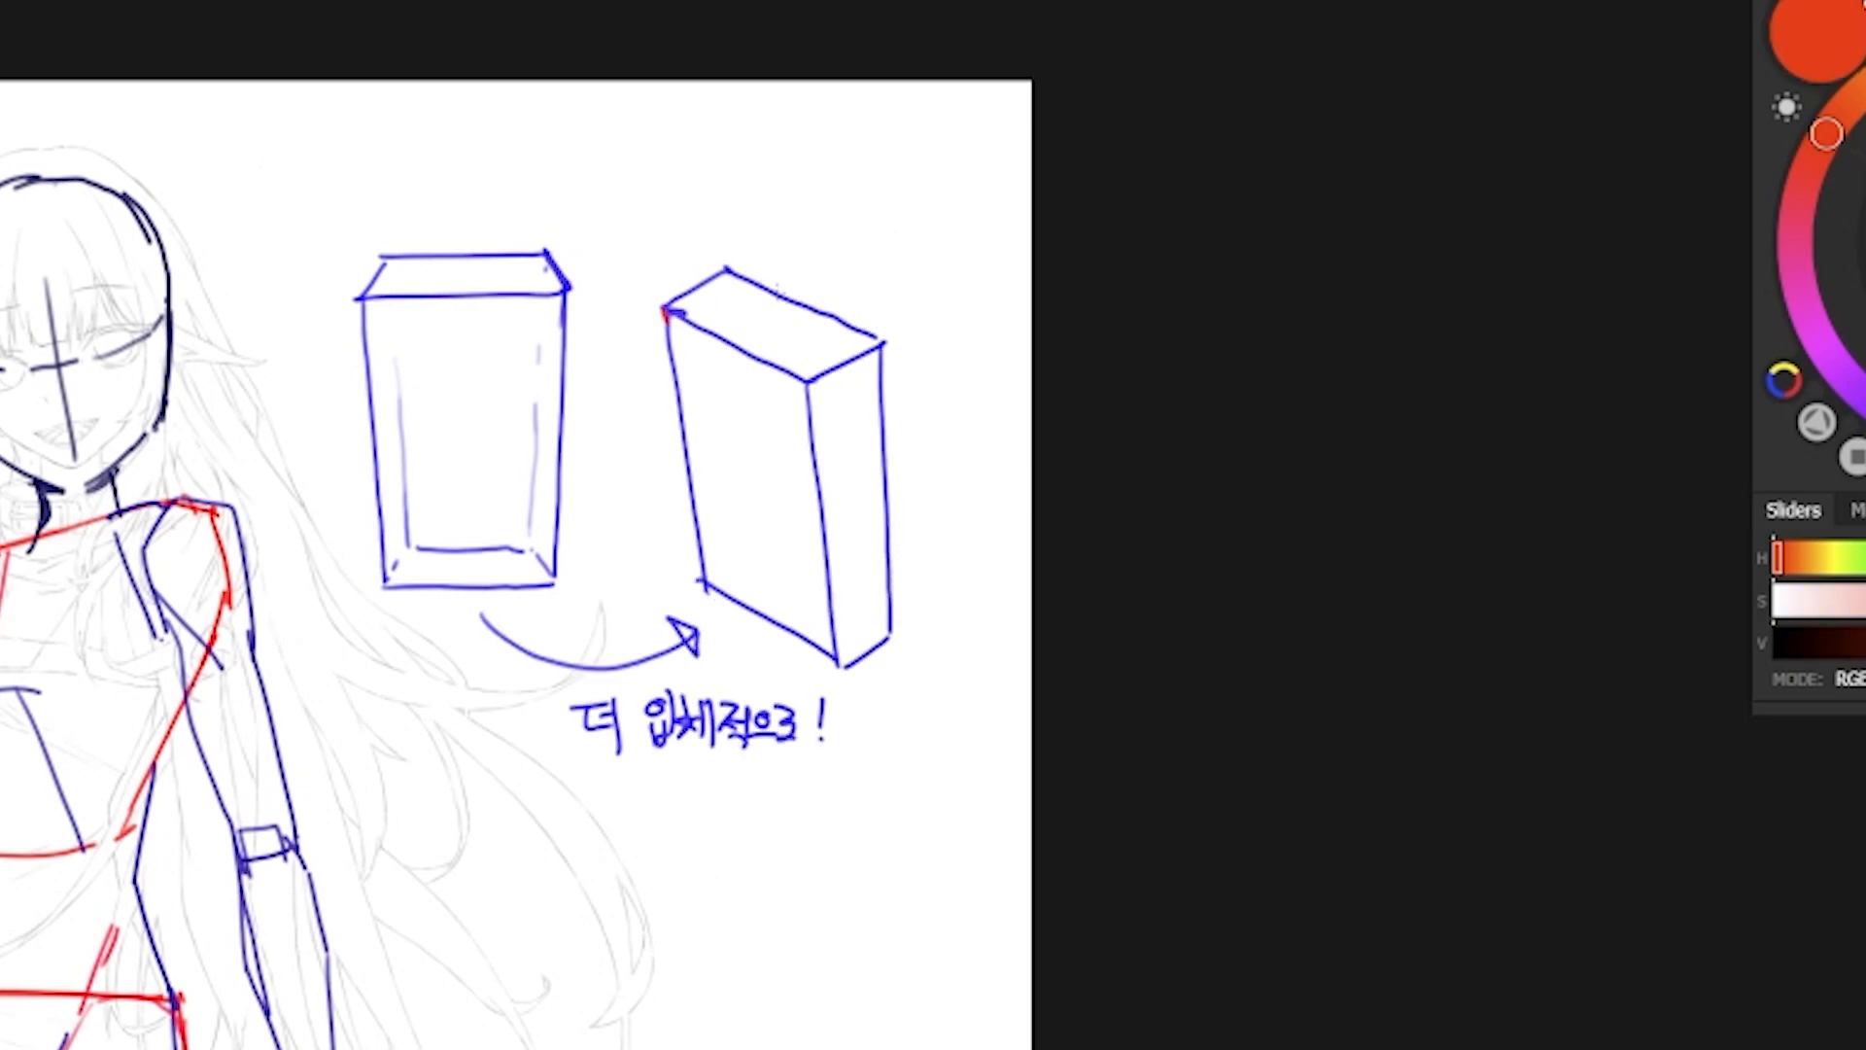
{"action": "left_click_drag", "start_coordinate": [778, 289], "coordinate": [770, 307]}
{"action": "left_click_drag", "start_coordinate": [755, 322], "coordinate": [757, 340]}
{"action": "left_click_drag", "start_coordinate": [741, 485], "coordinate": [748, 481]}
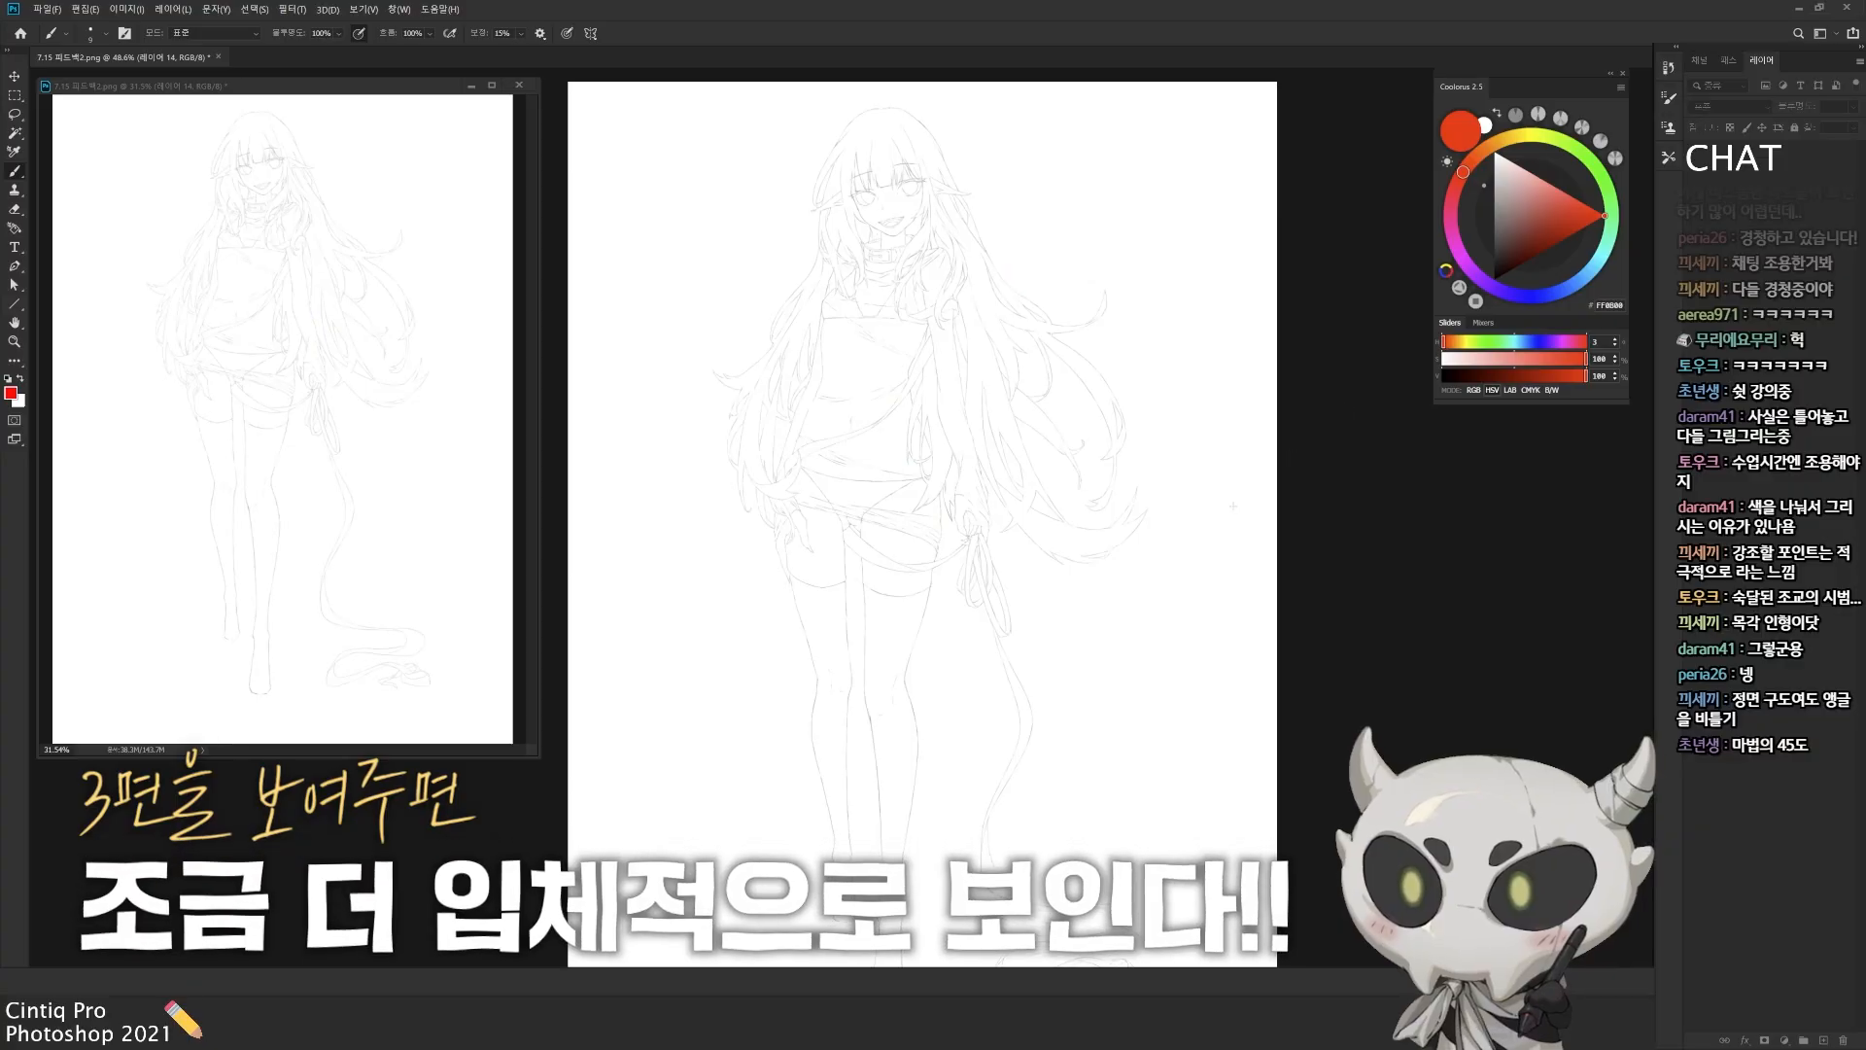
{"action": "left_click_drag", "start_coordinate": [1582, 217], "coordinate": [1606, 216]}
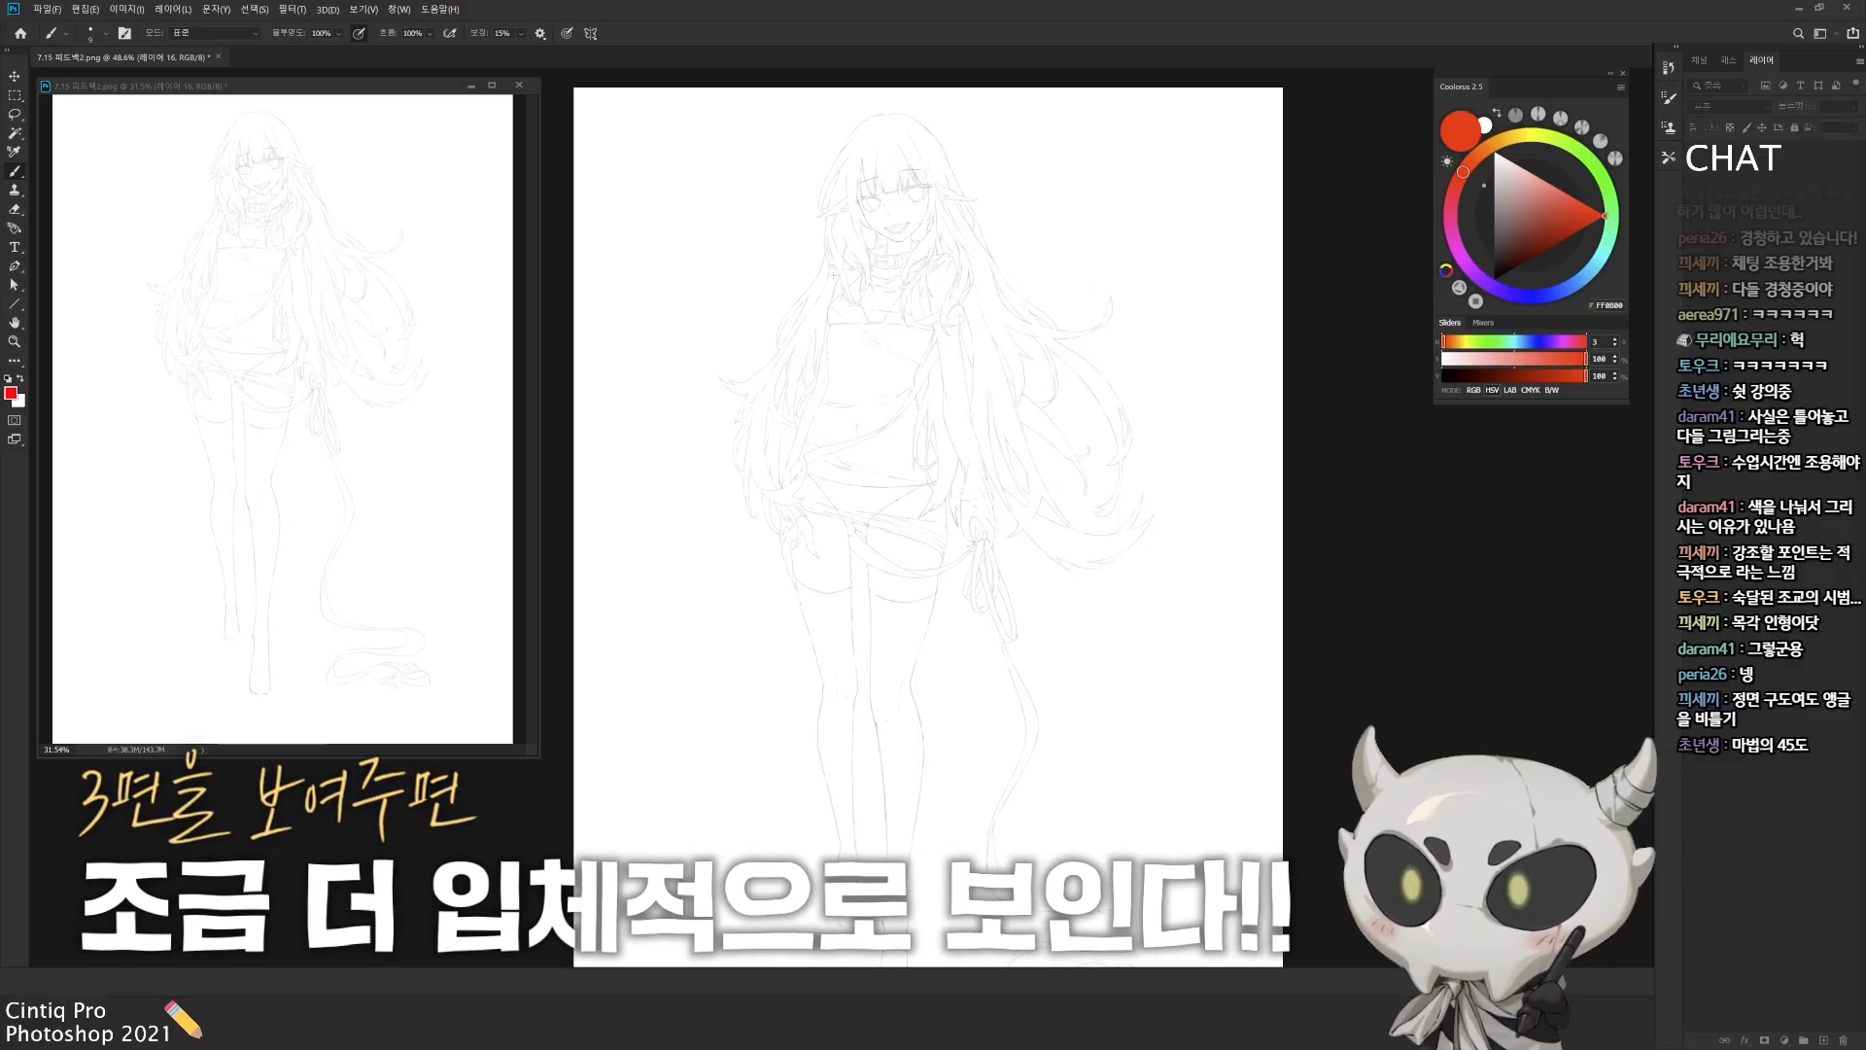
{"action": "key", "text": "ctrl+shift+alt+n"}
{"action": "mouse_move", "coordinate": [825, 425]}
{"action": "left_mouse_down"}
{"action": "mouse_move", "coordinate": [856, 262]}
{"action": "mouse_move", "coordinate": [953, 255]}
{"action": "mouse_move", "coordinate": [930, 394]}
{"action": "mouse_move", "coordinate": [854, 399]}
{"action": "mouse_move", "coordinate": [928, 404]}
{"action": "left_mouse_up"}
{"action": "key", "text": "Delete"}
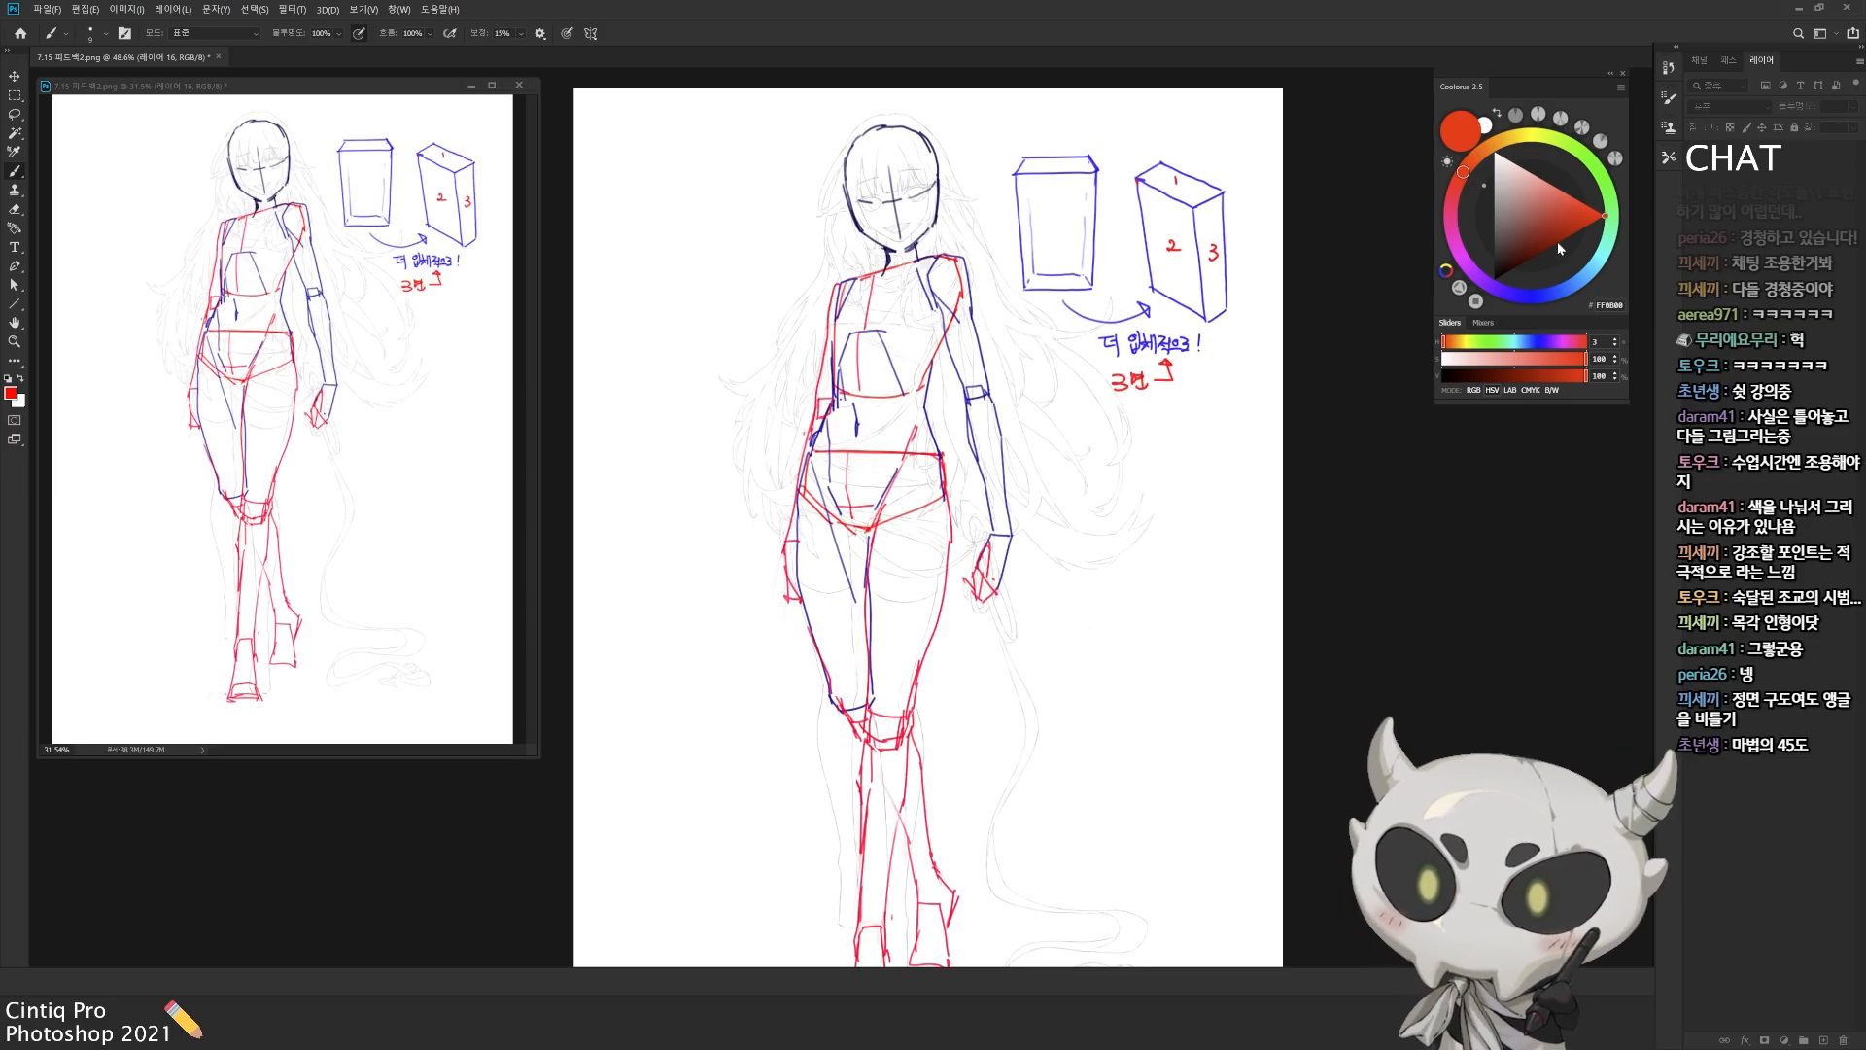
Step: Write a circled "리본" in red beside the line drawing's head, with an arrow to the underlined words "큰 흐름"
{"action": "scroll", "coordinate": [920, 457], "scroll_direction": "right", "scroll_amount": 1}
{"action": "mouse_move", "coordinate": [920, 457]}
{"action": "left_mouse_down"}
{"action": "mouse_move", "coordinate": [898, 463]}
{"action": "mouse_move", "coordinate": [910, 553]}
{"action": "left_mouse_up"}
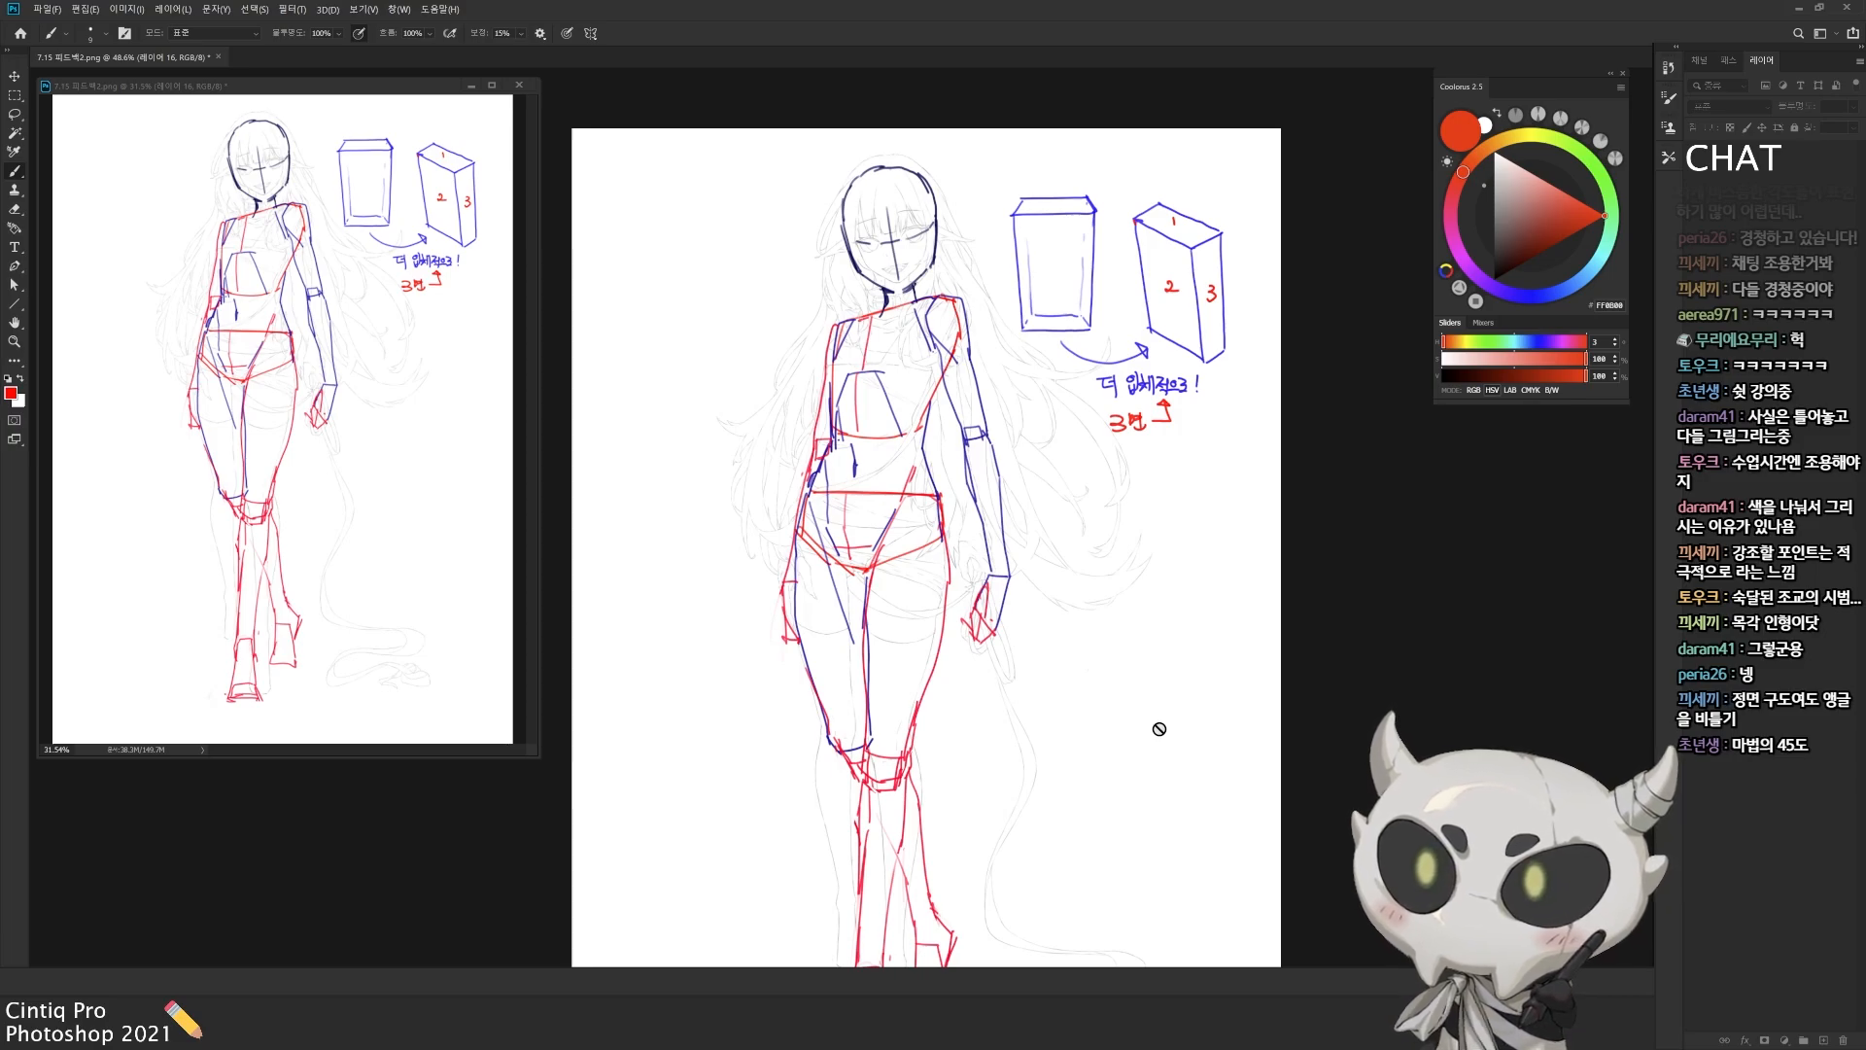
{"action": "mouse_move", "coordinate": [1020, 774]}
{"action": "left_mouse_down"}
{"action": "mouse_move", "coordinate": [1029, 696]}
{"action": "mouse_move", "coordinate": [1021, 819]}
{"action": "mouse_move", "coordinate": [1013, 805]}
{"action": "left_mouse_up"}
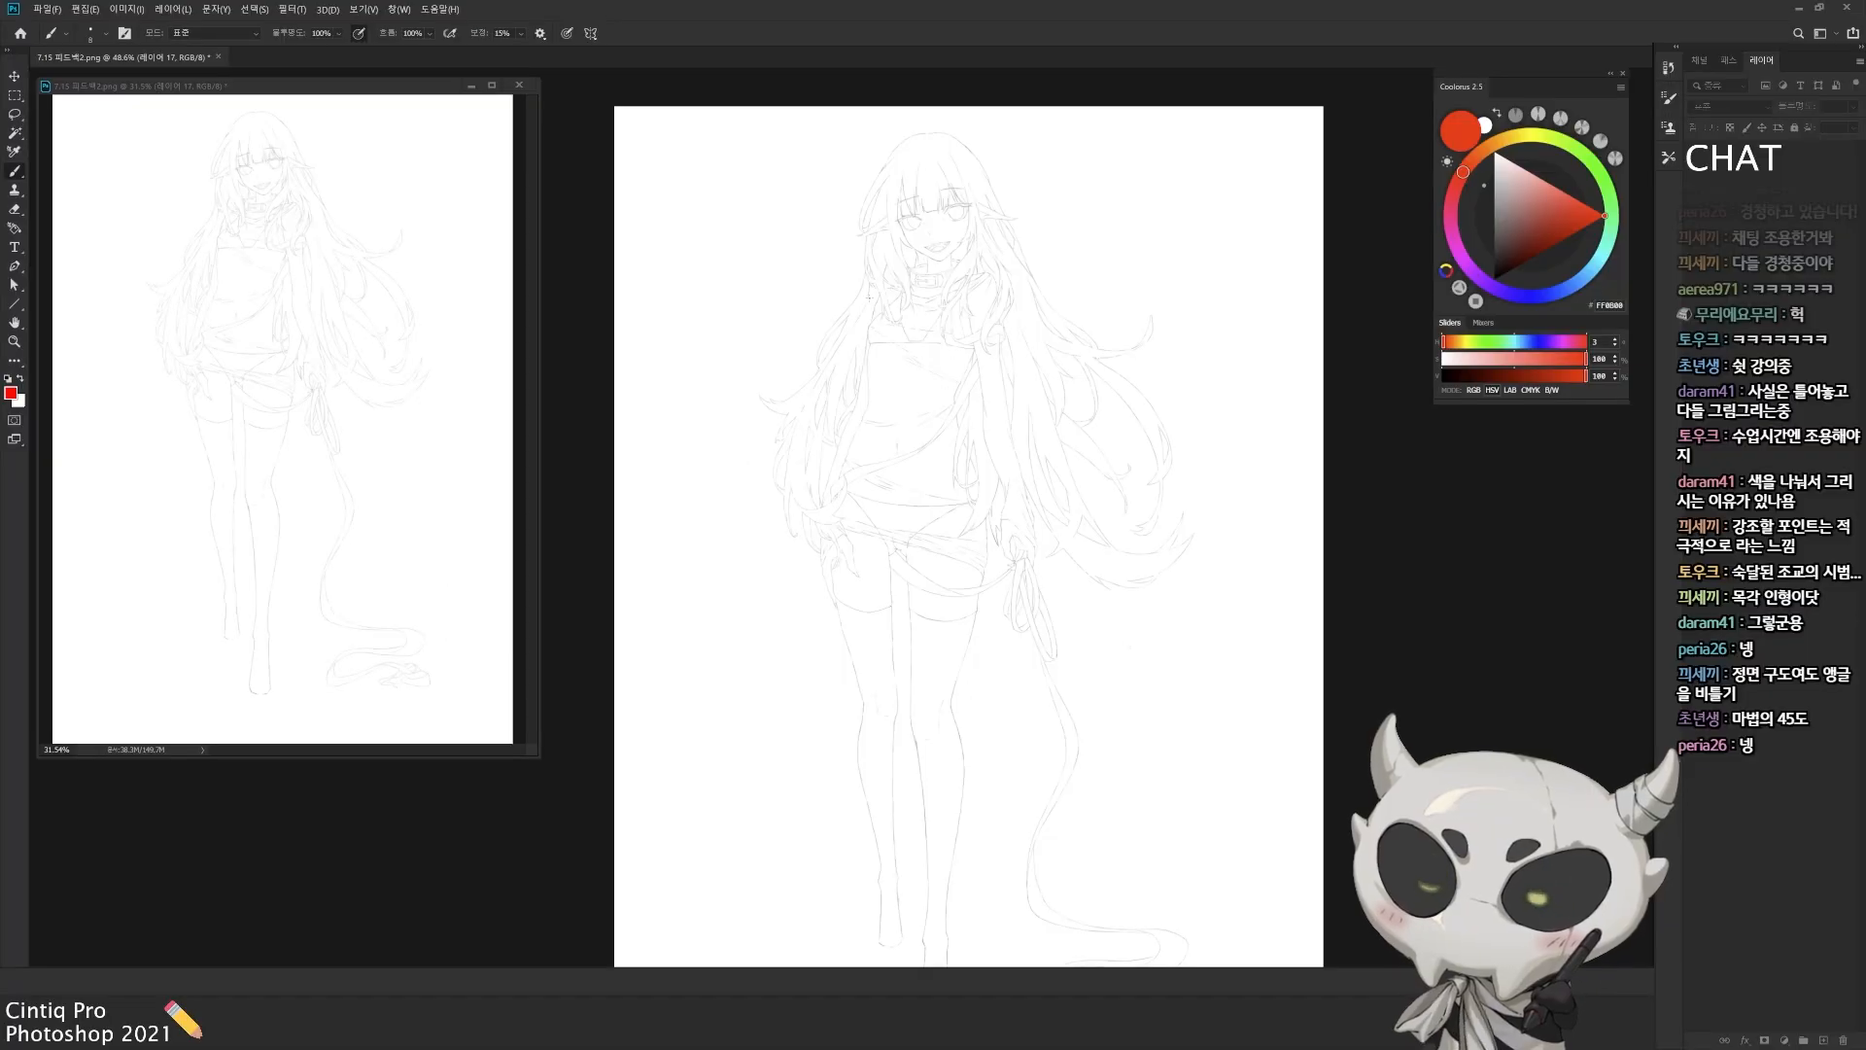
{"action": "mouse_move", "coordinate": [772, 183]}
{"action": "left_mouse_down"}
{"action": "mouse_move", "coordinate": [802, 183]}
{"action": "mouse_move", "coordinate": [792, 209]}
{"action": "left_mouse_up"}
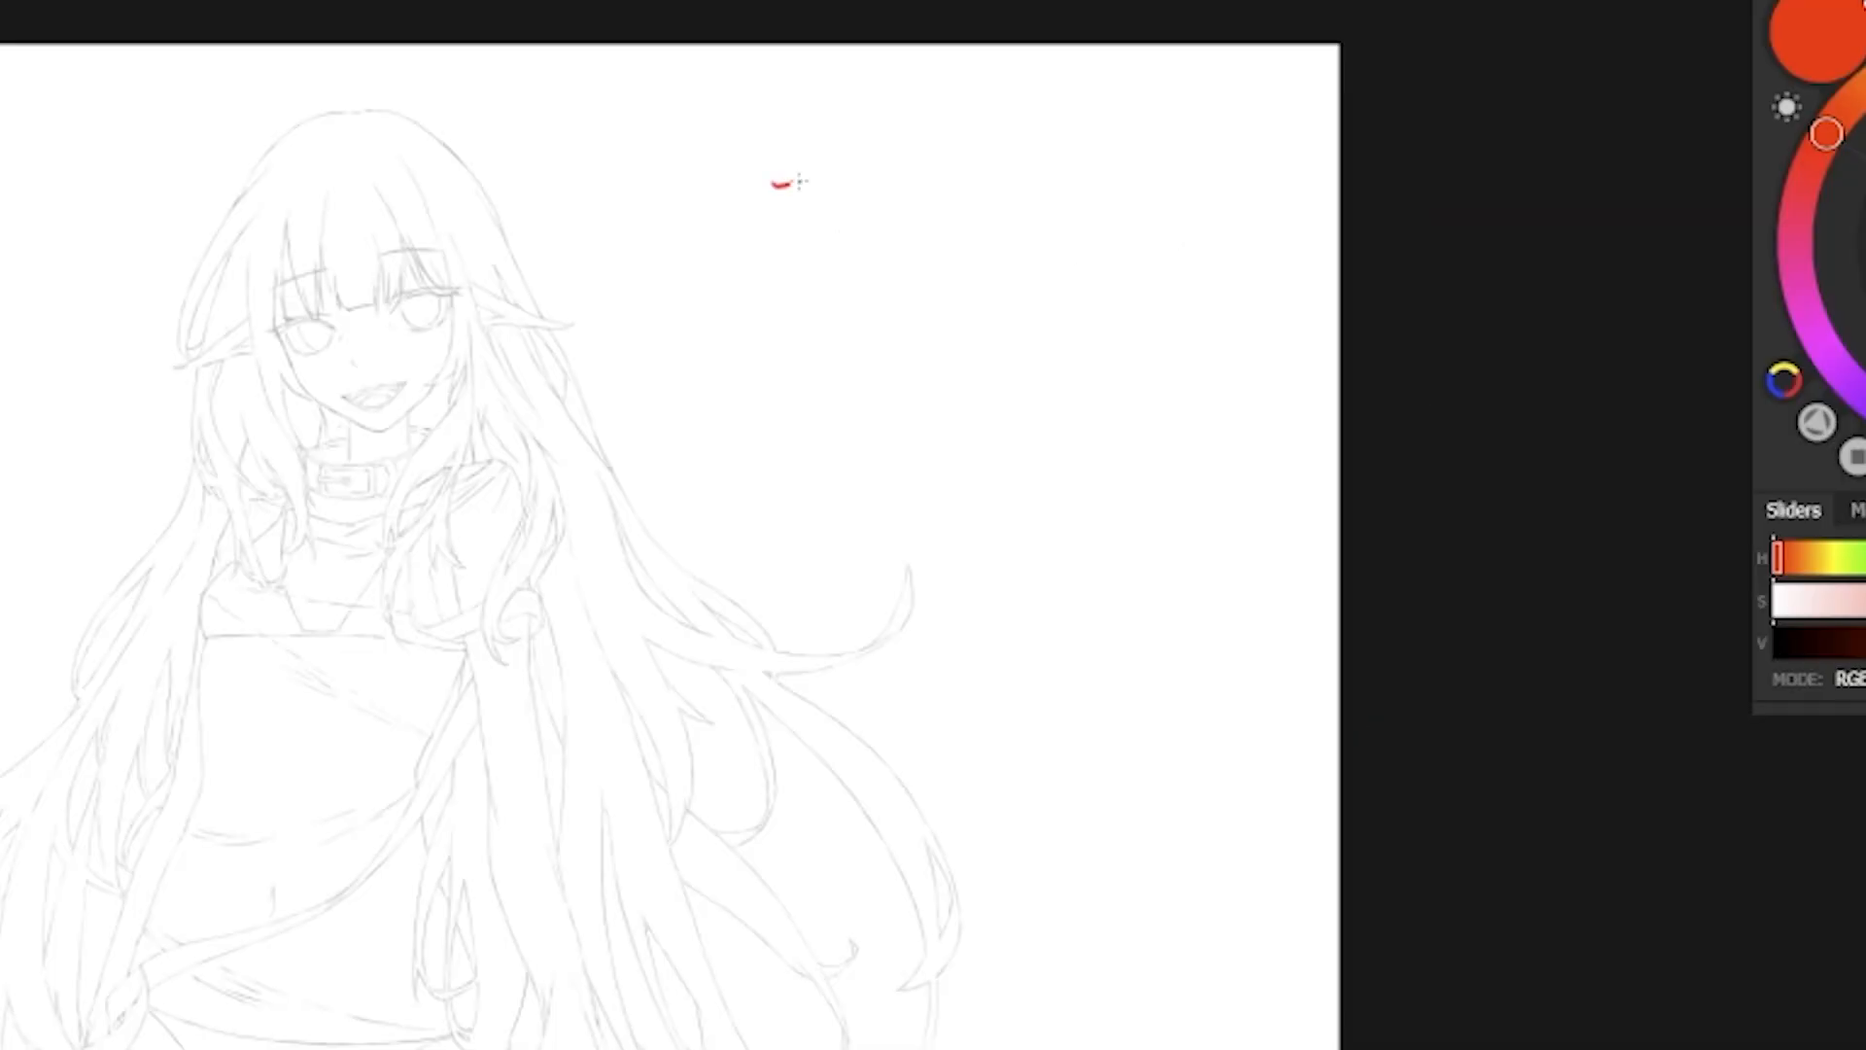
{"action": "mouse_move", "coordinate": [764, 215]}
{"action": "left_mouse_down"}
{"action": "mouse_move", "coordinate": [837, 167]}
{"action": "mouse_move", "coordinate": [809, 246]}
{"action": "left_mouse_up"}
{"action": "left_click_drag", "start_coordinate": [824, 173], "coordinate": [825, 198]}
{"action": "left_click_drag", "start_coordinate": [838, 168], "coordinate": [849, 215]}
{"action": "left_click_drag", "start_coordinate": [823, 225], "coordinate": [849, 232]}
{"action": "left_click_drag", "start_coordinate": [787, 156], "coordinate": [860, 245]}
{"action": "mouse_move", "coordinate": [819, 246]}
{"action": "left_mouse_down"}
{"action": "mouse_move", "coordinate": [836, 178]}
{"action": "mouse_move", "coordinate": [967, 128]}
{"action": "left_mouse_up"}
{"action": "left_click_drag", "start_coordinate": [956, 114], "coordinate": [968, 138]}
{"action": "mouse_move", "coordinate": [983, 109]}
{"action": "left_mouse_down"}
{"action": "mouse_move", "coordinate": [1020, 154]}
{"action": "mouse_move", "coordinate": [1070, 97]}
{"action": "mouse_move", "coordinate": [1083, 146]}
{"action": "left_mouse_up"}
{"action": "left_click_drag", "start_coordinate": [1074, 107], "coordinate": [1116, 134]}
{"action": "left_click_drag", "start_coordinate": [1081, 141], "coordinate": [1086, 150]}
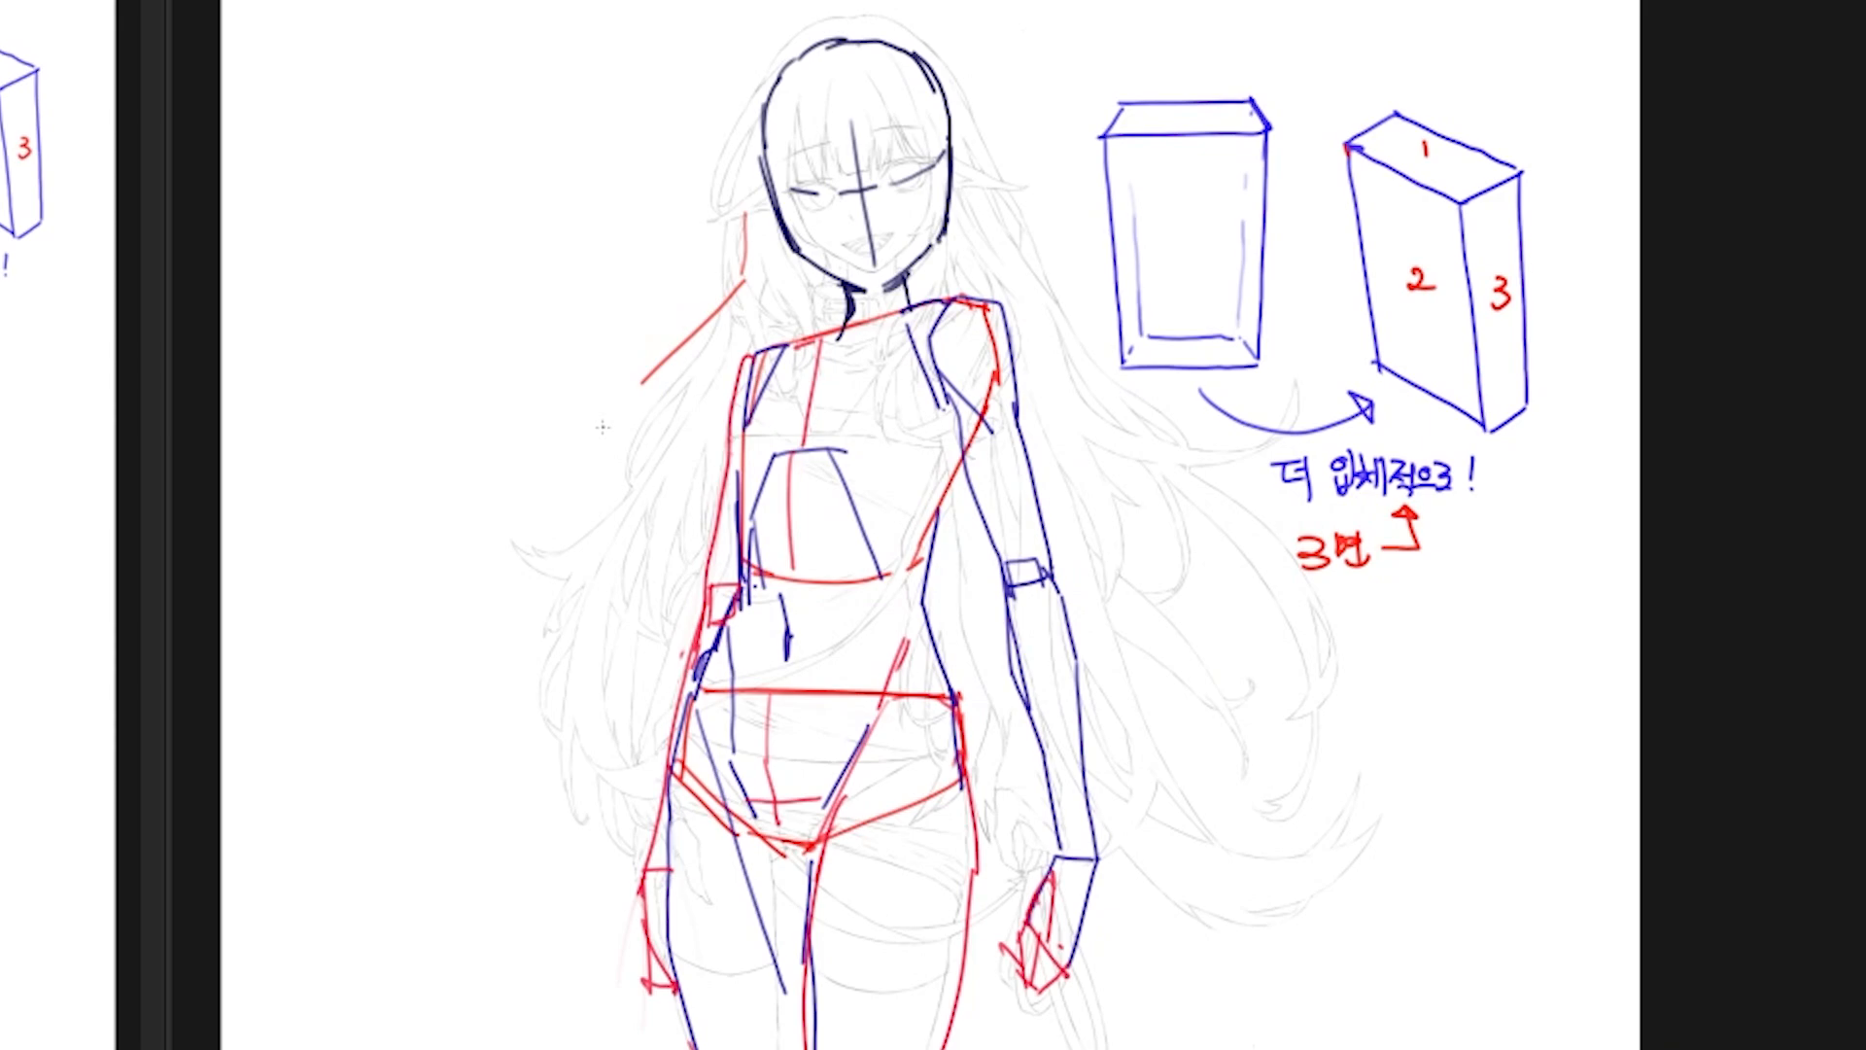
Step: Sketch the large red ribbon-like hair flow on both sides of the body, curling the mass beside the hand to a point
{"action": "left_click_drag", "start_coordinate": [644, 389], "coordinate": [680, 680]}
{"action": "mouse_move", "coordinate": [1086, 597]}
{"action": "left_mouse_down"}
{"action": "mouse_move", "coordinate": [1146, 921]}
{"action": "mouse_move", "coordinate": [1176, 659]}
{"action": "left_mouse_up"}
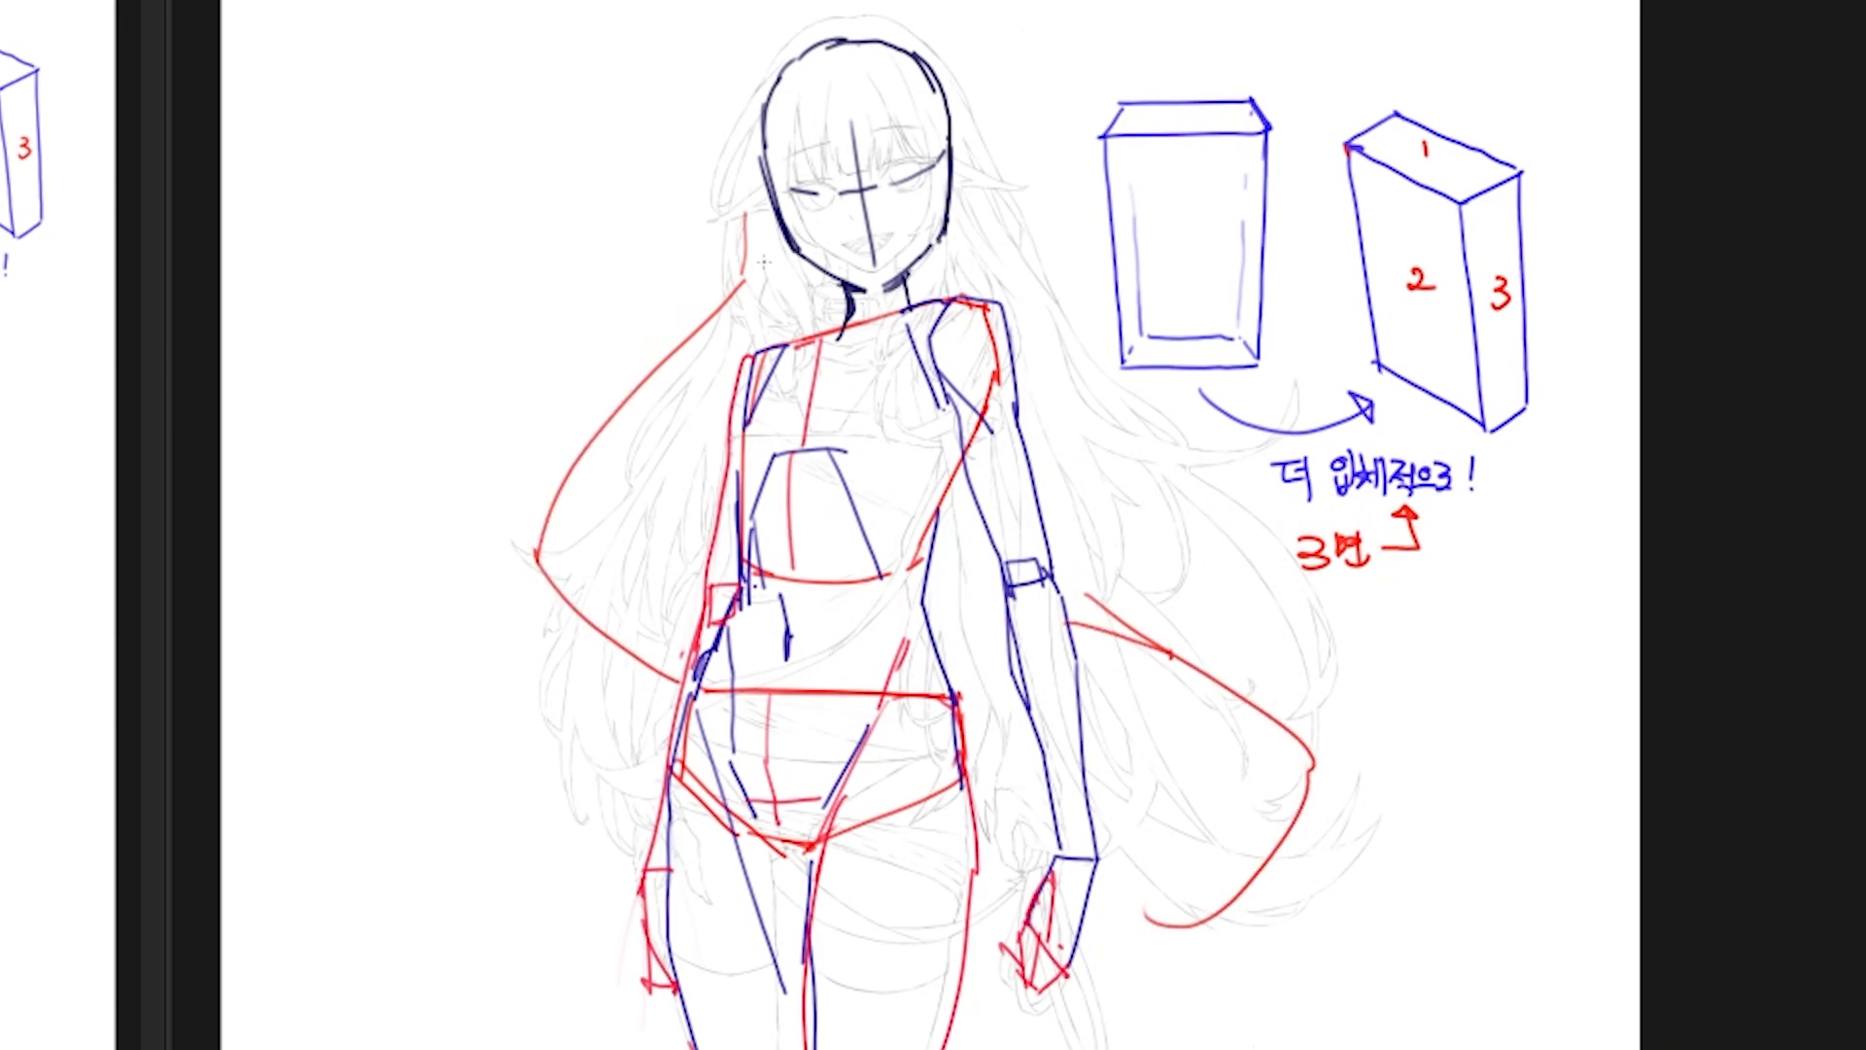
{"action": "left_click_drag", "start_coordinate": [1081, 713], "coordinate": [1306, 776]}
{"action": "mouse_move", "coordinate": [1308, 779]}
{"action": "left_mouse_down"}
{"action": "mouse_move", "coordinate": [1320, 809]}
{"action": "mouse_move", "coordinate": [1284, 923]}
{"action": "left_mouse_up"}
{"action": "mouse_move", "coordinate": [1091, 910]}
{"action": "left_mouse_down"}
{"action": "mouse_move", "coordinate": [1243, 925]}
{"action": "mouse_move", "coordinate": [1227, 960]}
{"action": "left_mouse_up"}
{"action": "left_click_drag", "start_coordinate": [1202, 977], "coordinate": [1302, 895]}
{"action": "left_click_drag", "start_coordinate": [1325, 848], "coordinate": [1310, 770]}
{"action": "left_click_drag", "start_coordinate": [1306, 774], "coordinate": [1292, 826]}
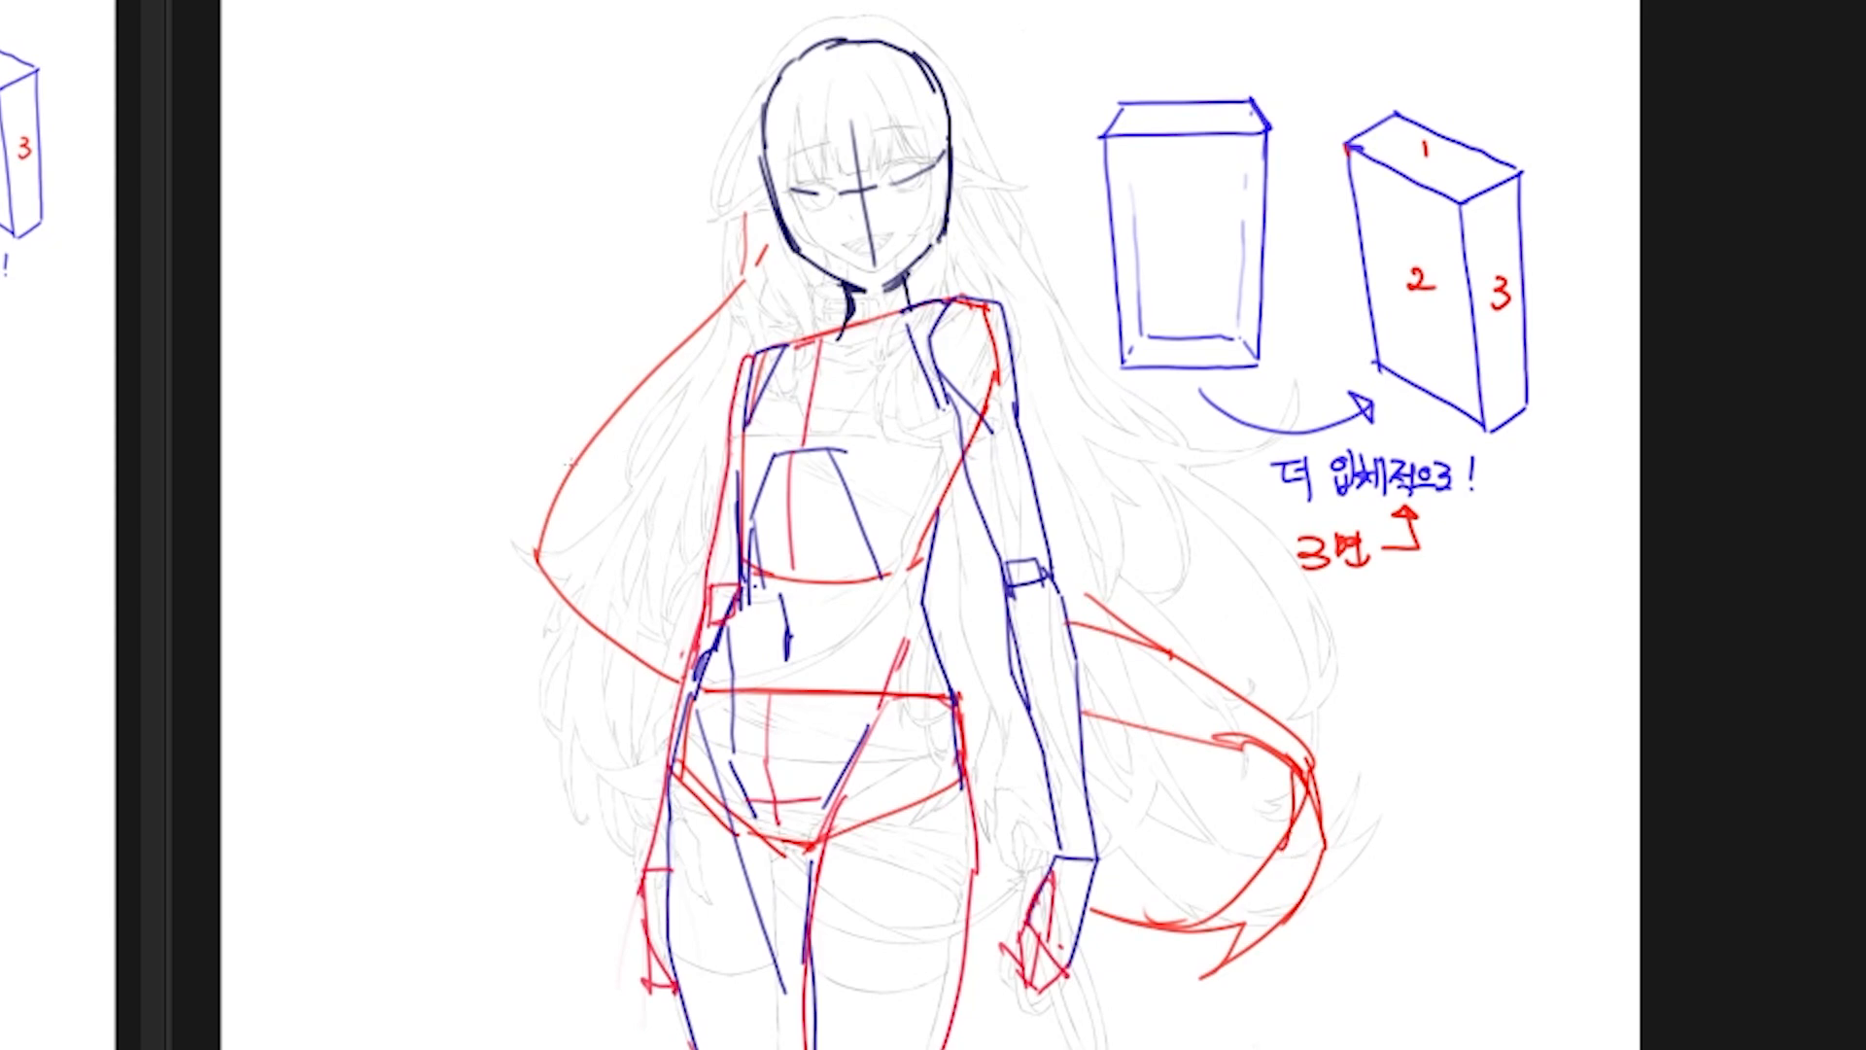
Step: Undo the last stroke and add red inner fold lines to the hair mass beside the bent-back shoulder and waist
{"action": "key", "text": "ctrl+z"}
{"action": "mouse_move", "coordinate": [570, 464]}
{"action": "left_mouse_down"}
{"action": "mouse_move", "coordinate": [637, 550]}
{"action": "mouse_move", "coordinate": [677, 672]}
{"action": "left_mouse_up"}
{"action": "left_click_drag", "start_coordinate": [600, 576], "coordinate": [697, 618]}
{"action": "mouse_move", "coordinate": [697, 342]}
{"action": "left_mouse_down"}
{"action": "mouse_move", "coordinate": [670, 601]}
{"action": "mouse_move", "coordinate": [648, 481]}
{"action": "left_mouse_up"}
{"action": "mouse_move", "coordinate": [648, 481]}
{"action": "left_mouse_down"}
{"action": "mouse_move", "coordinate": [690, 356]}
{"action": "mouse_move", "coordinate": [676, 436]}
{"action": "left_mouse_up"}
{"action": "left_click_drag", "start_coordinate": [634, 643], "coordinate": [673, 719]}
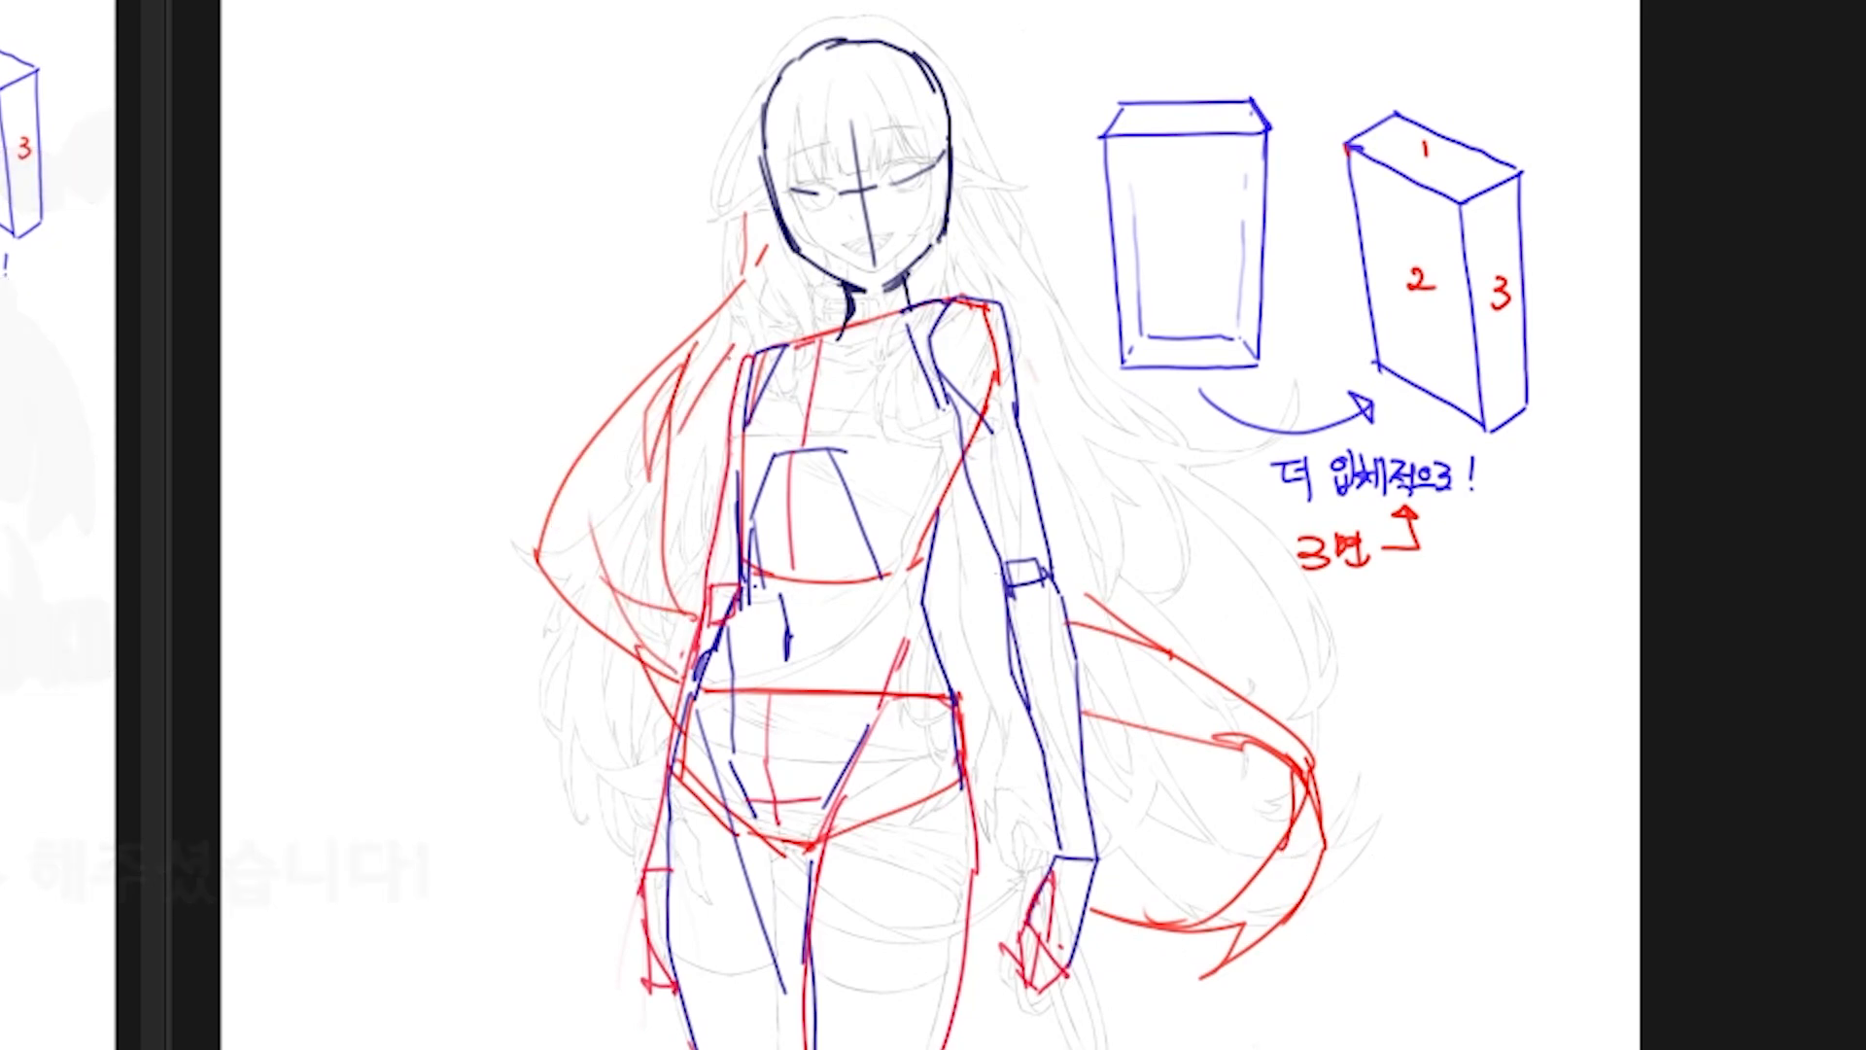
{"action": "left_click_drag", "start_coordinate": [646, 465], "coordinate": [664, 556]}
Step: Switch to blue and draw curling strand ends off the outer edge of the smaller red hair mass
{"action": "left_click_drag", "start_coordinate": [563, 483], "coordinate": [499, 760]}
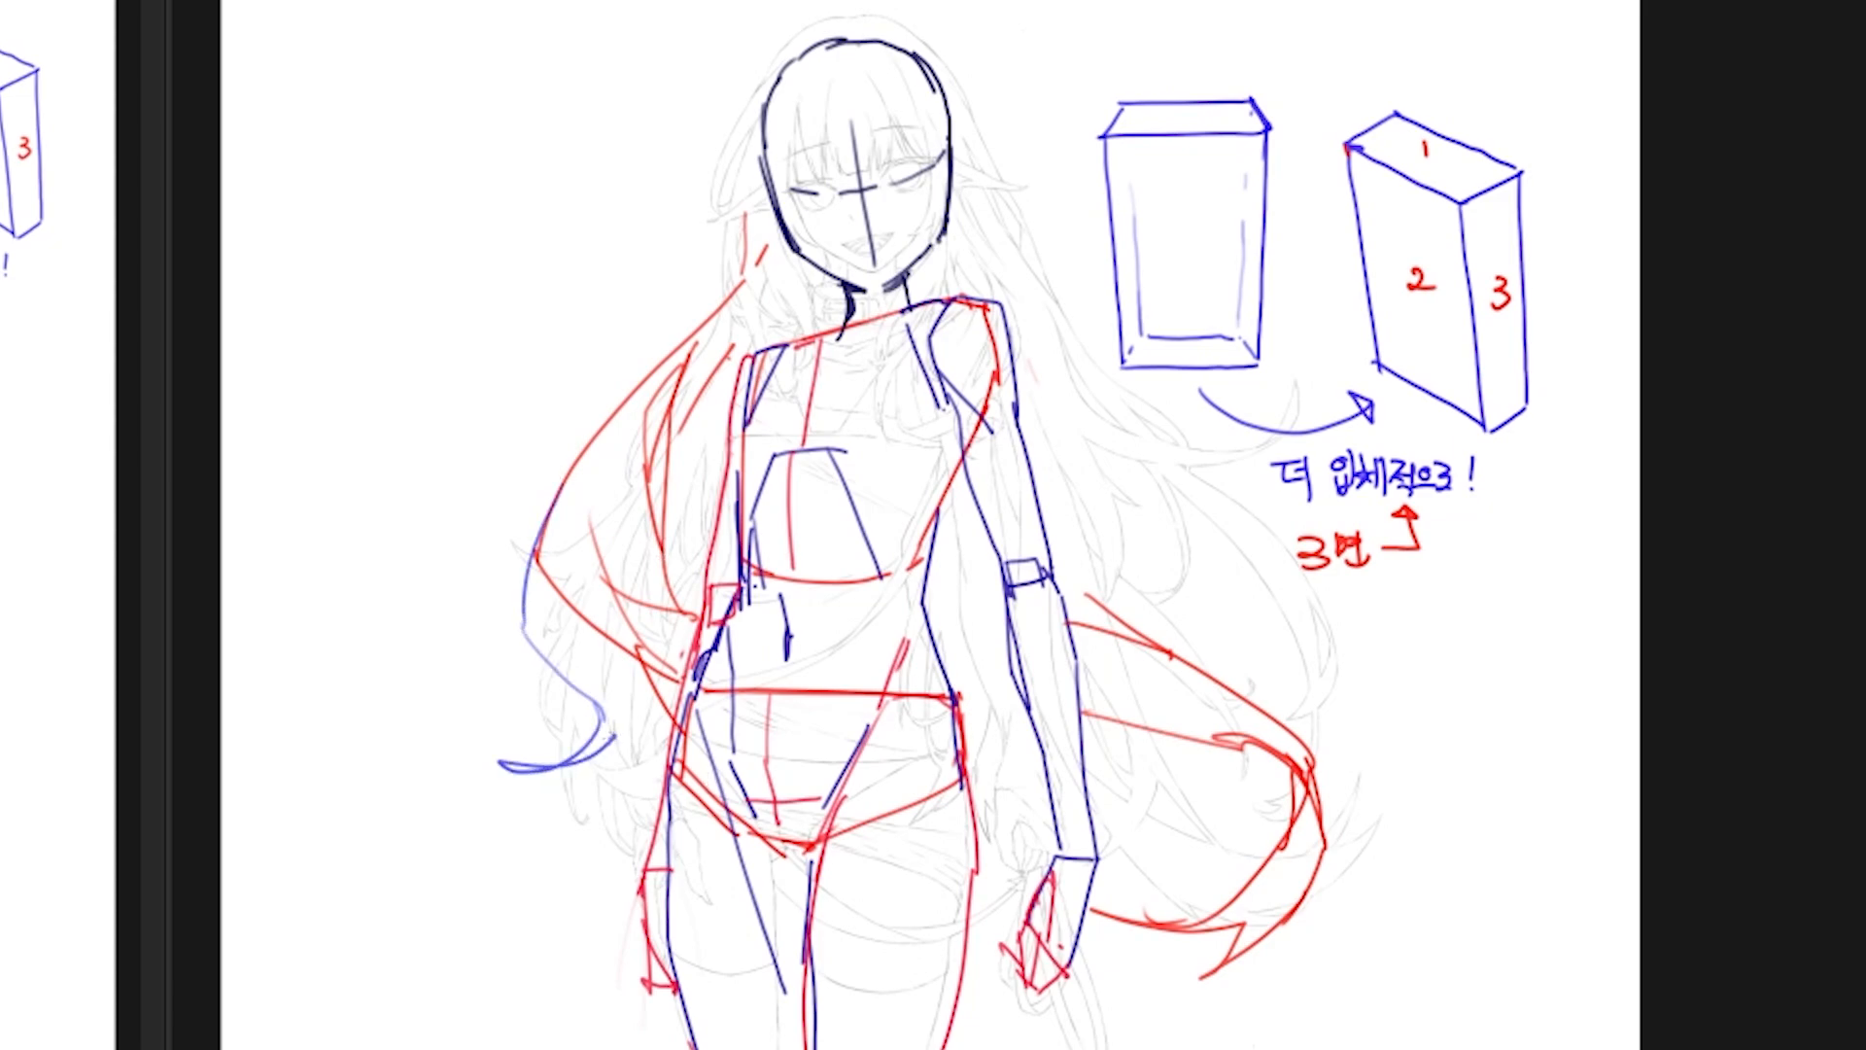
{"action": "left_click_drag", "start_coordinate": [597, 613], "coordinate": [605, 746]}
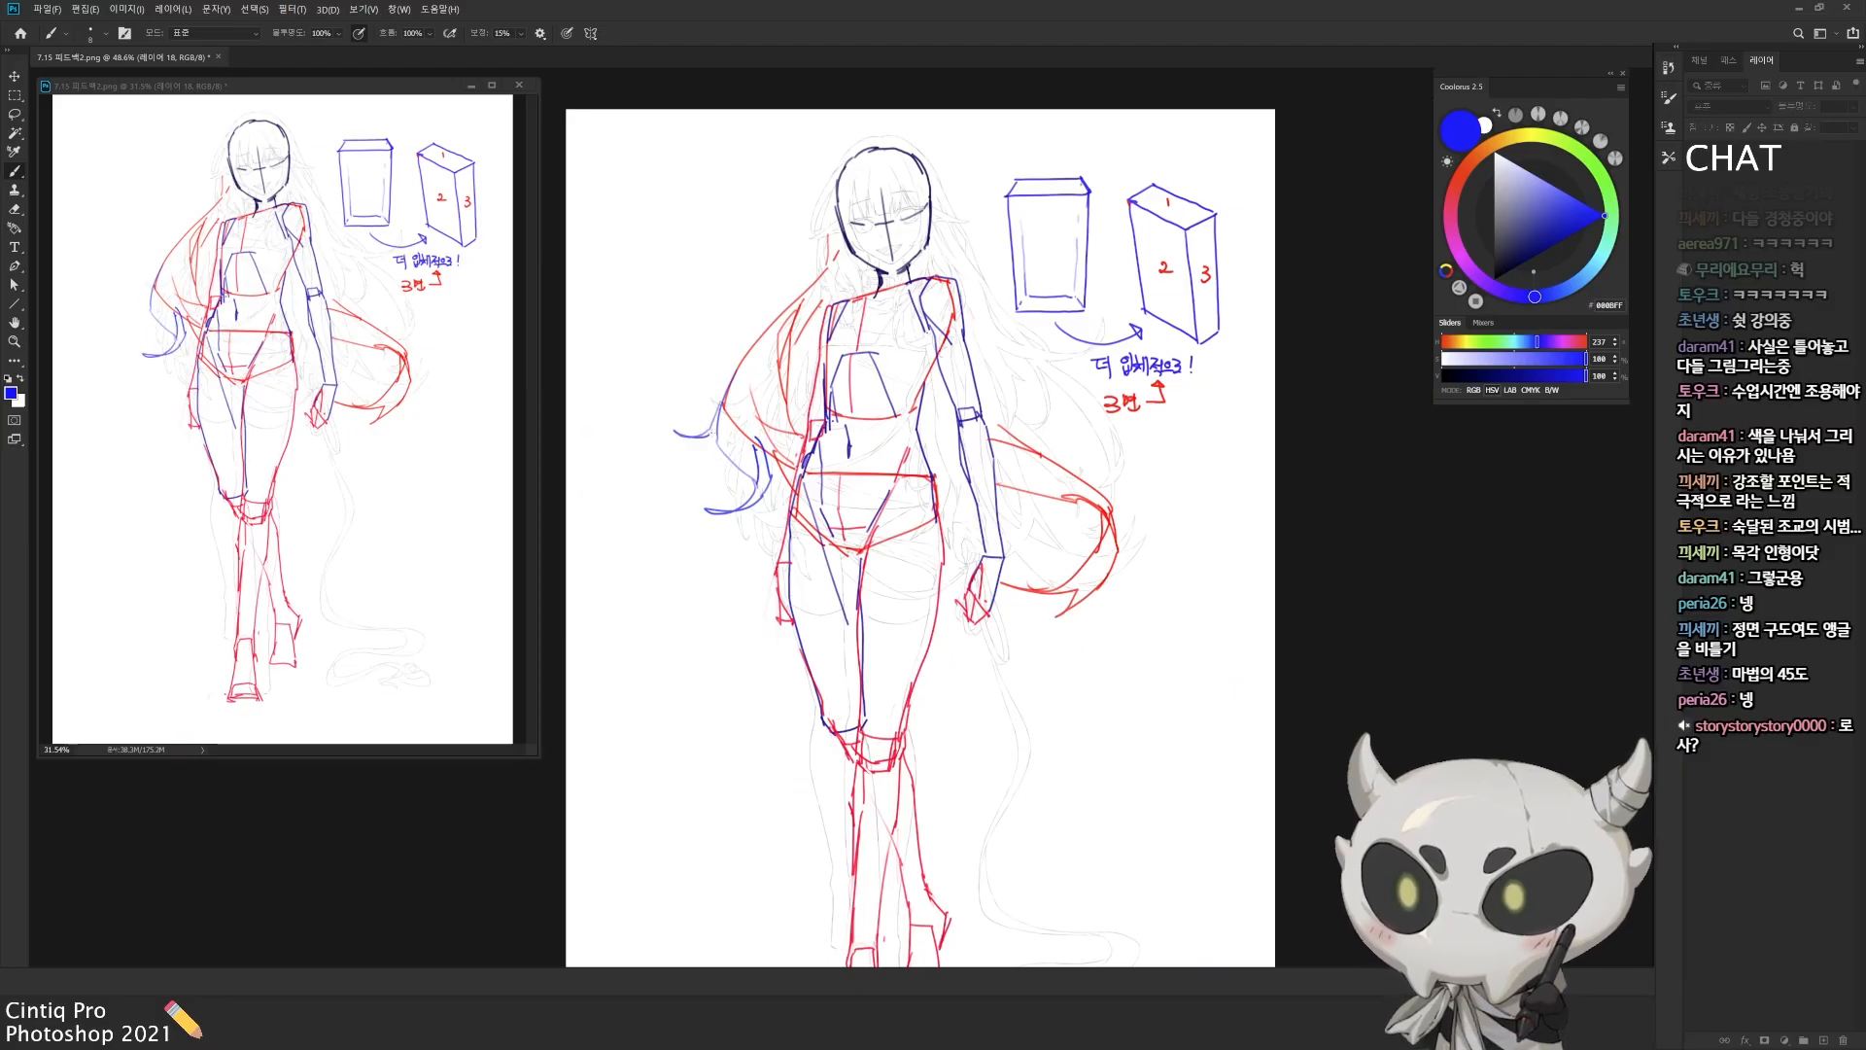
{"action": "left_click_drag", "start_coordinate": [713, 433], "coordinate": [704, 450]}
{"action": "mouse_move", "coordinate": [734, 376]}
{"action": "left_mouse_down"}
{"action": "mouse_move", "coordinate": [729, 546]}
{"action": "mouse_move", "coordinate": [768, 526]}
{"action": "left_mouse_up"}
{"action": "key", "text": "ctrl+z"}
{"action": "key", "text": "ctrl+z"}
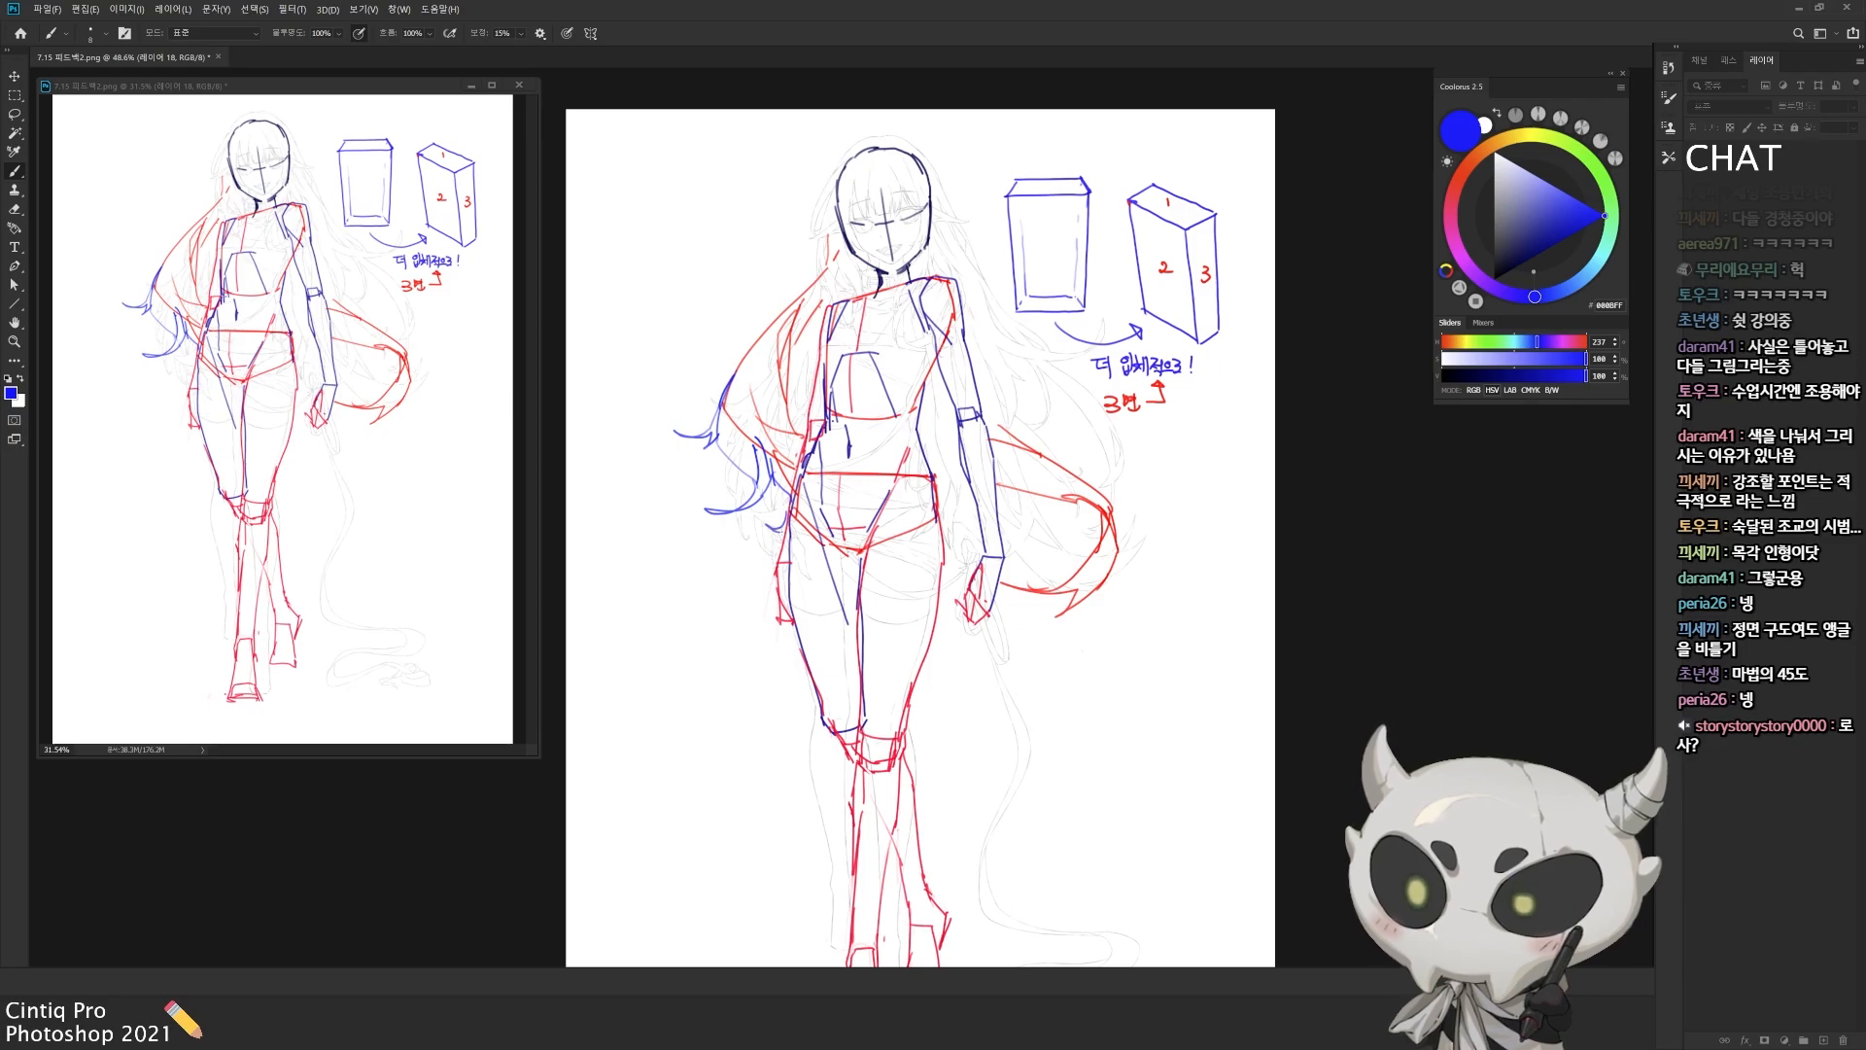
Step: Draw blue curls inside the large red hair mass beside the hand and looping strands above it
{"action": "mouse_move", "coordinate": [1055, 388]}
{"action": "left_mouse_down"}
{"action": "mouse_move", "coordinate": [1073, 455]}
{"action": "mouse_move", "coordinate": [1025, 542]}
{"action": "left_mouse_up"}
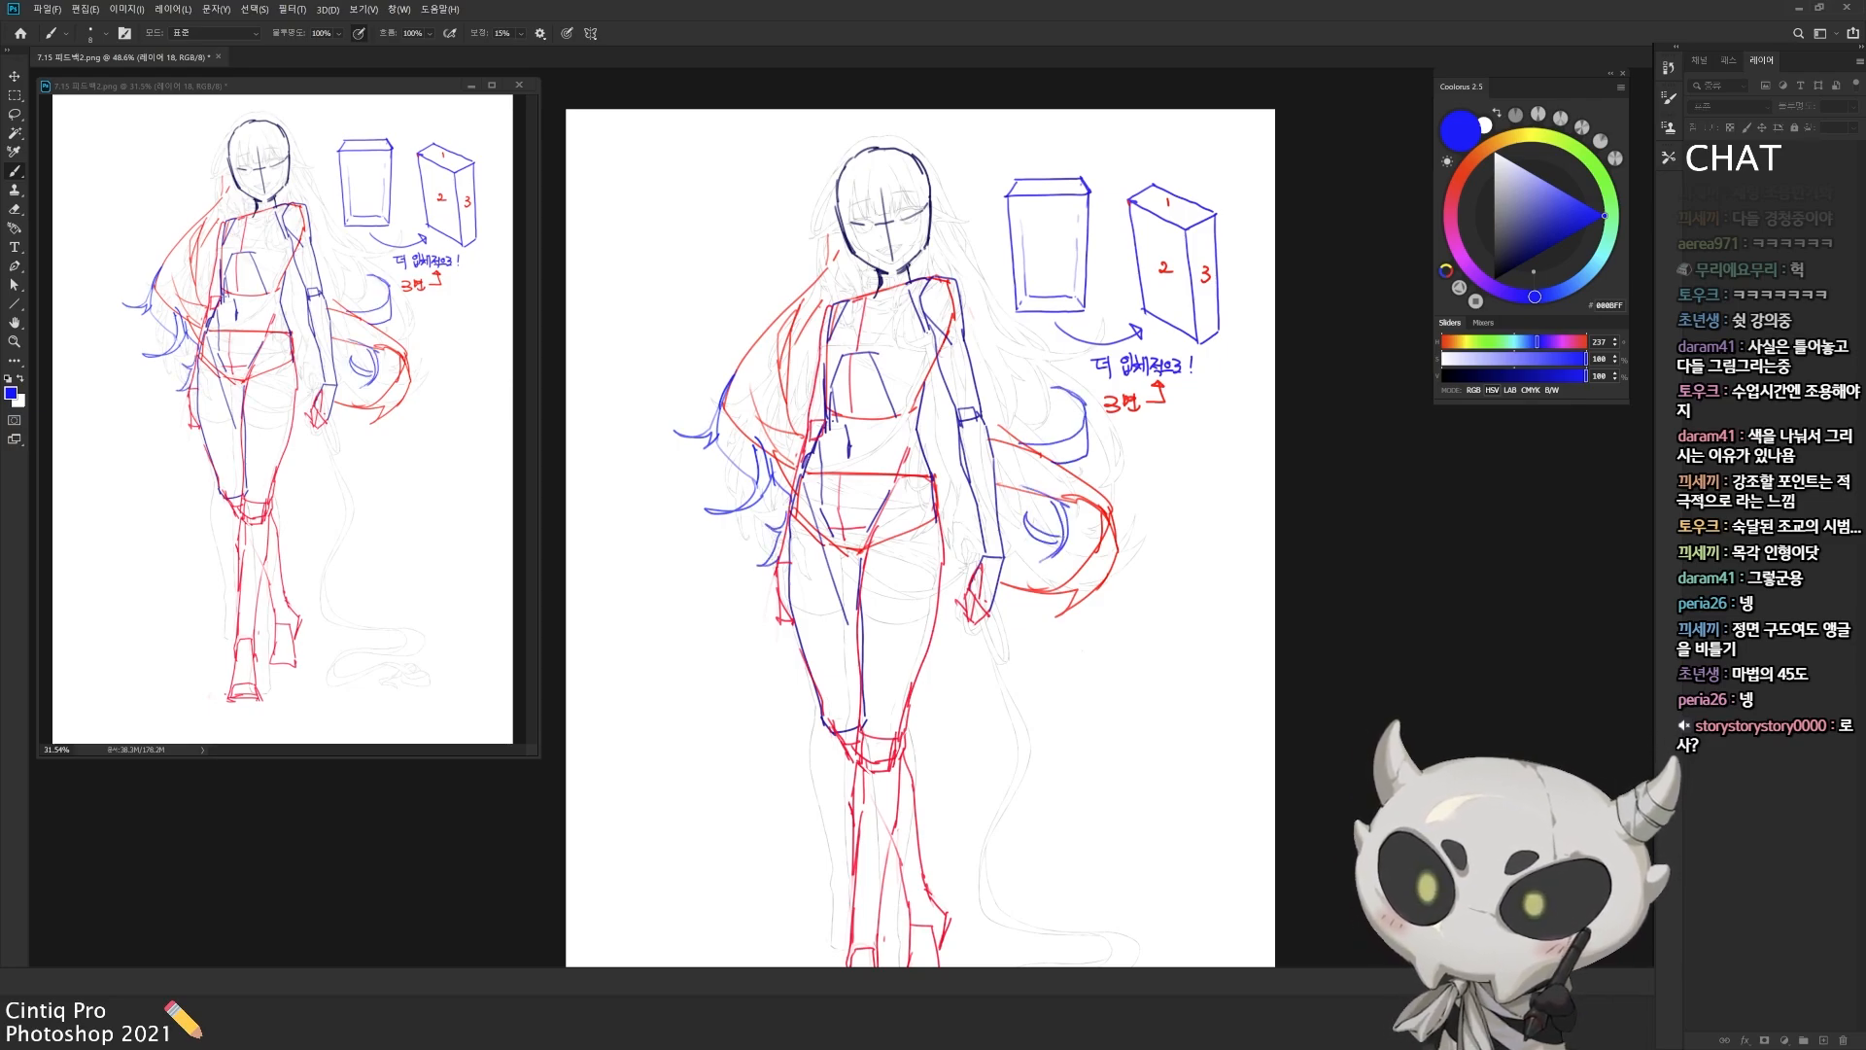
{"action": "left_click_drag", "start_coordinate": [1016, 478], "coordinate": [995, 569]}
{"action": "mouse_move", "coordinate": [1017, 432]}
{"action": "left_mouse_down"}
{"action": "mouse_move", "coordinate": [1052, 444]}
{"action": "mouse_move", "coordinate": [1060, 415]}
{"action": "mouse_move", "coordinate": [1118, 402]}
{"action": "left_mouse_up"}
{"action": "mouse_move", "coordinate": [1116, 393]}
{"action": "left_mouse_down"}
{"action": "mouse_move", "coordinate": [1108, 444]}
{"action": "mouse_move", "coordinate": [1063, 409]}
{"action": "left_mouse_up"}
{"action": "left_click_drag", "start_coordinate": [1036, 384], "coordinate": [1088, 401]}
Step: Draw long blue hair strands flowing outward from both sides of the head towards the shoulders and the curls
{"action": "left_click_drag", "start_coordinate": [955, 256], "coordinate": [1079, 395]}
{"action": "mouse_move", "coordinate": [806, 294]}
{"action": "left_mouse_down"}
{"action": "mouse_move", "coordinate": [717, 314]}
{"action": "mouse_move", "coordinate": [735, 318]}
{"action": "left_mouse_up"}
{"action": "mouse_move", "coordinate": [954, 227]}
{"action": "left_mouse_down"}
{"action": "mouse_move", "coordinate": [980, 267]}
{"action": "mouse_move", "coordinate": [1044, 282]}
{"action": "left_mouse_up"}
{"action": "left_click_drag", "start_coordinate": [846, 159], "coordinate": [796, 261]}
{"action": "left_click_drag", "start_coordinate": [828, 188], "coordinate": [801, 289]}
{"action": "left_click_drag", "start_coordinate": [955, 227], "coordinate": [1001, 266]}
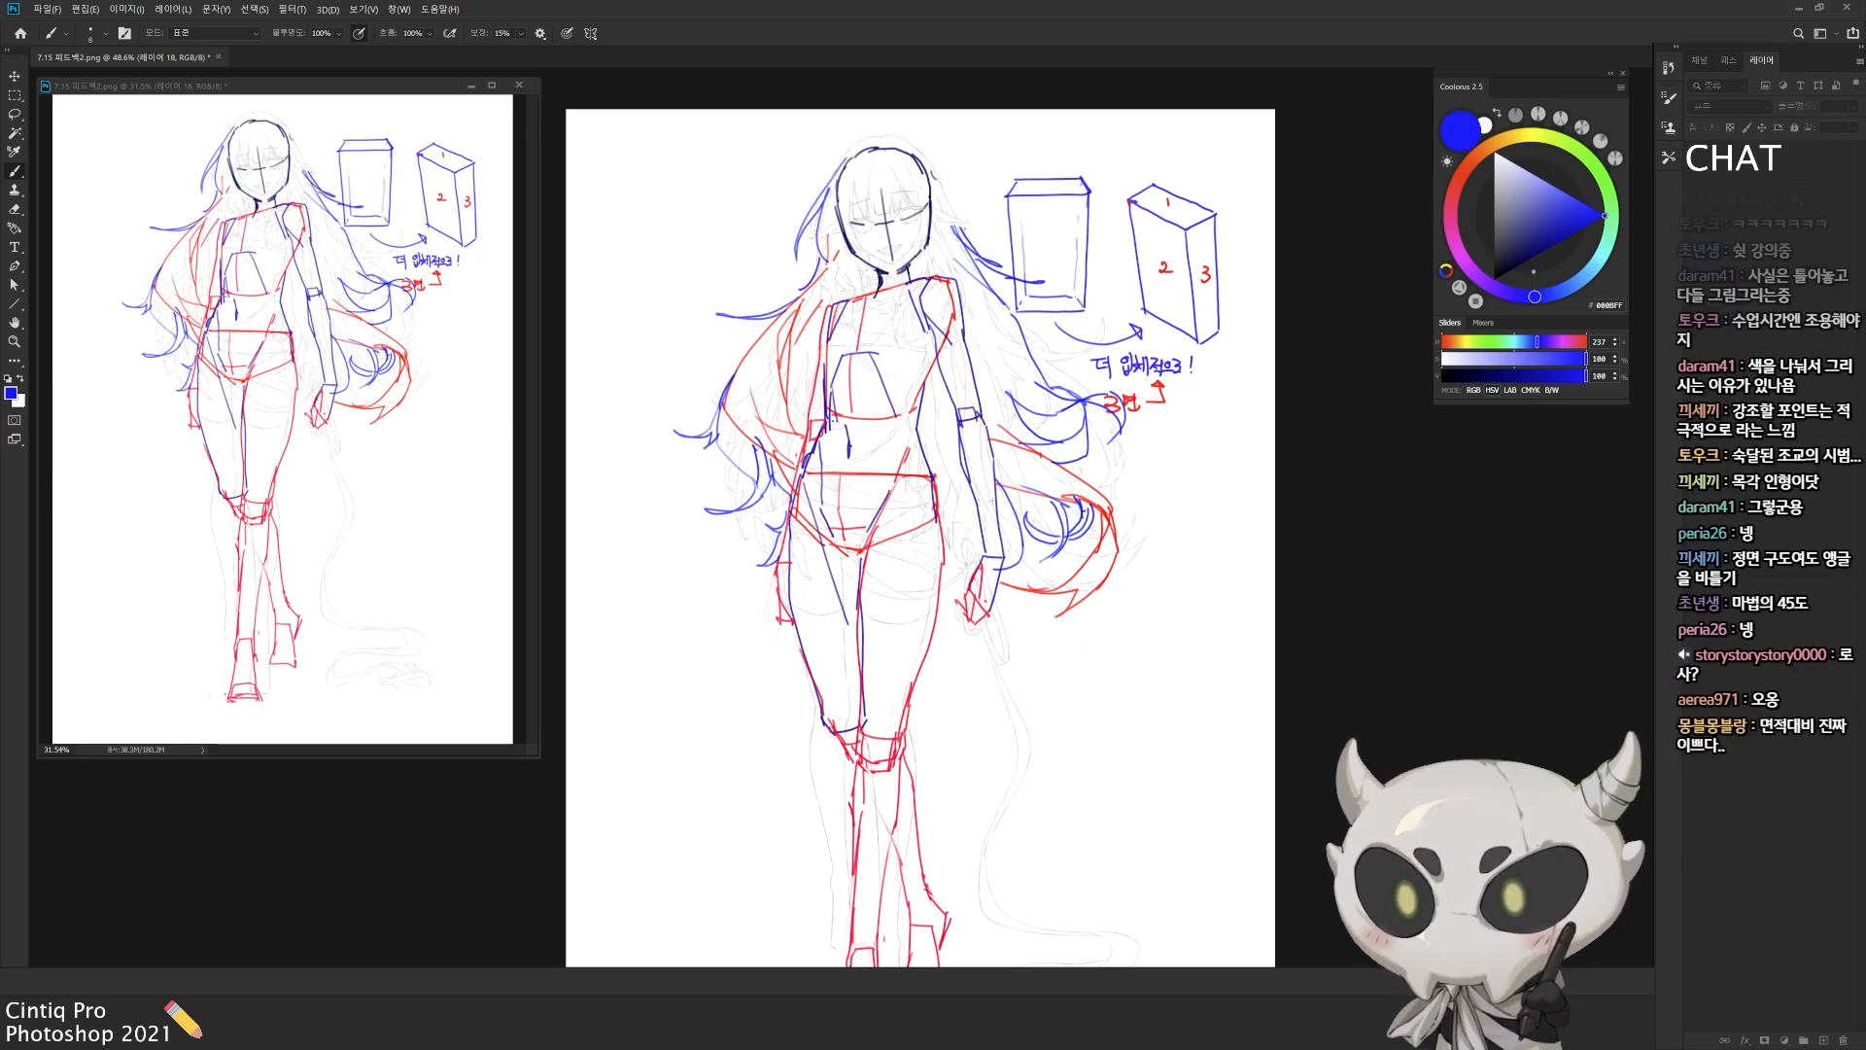
Step: Fill out the hair with more blue strands around the crown, beside the arm and near the hips
{"action": "left_click_drag", "start_coordinate": [977, 484], "coordinate": [863, 647]}
{"action": "left_click_drag", "start_coordinate": [973, 349], "coordinate": [1045, 381]}
{"action": "mouse_move", "coordinate": [986, 375]}
{"action": "left_mouse_down"}
{"action": "mouse_move", "coordinate": [1016, 383]}
{"action": "mouse_move", "coordinate": [1040, 431]}
{"action": "left_mouse_up"}
{"action": "left_click_drag", "start_coordinate": [926, 345], "coordinate": [947, 391]}
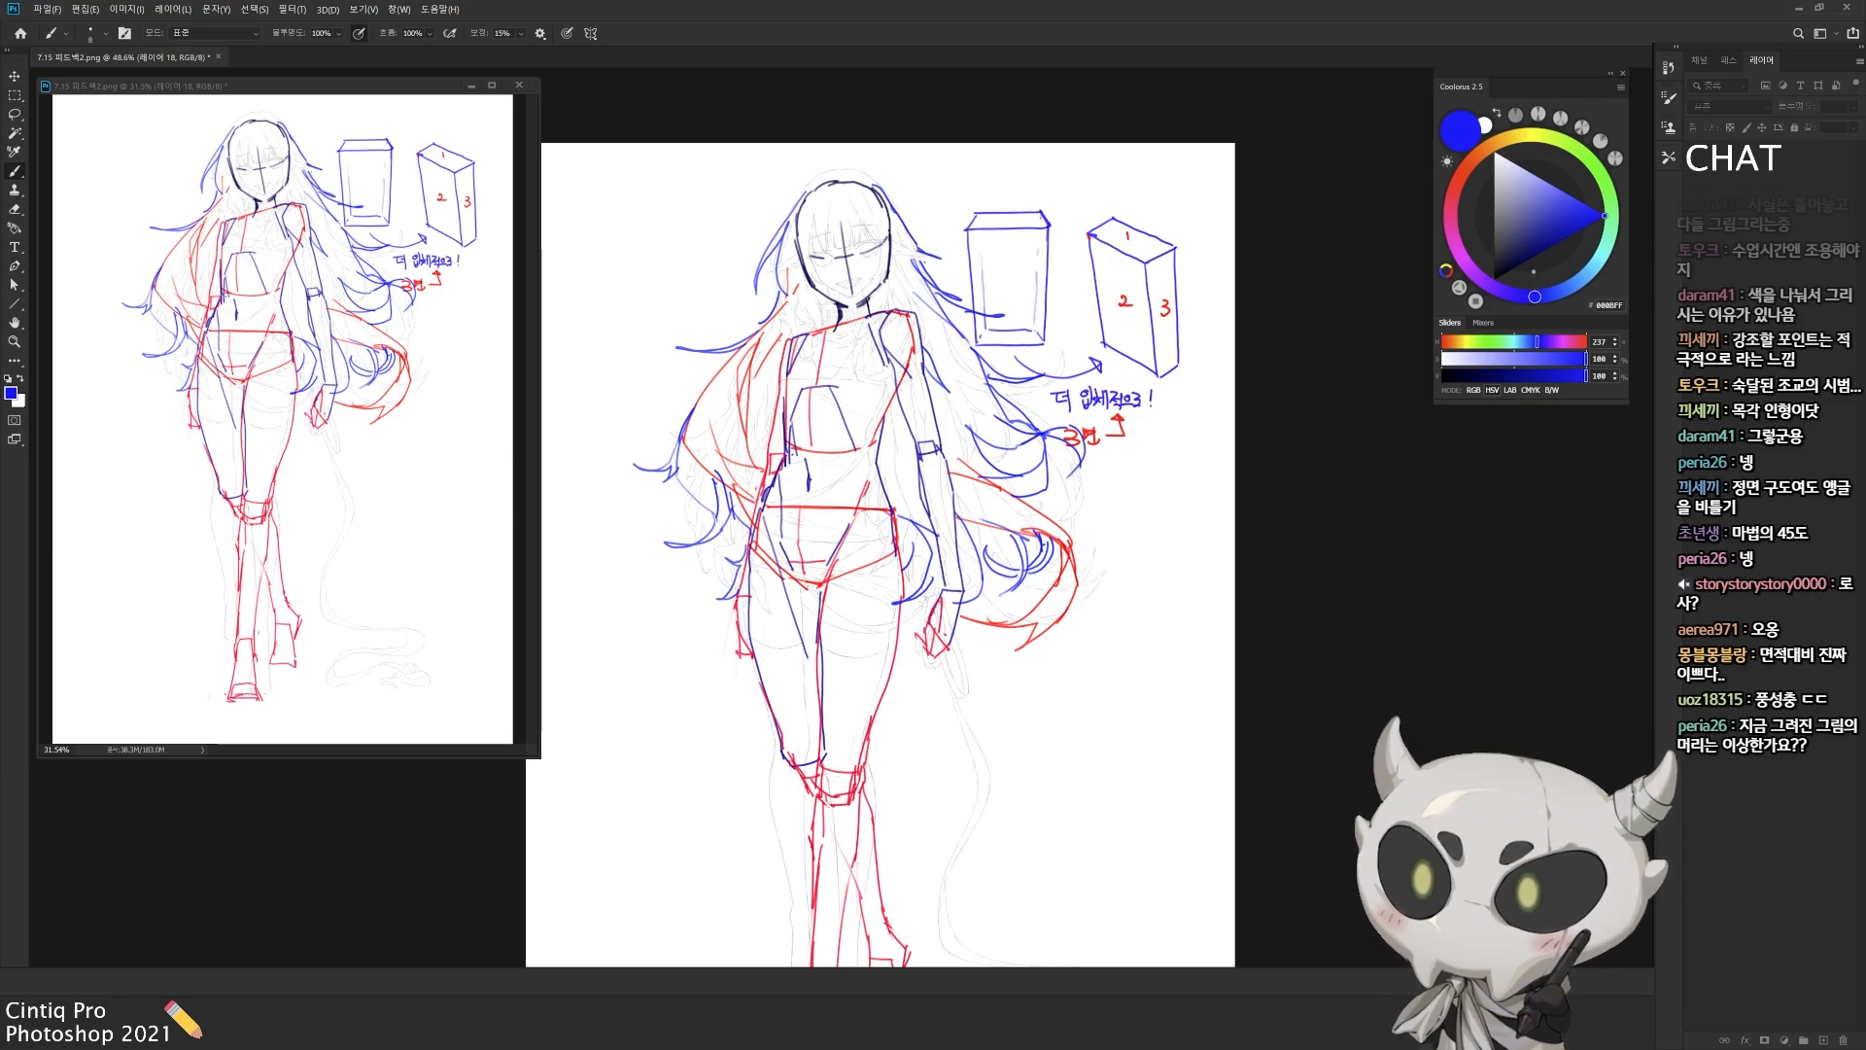
Step: Hide and show the construction group to compare the finished body and hair sketch with the original line drawing
{"action": "key", "text": "ctrl+comma"}
{"action": "key", "text": "ctrl+comma"}
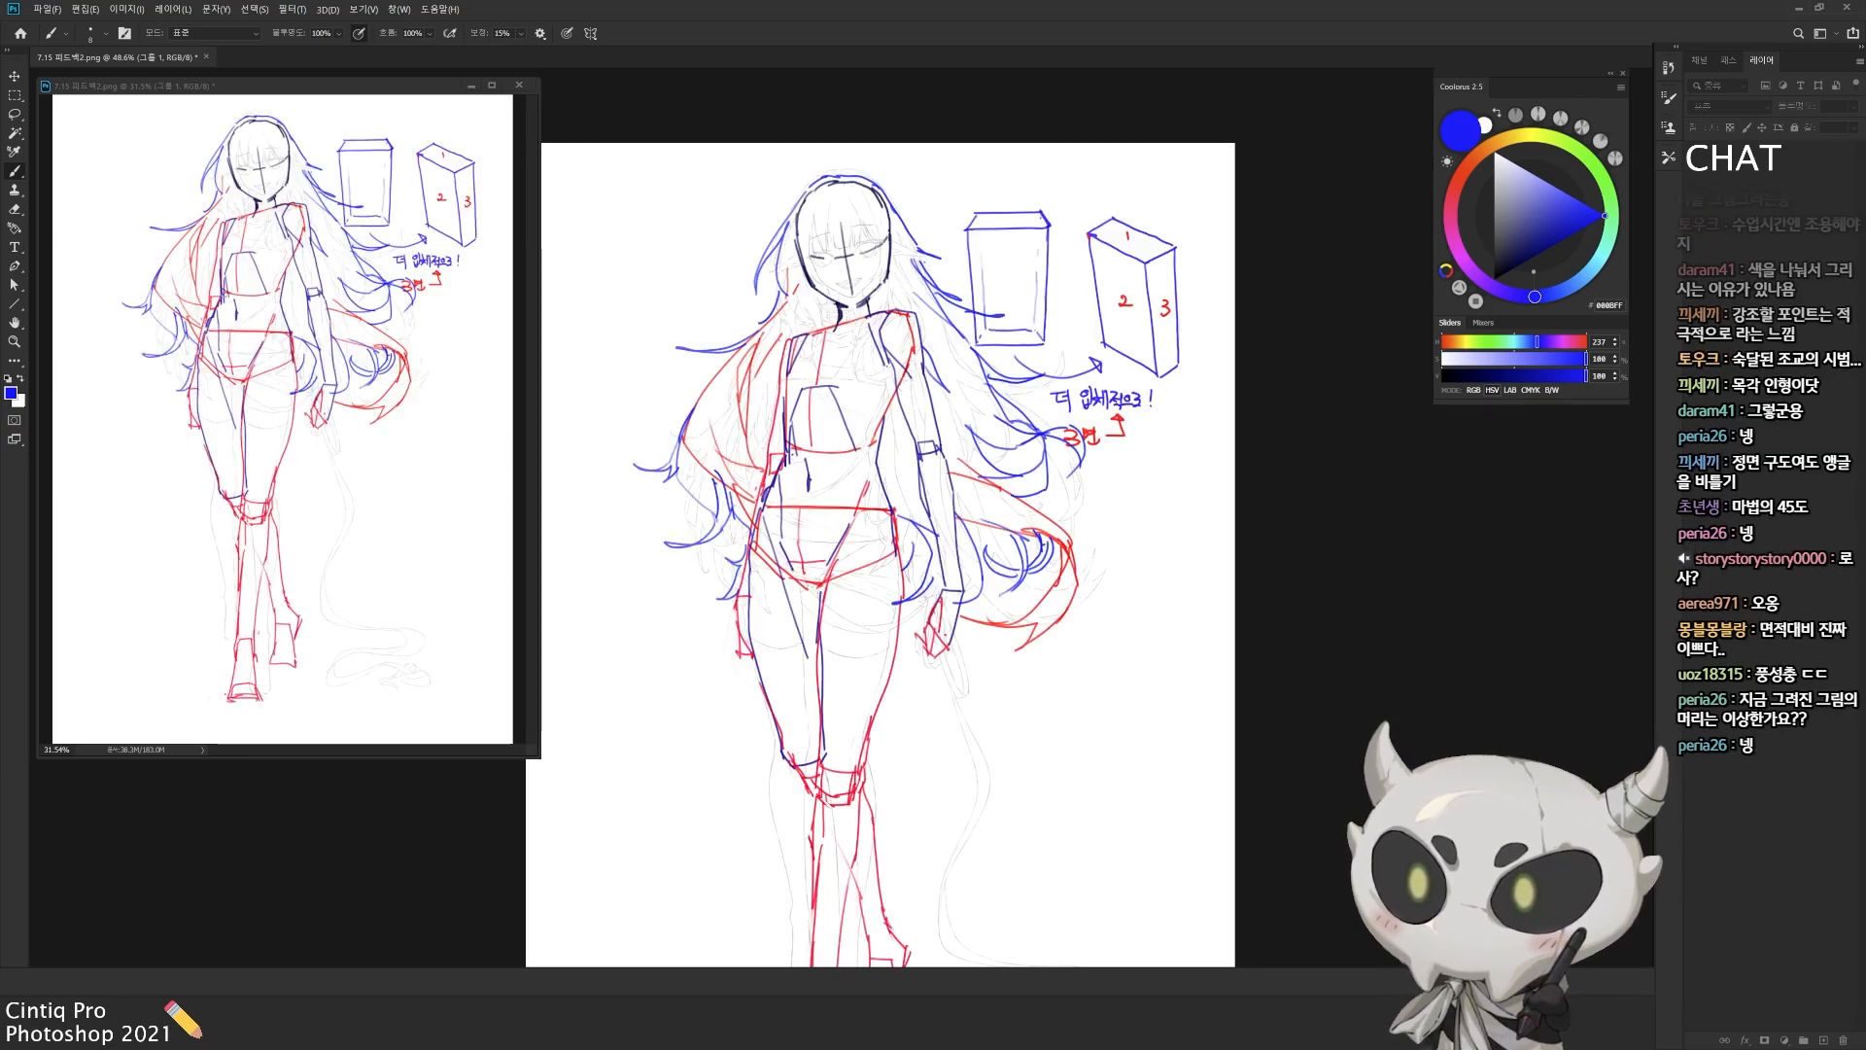
{"action": "key", "text": "ctrl+comma"}
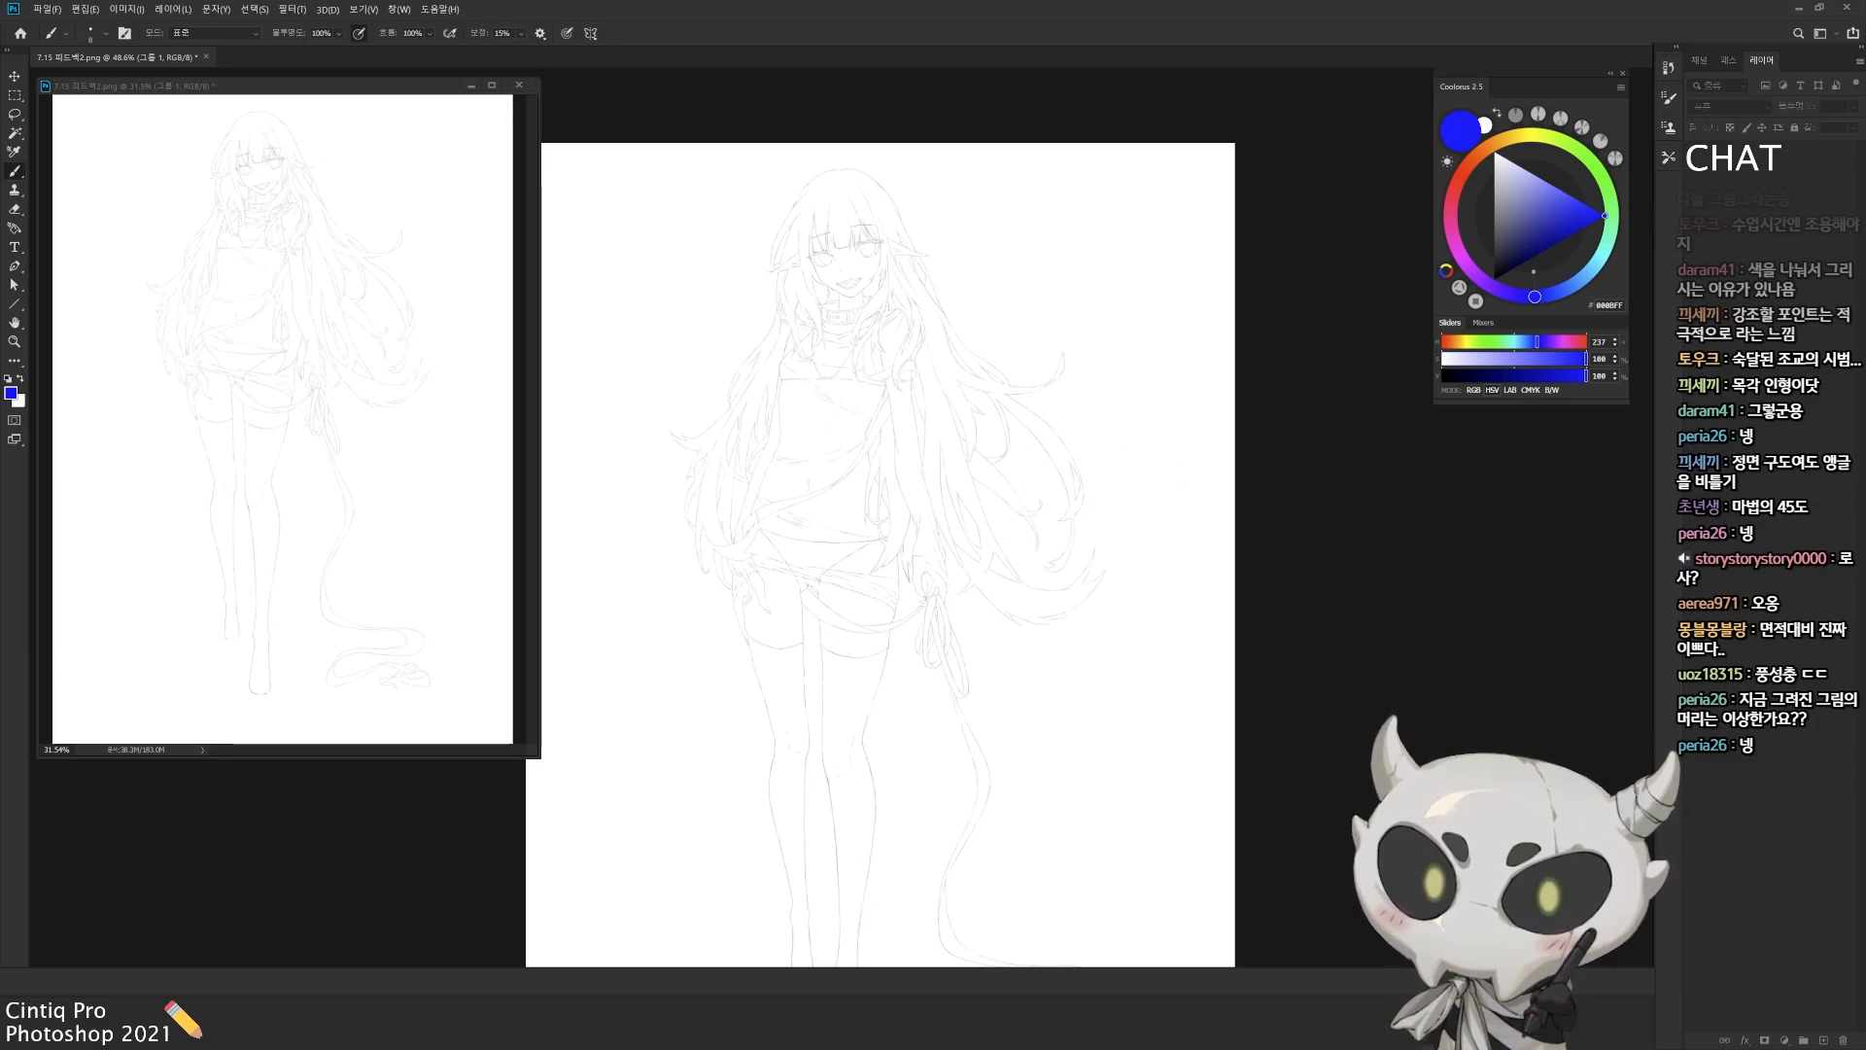
{"action": "key", "text": "ctrl+comma"}
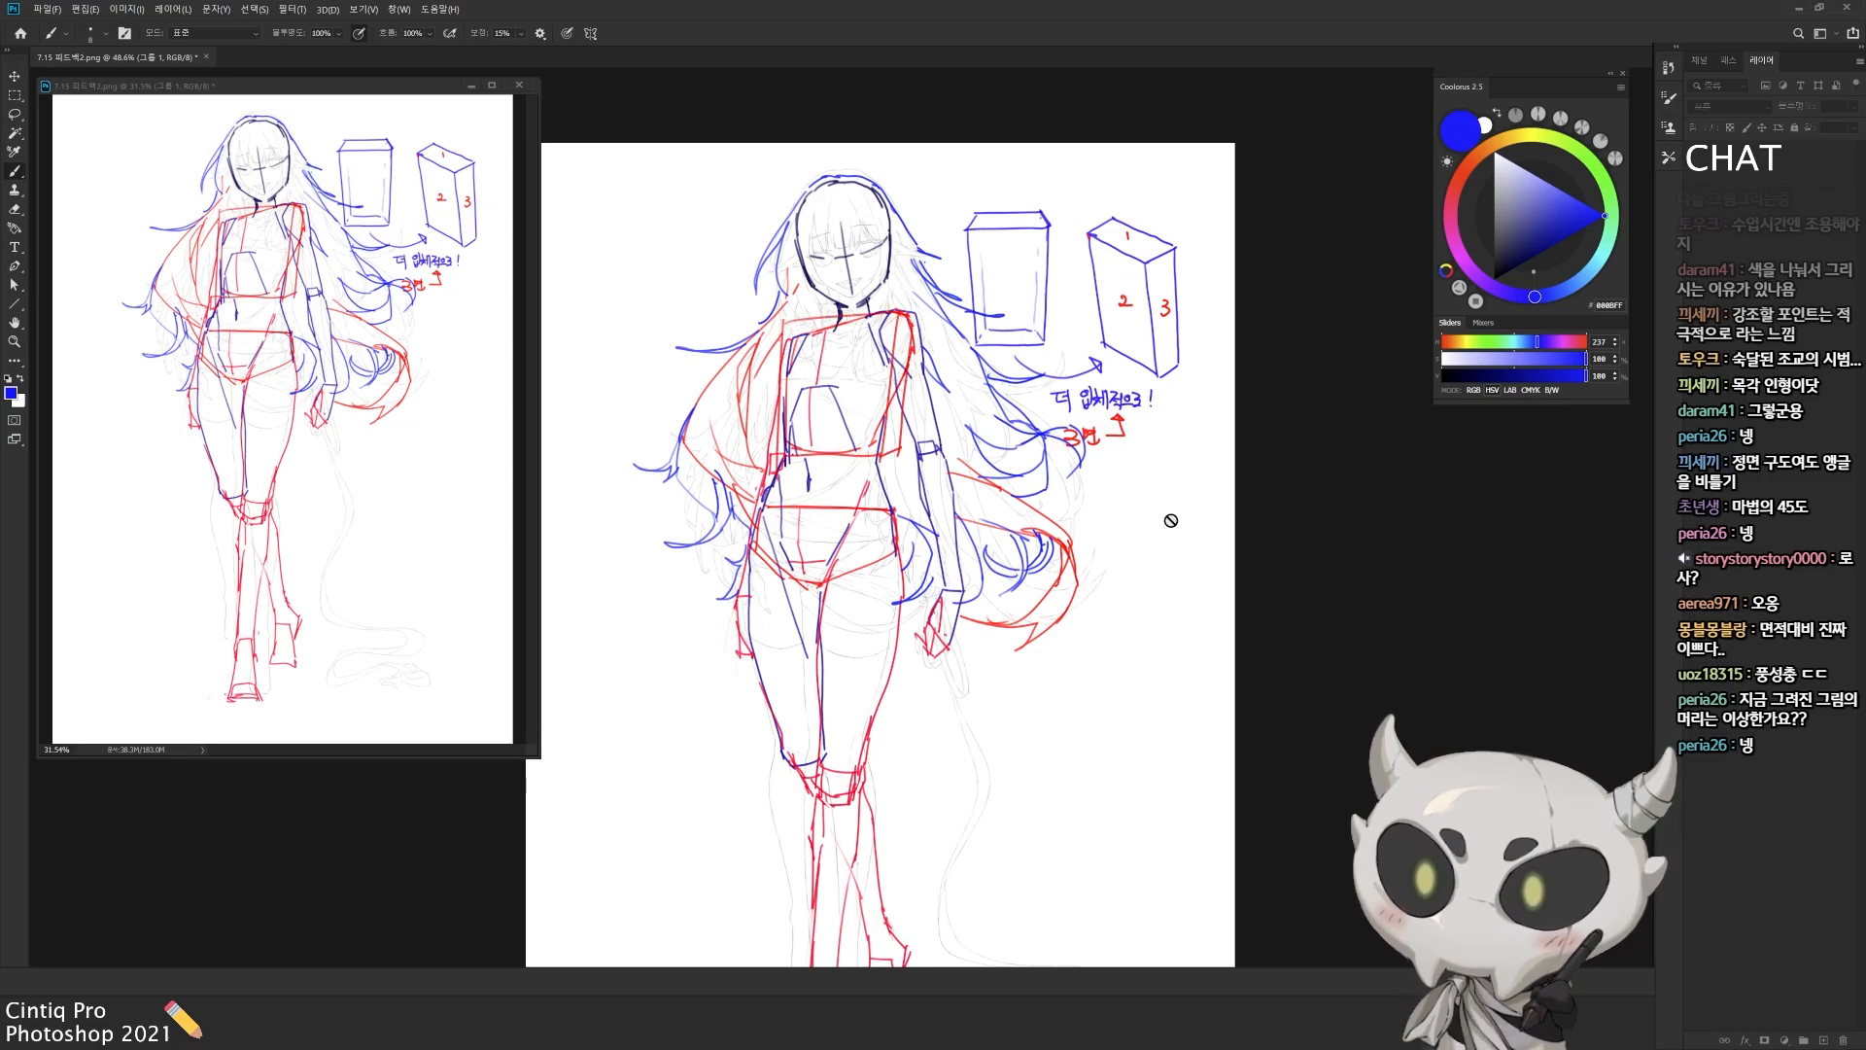
{"action": "mouse_move", "coordinate": [1069, 692]}
{"action": "left_mouse_down"}
{"action": "mouse_move", "coordinate": [1102, 662]}
{"action": "mouse_move", "coordinate": [1092, 735]}
{"action": "mouse_move", "coordinate": [1058, 719]}
{"action": "left_mouse_up"}
{"action": "left_click_drag", "start_coordinate": [926, 719], "coordinate": [943, 827]}
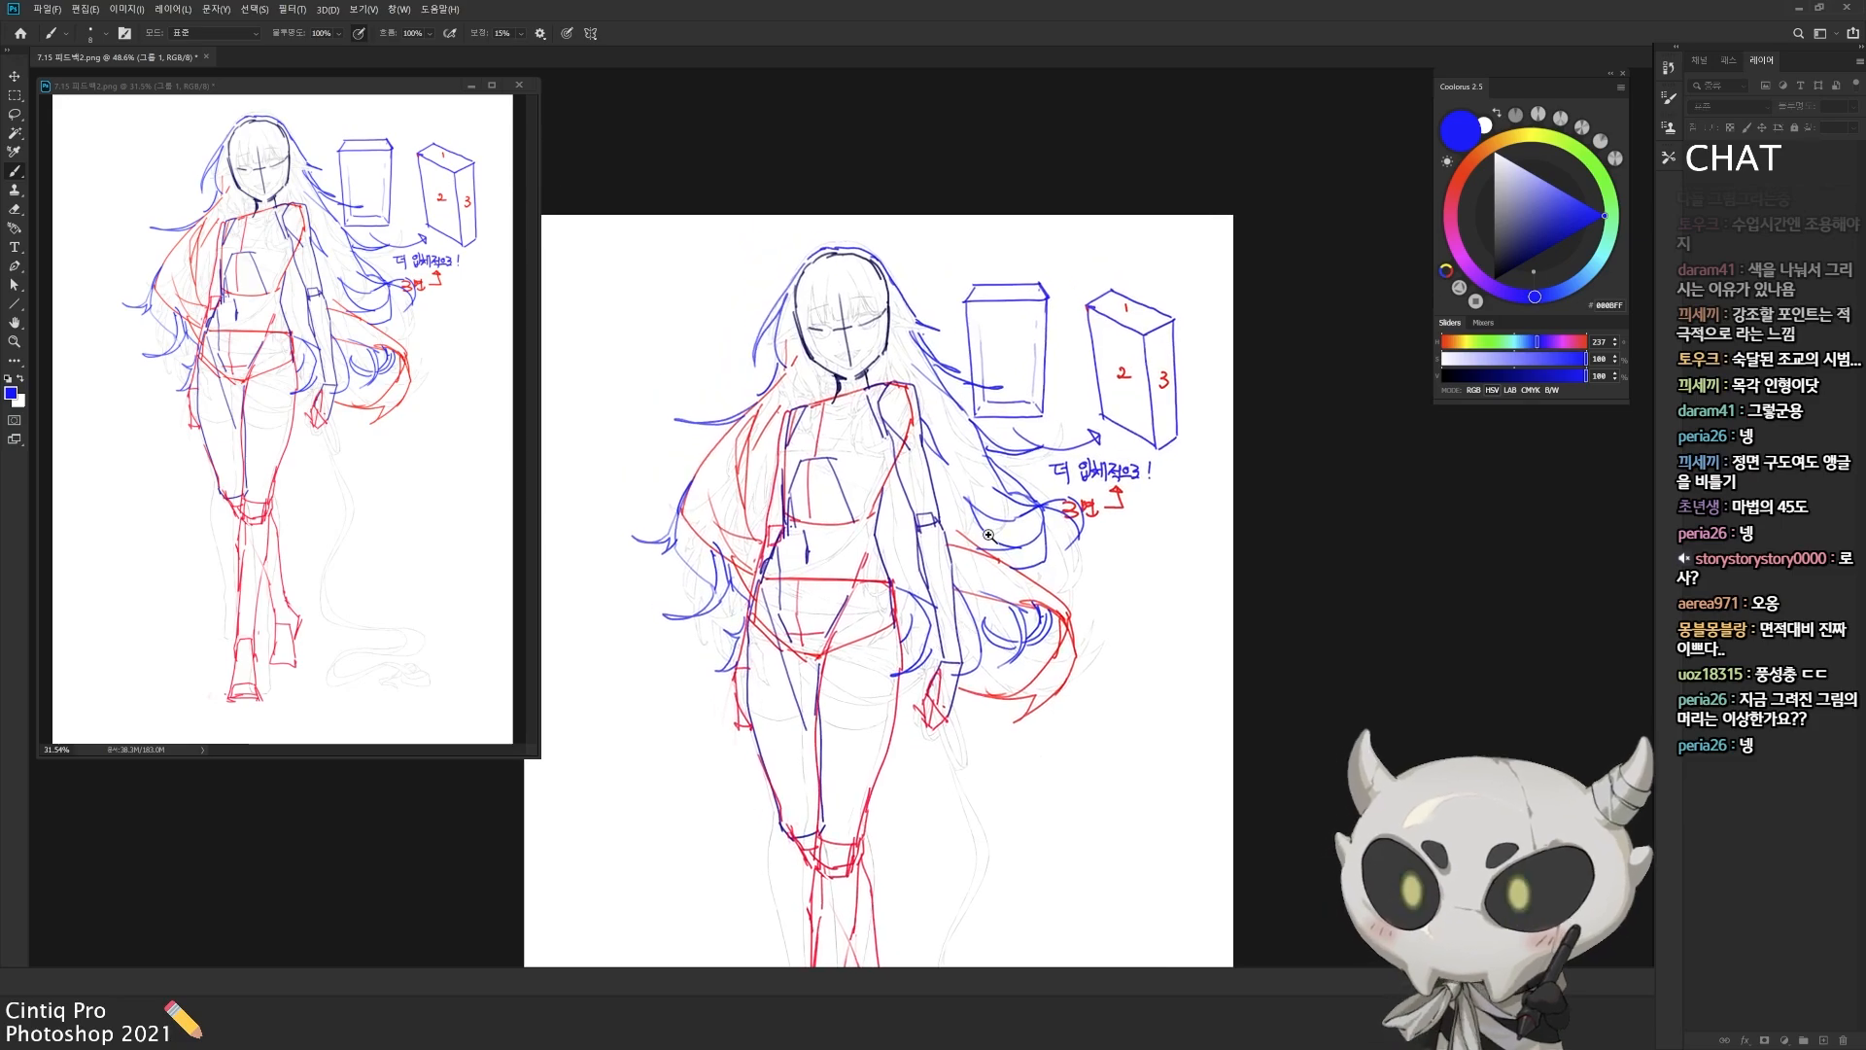
{"action": "left_click_drag", "start_coordinate": [971, 689], "coordinate": [969, 508]}
{"action": "left_click_drag", "start_coordinate": [950, 598], "coordinate": [949, 625]}
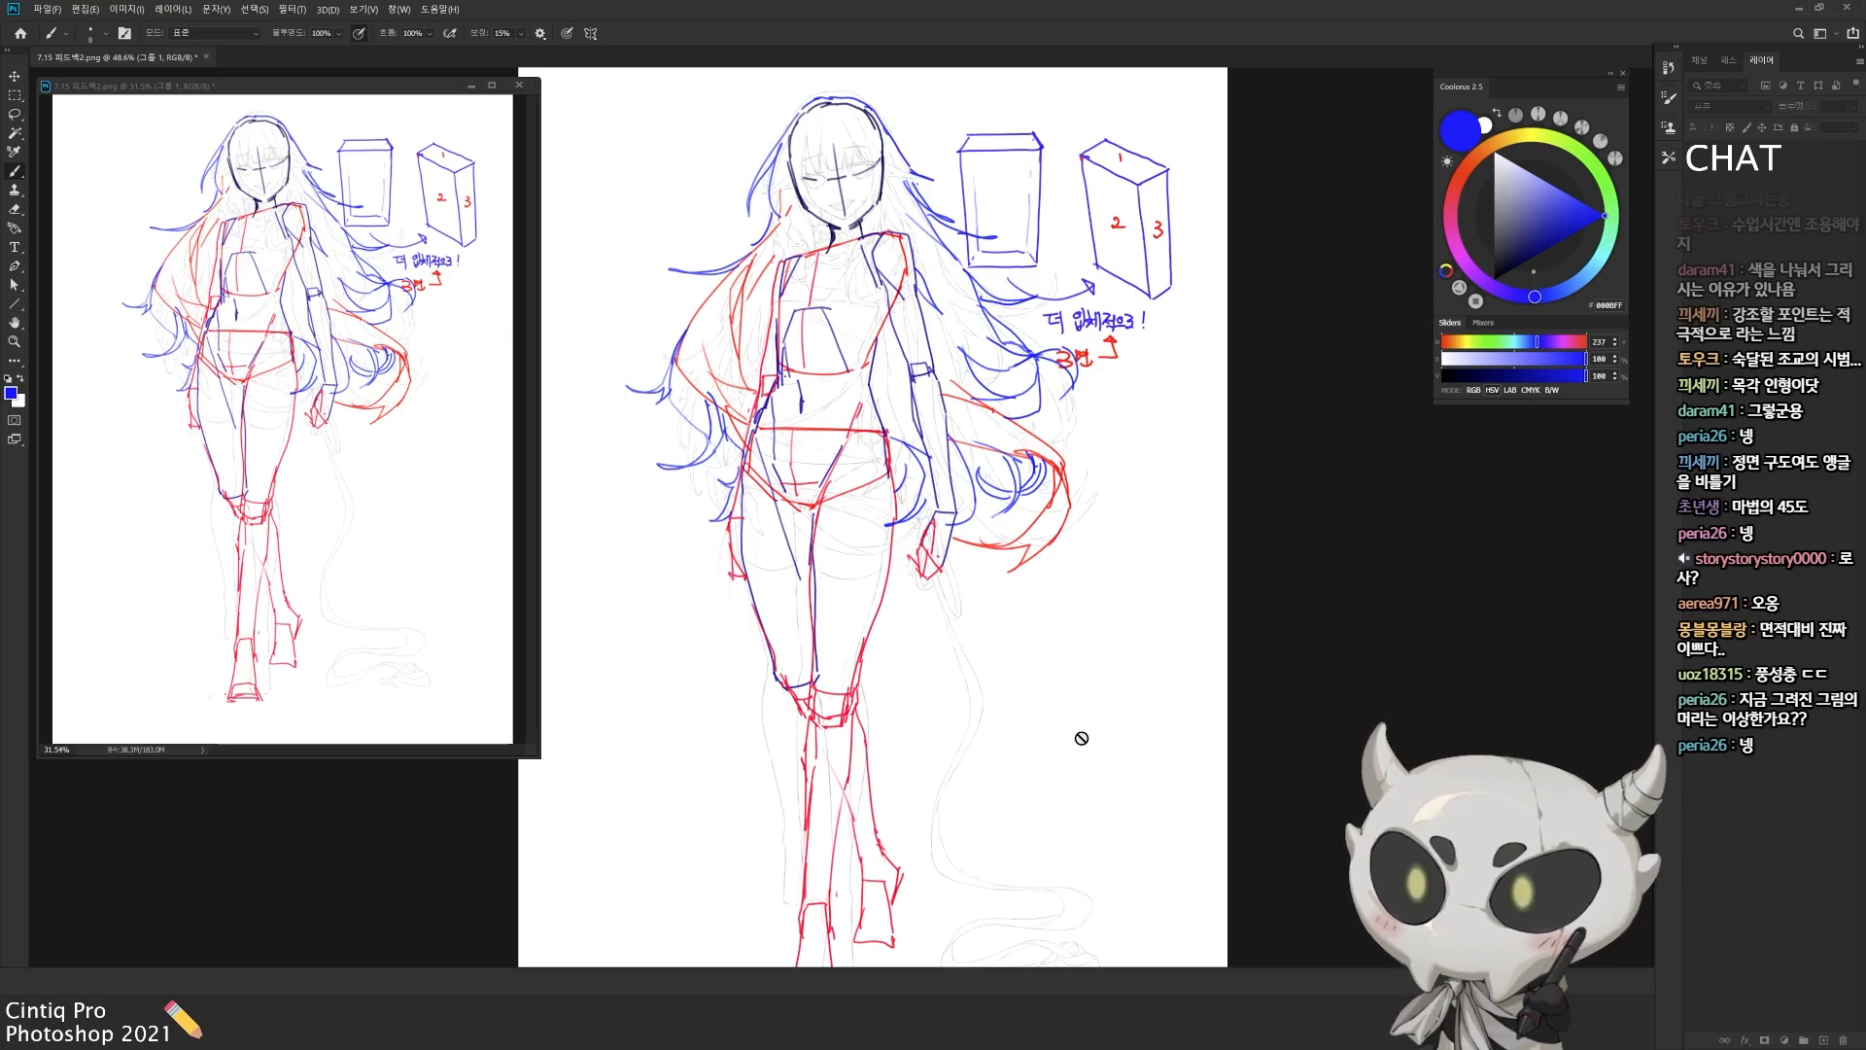
{"action": "left_click_drag", "start_coordinate": [983, 749], "coordinate": [966, 775]}
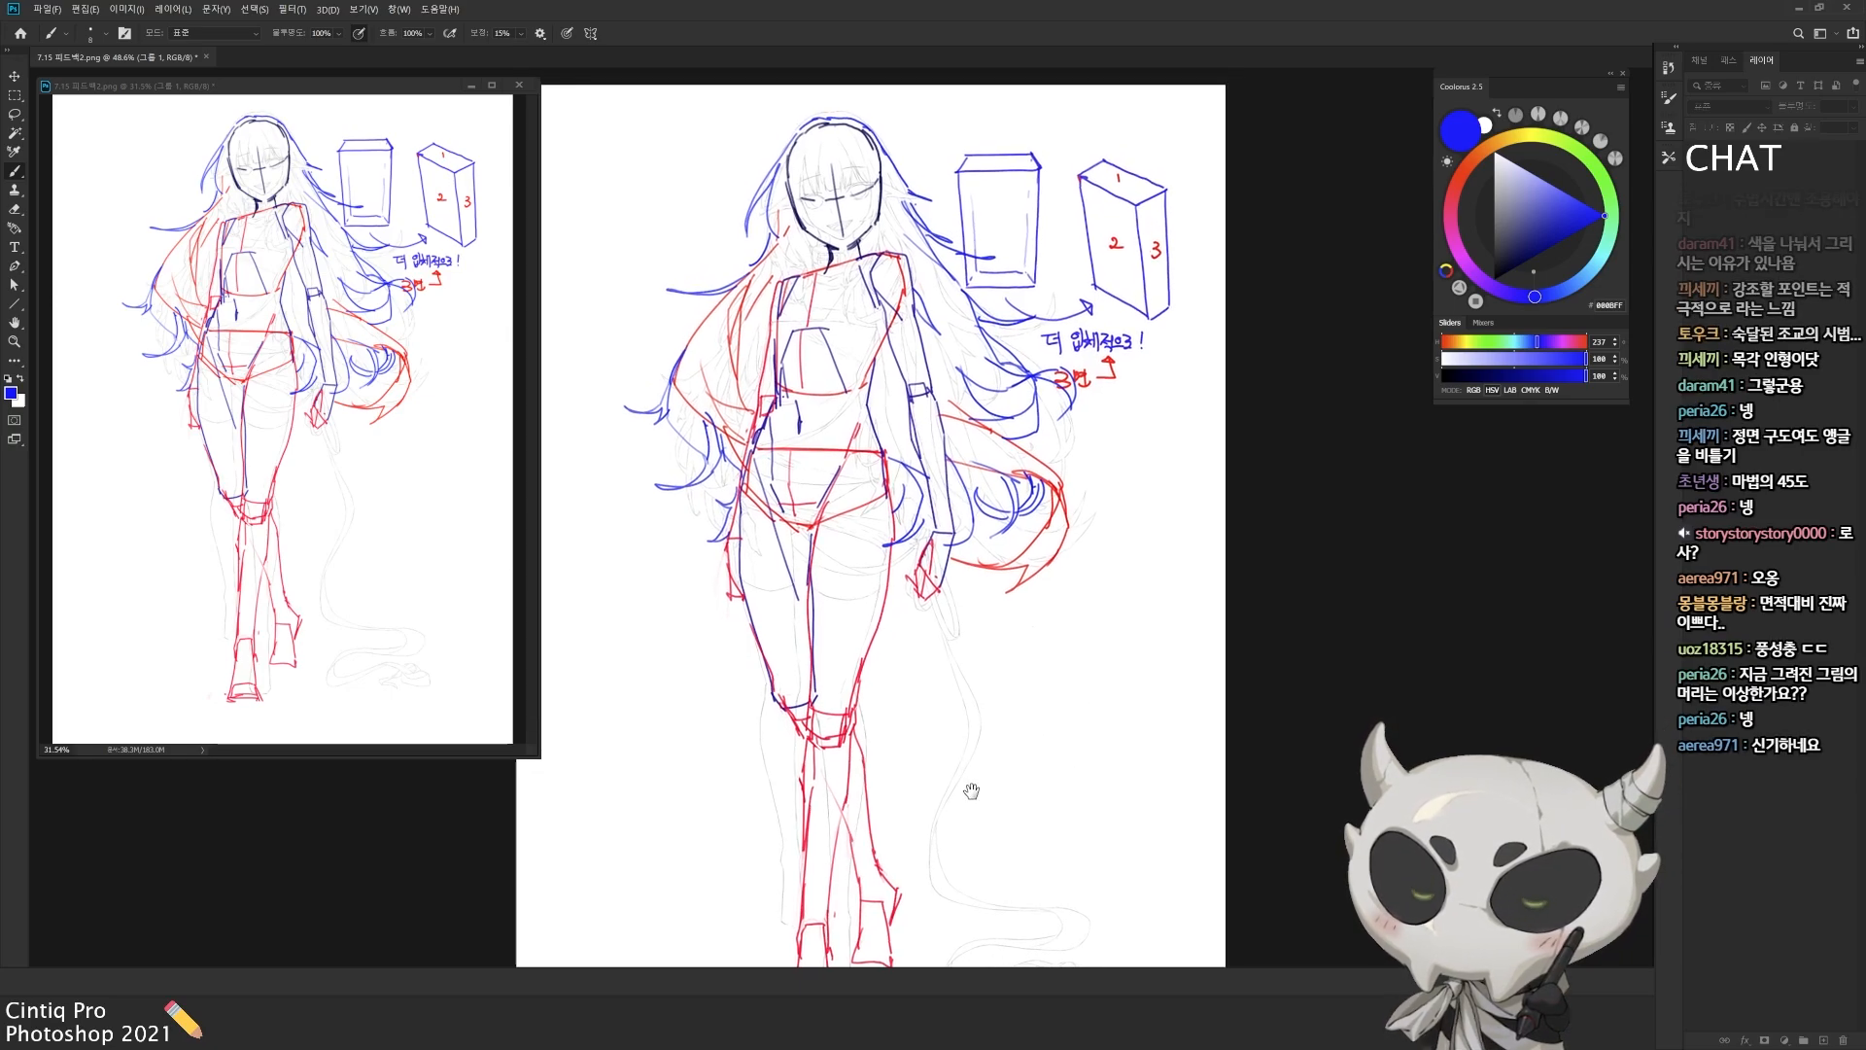
Step: Create a new layer and frame the blue note "더 입체적으로!" with a black rectangle
{"action": "key", "text": "ctrl+shift+n"}
{"action": "key", "text": "Return"}
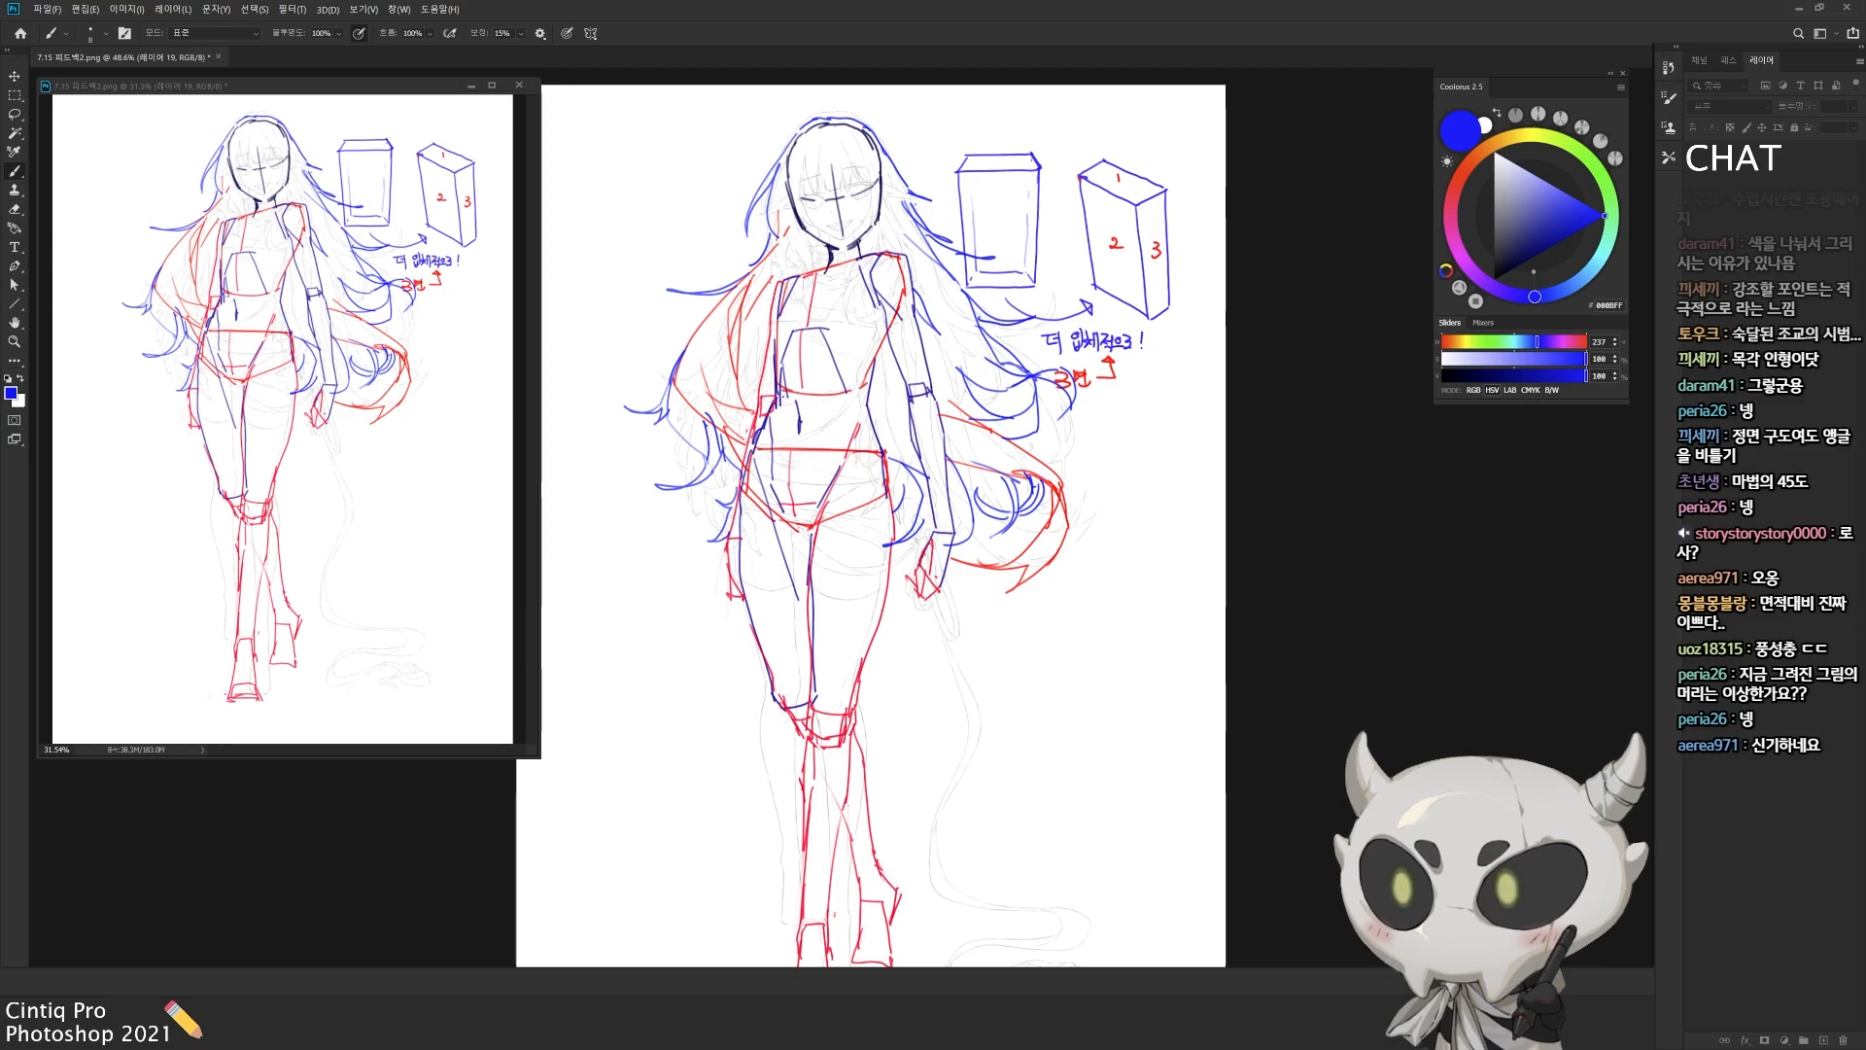
{"action": "left_click_drag", "start_coordinate": [970, 624], "coordinate": [974, 708]}
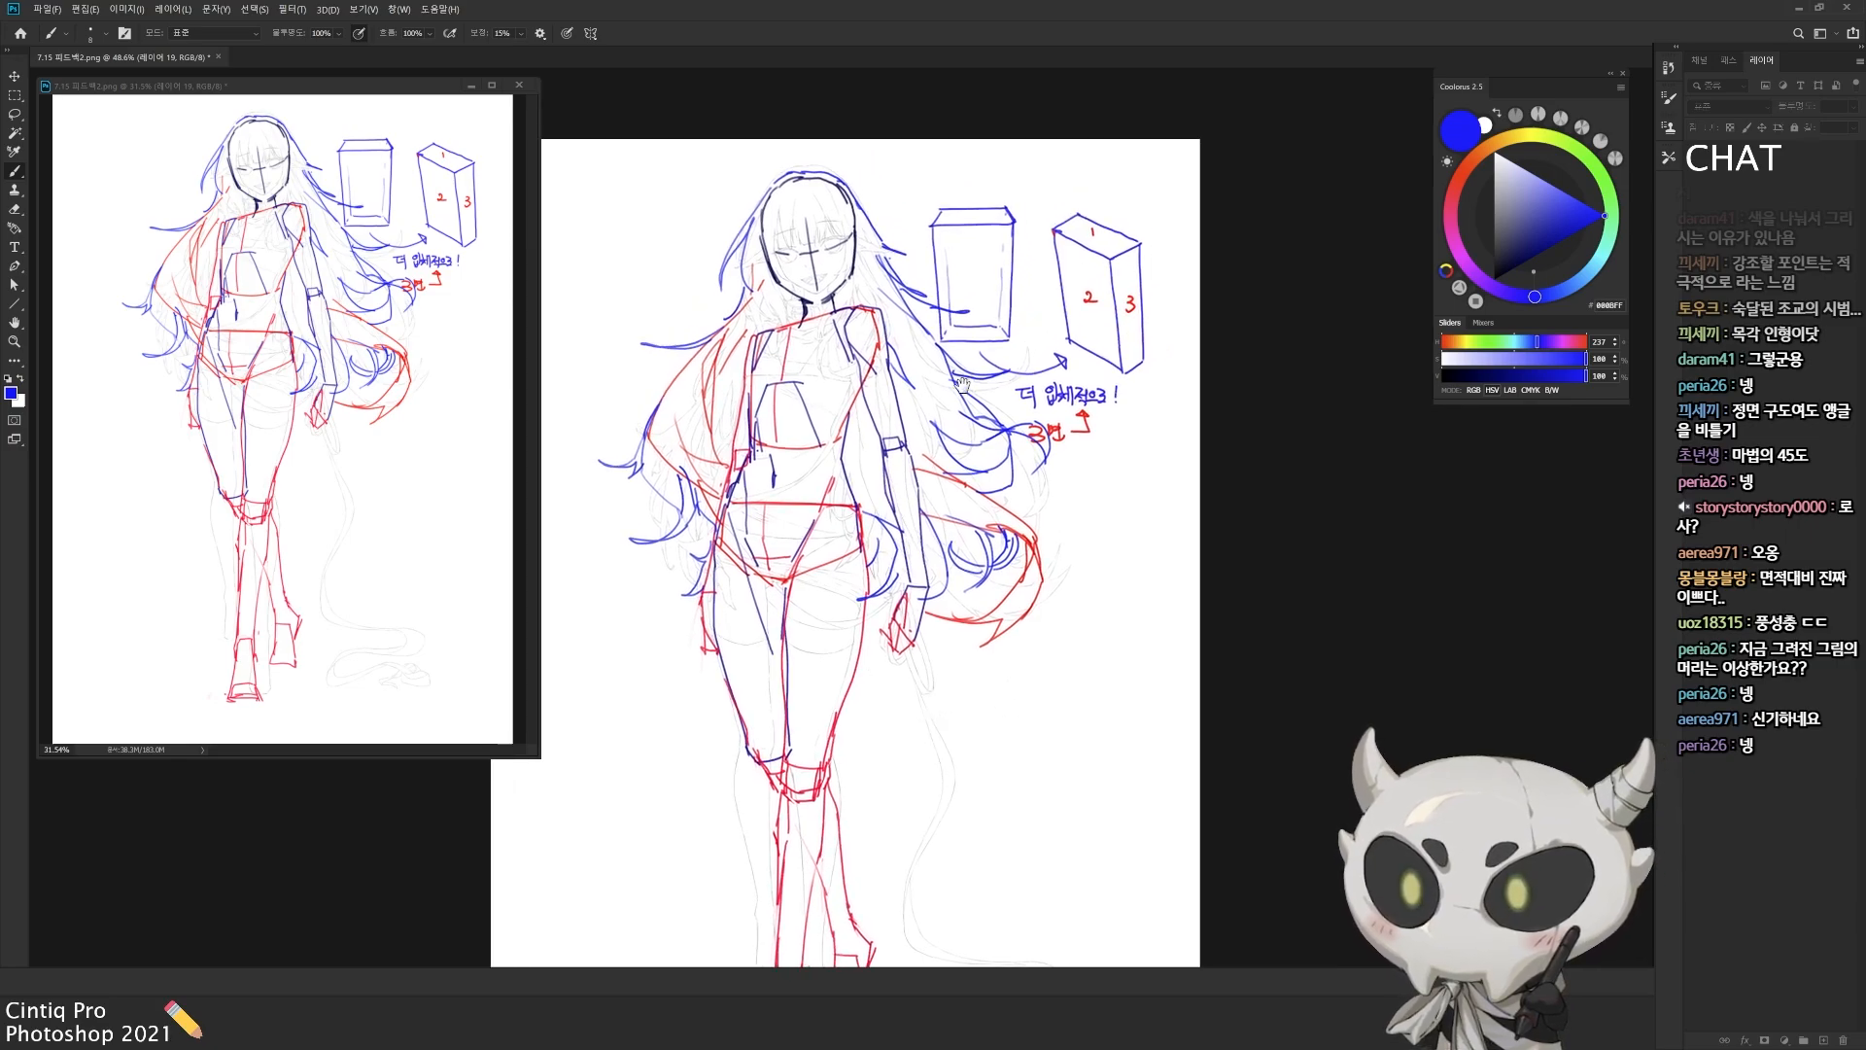
{"action": "left_click_drag", "start_coordinate": [962, 385], "coordinate": [1013, 373]}
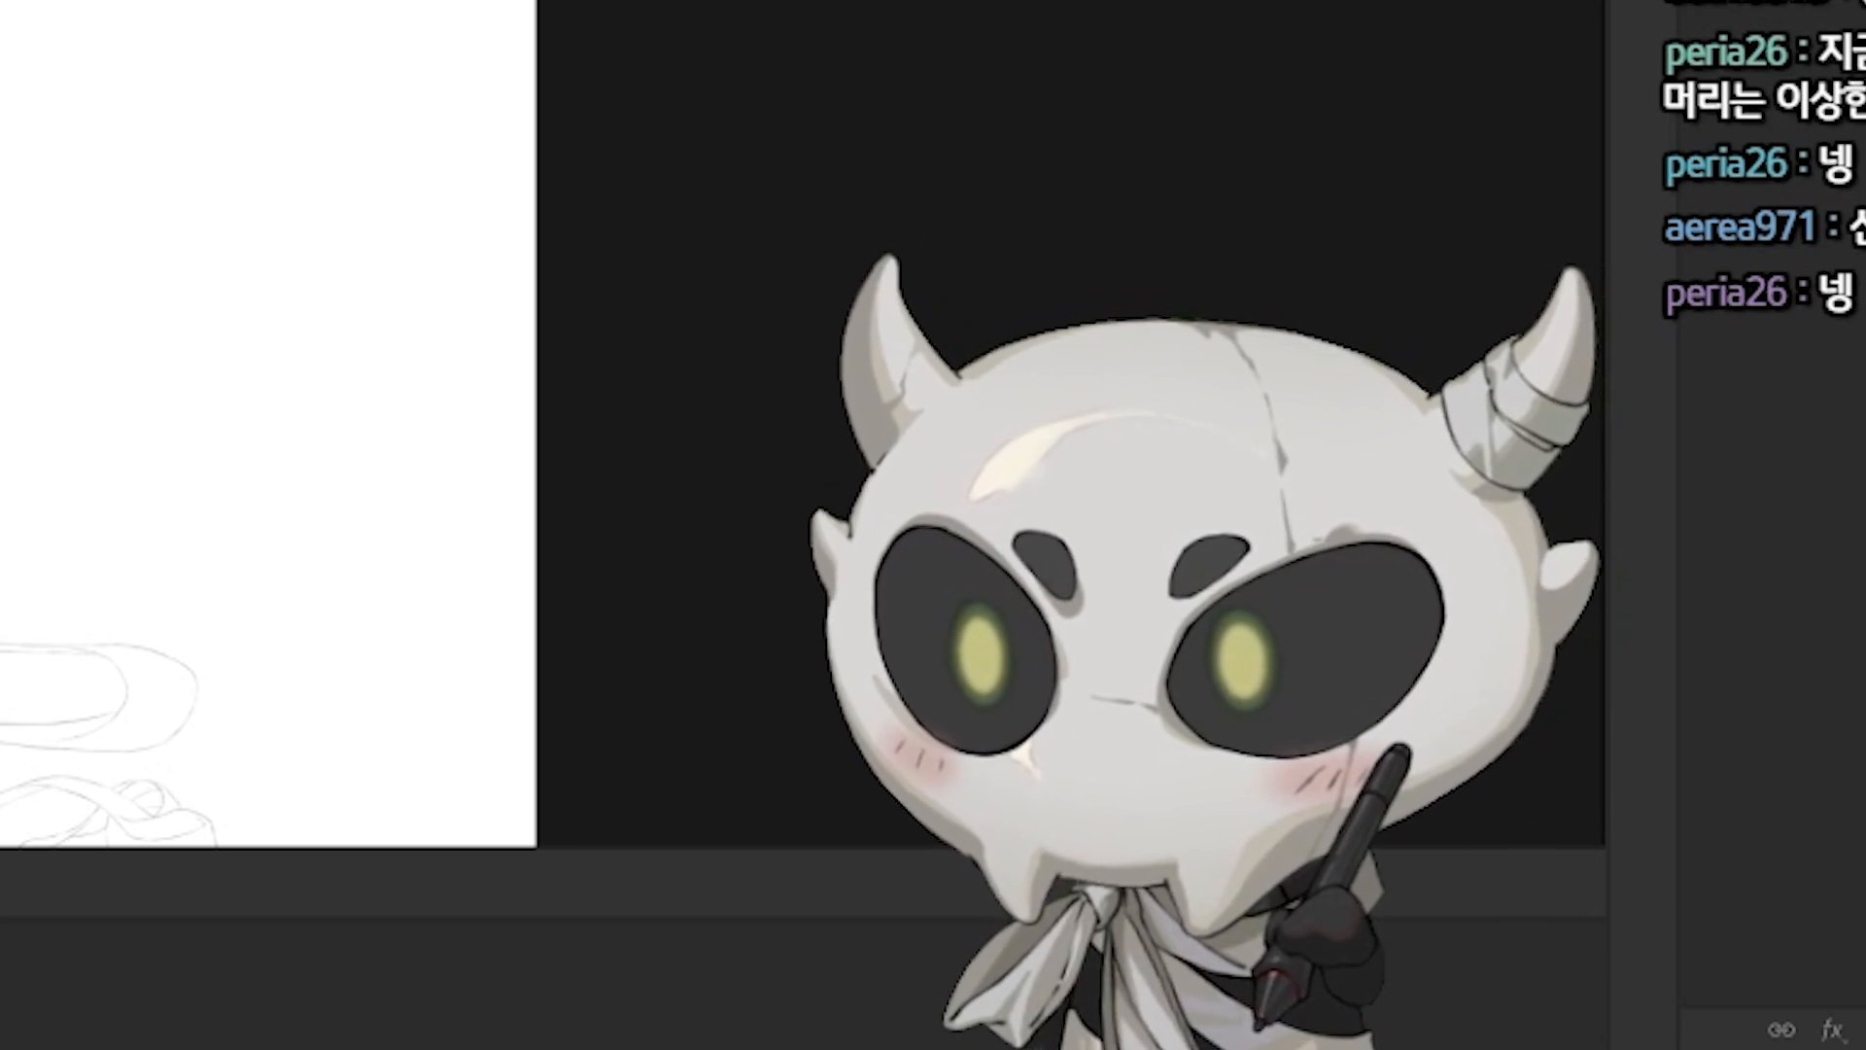
{"action": "left_click_drag", "start_coordinate": [142, 2], "coordinate": [125, 37]}
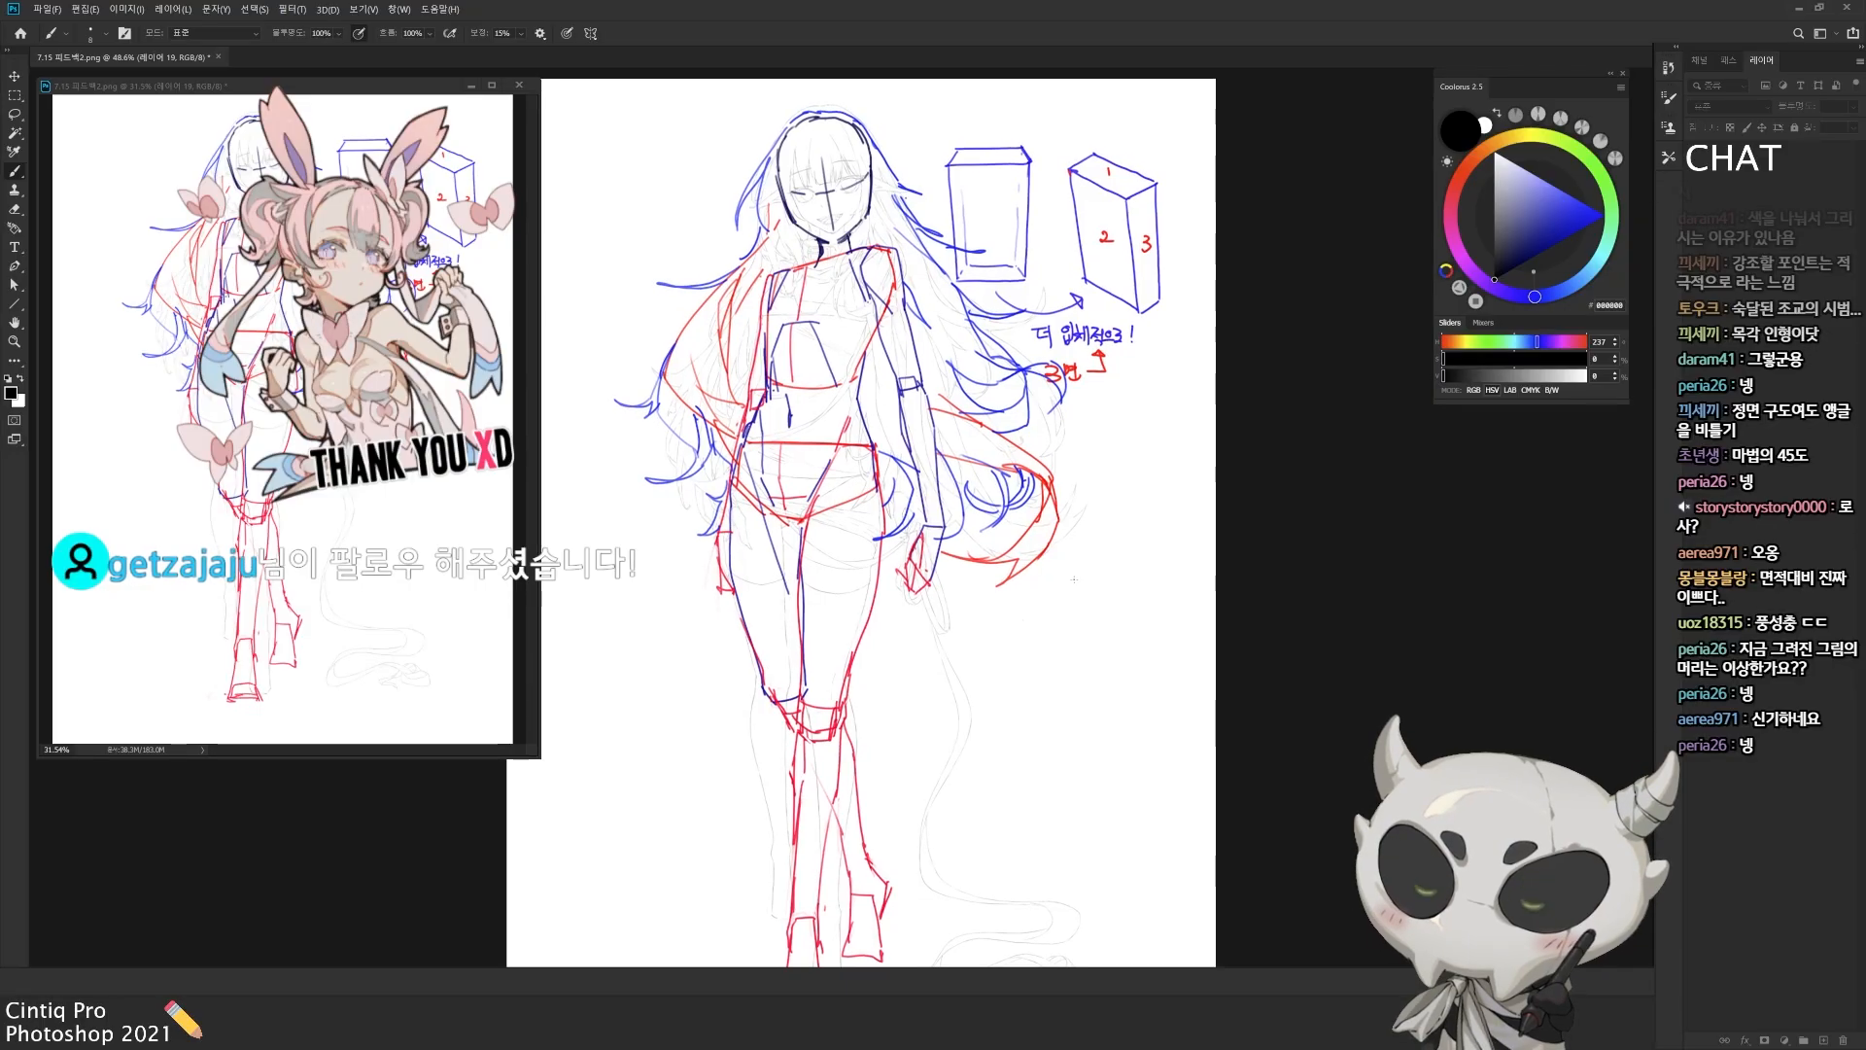
{"action": "left_click_drag", "start_coordinate": [1074, 580], "coordinate": [1062, 631]}
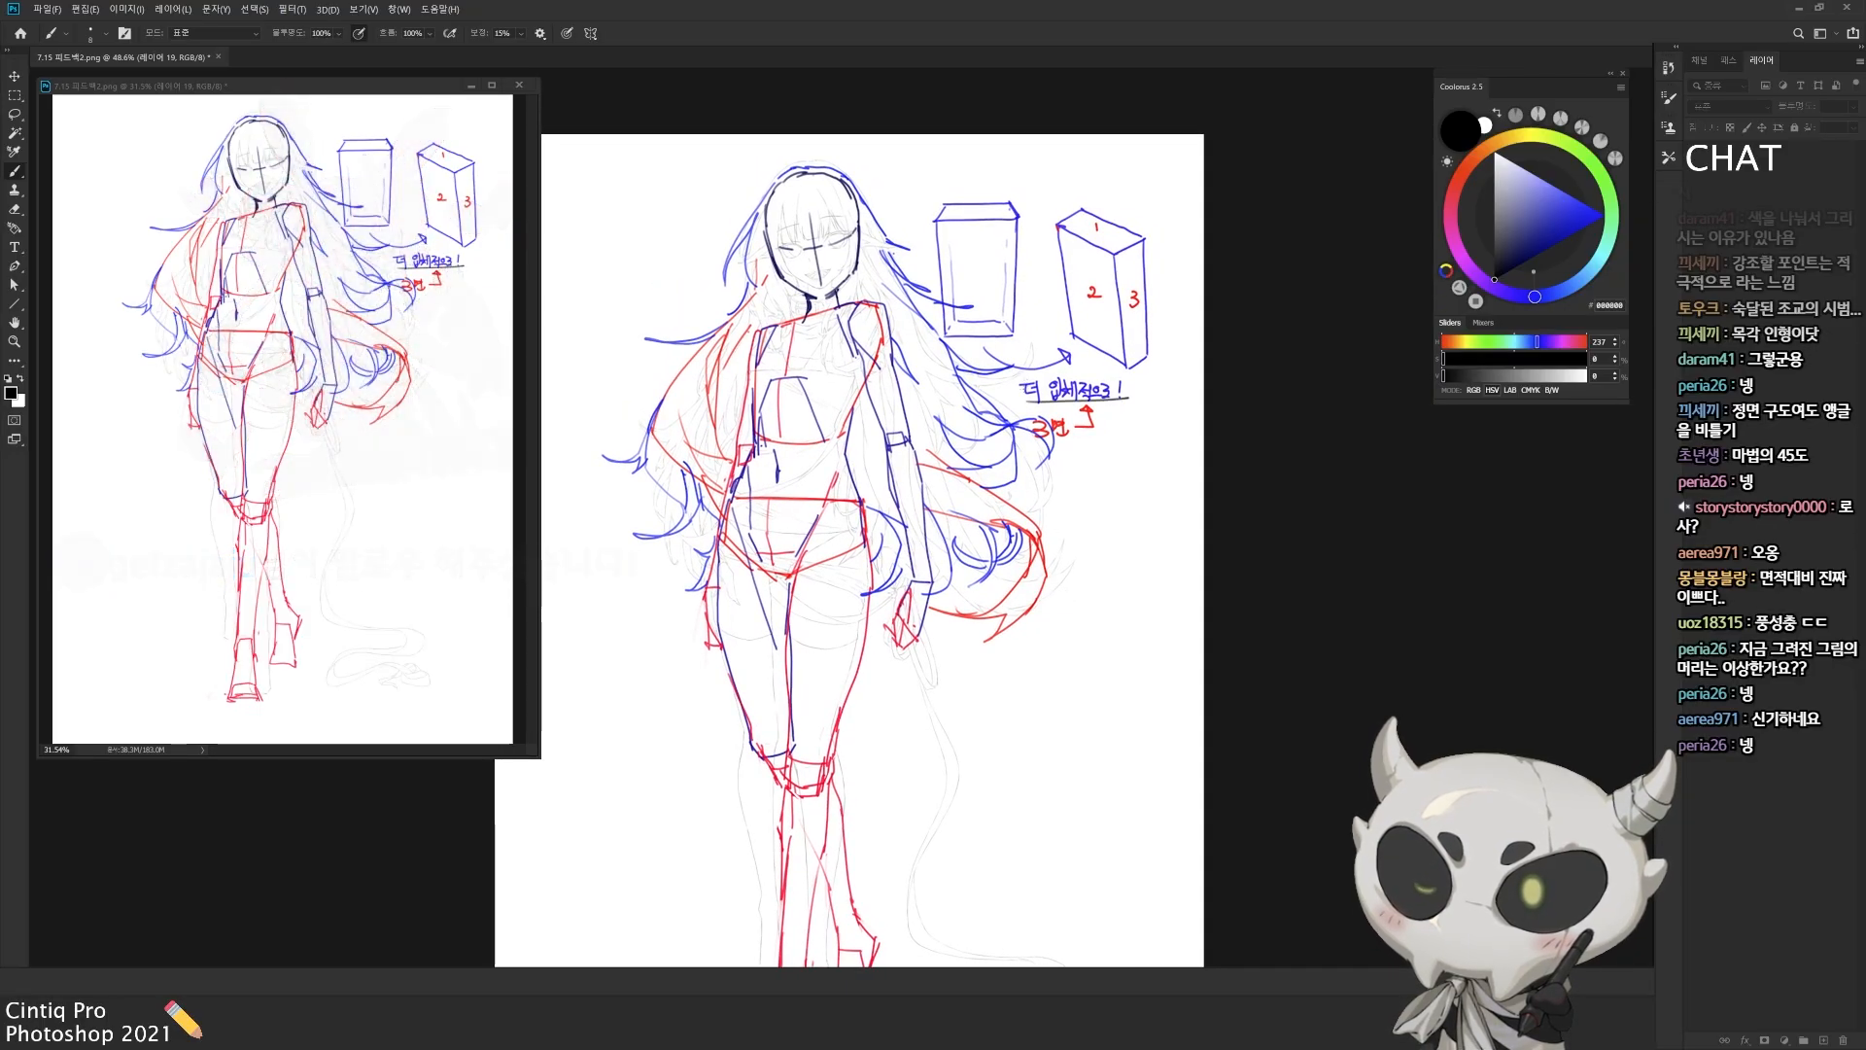
{"action": "left_click_drag", "start_coordinate": [1087, 378], "coordinate": [1125, 395]}
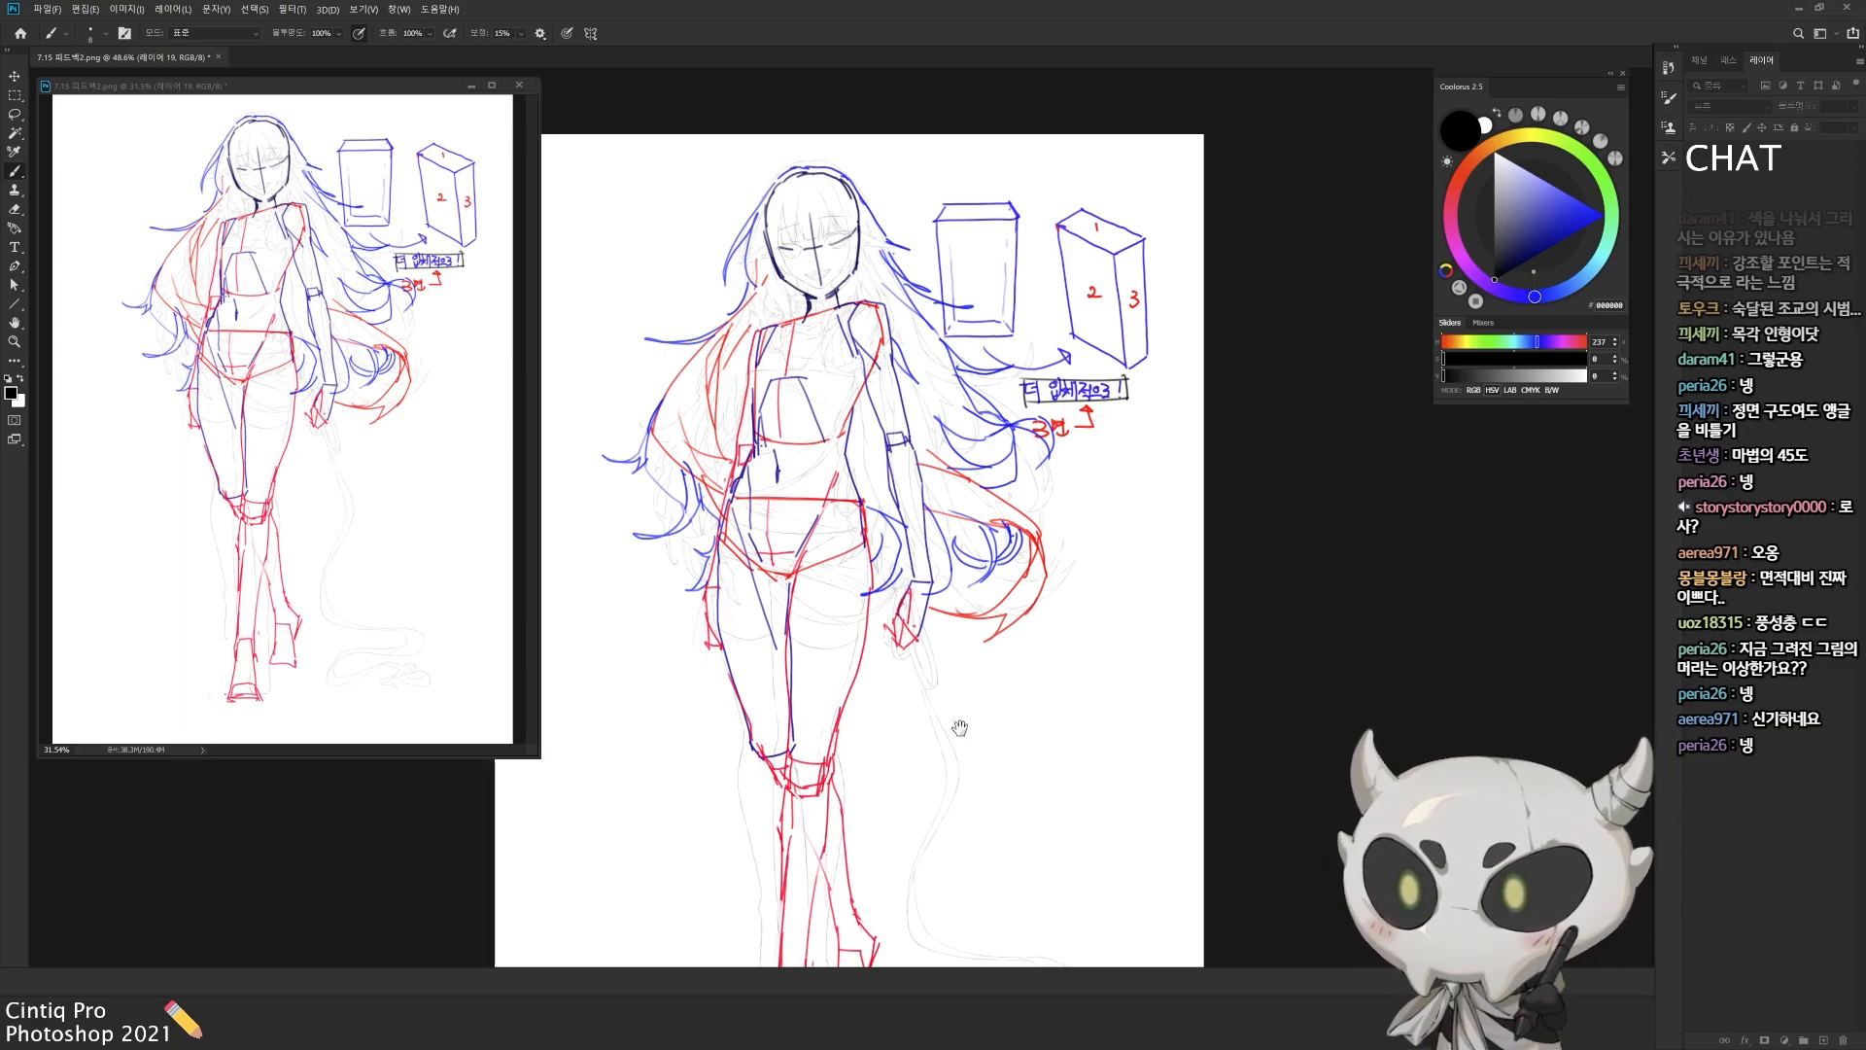
Step: Switch the brush to a fully saturated bright magenta
{"action": "left_click_drag", "start_coordinate": [949, 780], "coordinate": [936, 708]}
{"action": "left_click_drag", "start_coordinate": [1465, 175], "coordinate": [1465, 262]}
{"action": "left_click", "coordinate": [1604, 216]}
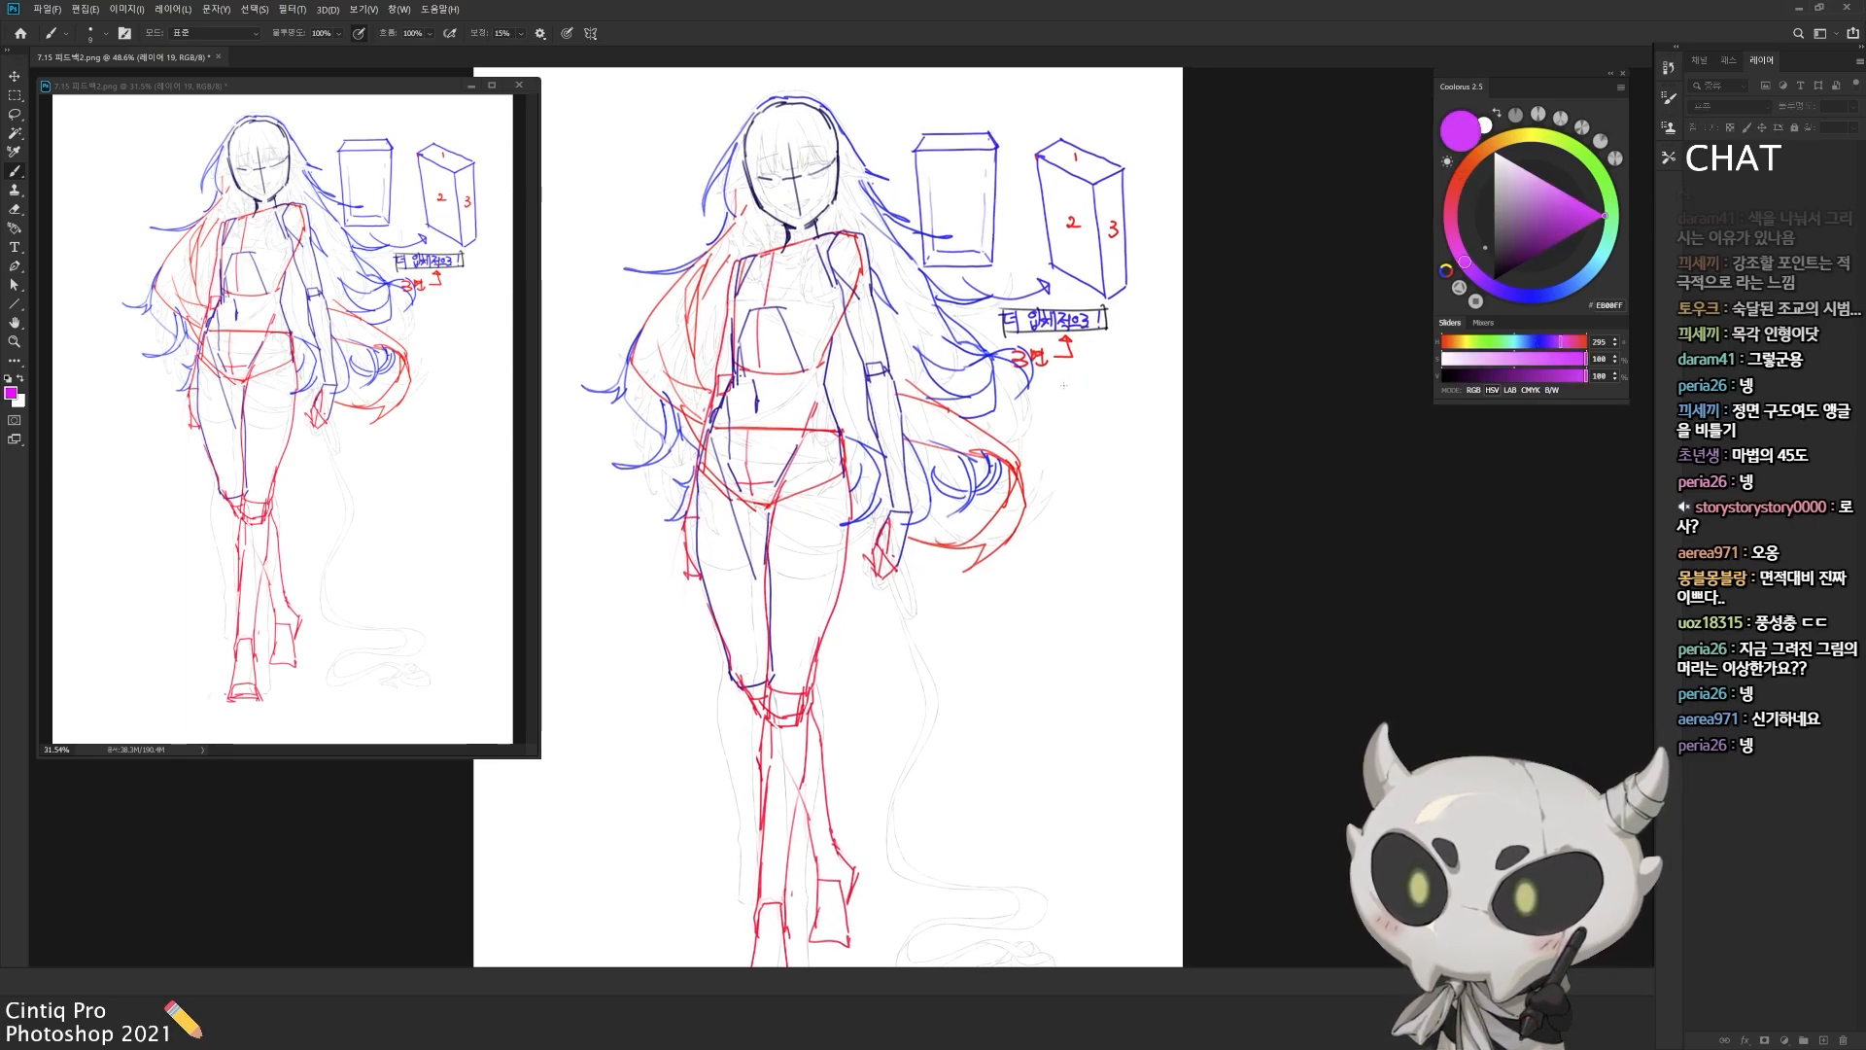
Step: Handwrite the magenta note "단순화 접근" below the red "3면" note, circle "접근", frame "단순화" and mark it with a star
{"action": "left_click_drag", "start_coordinate": [1067, 378], "coordinate": [1077, 396]}
{"action": "left_click_drag", "start_coordinate": [1065, 394], "coordinate": [1079, 406]}
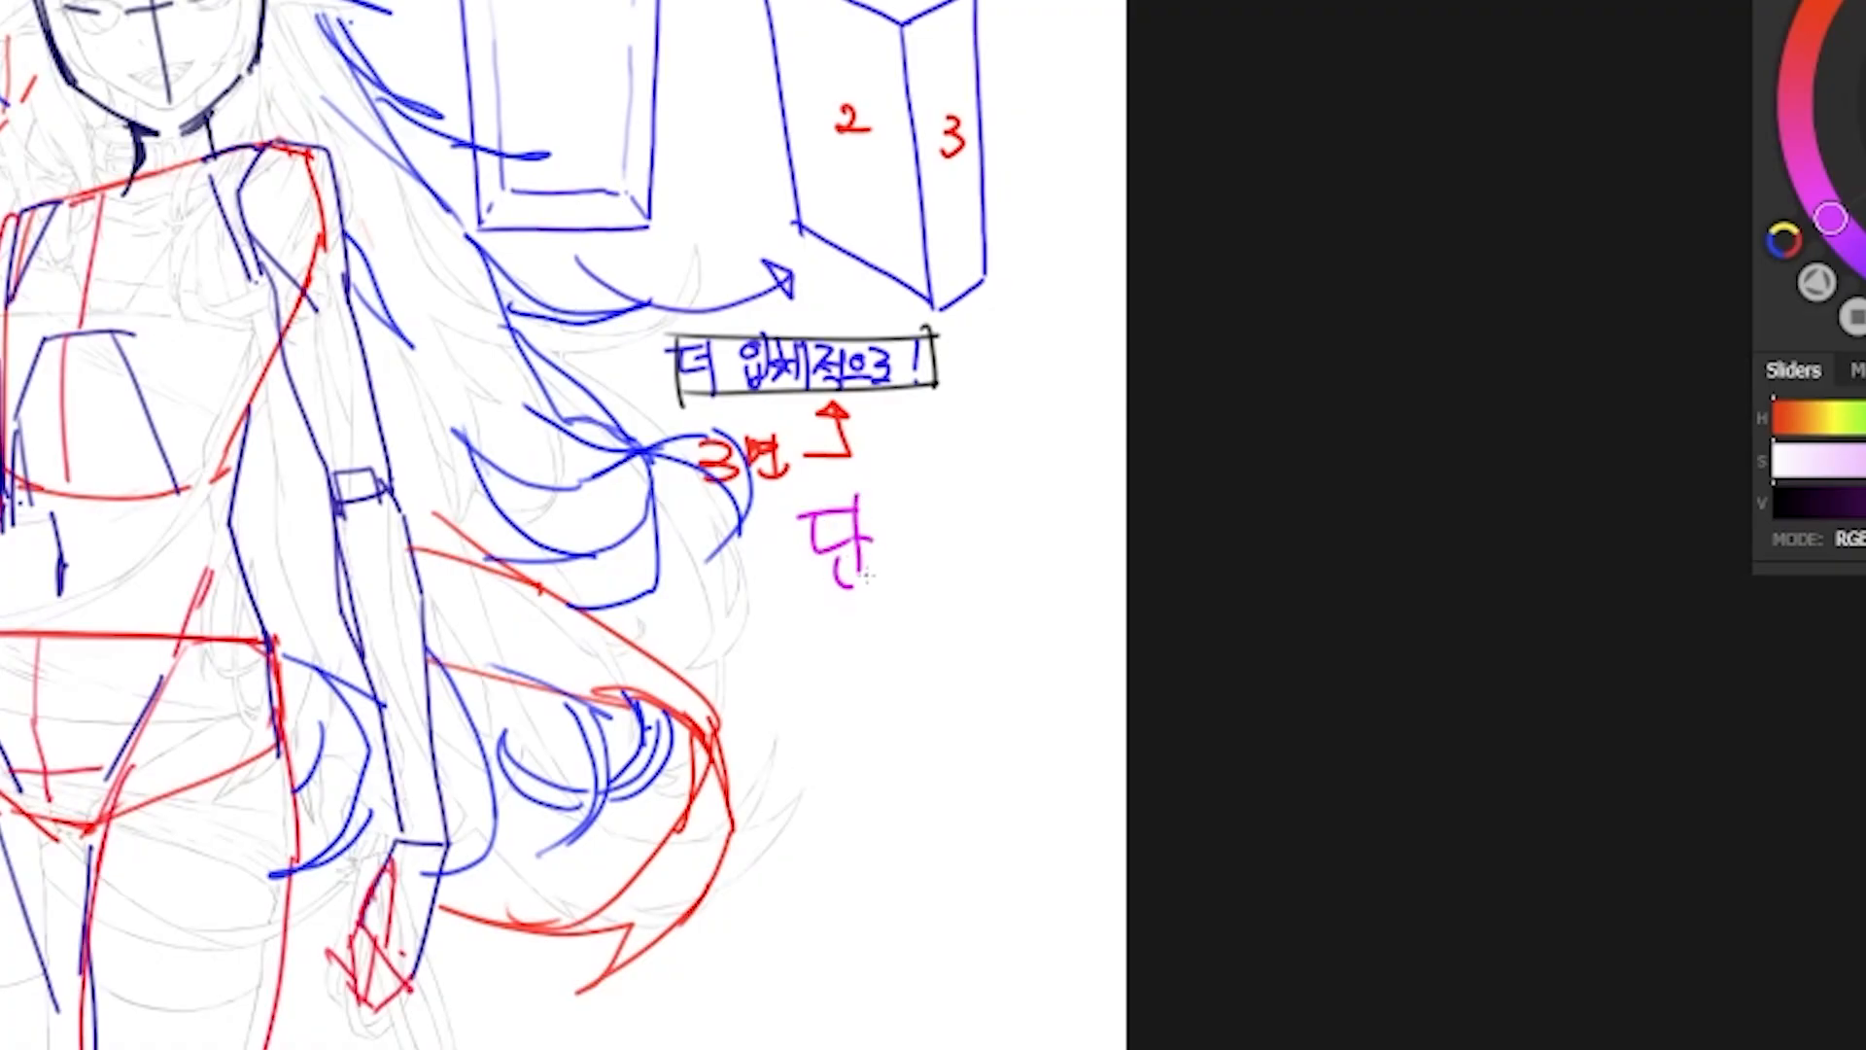
{"action": "left_click_drag", "start_coordinate": [892, 500], "coordinate": [957, 559]}
{"action": "left_click_drag", "start_coordinate": [962, 491], "coordinate": [994, 540]}
{"action": "mouse_move", "coordinate": [879, 602]}
{"action": "left_mouse_down"}
{"action": "mouse_move", "coordinate": [936, 667]}
{"action": "mouse_move", "coordinate": [953, 636]}
{"action": "mouse_move", "coordinate": [962, 671]}
{"action": "left_mouse_up"}
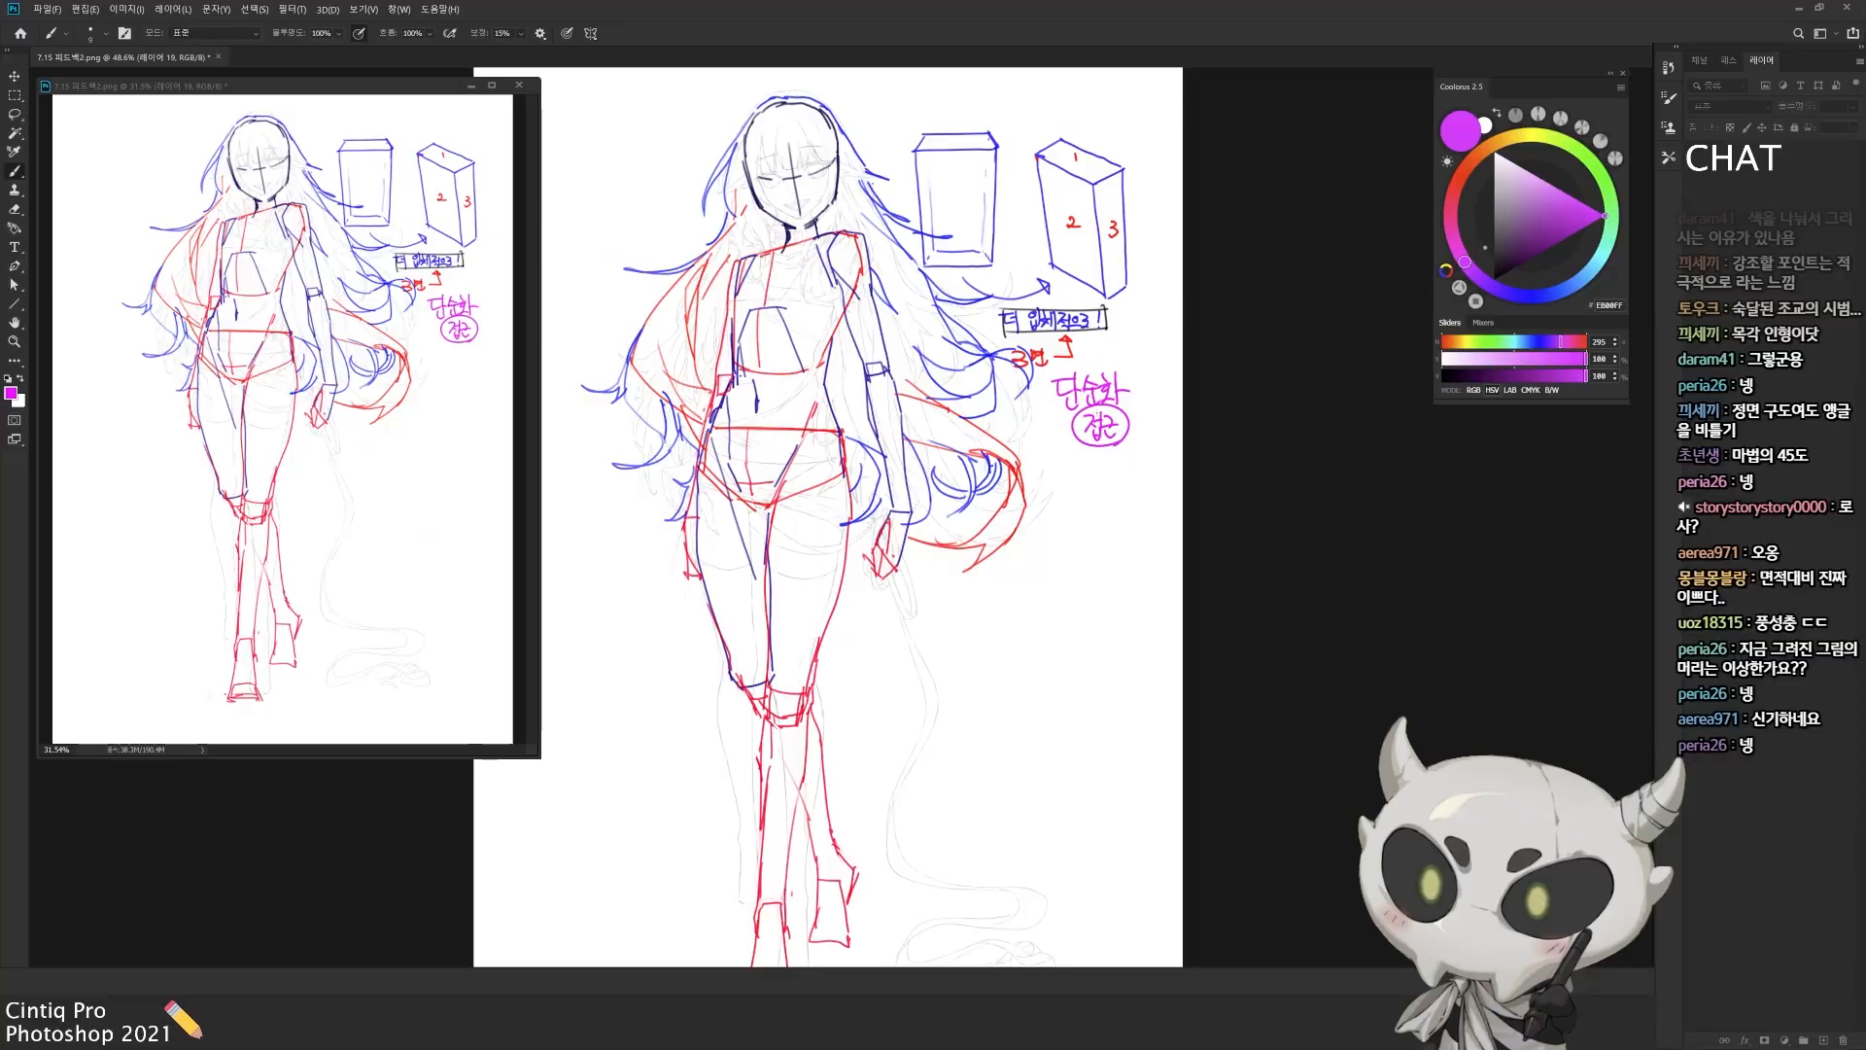
{"action": "left_click_drag", "start_coordinate": [1043, 409], "coordinate": [1028, 424]}
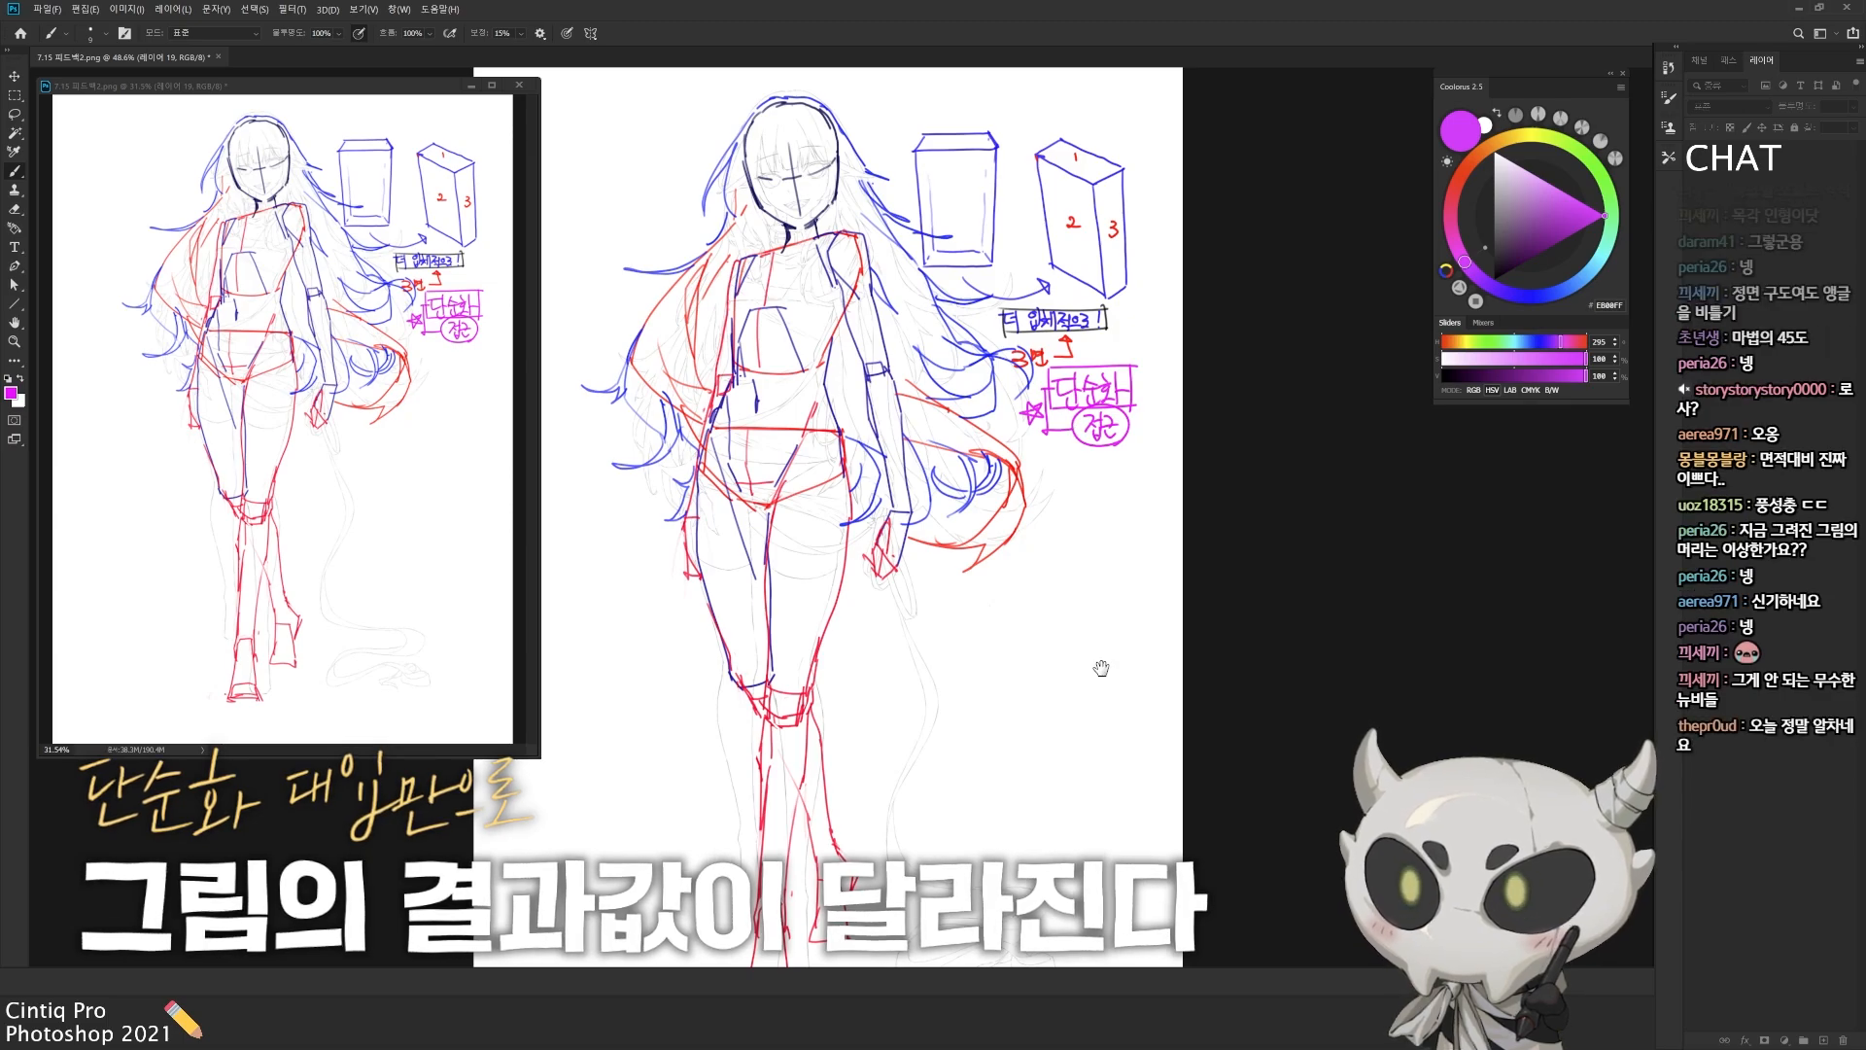
Step: Extend the canvas with the Crop tool to about double its width, adding blank space to the right of the figure and notes
{"action": "key", "text": "ctrl+minus"}
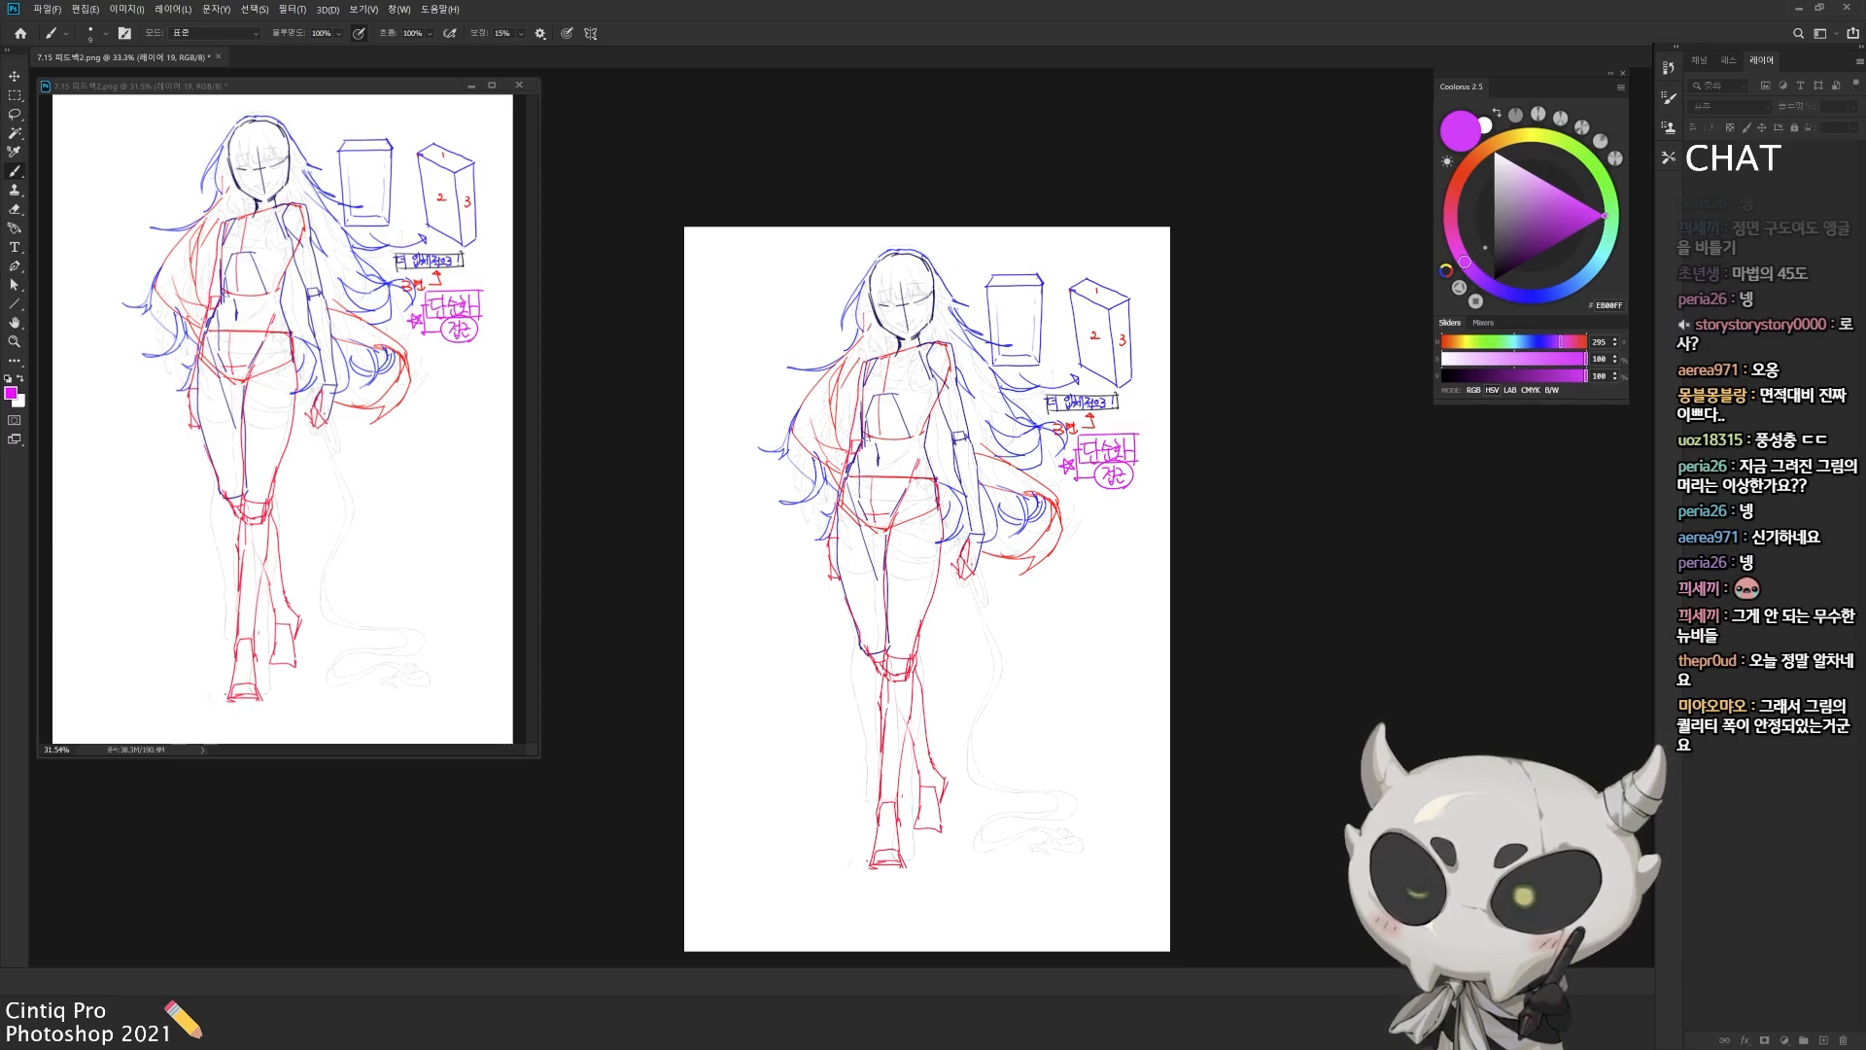
{"action": "left_click", "coordinate": [1009, 472], "text": "ctrl"}
{"action": "mouse_move", "coordinate": [987, 502]}
{"action": "left_mouse_down"}
{"action": "mouse_move", "coordinate": [1005, 458]}
{"action": "mouse_move", "coordinate": [996, 475]}
{"action": "left_mouse_up"}
{"action": "left_click", "coordinate": [1006, 459], "text": "alt"}
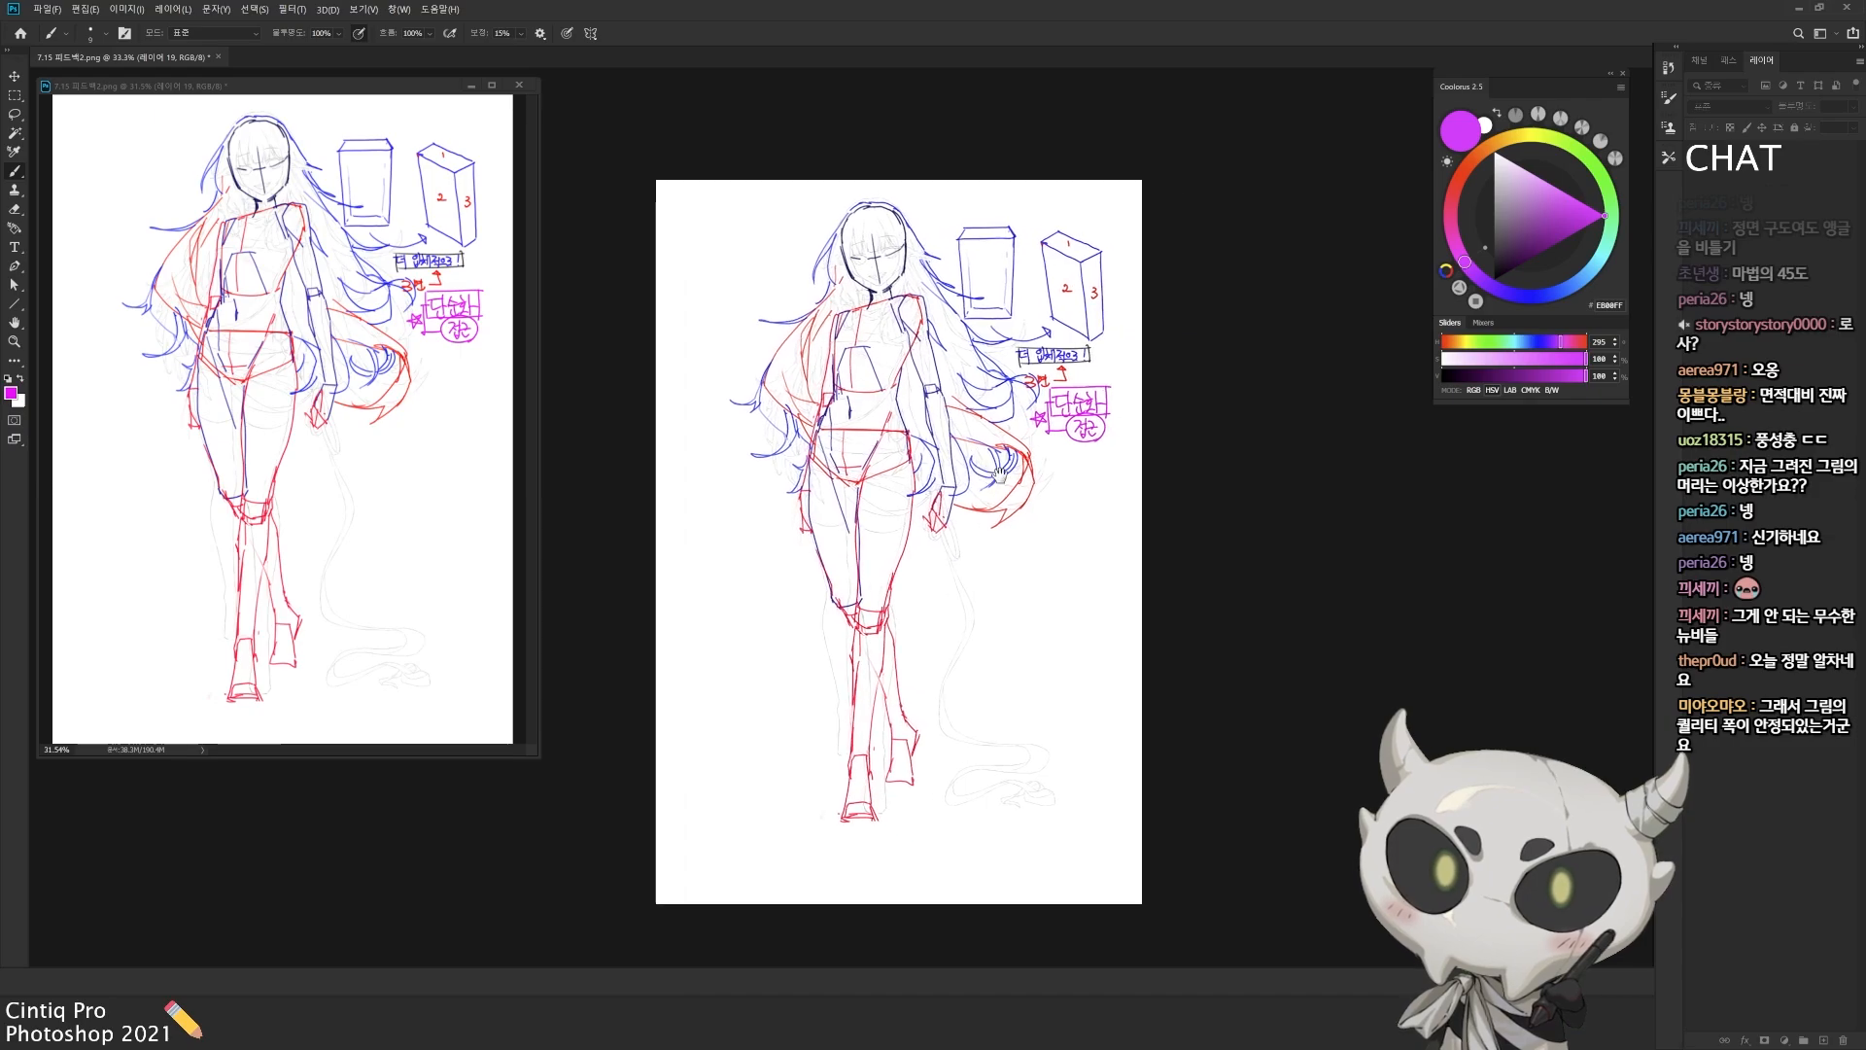
{"action": "key", "text": "c"}
{"action": "left_click_drag", "start_coordinate": [1142, 546], "coordinate": [1388, 535]}
{"action": "key", "text": "Return"}
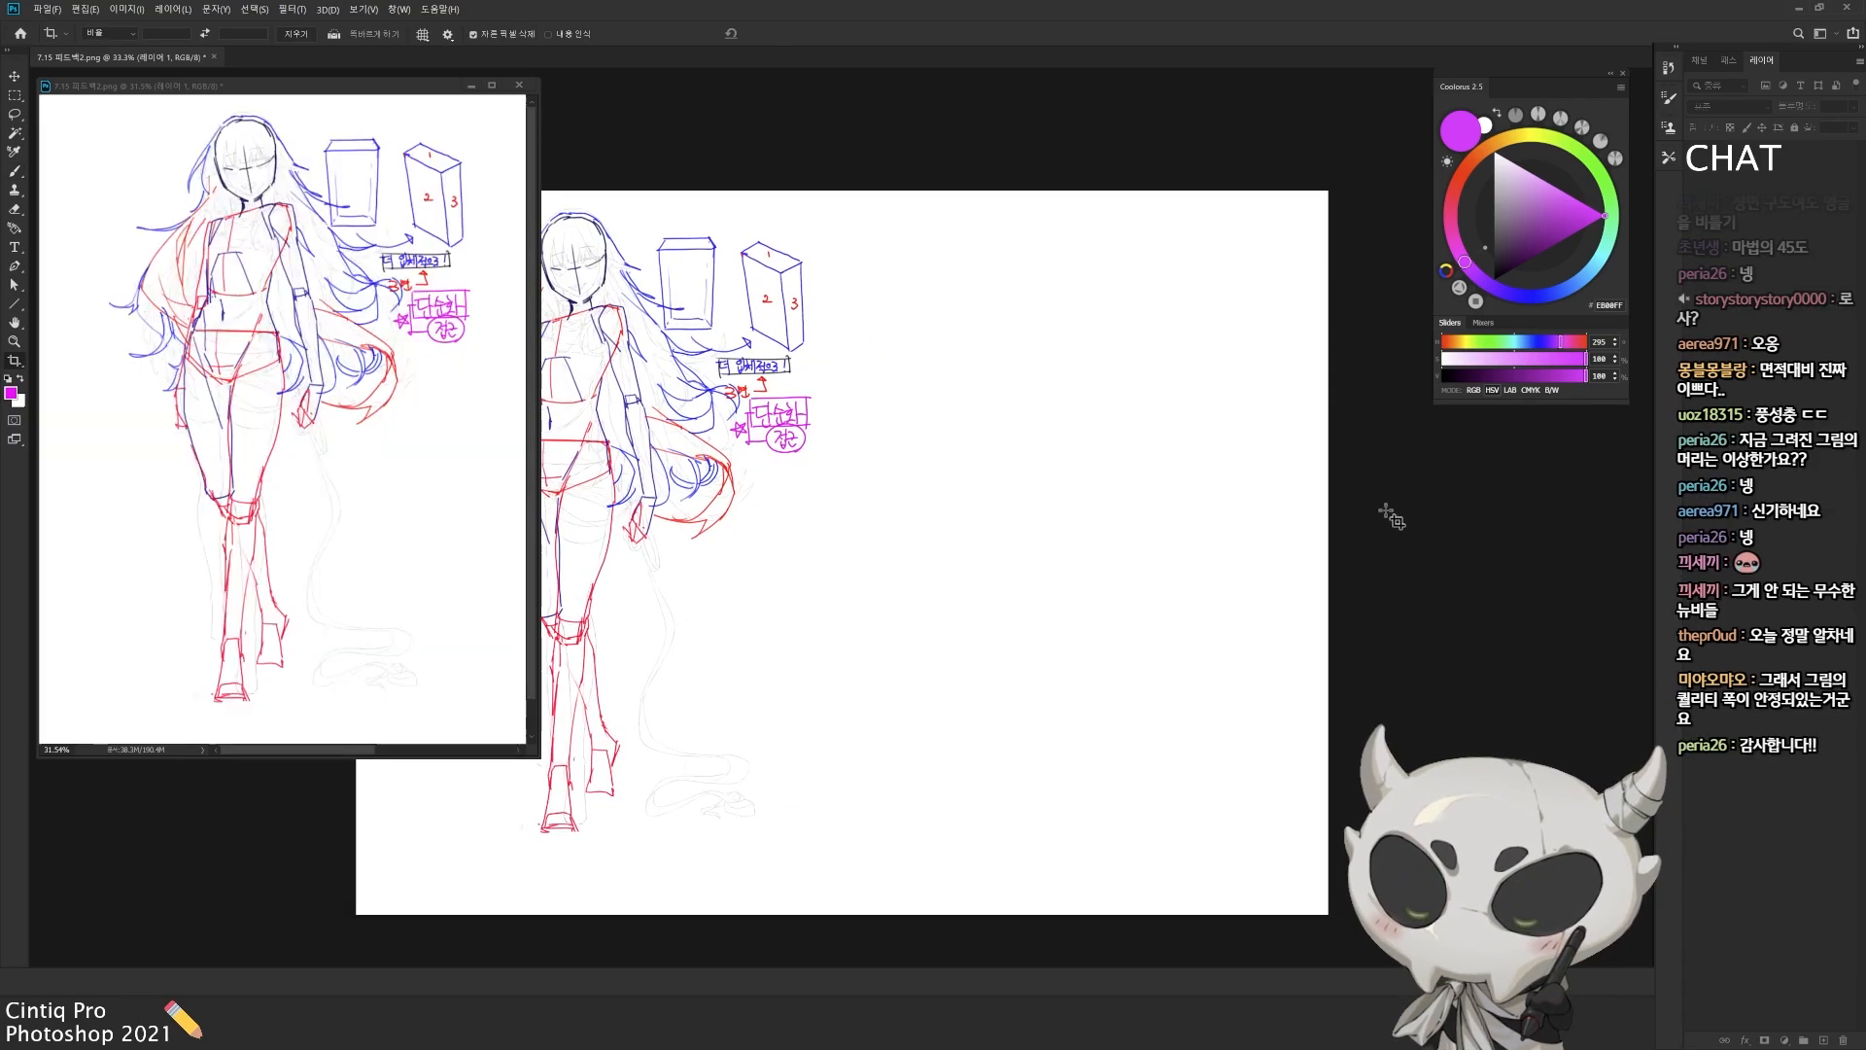